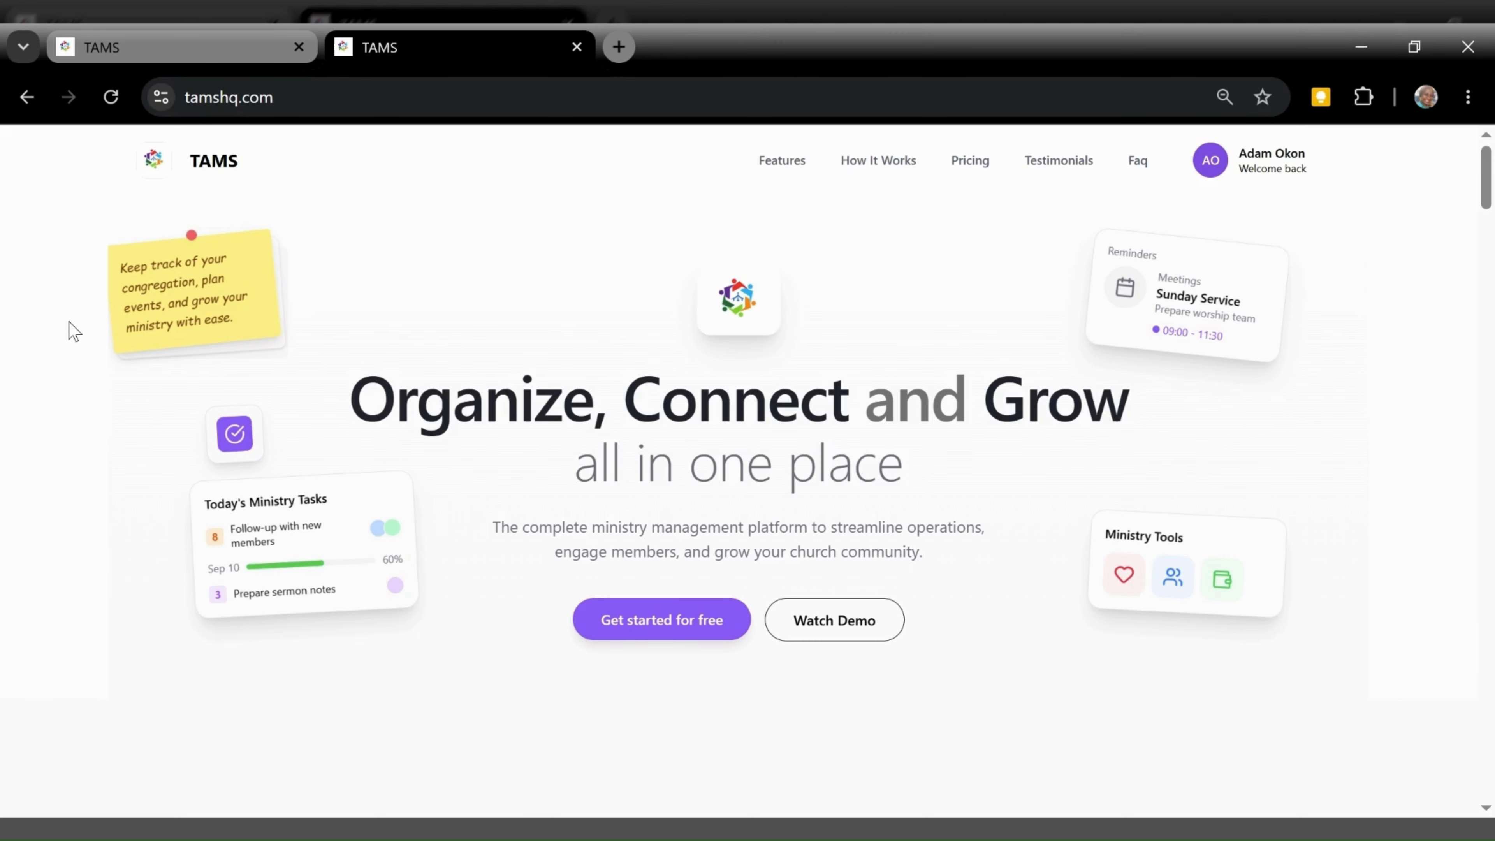
On the Follow-Up page, collapse the side navigation to icons and show the Overview summary
left_click(97, 35)
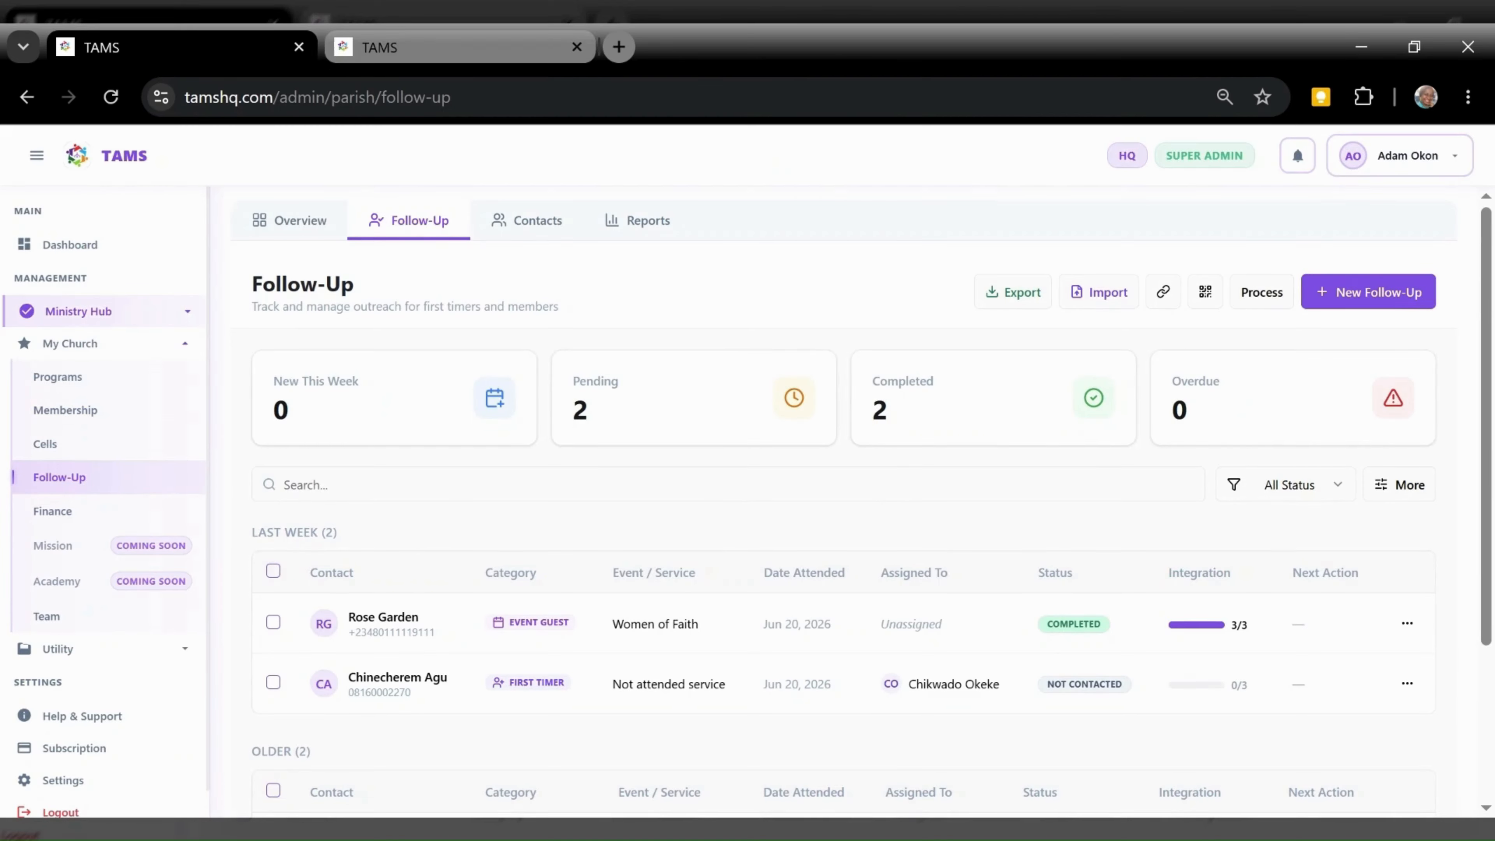
left_click(89, 343)
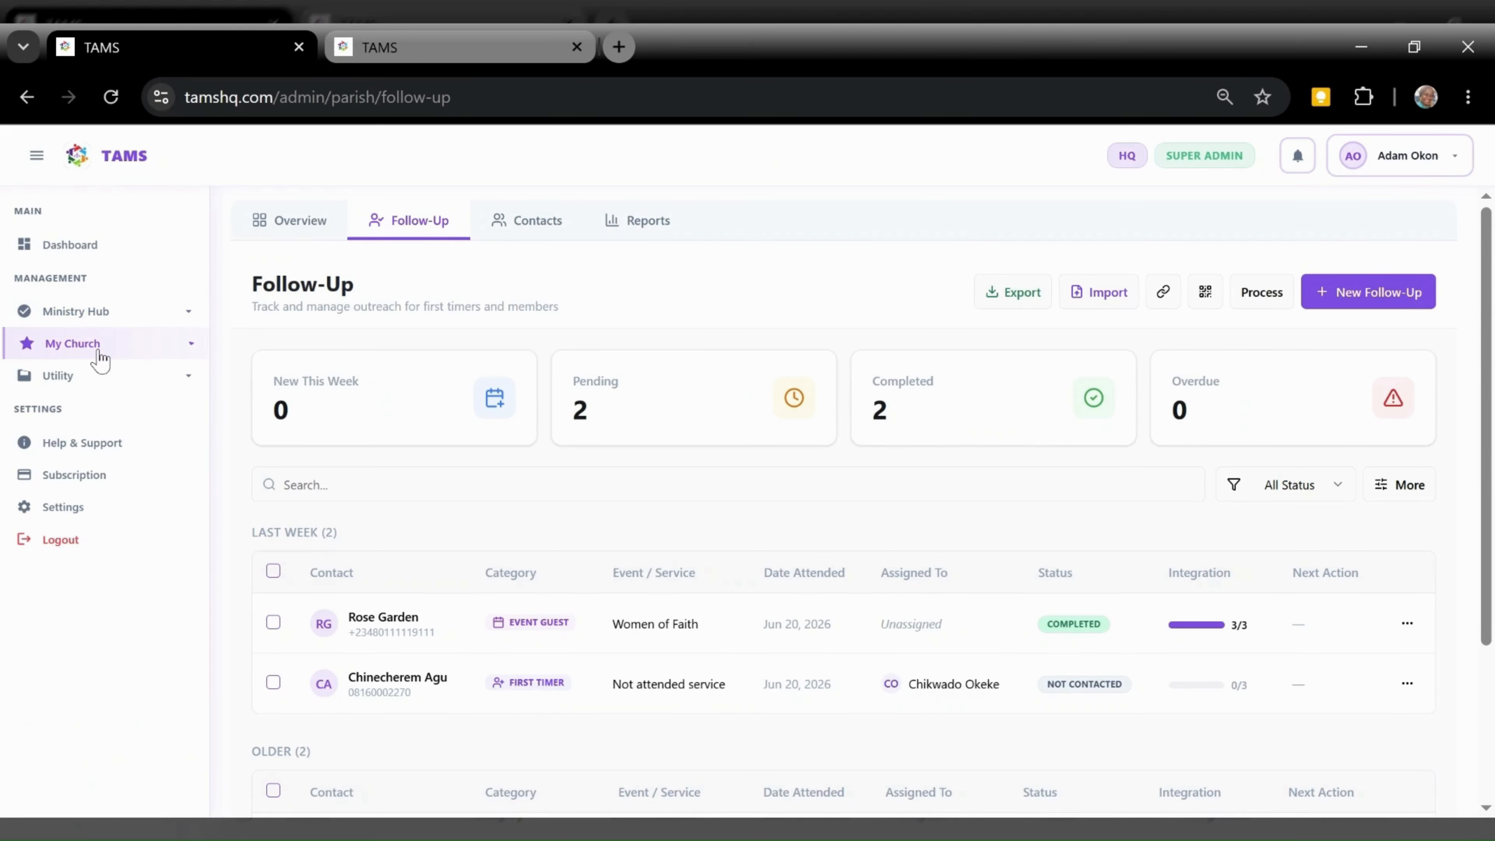
left_click(89, 347)
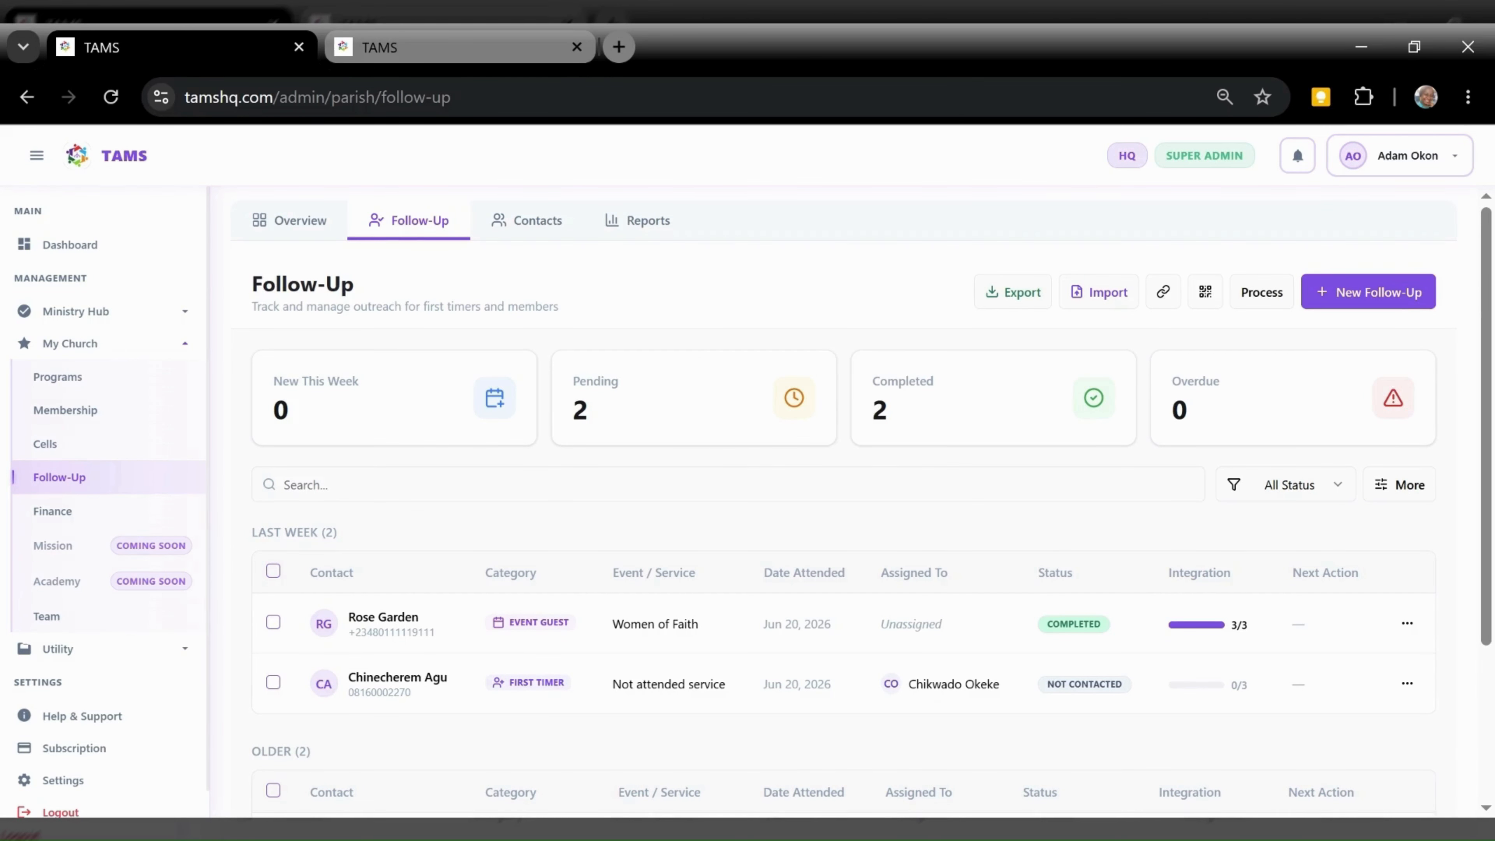
left_click(34, 162)
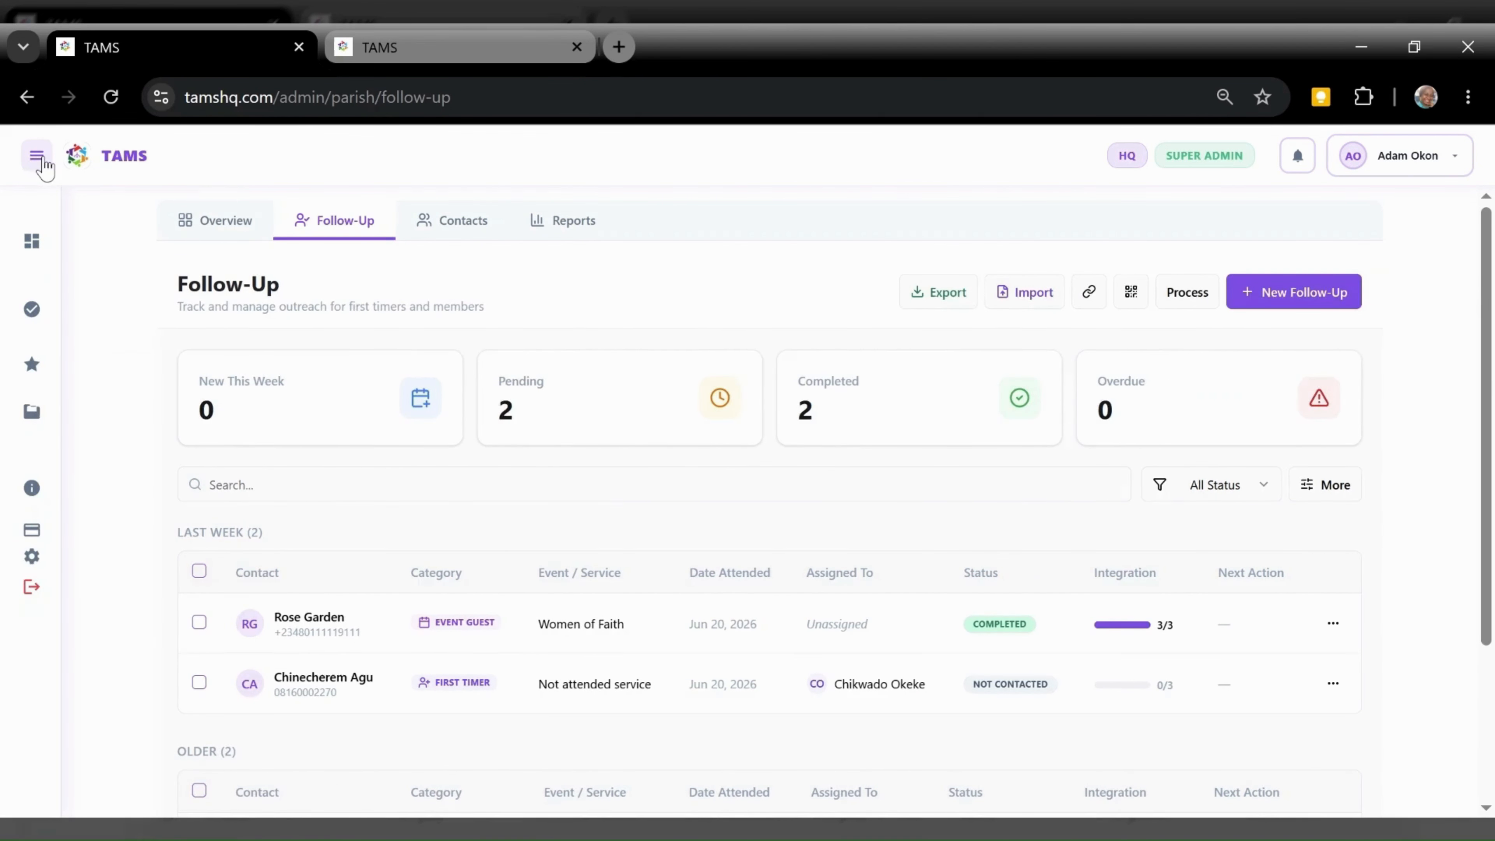
left_click(204, 226)
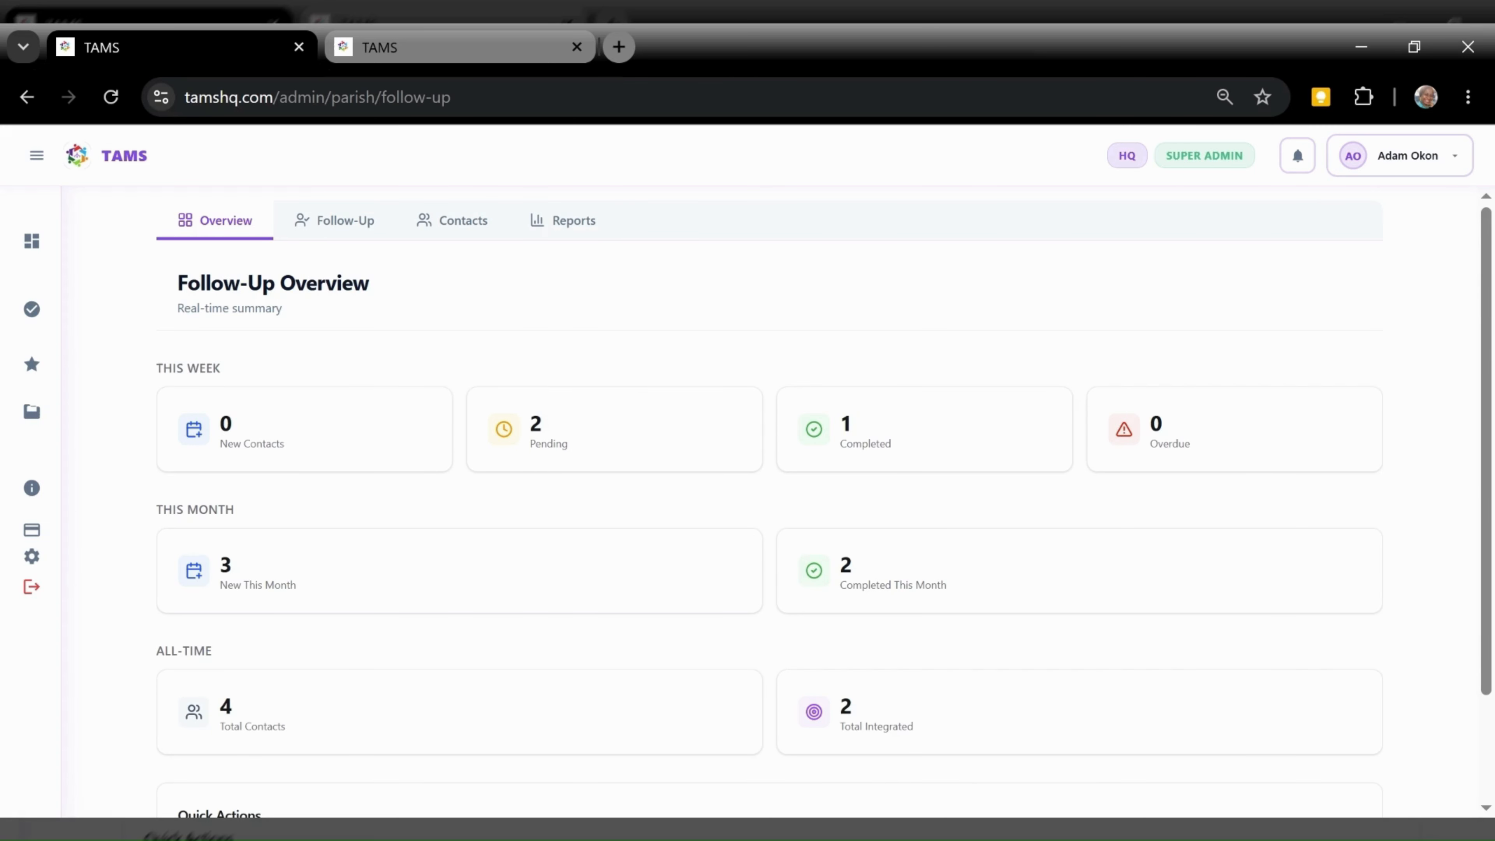
Scroll through the Overview summary, then go back to the Follow-Up contact list
scroll(770, 500, "down", 2)
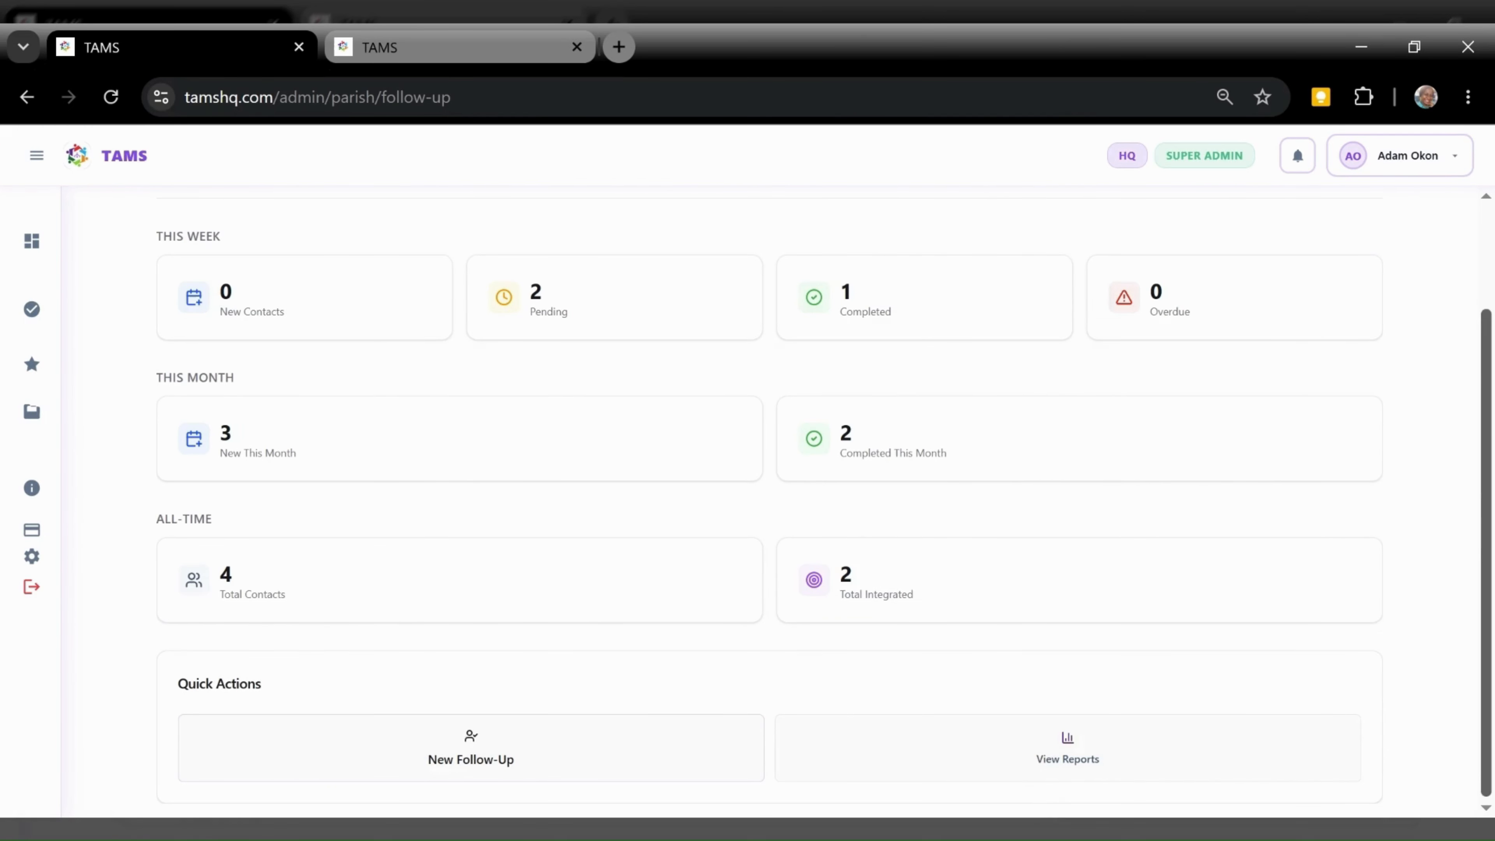
scroll(765, 501, "up", 2)
left_click(348, 222)
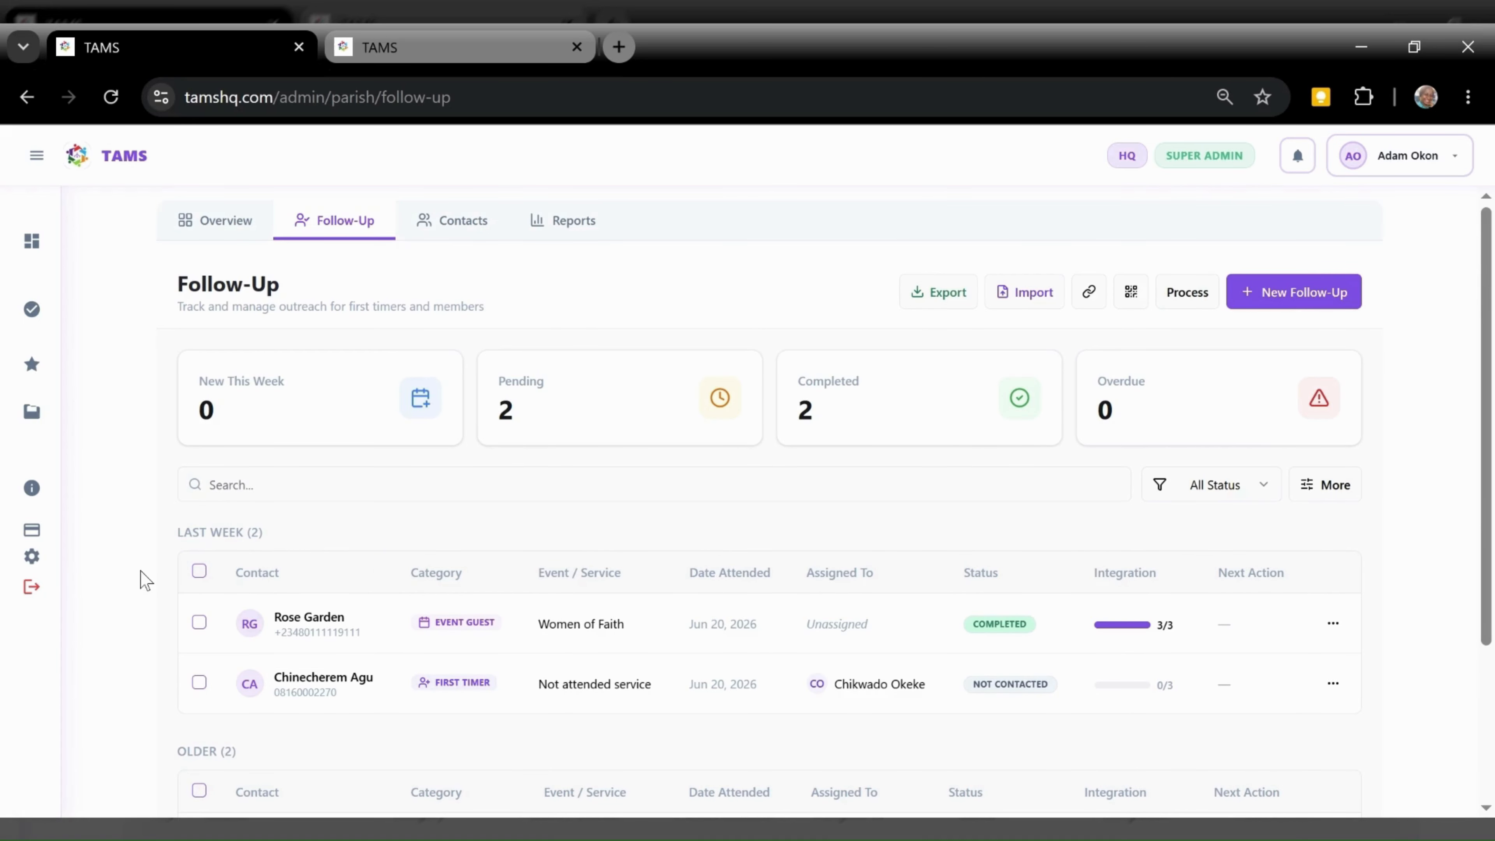
Scroll the Follow-Up list, then bring up the Import Follow-Ups dialog for .xlsx or .csv files
scroll(321, 539, "down", 2)
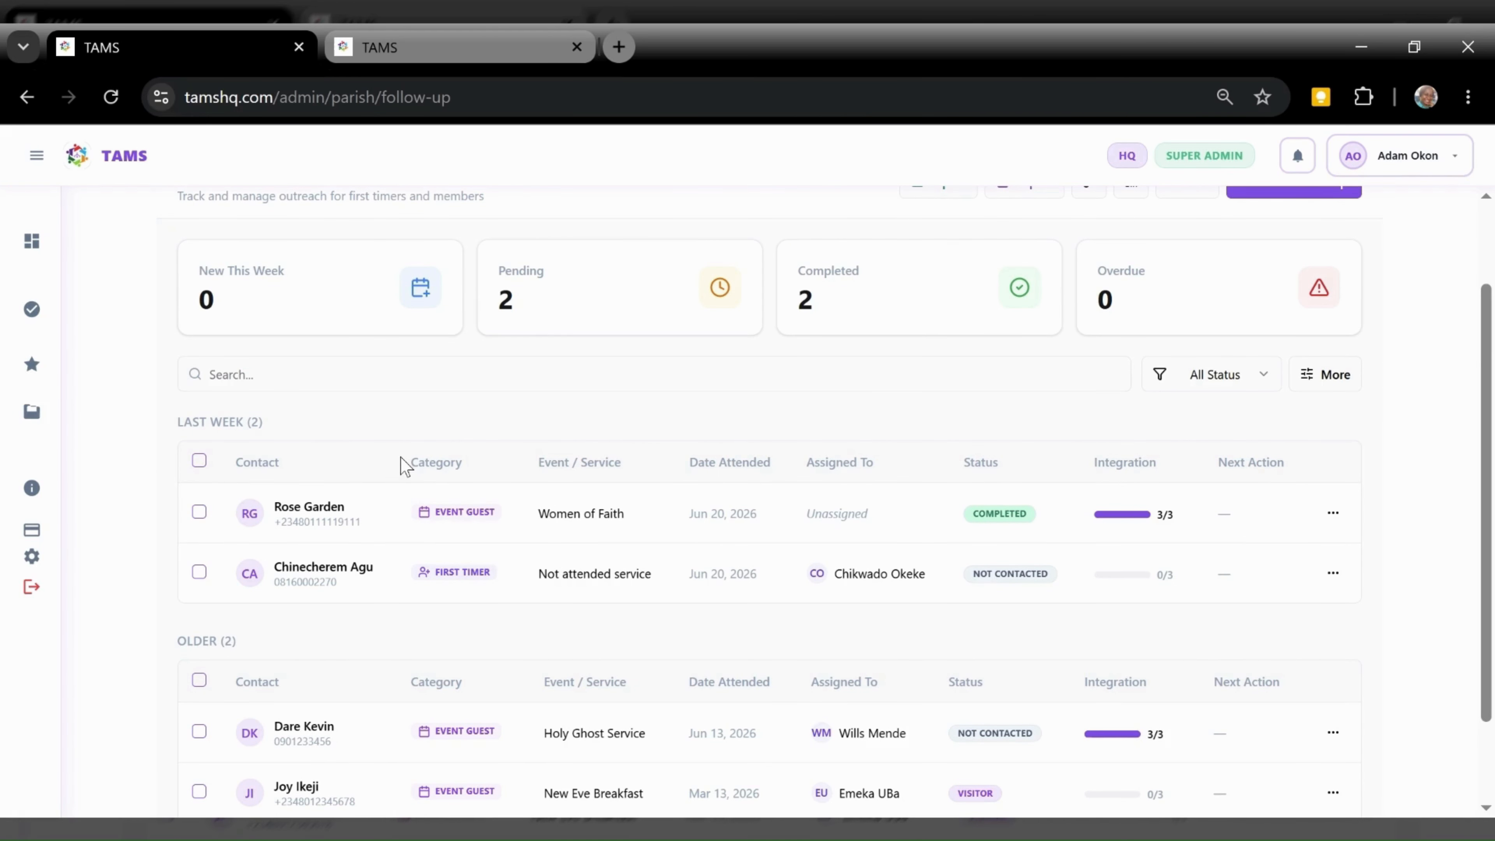
scroll(842, 340, "up", 2)
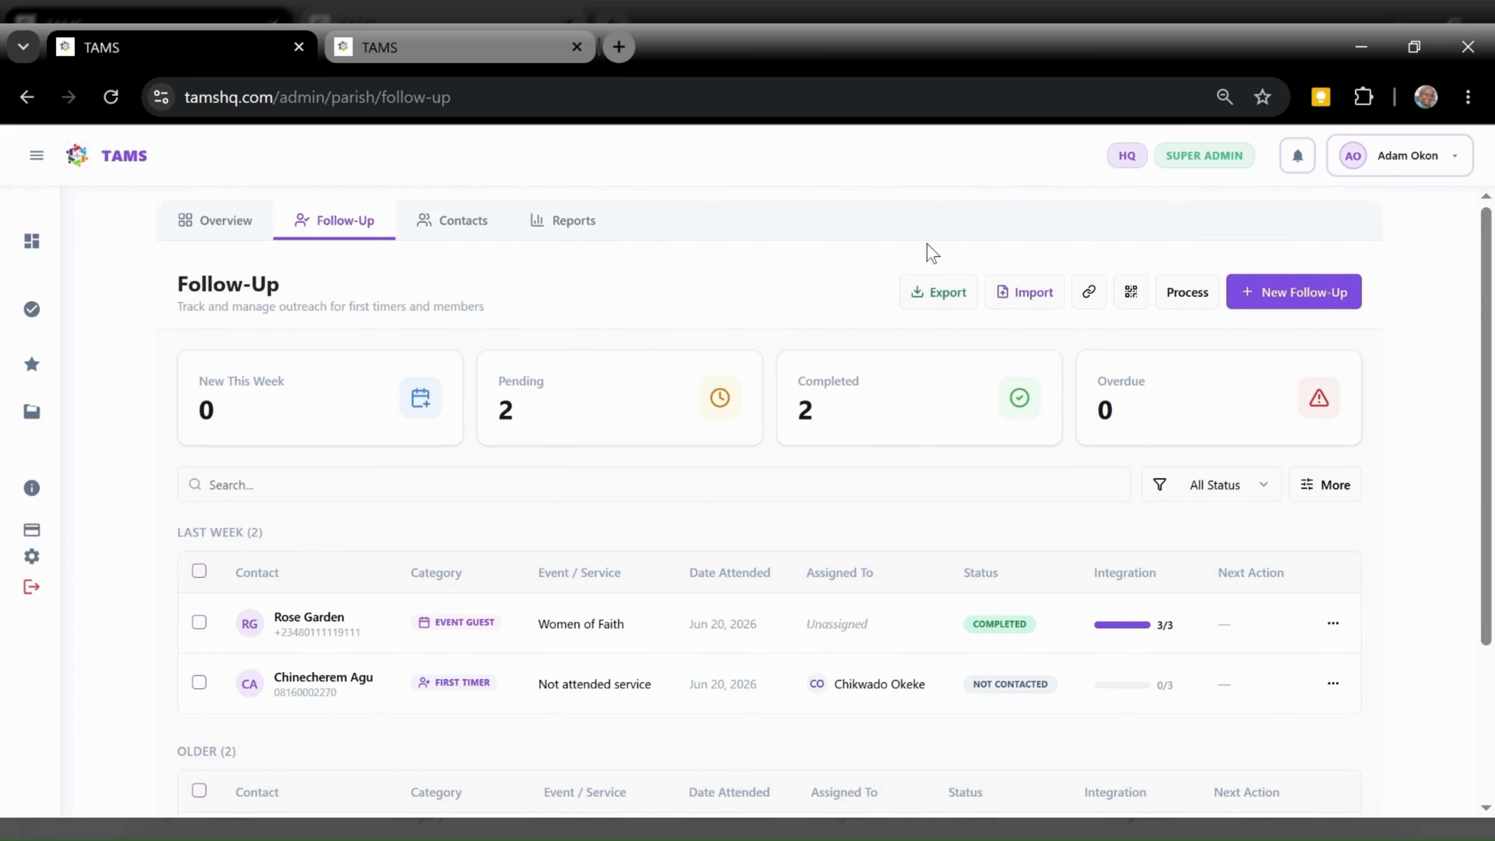
left_click(1011, 287)
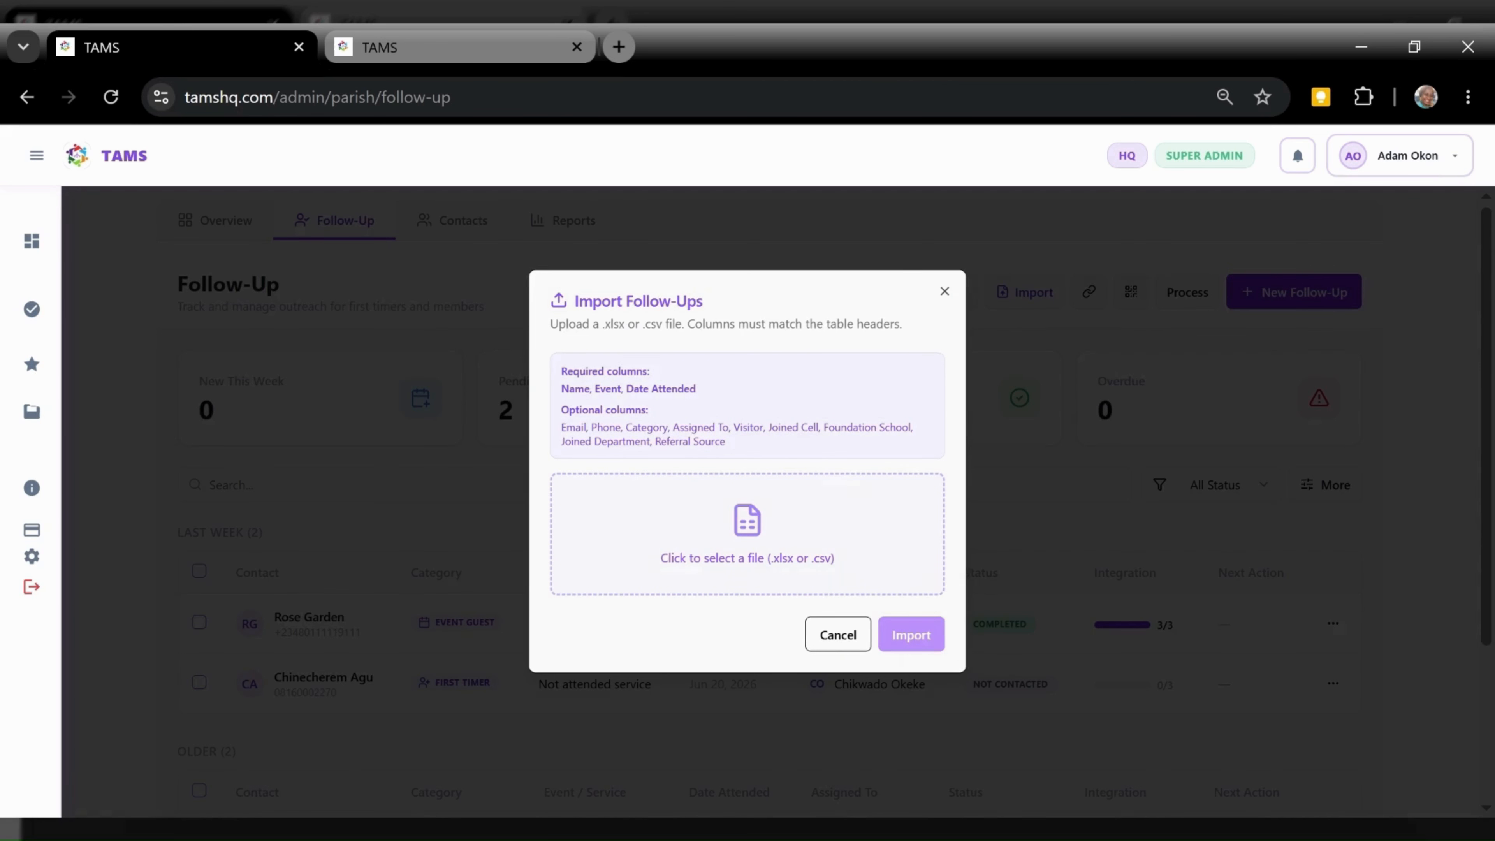
Cancel the import, preview the follow-up form's share link and QR code, then open Integration Process settings
left_click(831, 637)
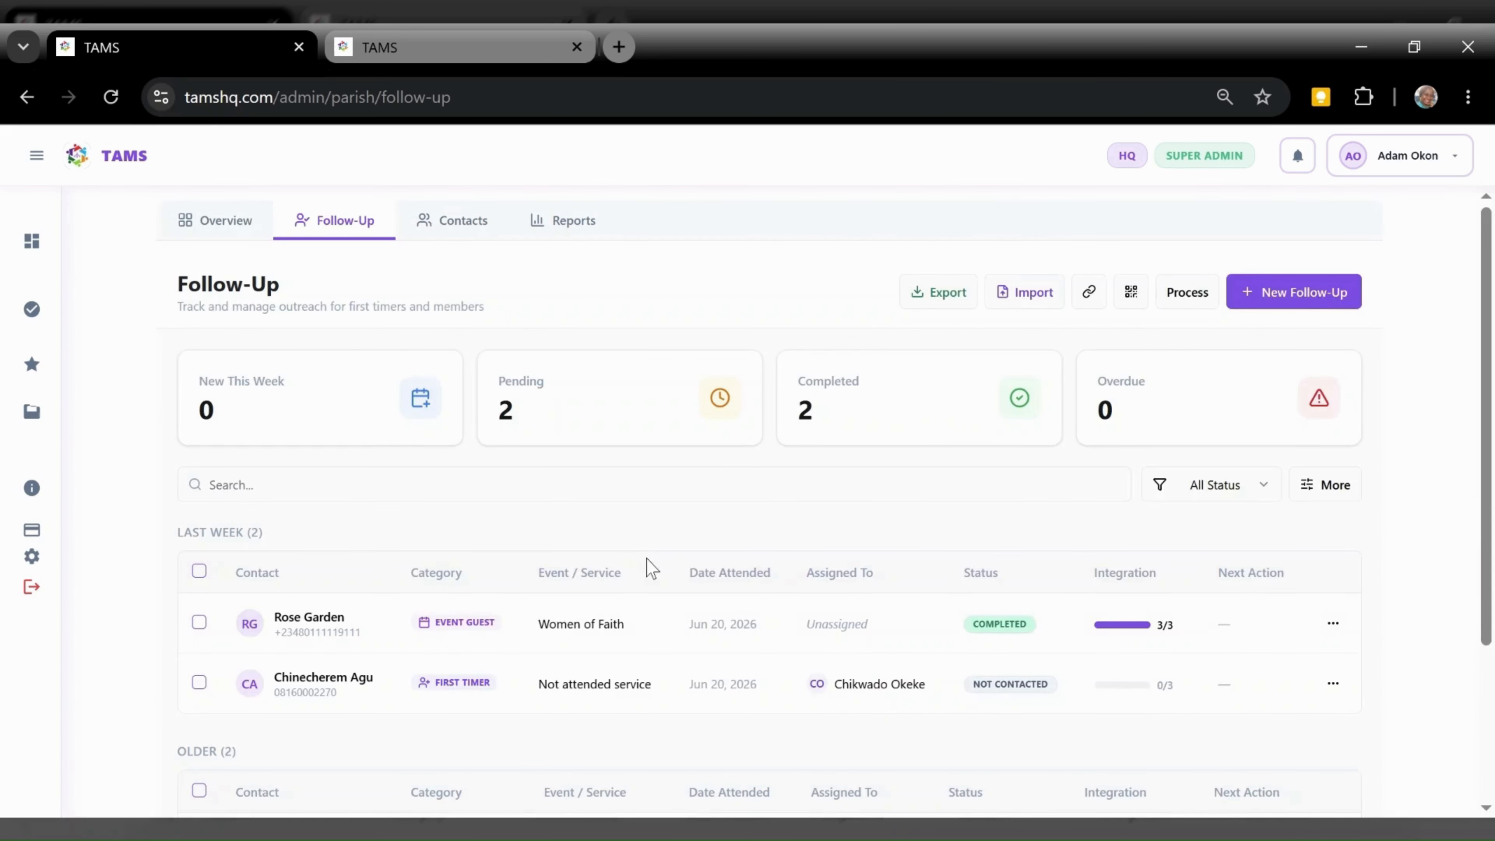
left_click(1088, 293)
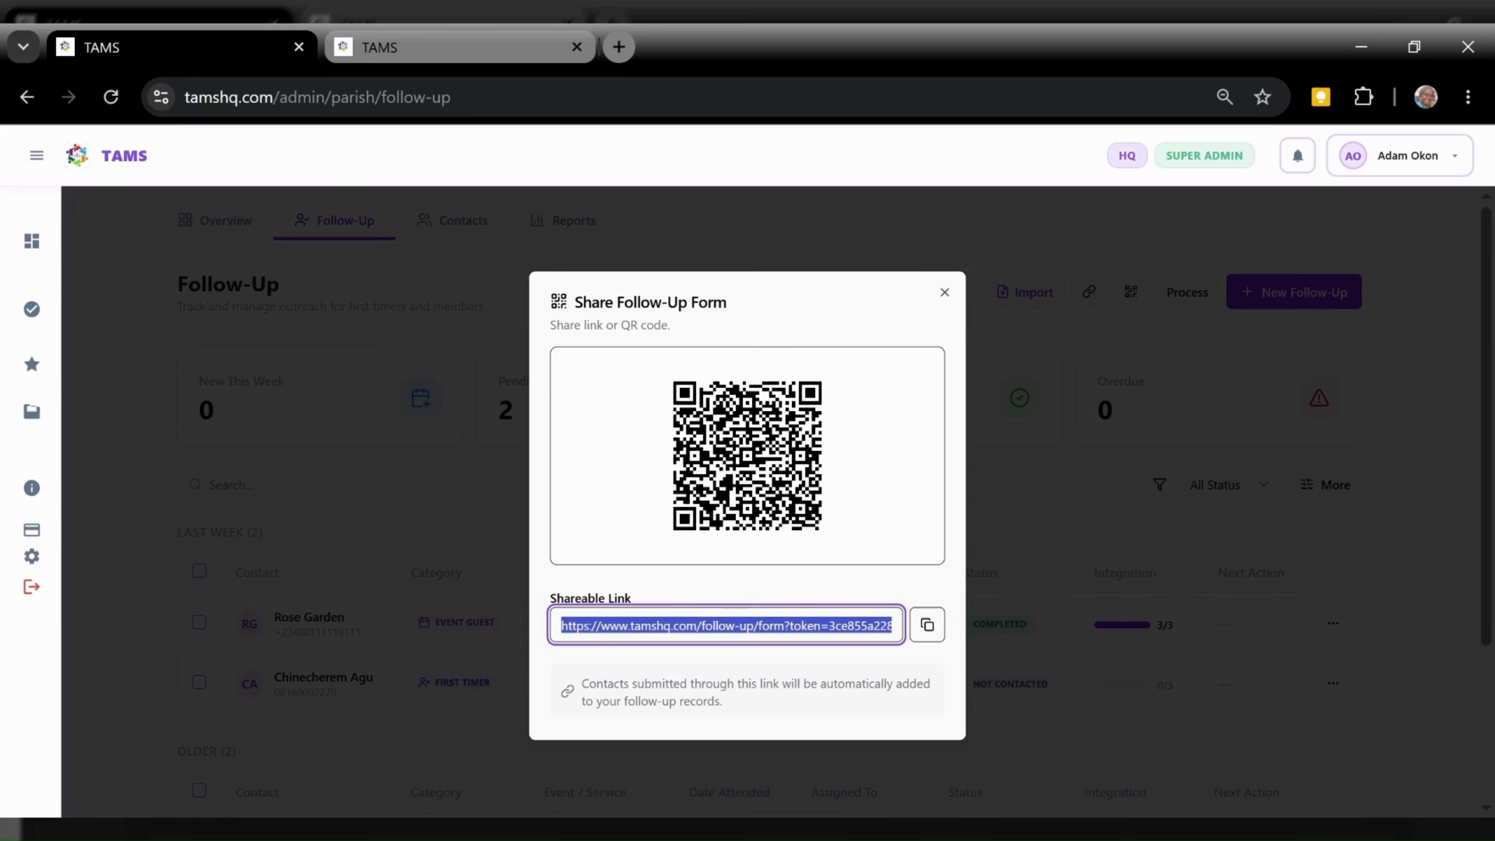
left_click(1031, 348)
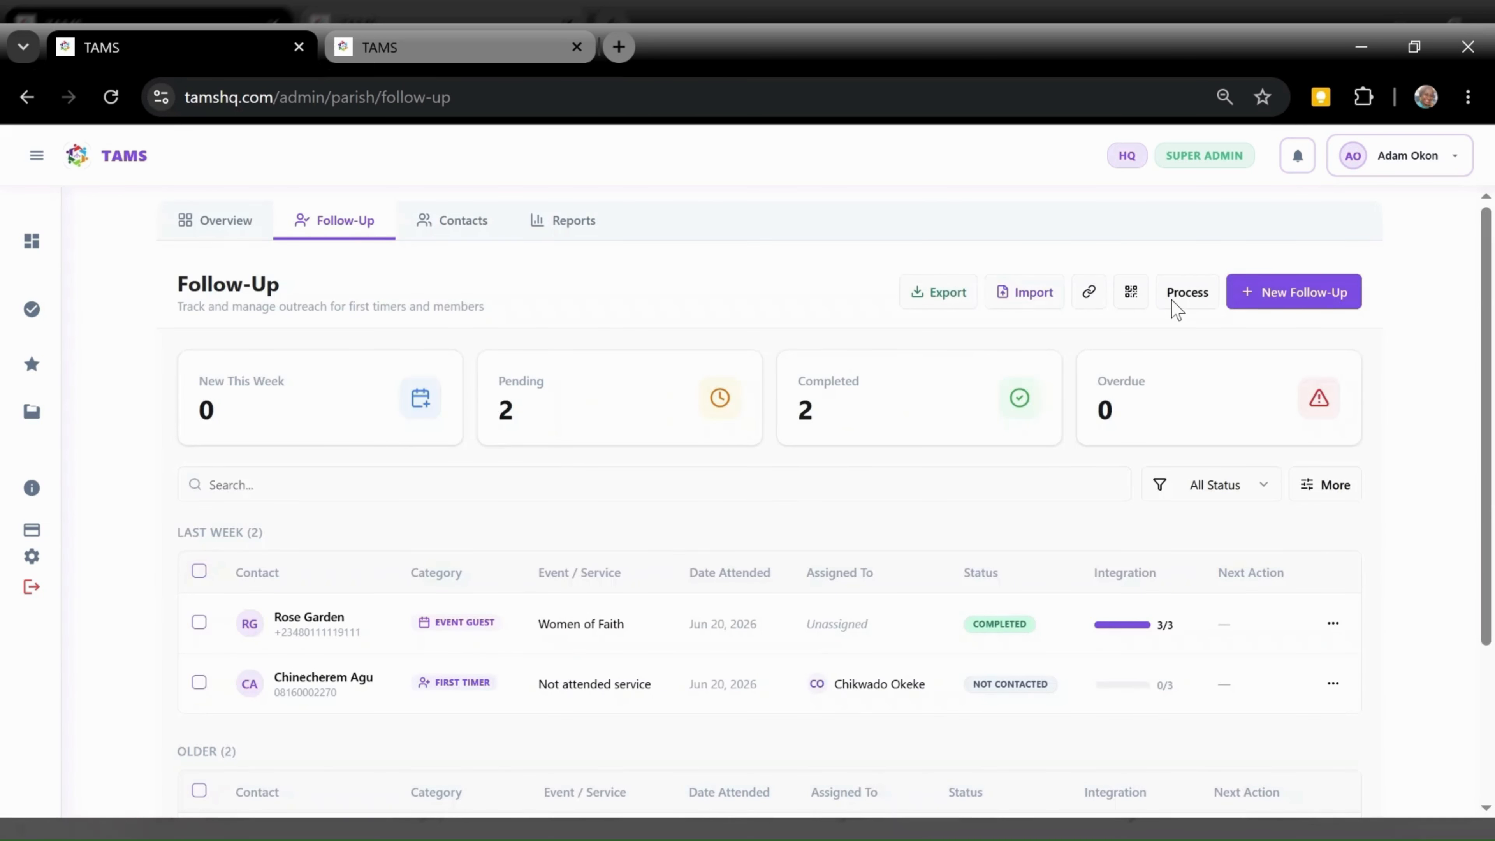
left_click(1178, 301)
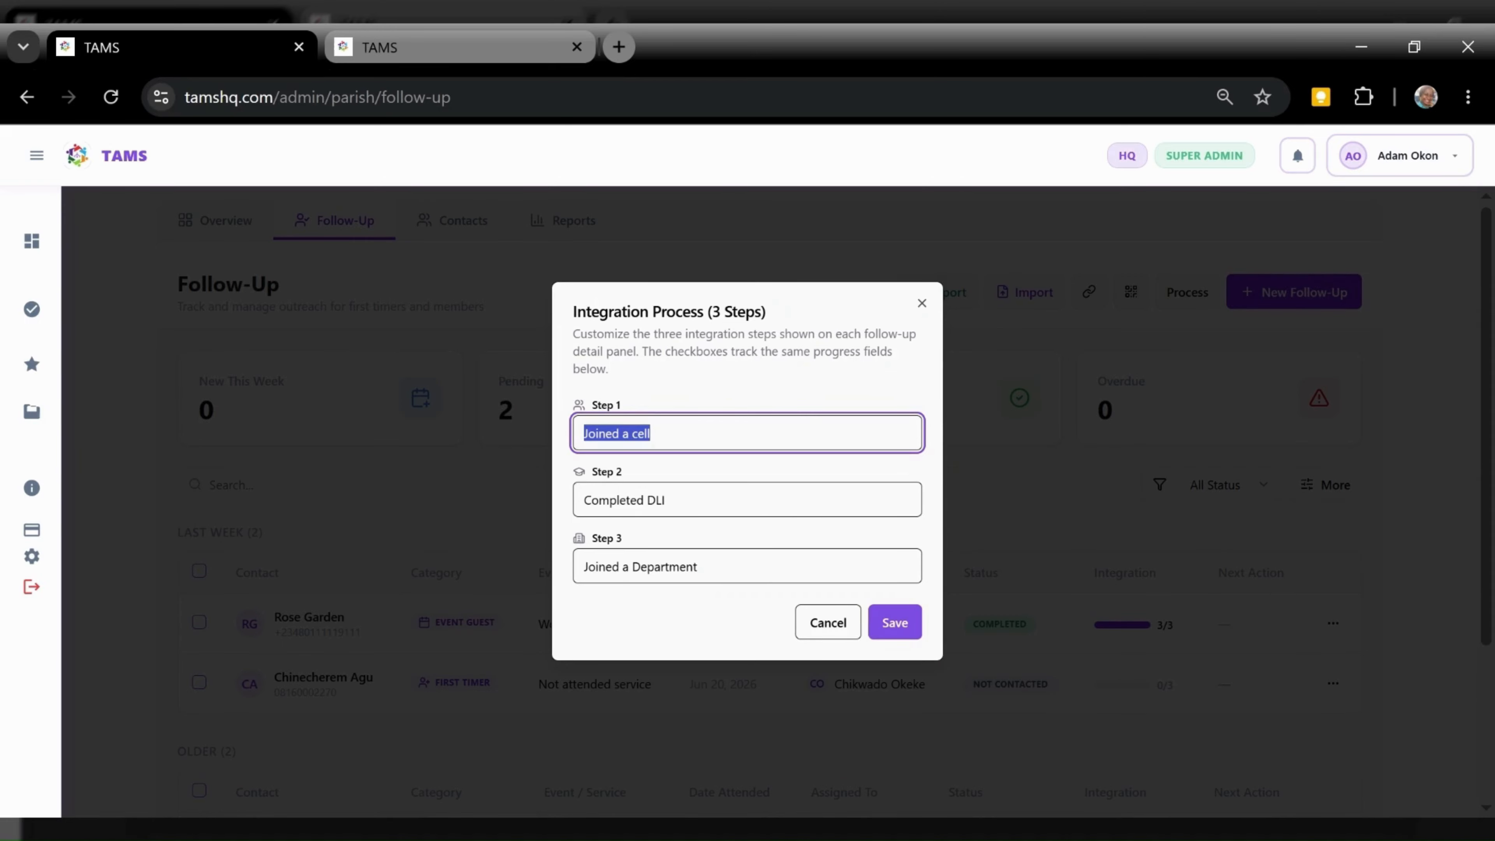
Rename integration Step 2 from 'Completed DLI' to 'Completed Foundation School' and save the steps
left_click(667, 500)
key("BackSpace")
key("BackSpace")
key("BackSpace")
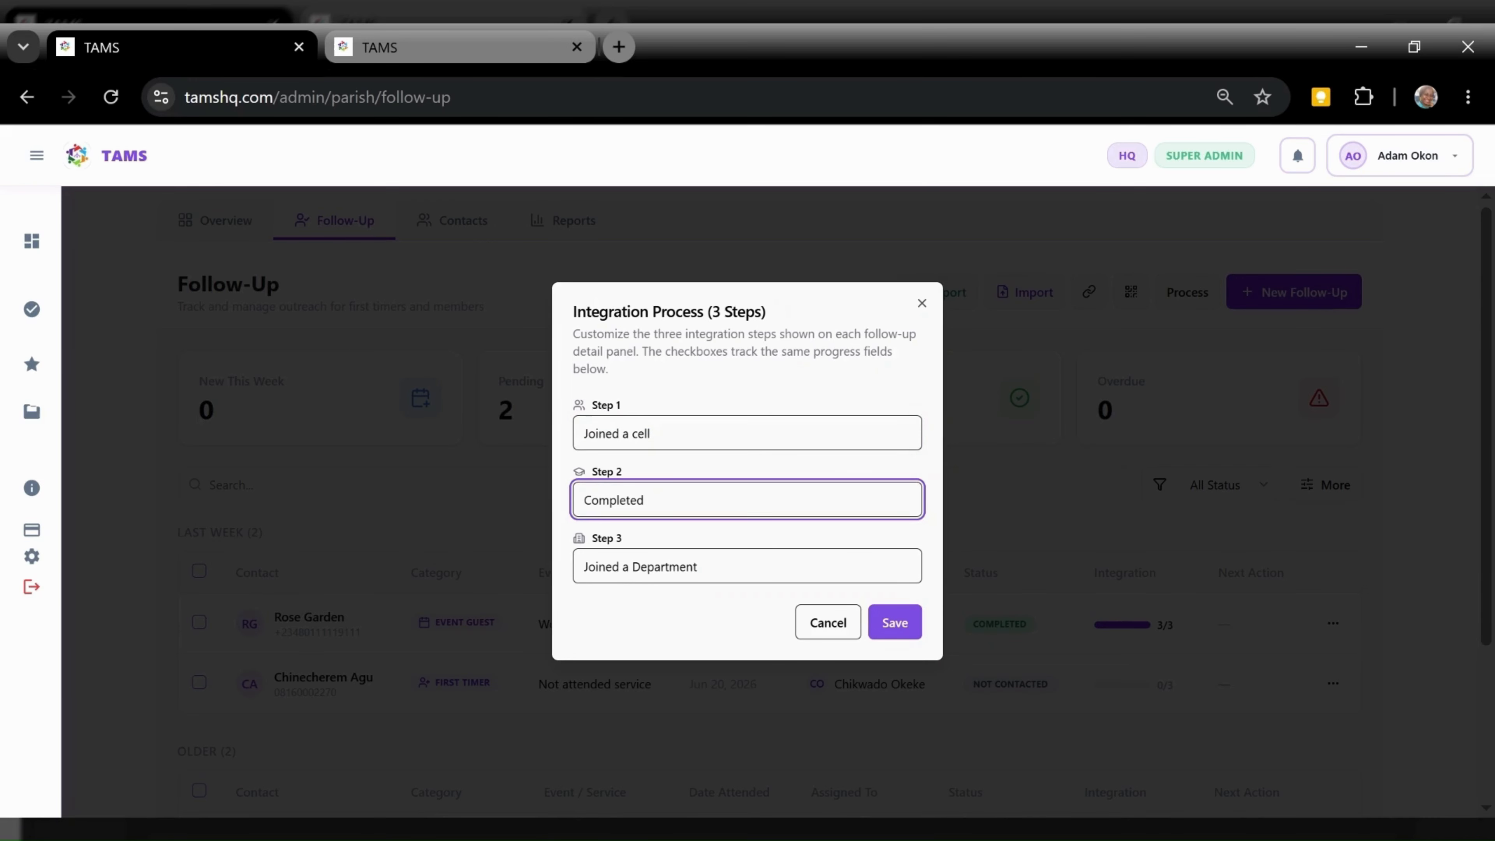
type("Foundation School")
left_click(653, 434)
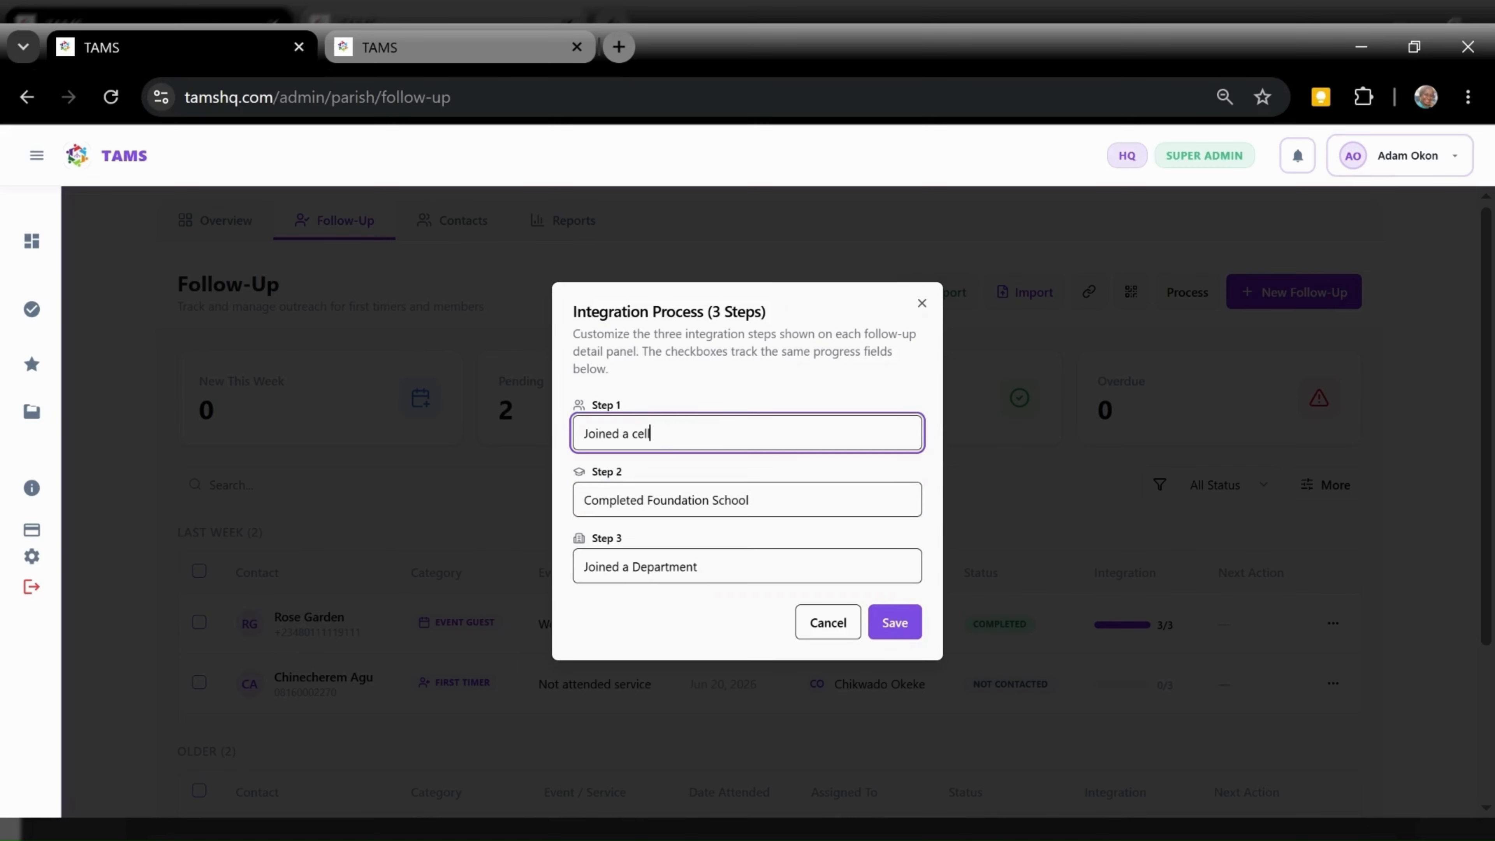
left_click(750, 500)
left_click(699, 566)
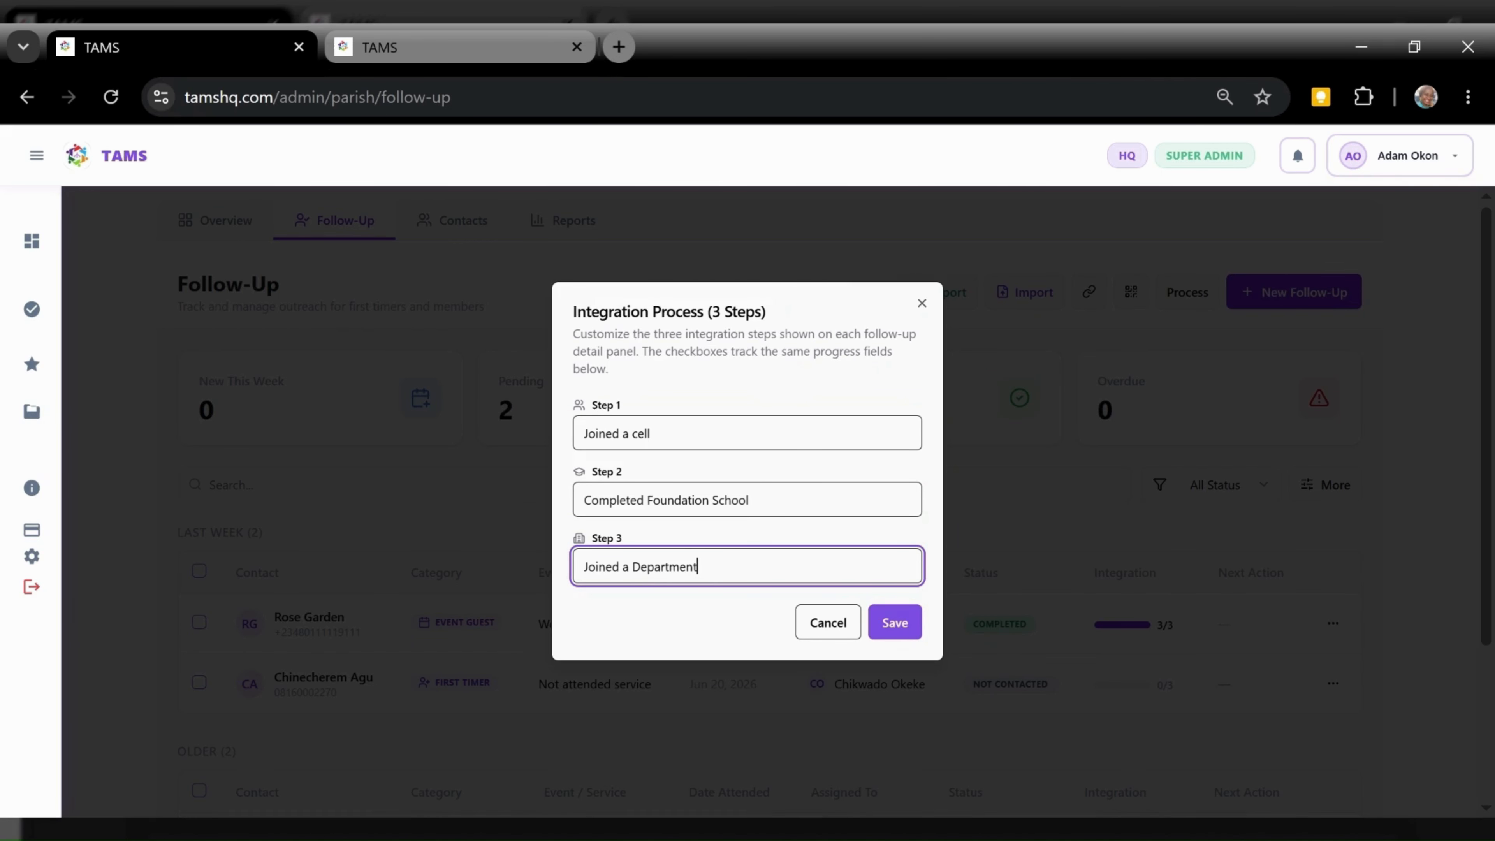
left_click(901, 620)
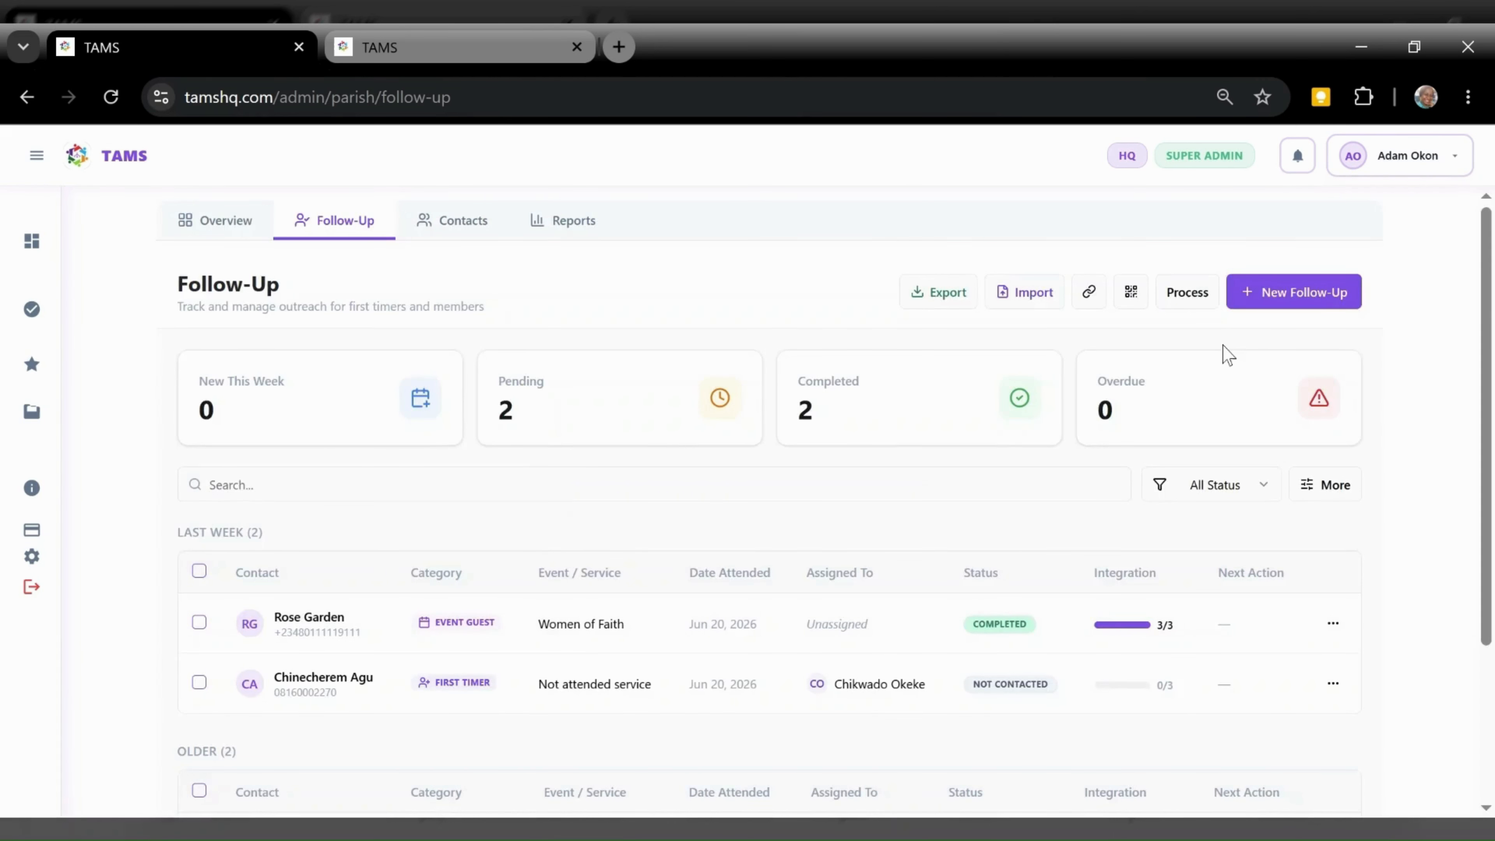
left_click(1270, 311)
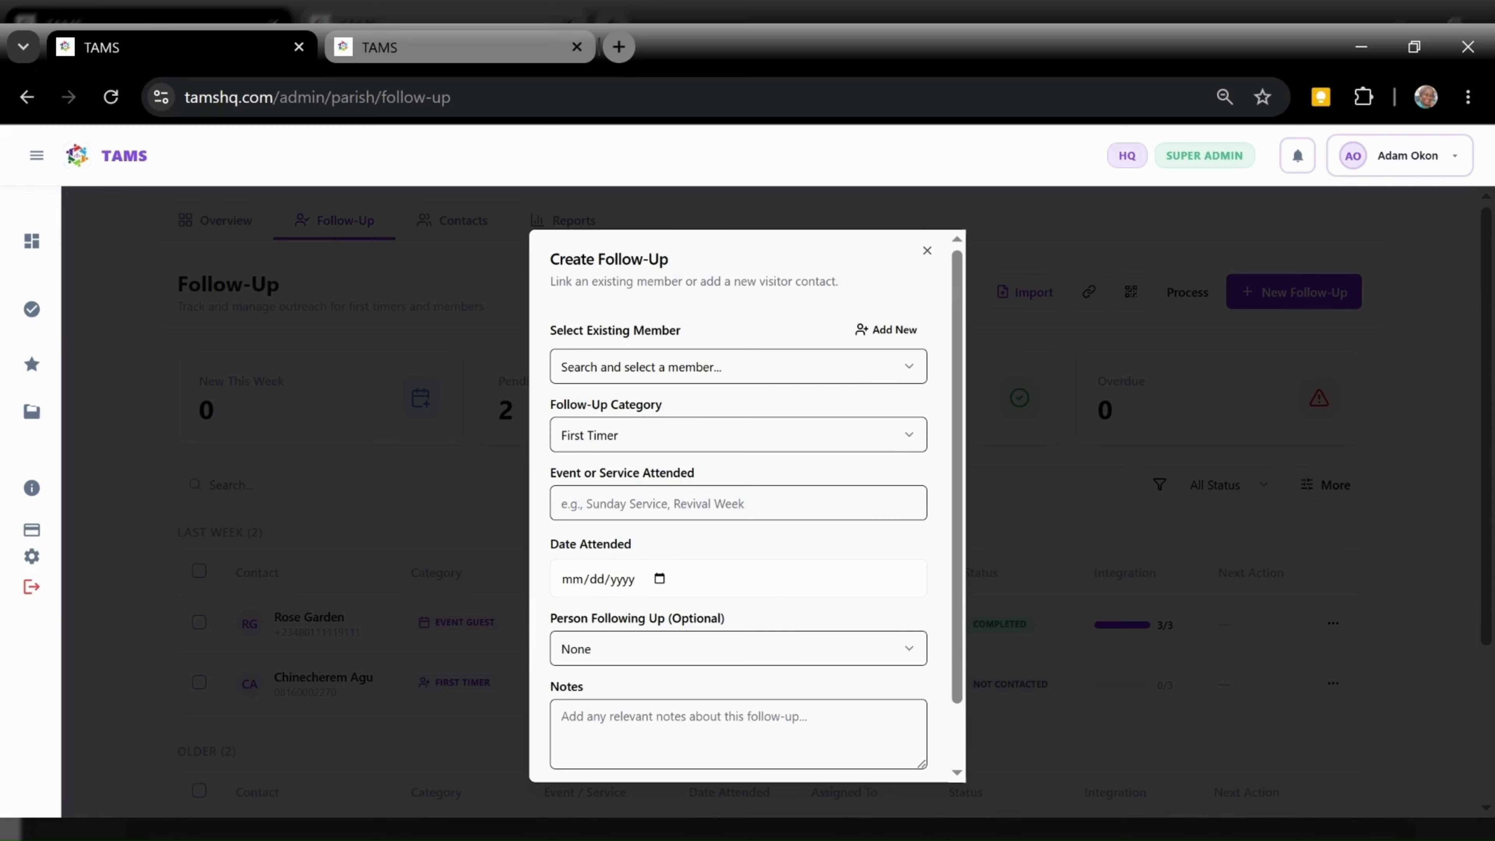
Show the Follow-Up Category choices in the Create Follow-Up form
left_click(727, 430)
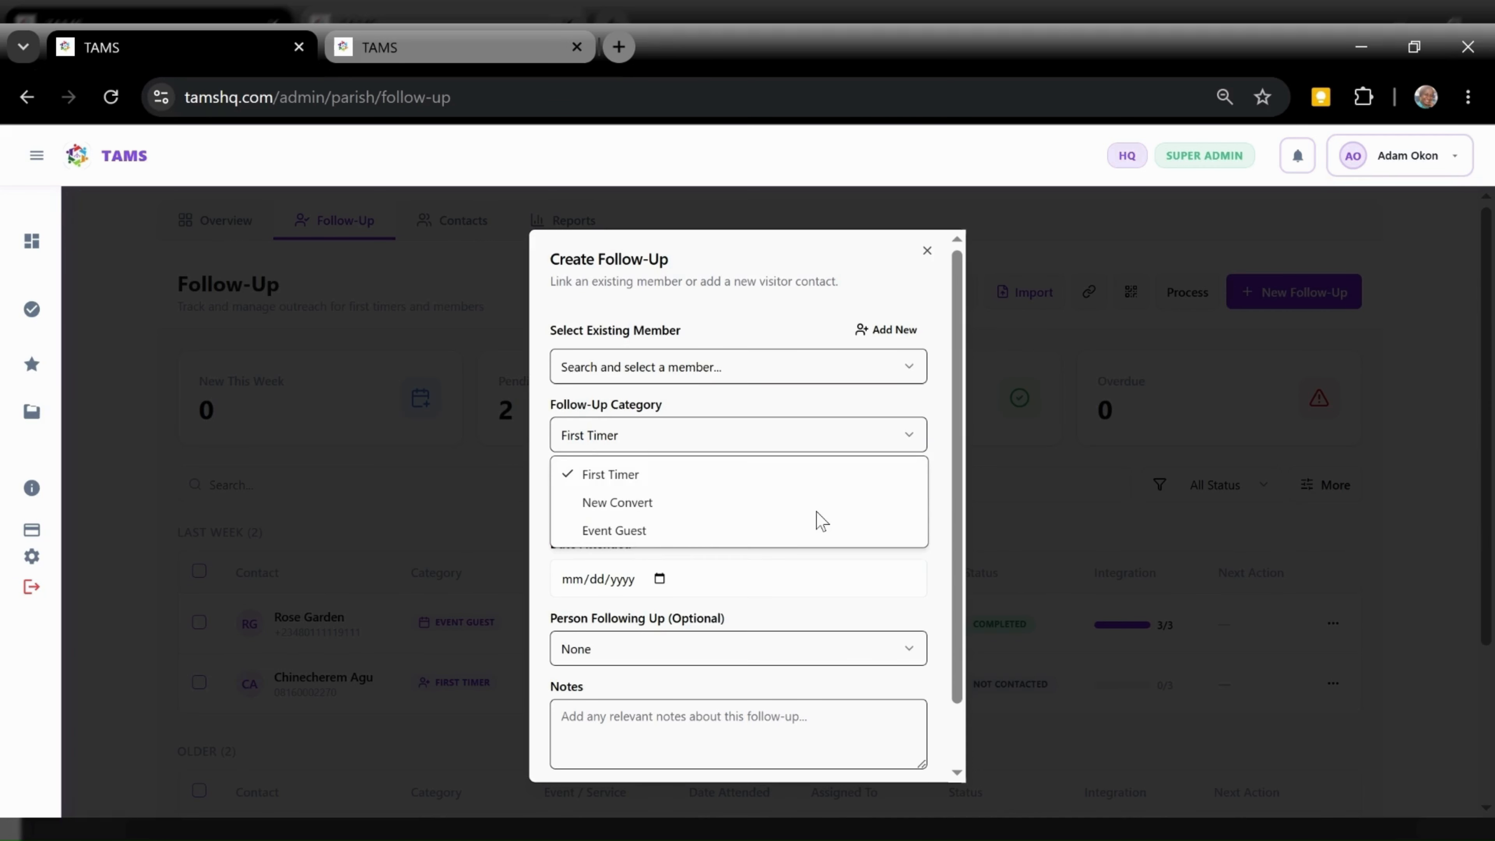
Keep First Timer as the category and enter 'not' as the event or service attended
key("Escape")
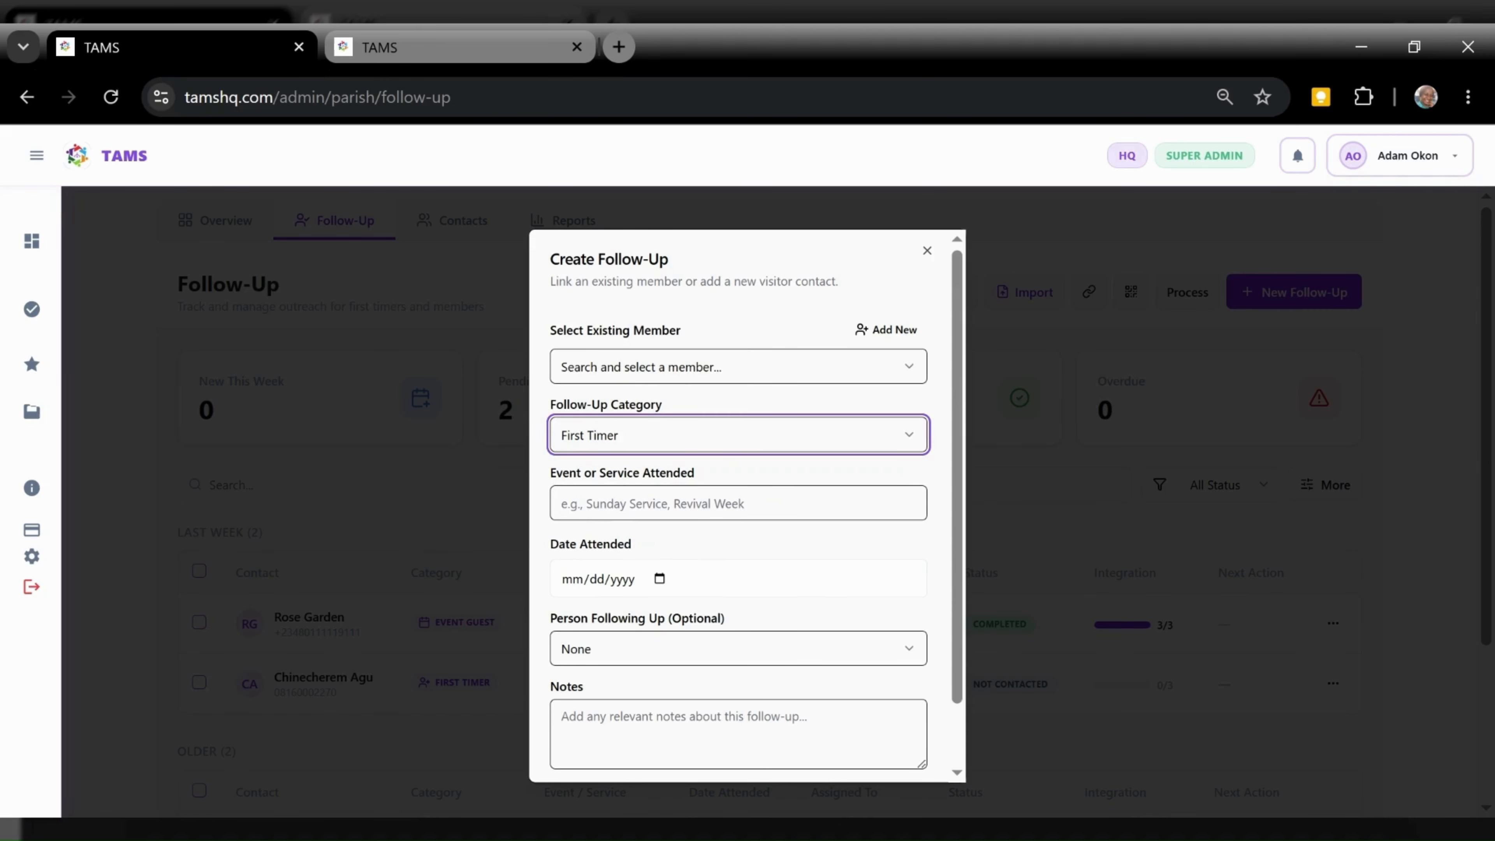
key("Tab")
type("not")
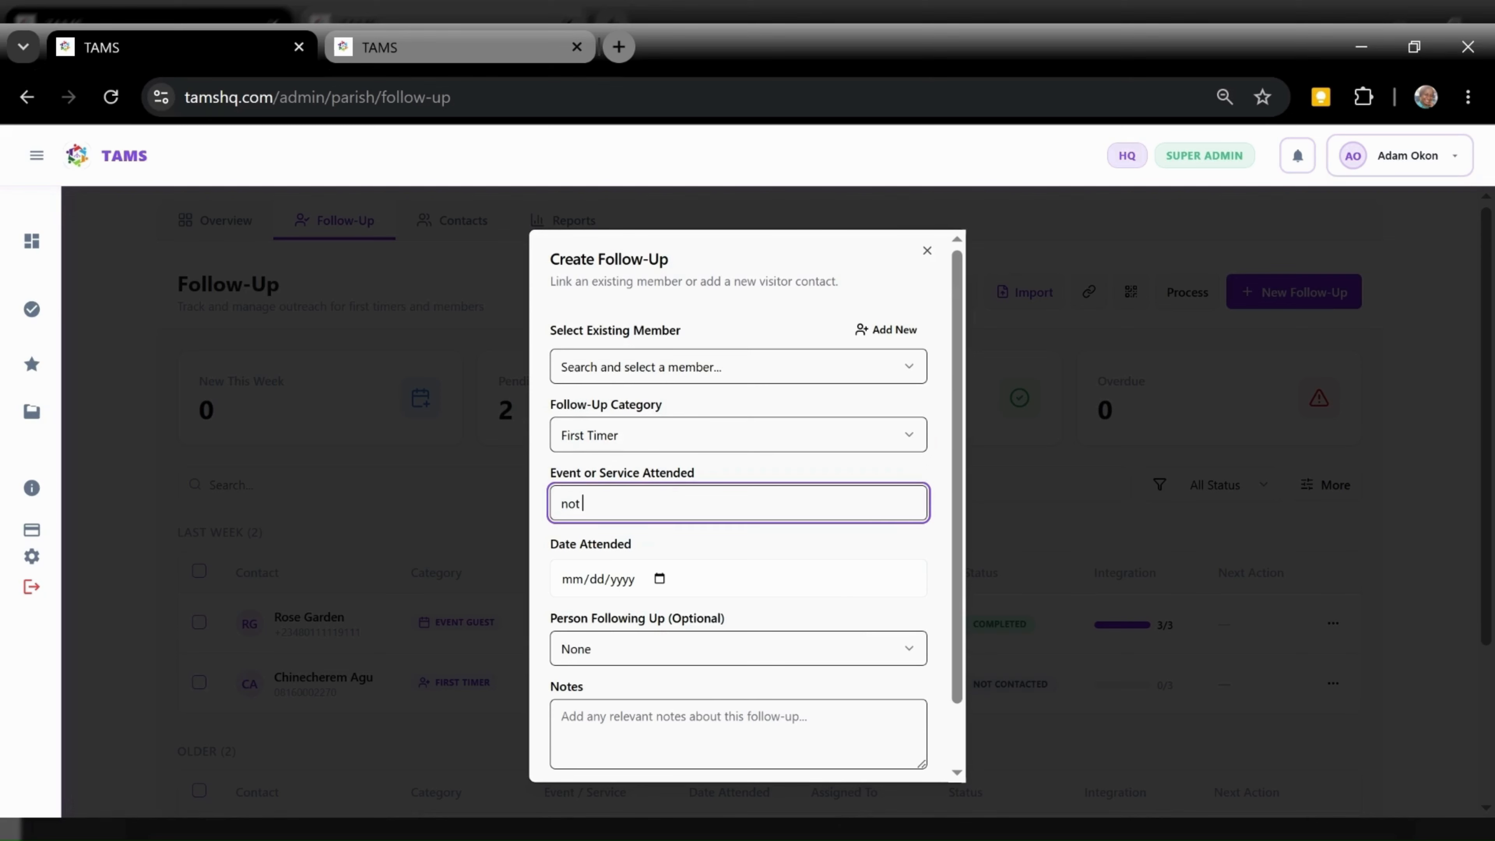
left_click(659, 564)
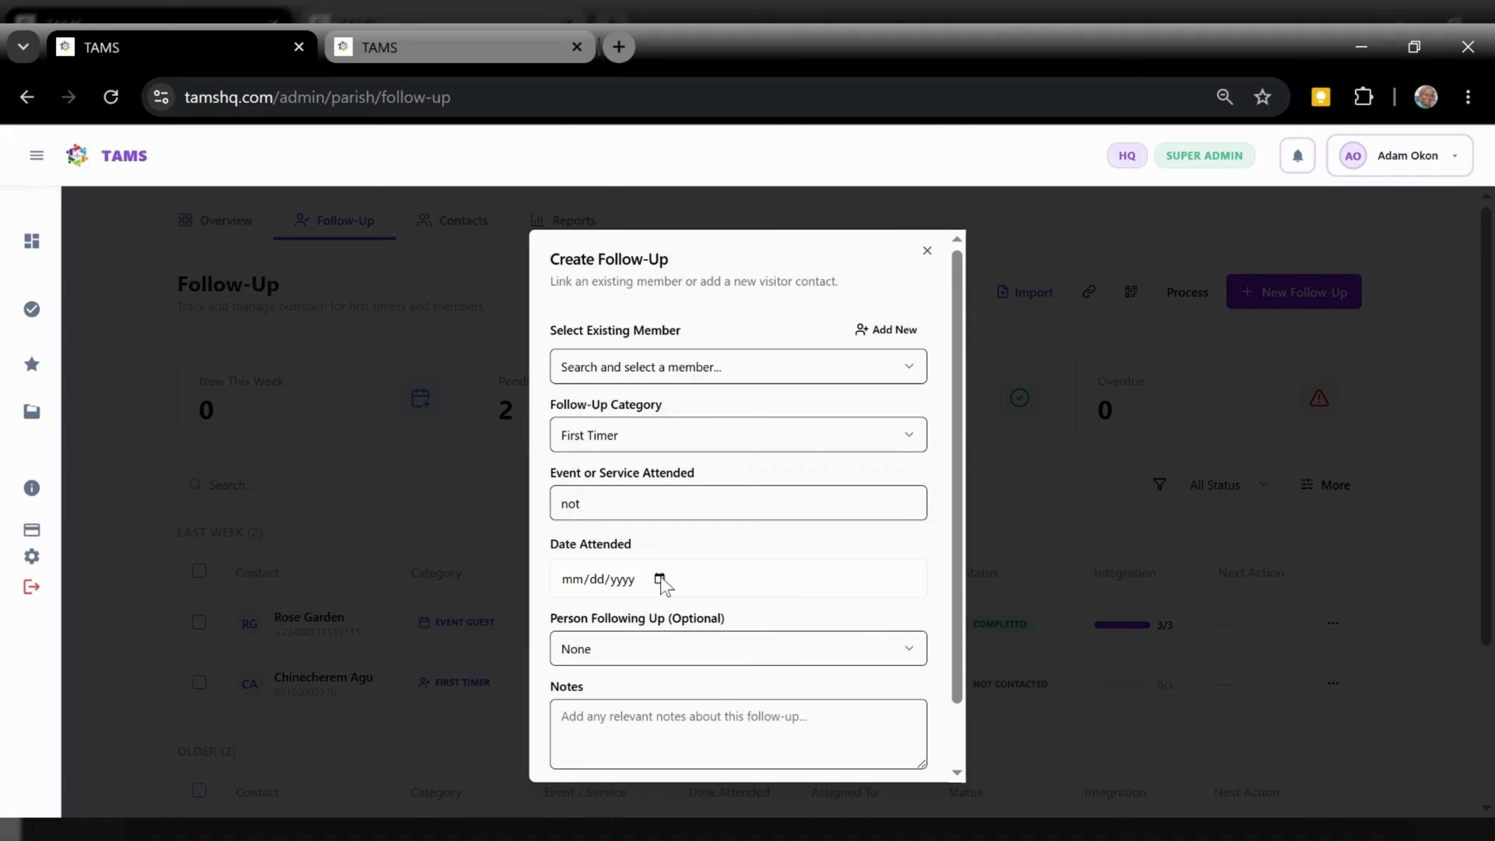
left_click(756, 579)
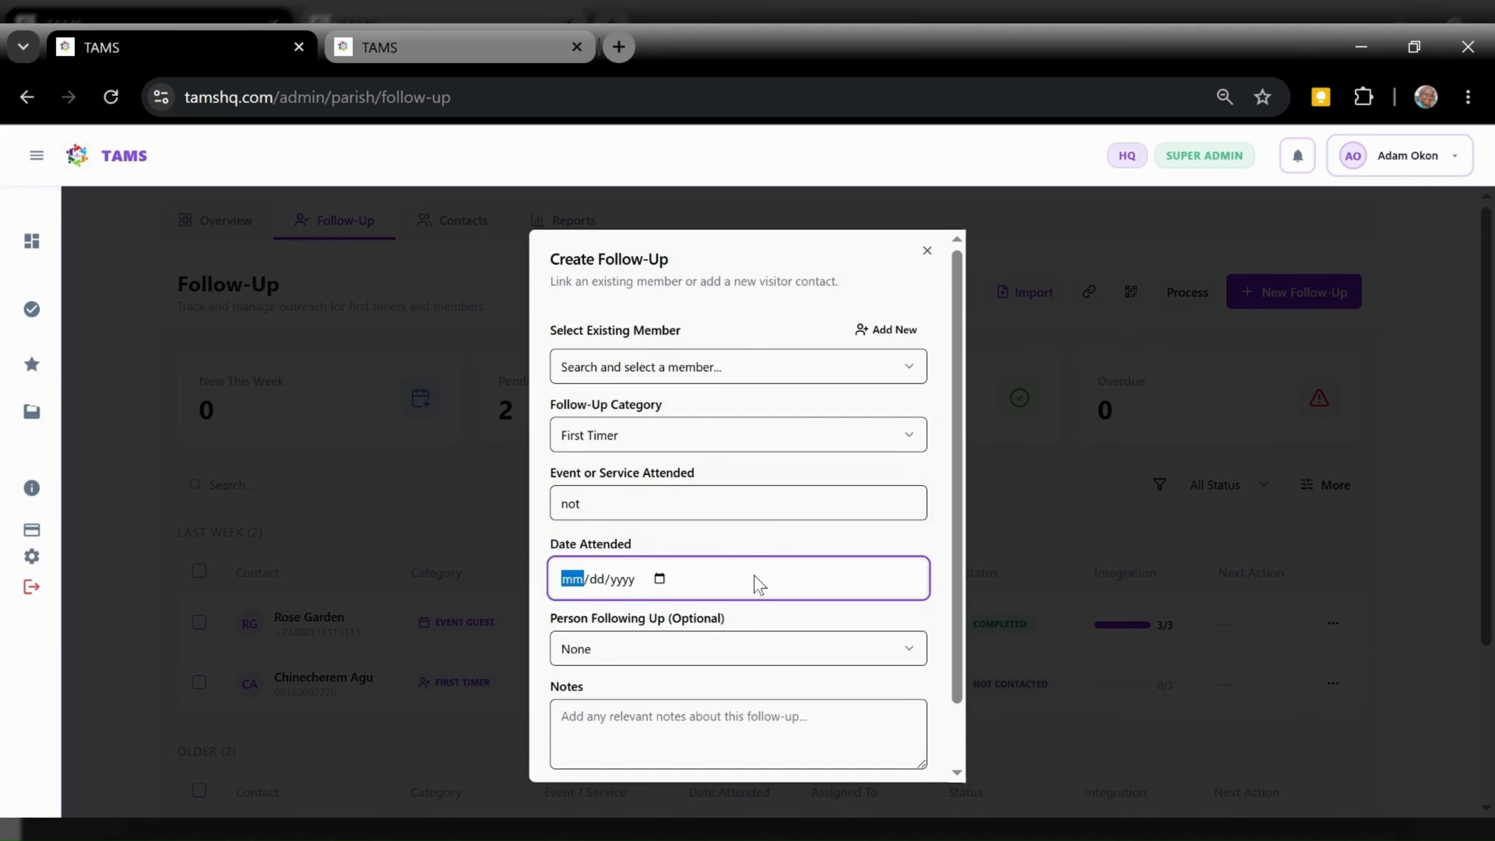
left_click(960, 462)
left_click_drag(963, 471, 960, 537)
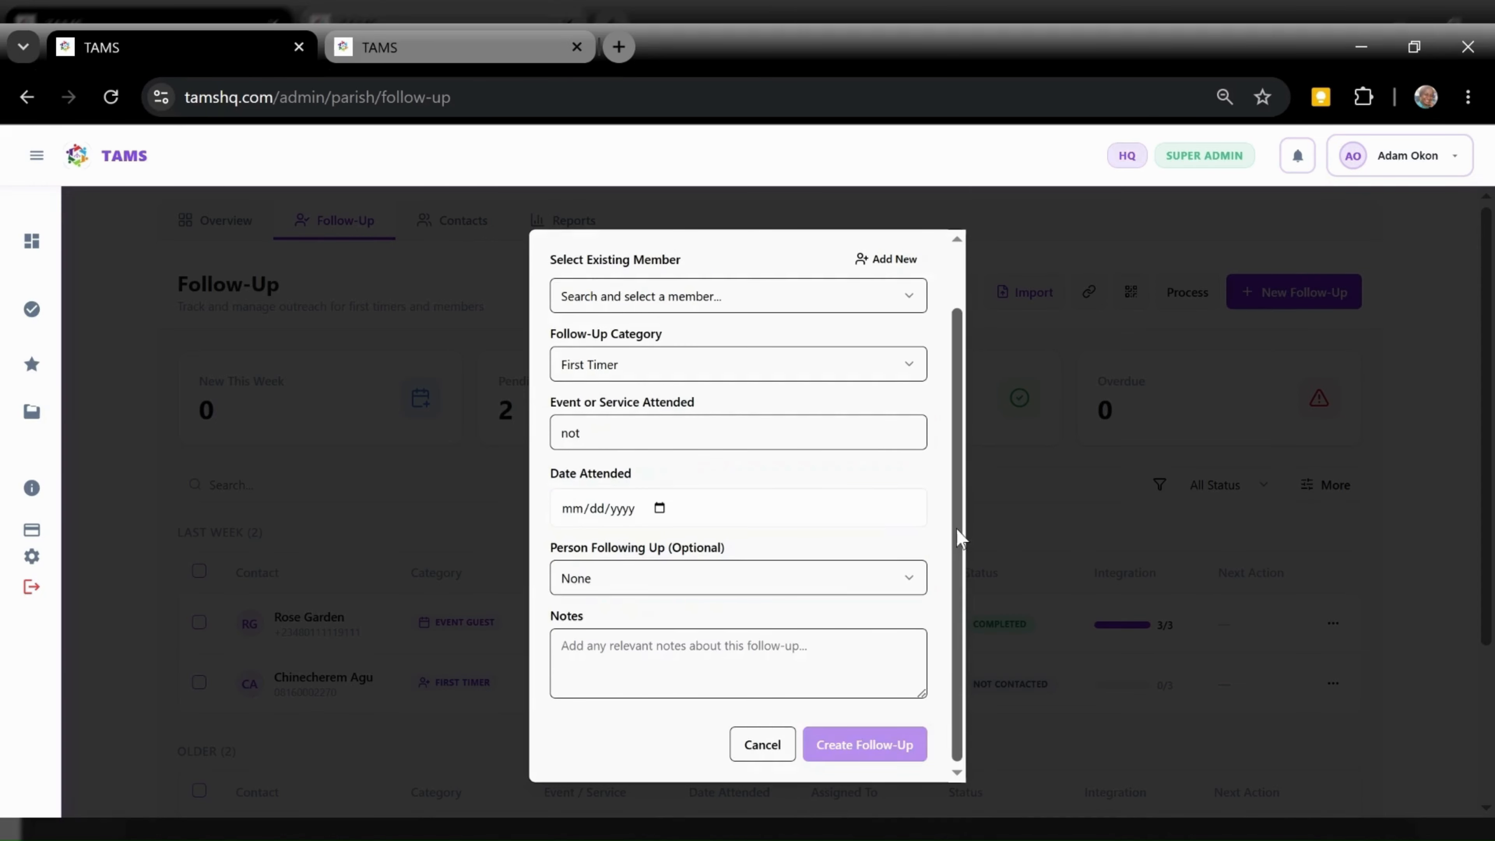
Leave the follow-up person unassigned and place the cursor in Notes, keeping date and notes blank
left_click(849, 592)
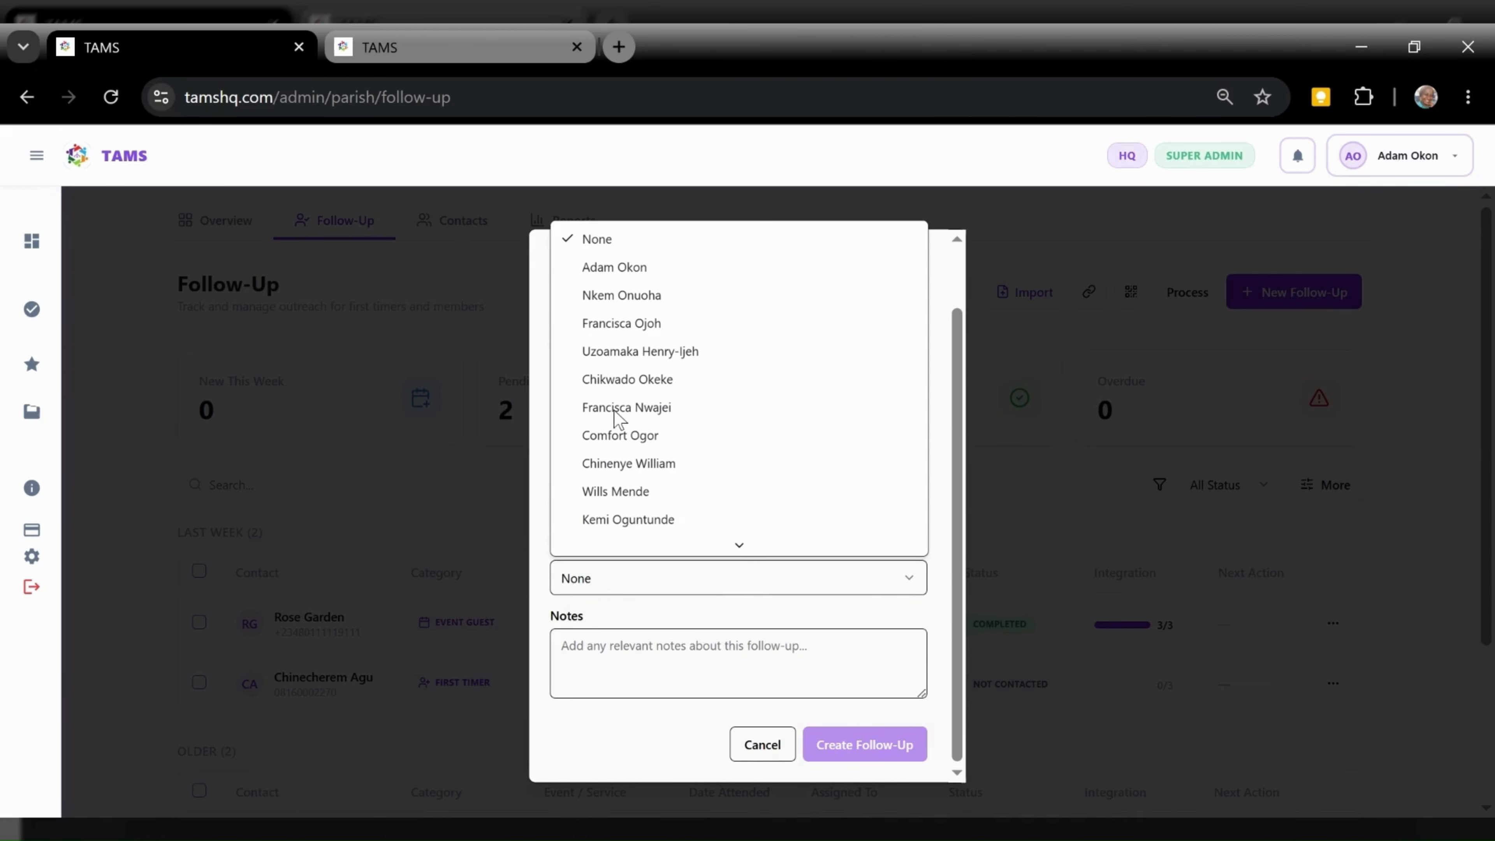
mouse_move(740, 542)
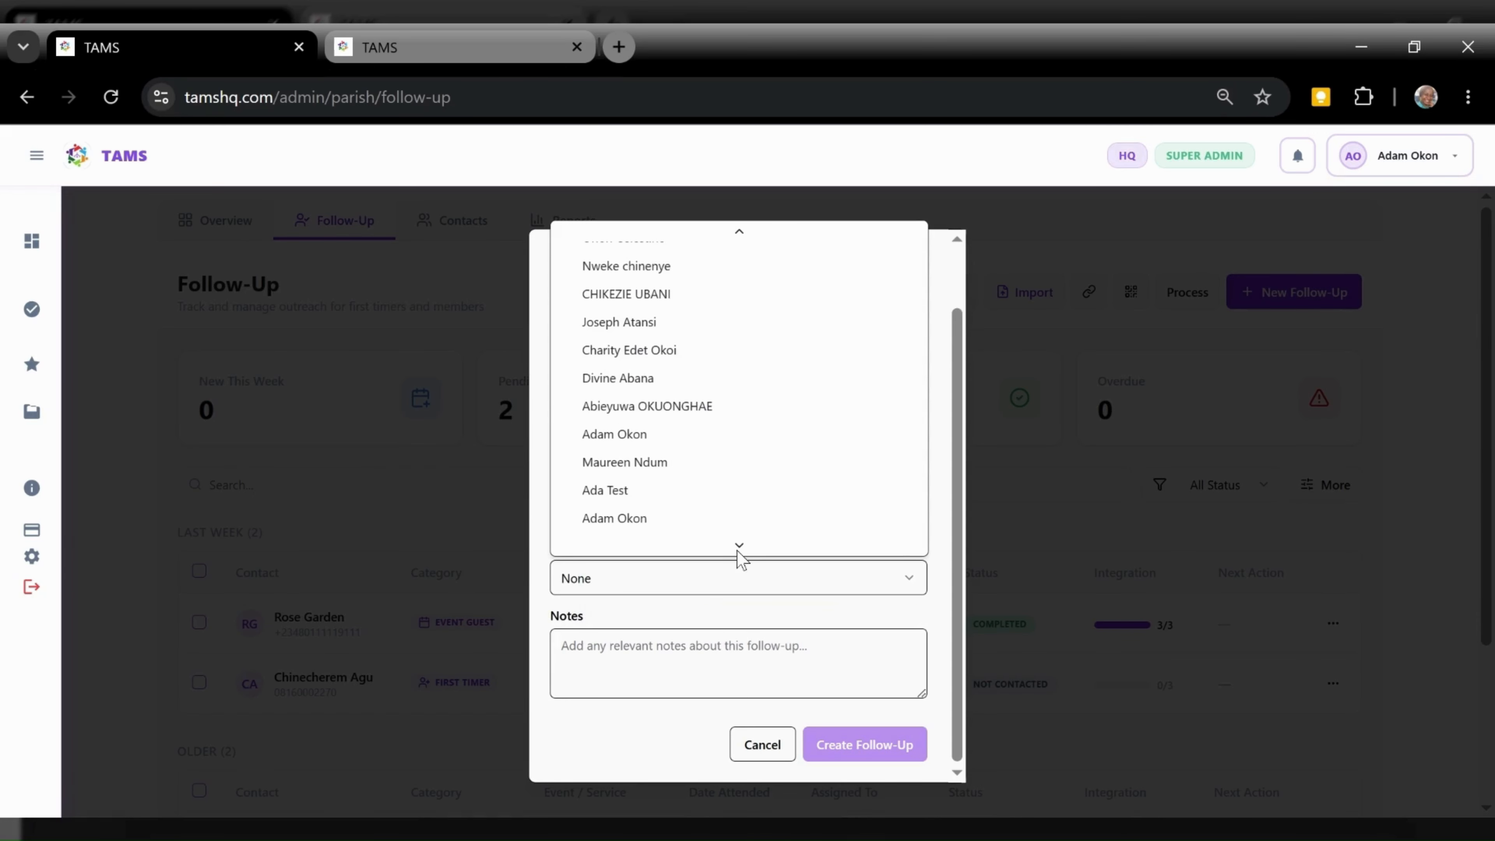
scroll(650, 506, "up", 1)
scroll(654, 512, "down", 1)
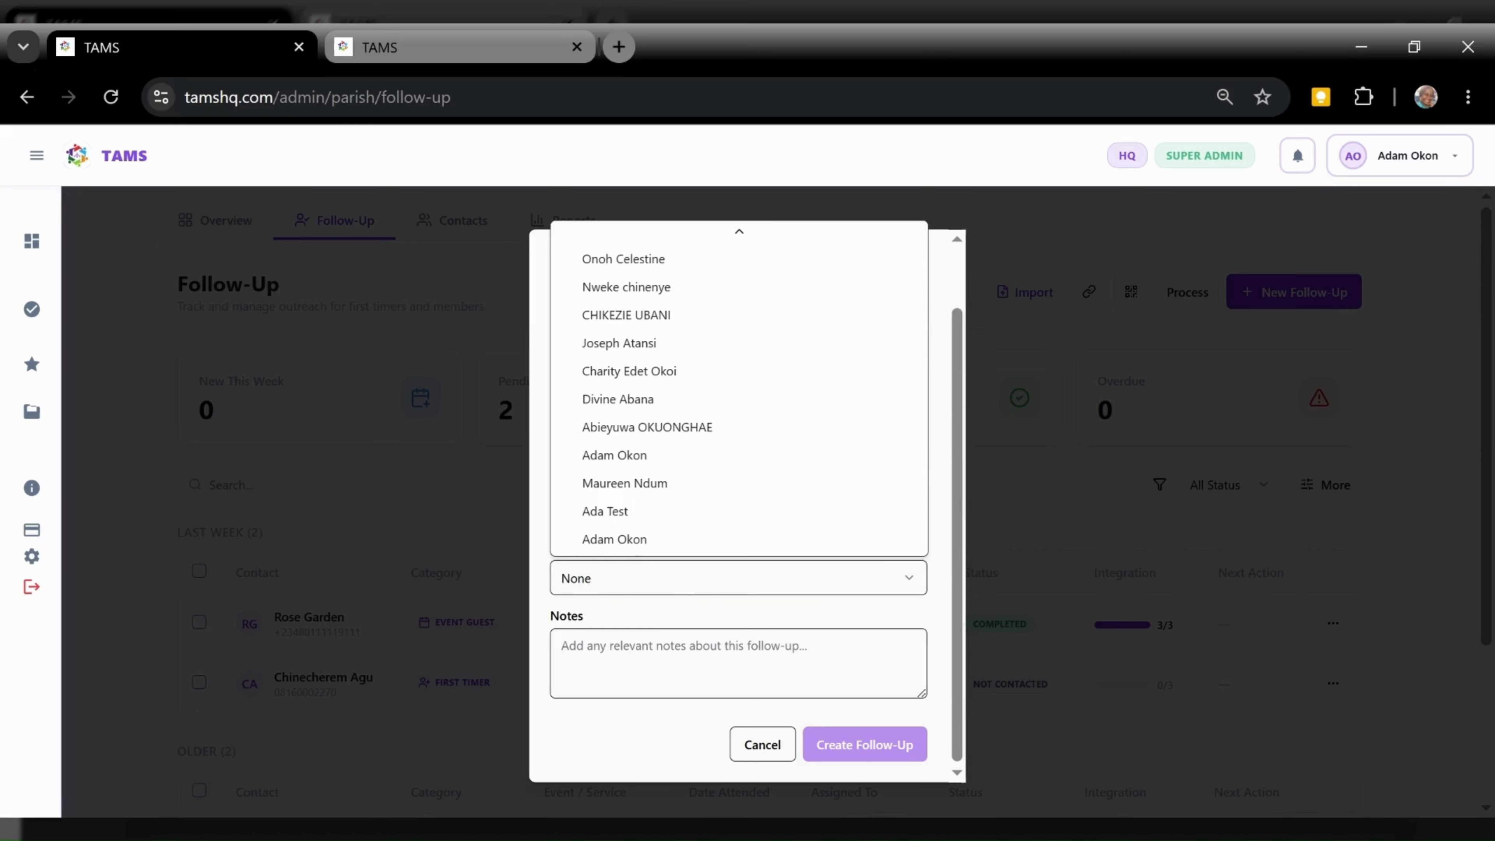
left_click(673, 583)
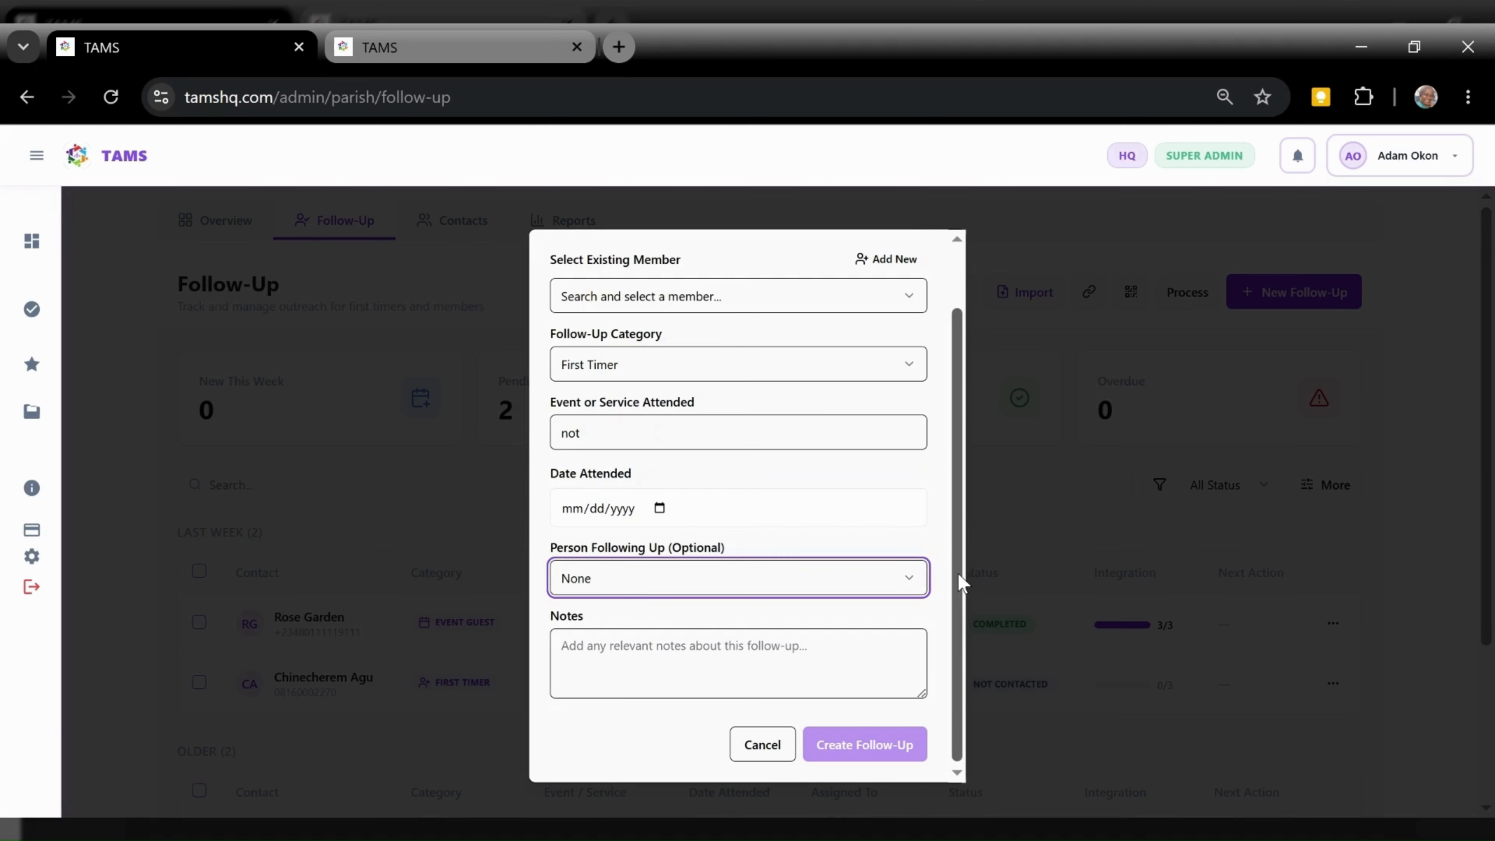
left_click(738, 663)
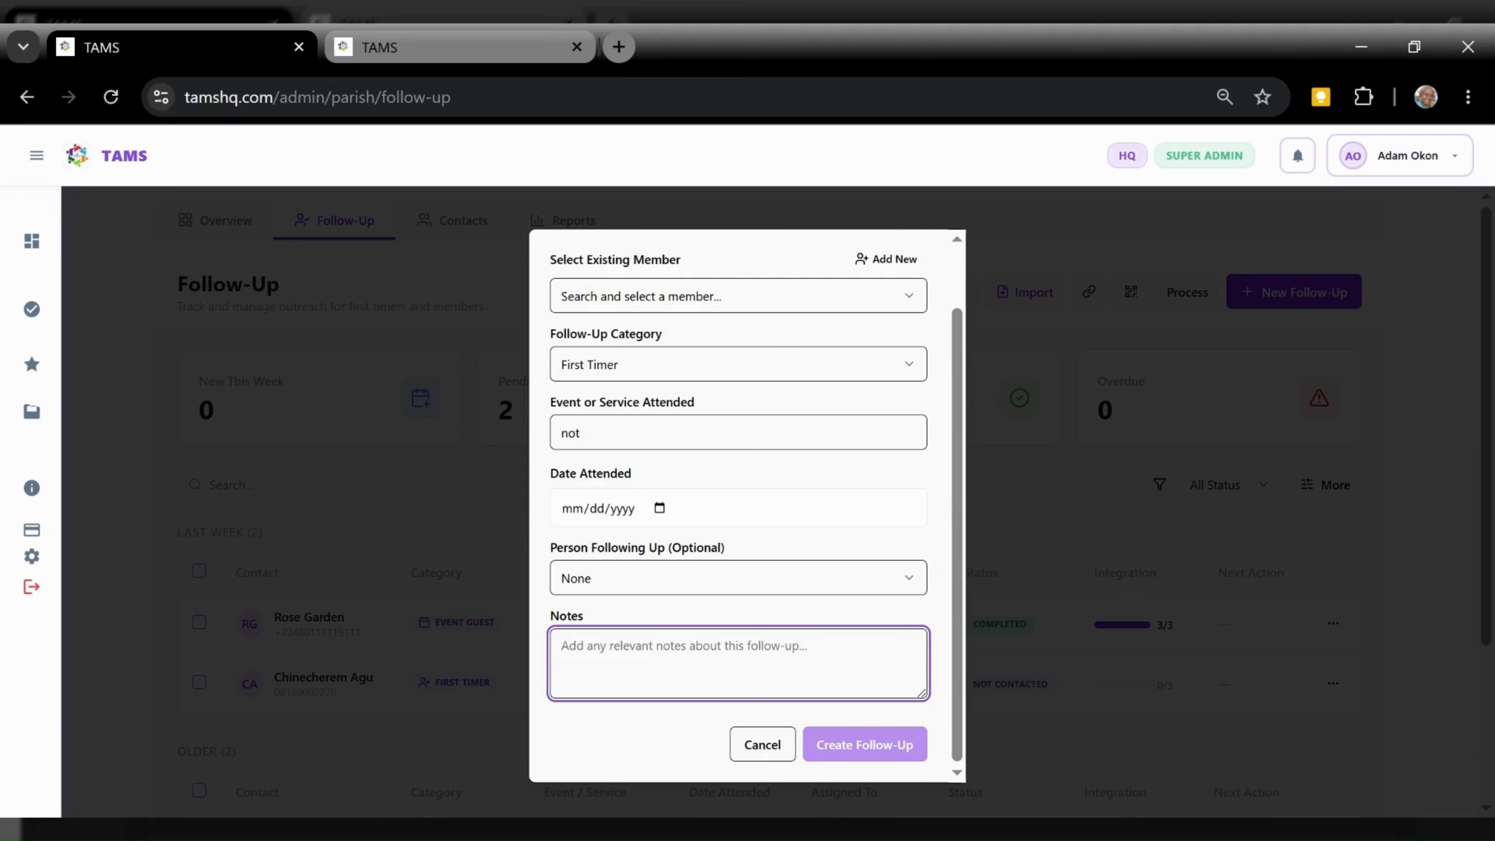
scroll(948, 526, "up", 1)
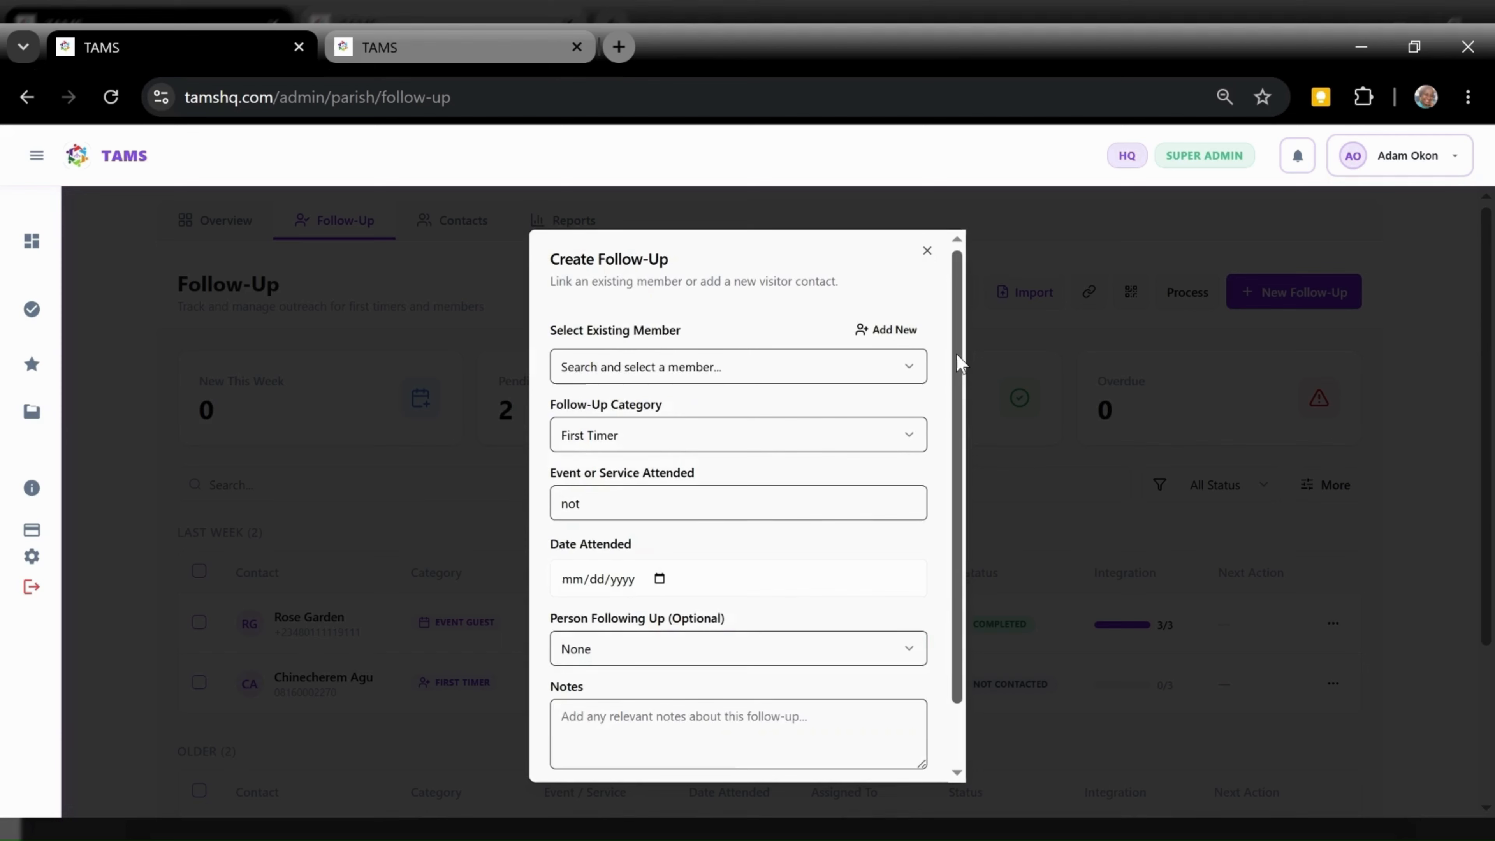
left_click(889, 331)
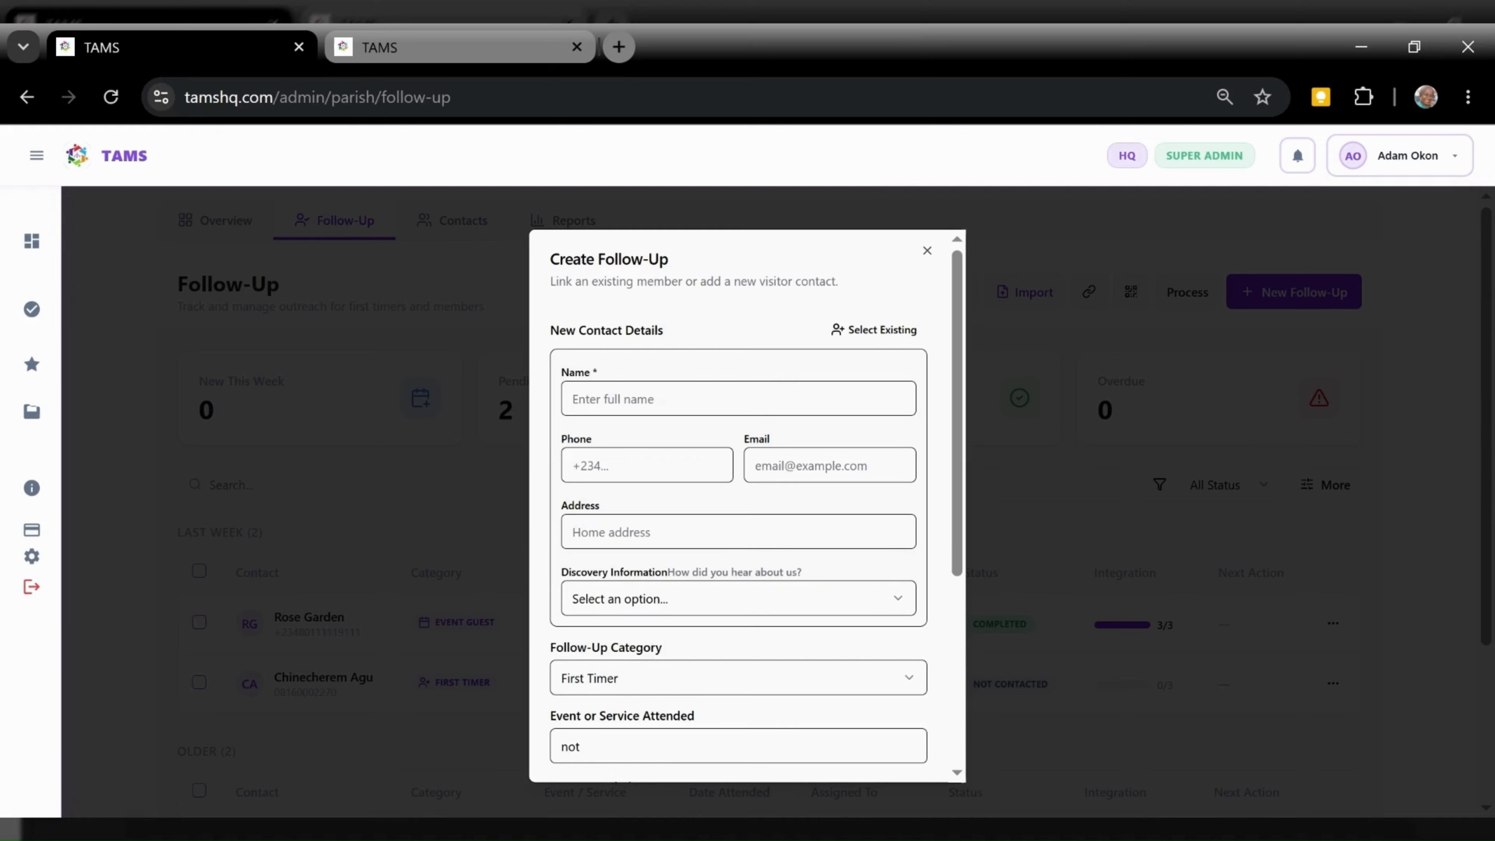
Check the discovery and category choices for a new contact, keeping First Timer, then close the form
left_click(658, 601)
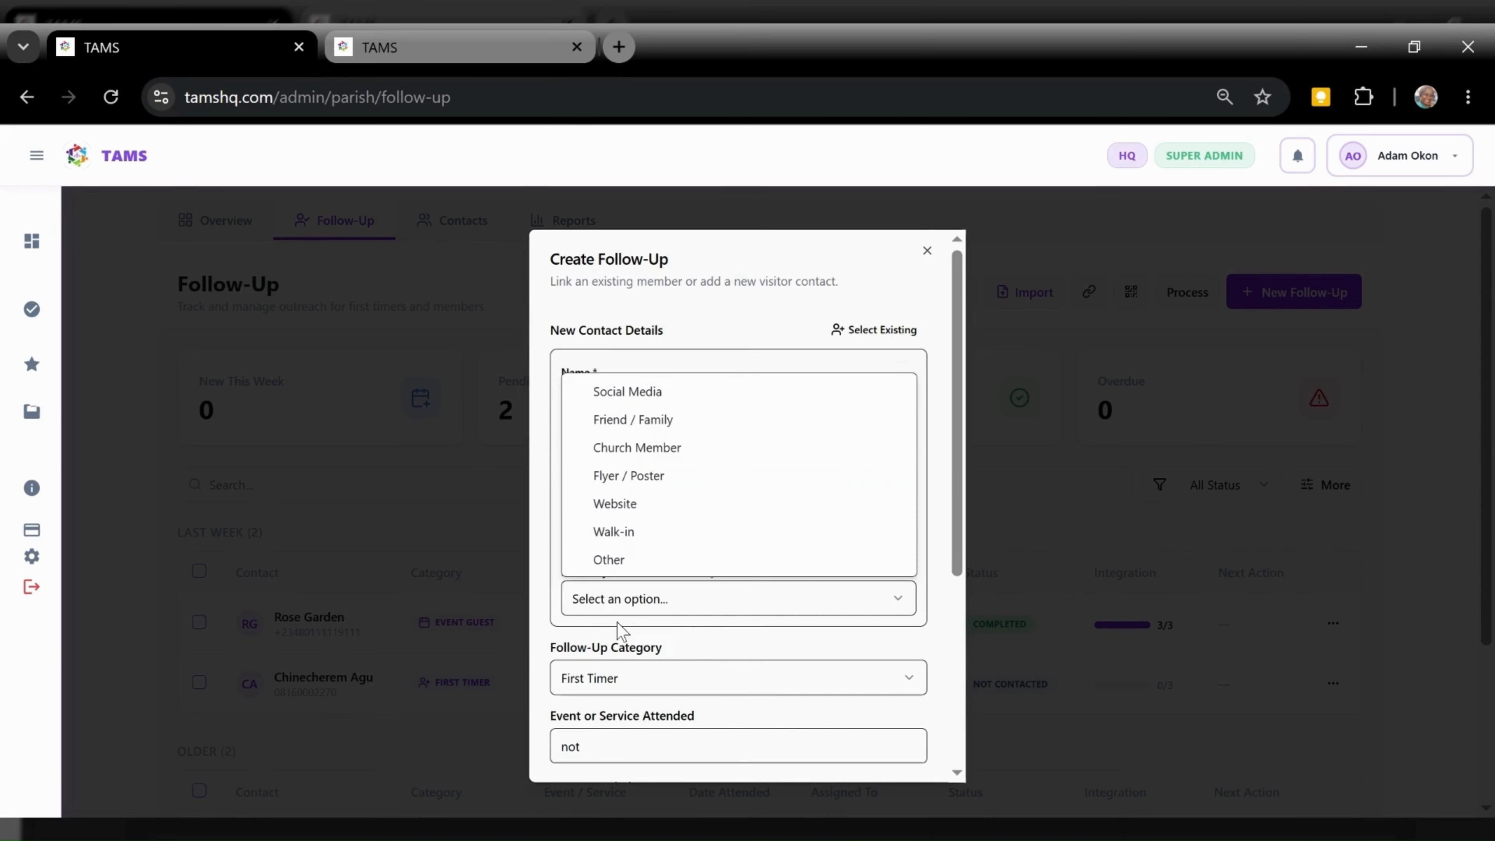
left_click(683, 615)
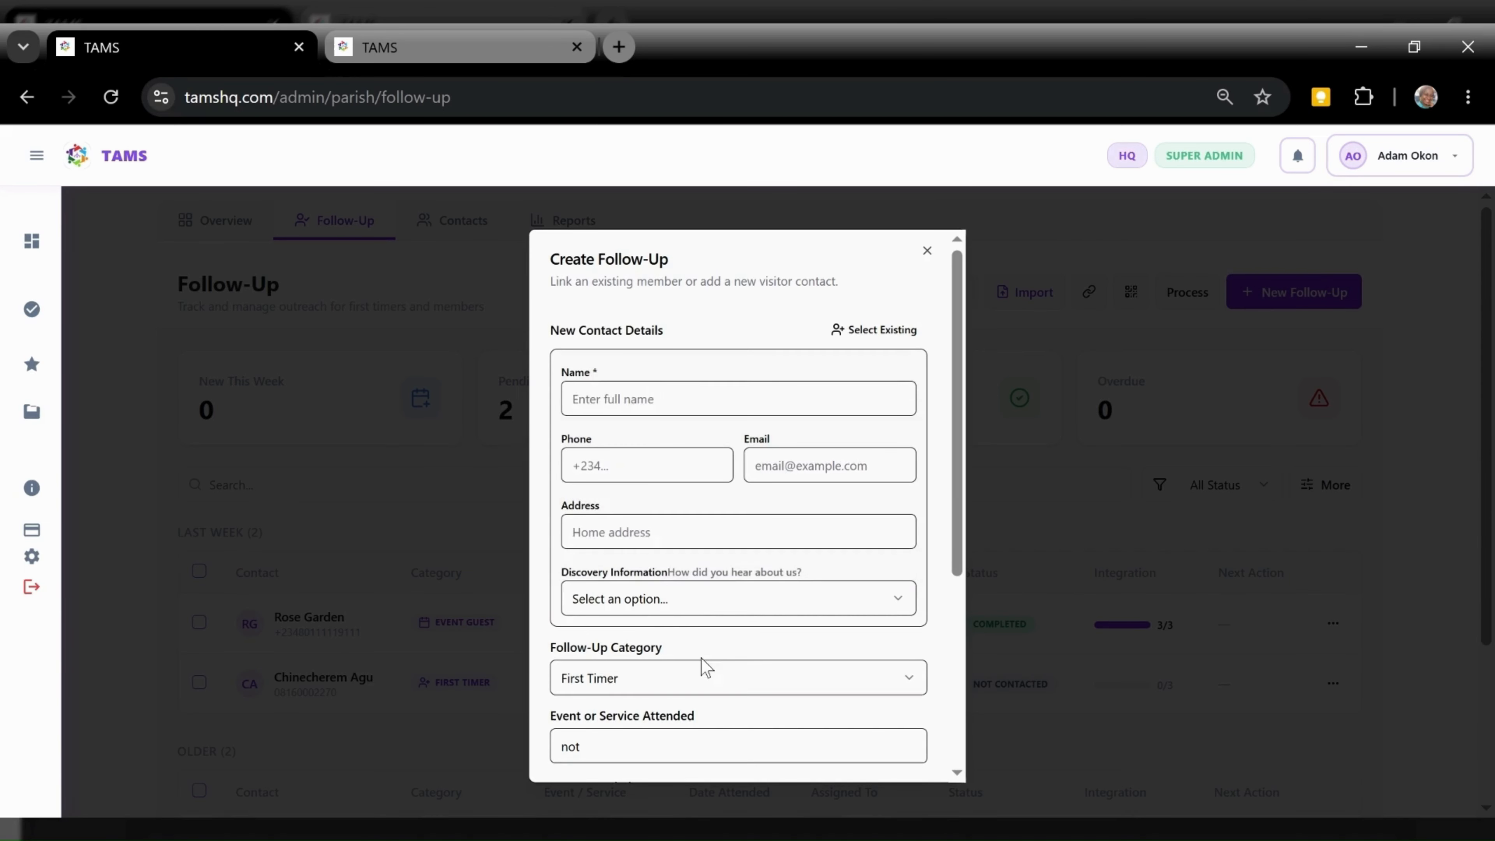
left_click_drag(955, 498, 946, 577)
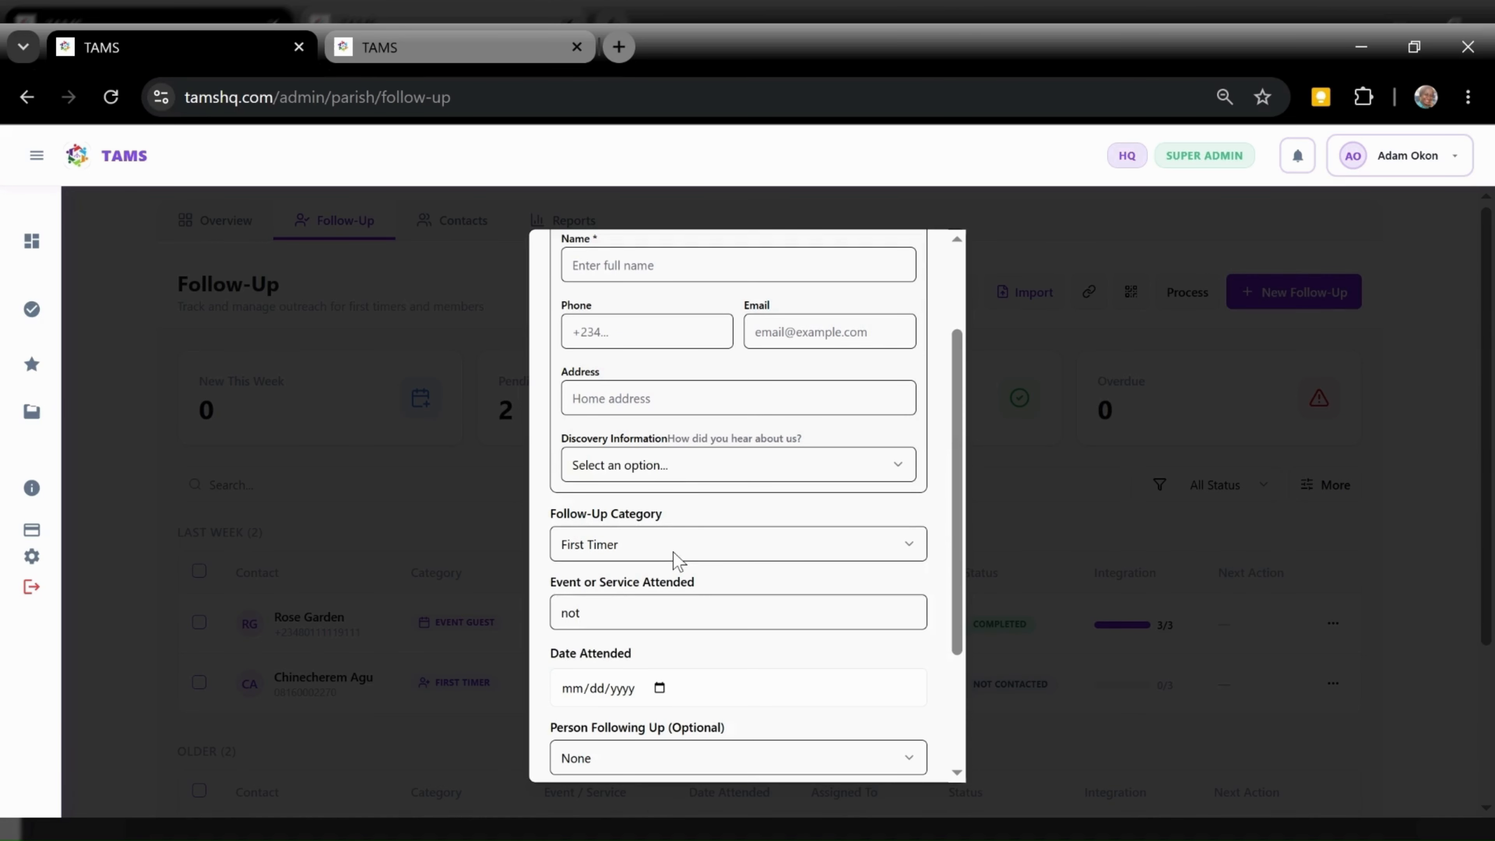
left_click(790, 552)
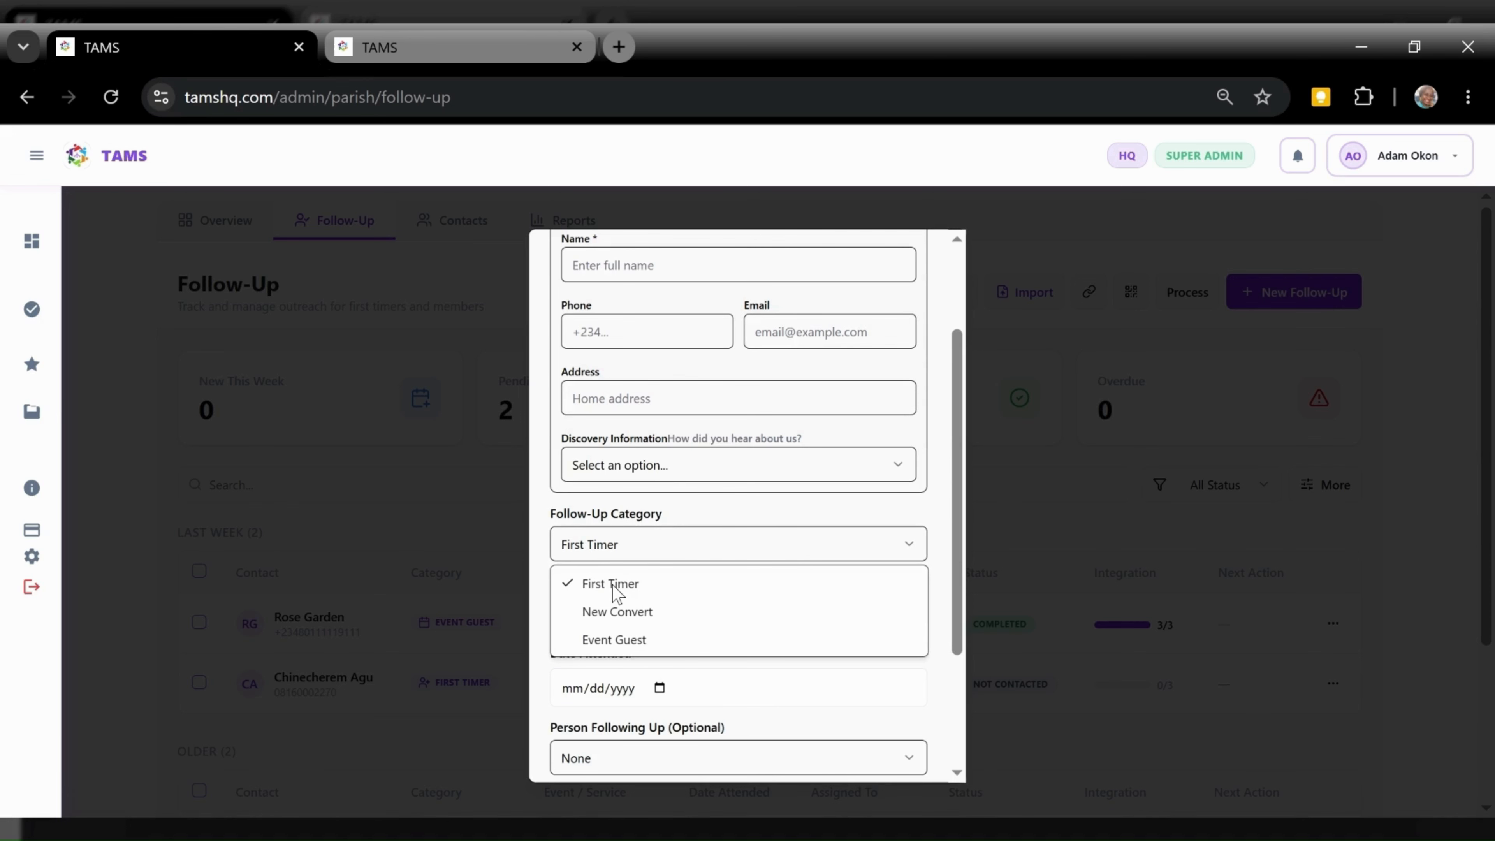
left_click(929, 502)
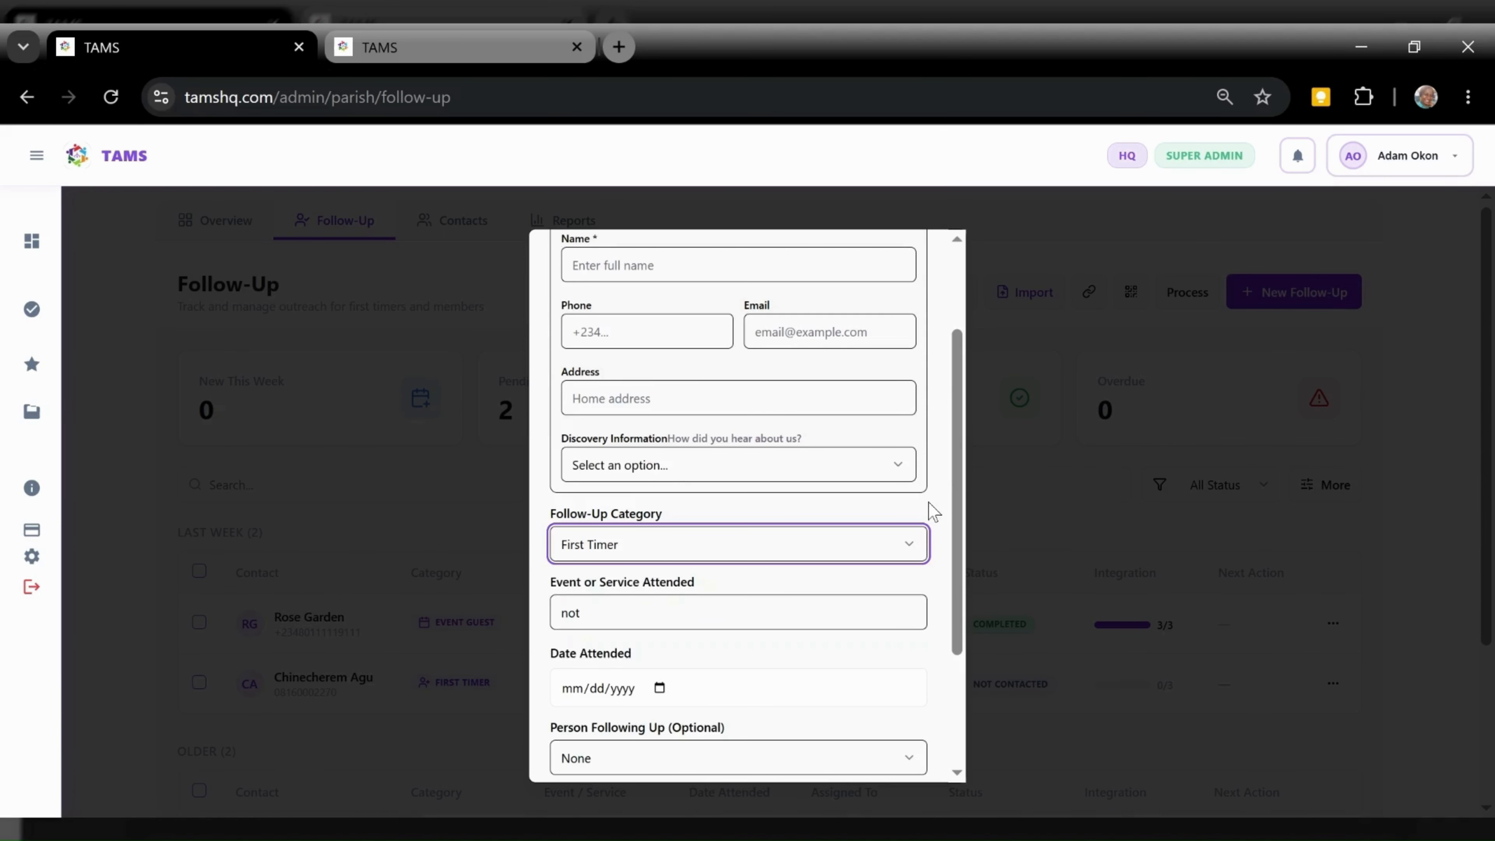
left_click(977, 485)
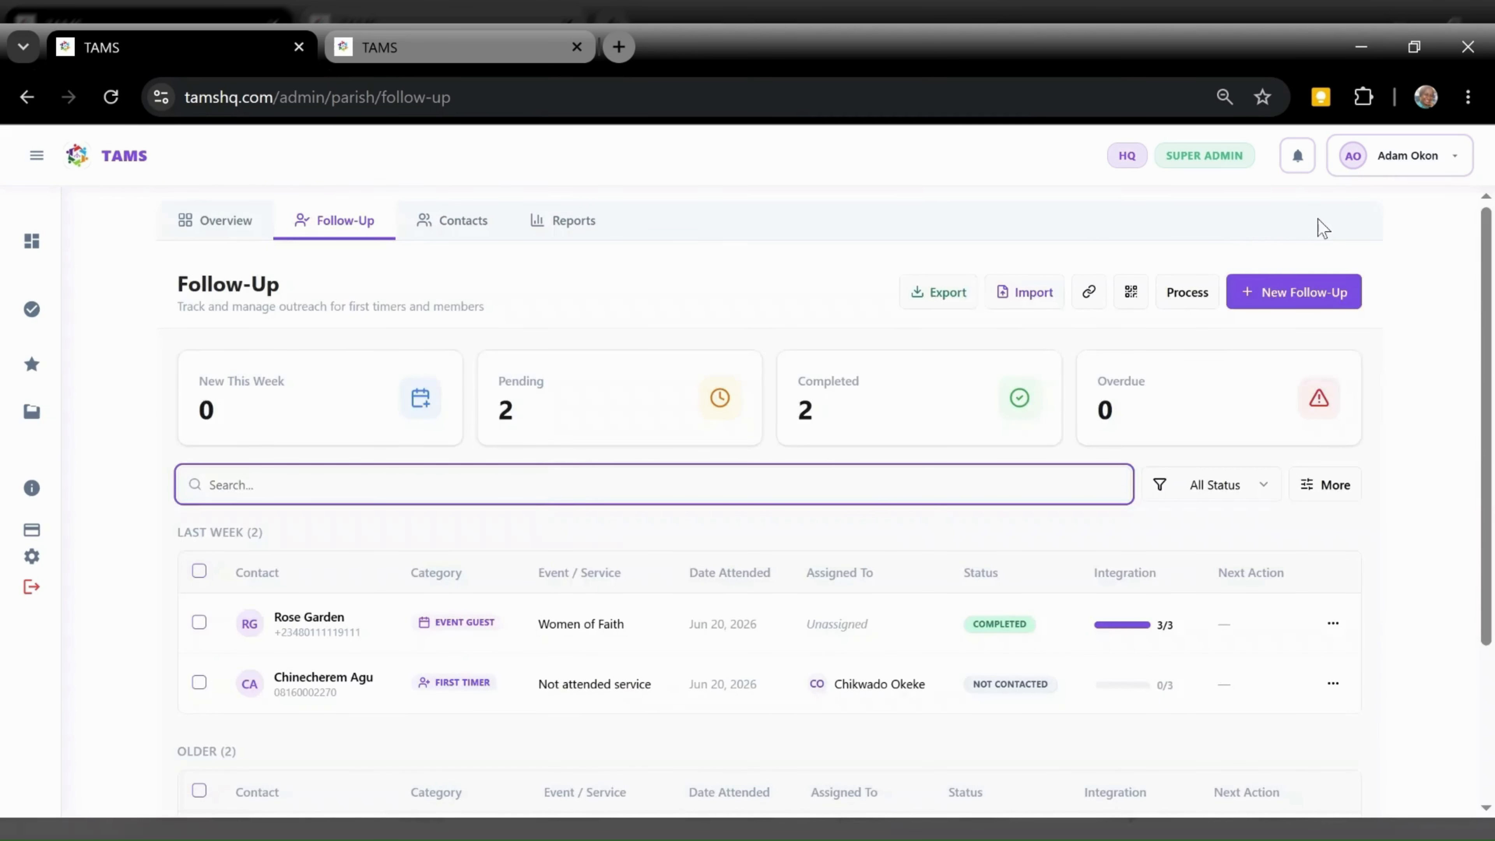
Reopen Create Follow-Up, clear the 'not' event text, and cancel without adding a record
left_click(1265, 292)
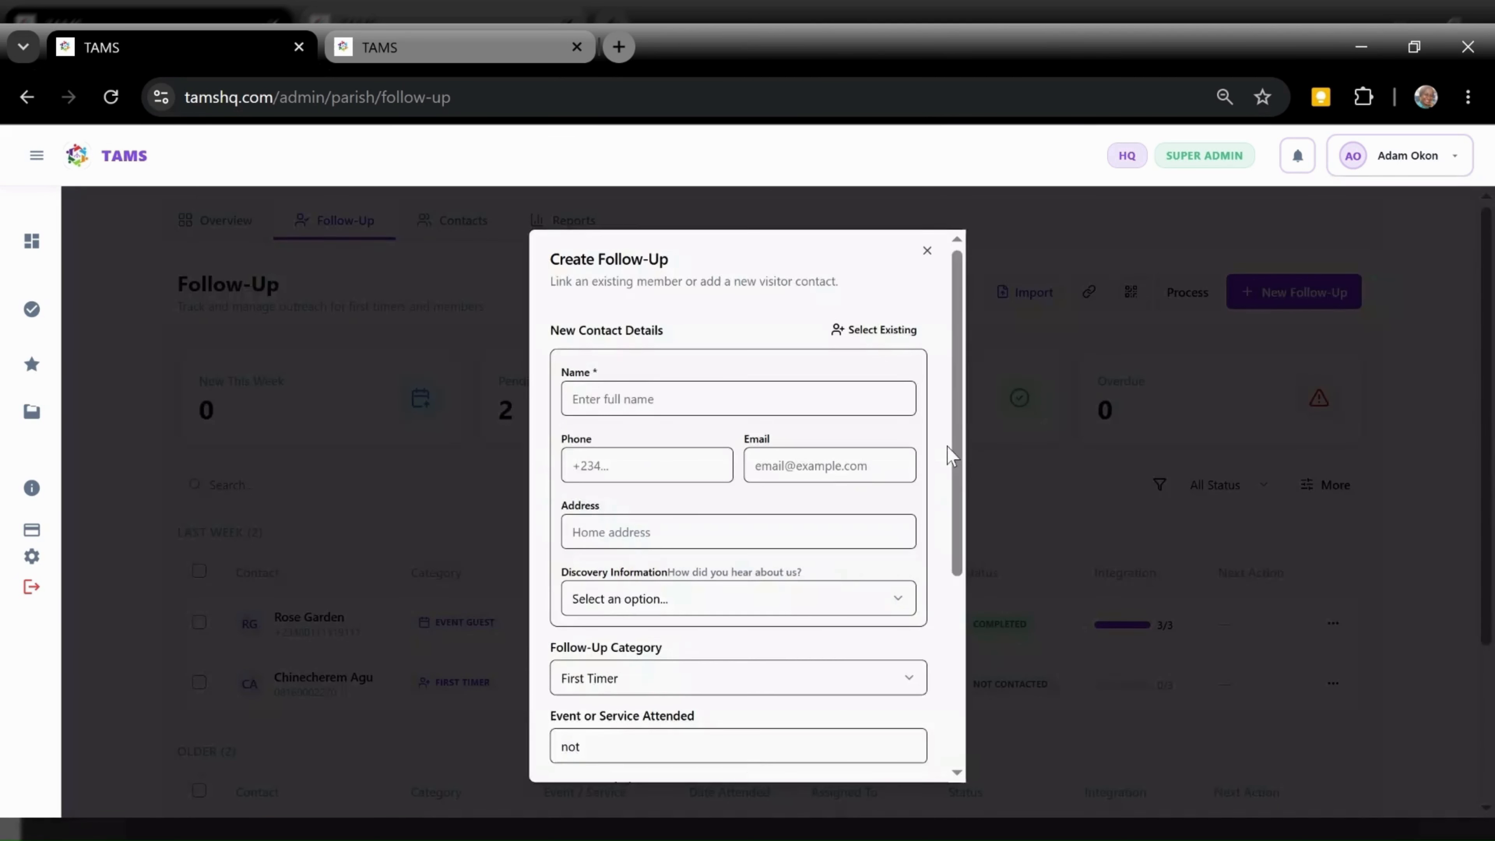
left_click_drag(949, 455, 654, 611)
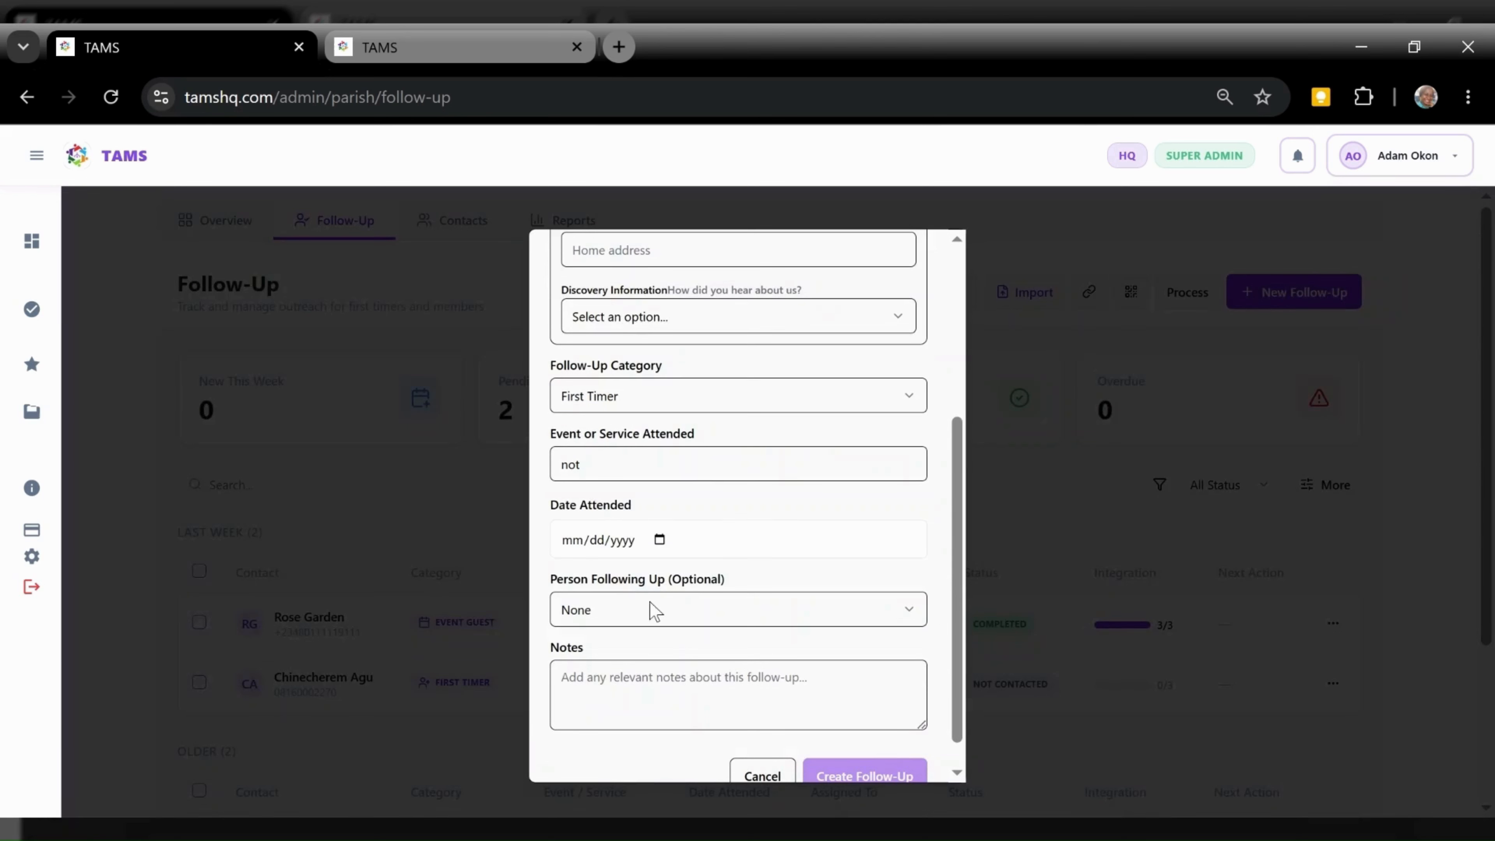
left_click(639, 437)
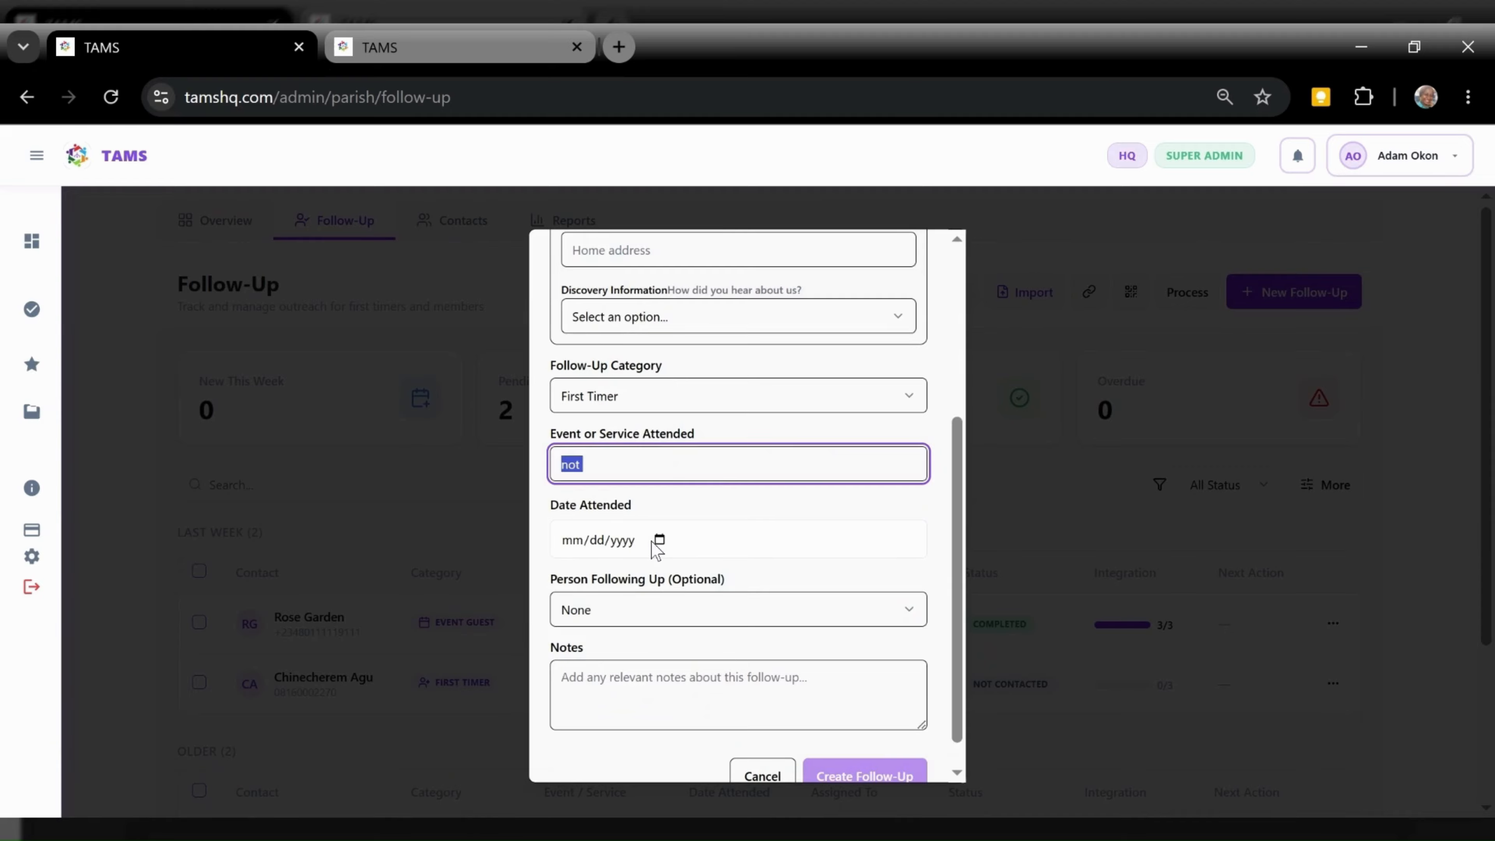
key("BackSpace")
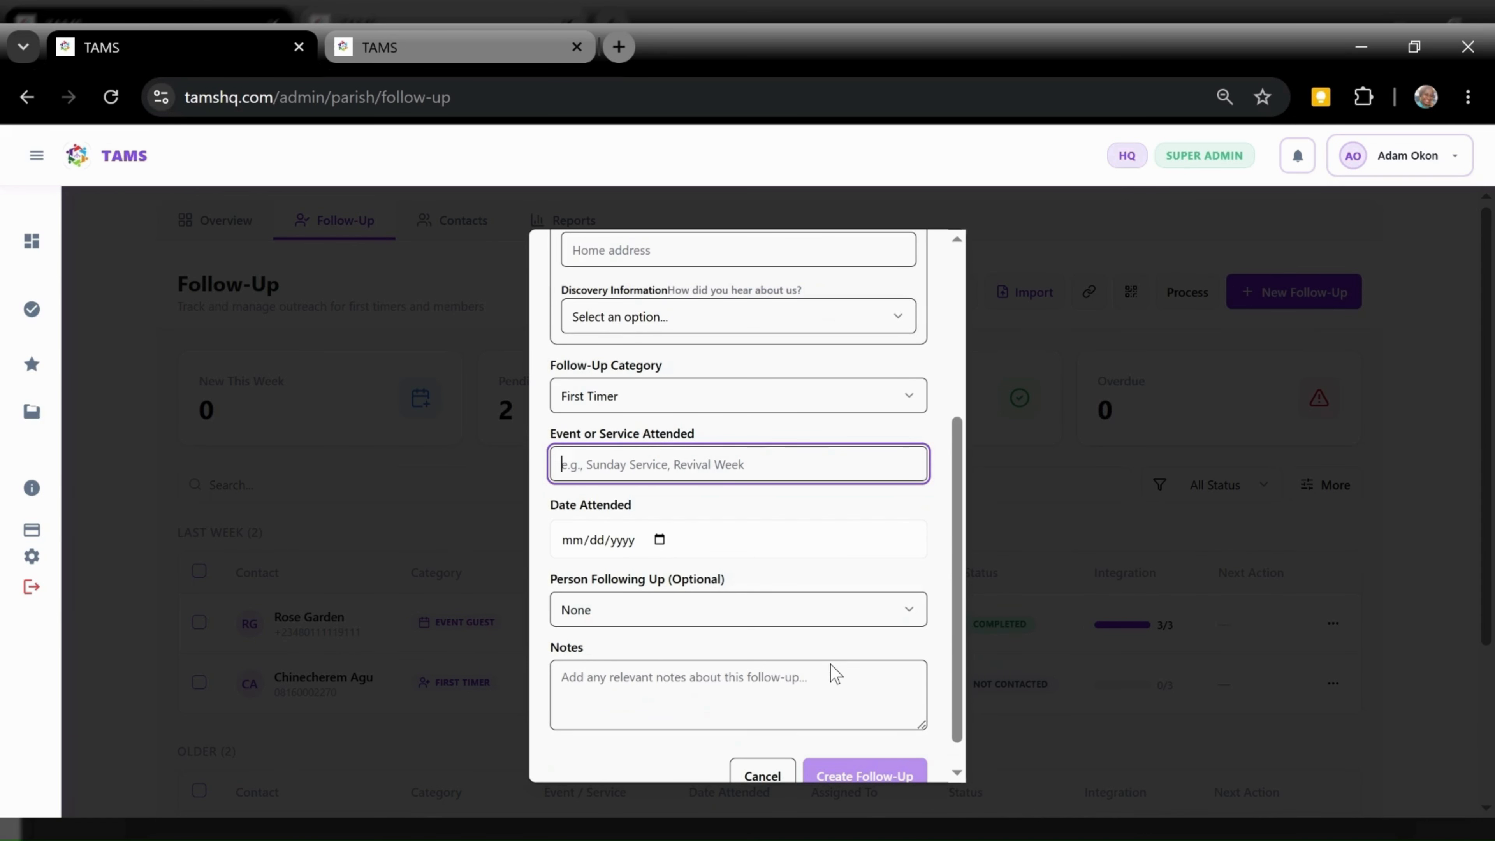
left_click(759, 775)
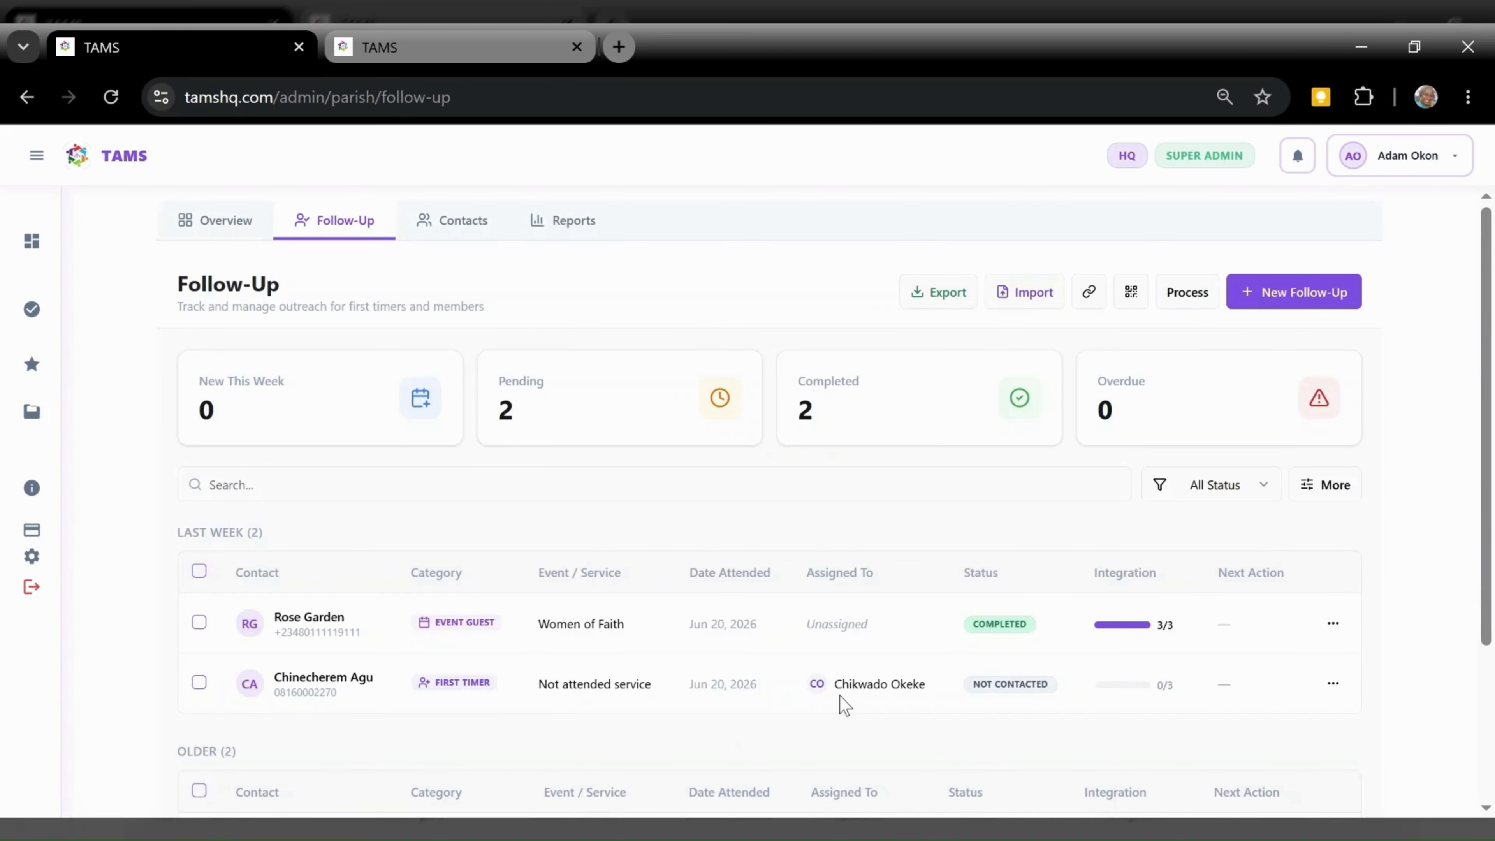
scroll(1266, 465, "down", 1)
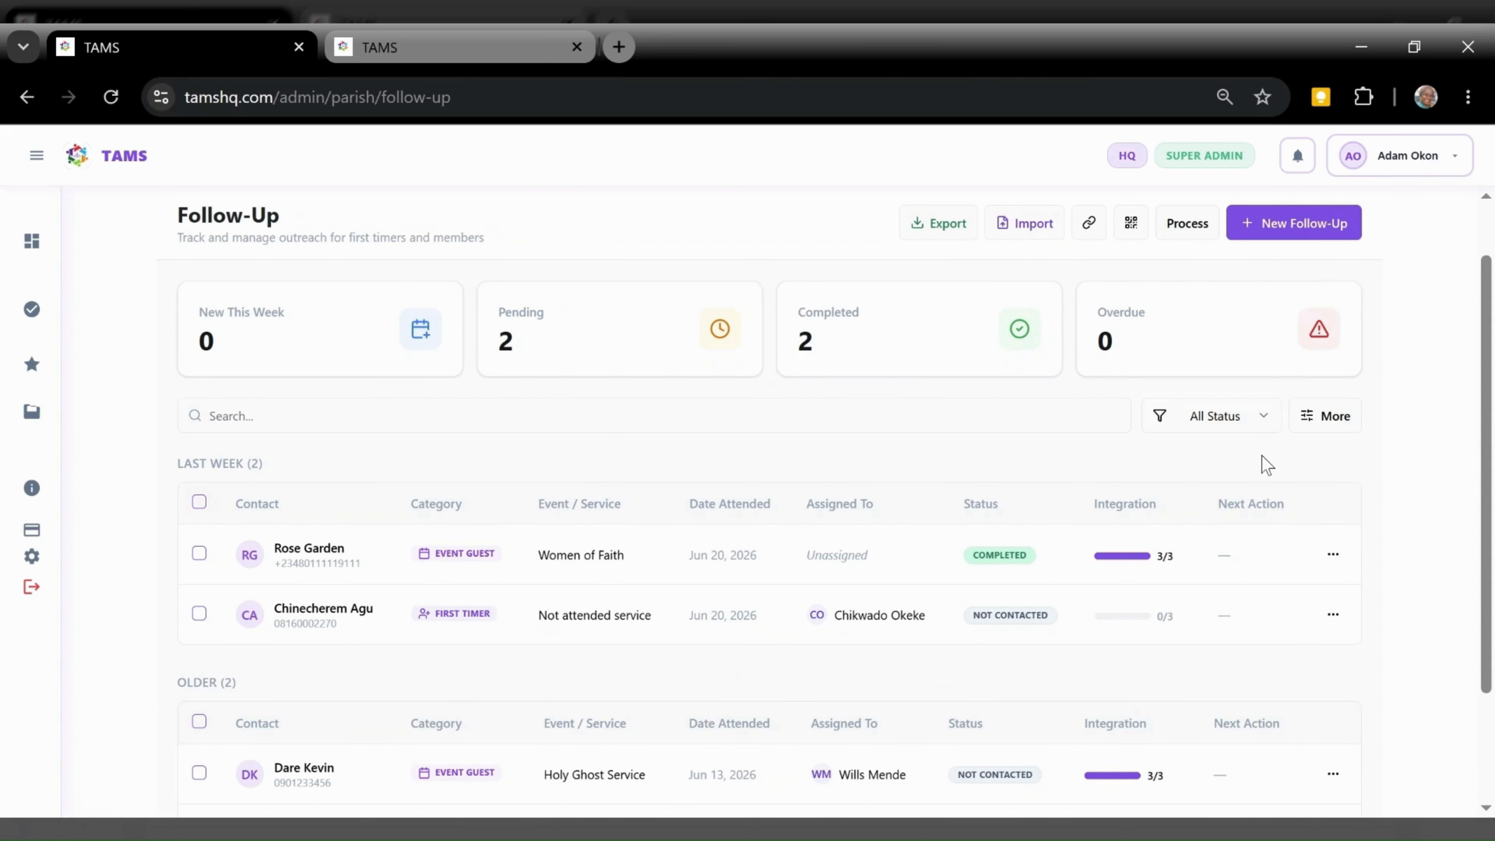
Show the extra follow-up filters and check the status choices without changing them
left_click(1328, 424)
left_click(1258, 419)
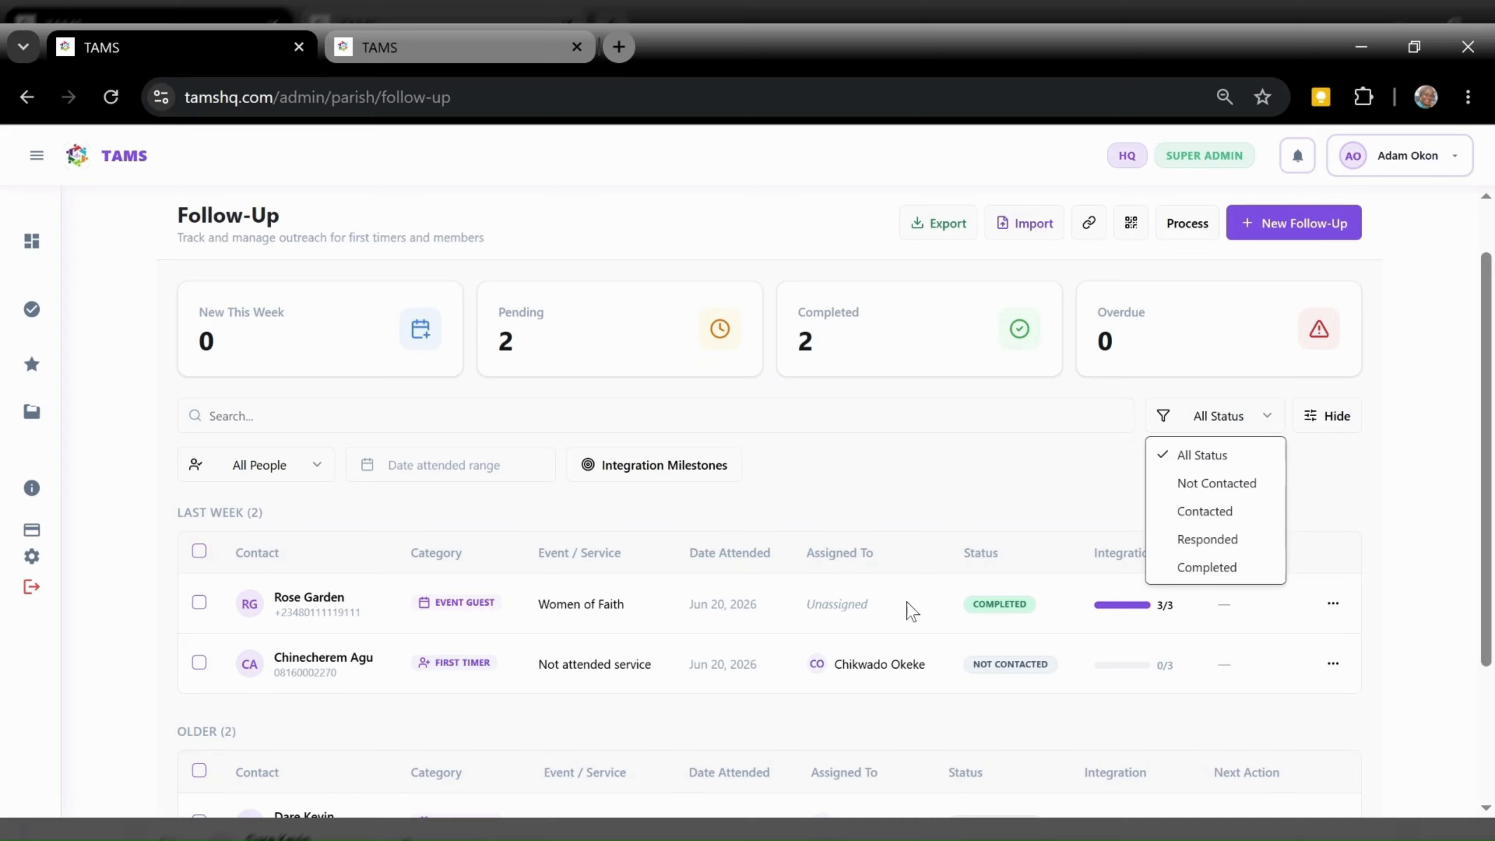
left_click(921, 461)
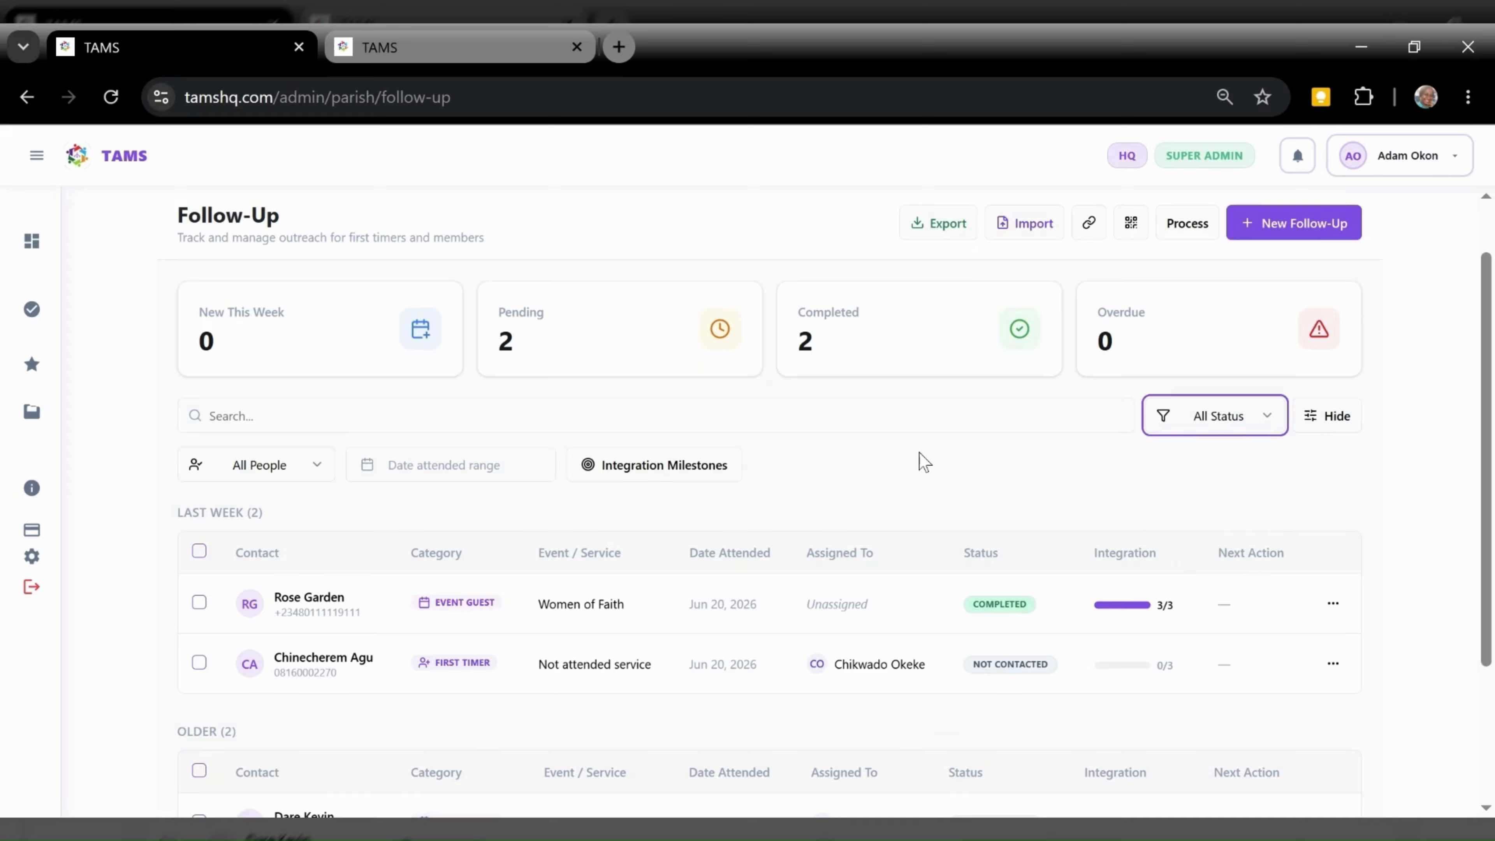
Filter by two different assignees, reset to All People, and list the integration milestone options
left_click(303, 473)
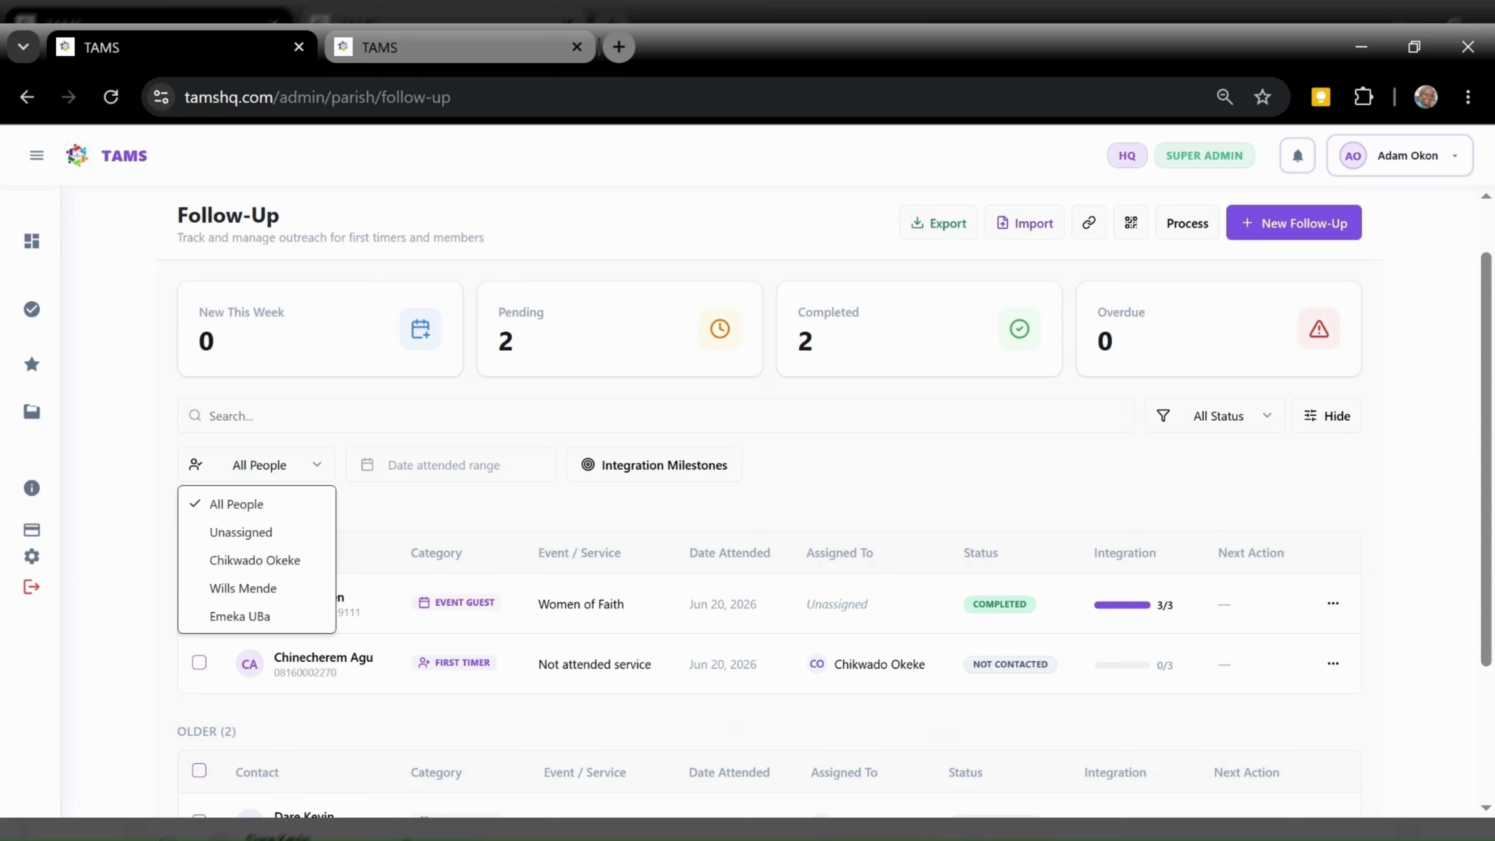
left_click(257, 561)
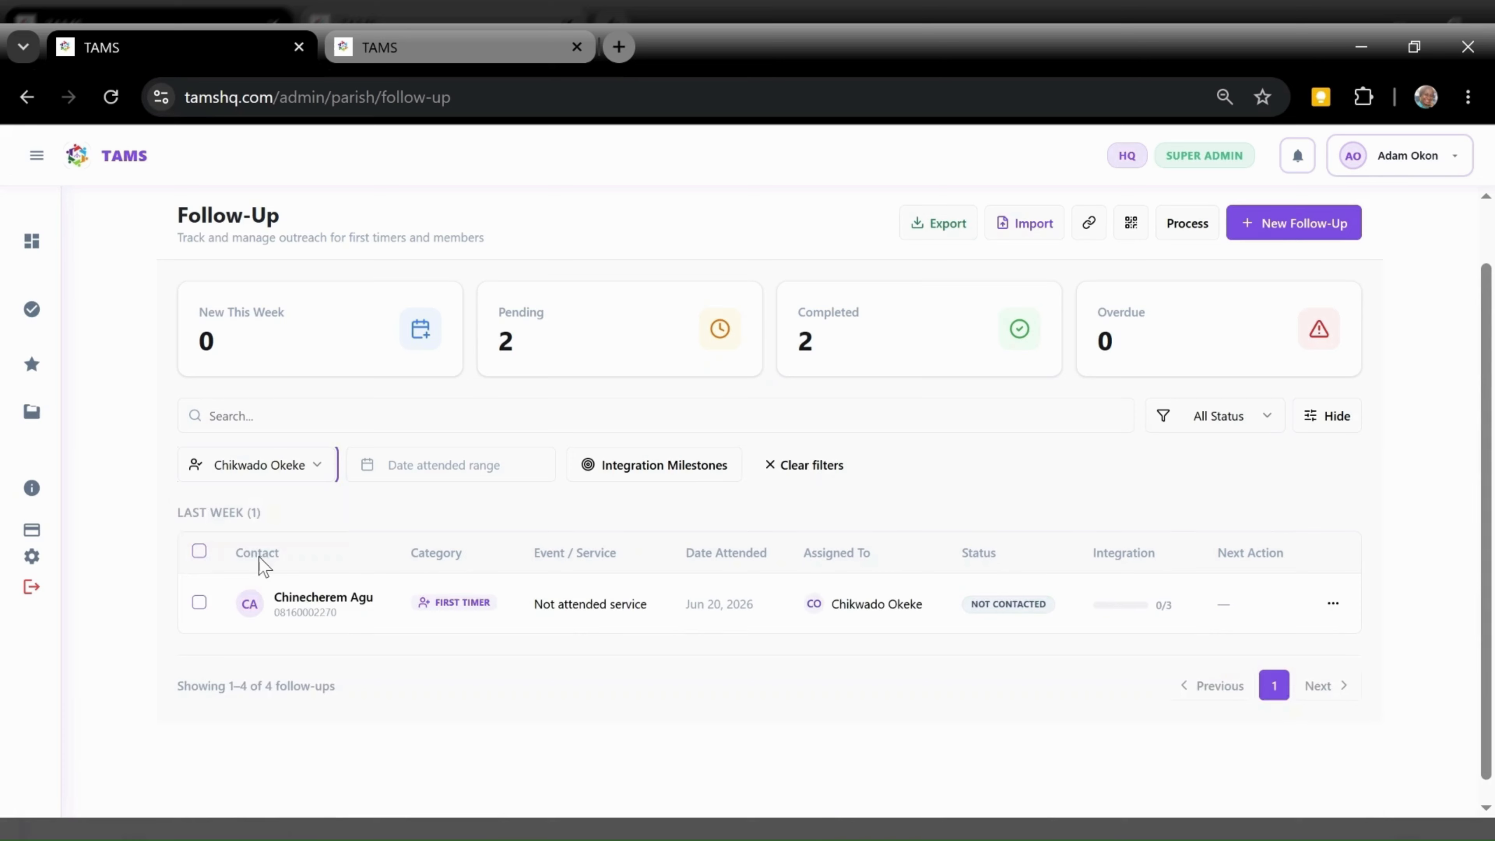
left_click(275, 472)
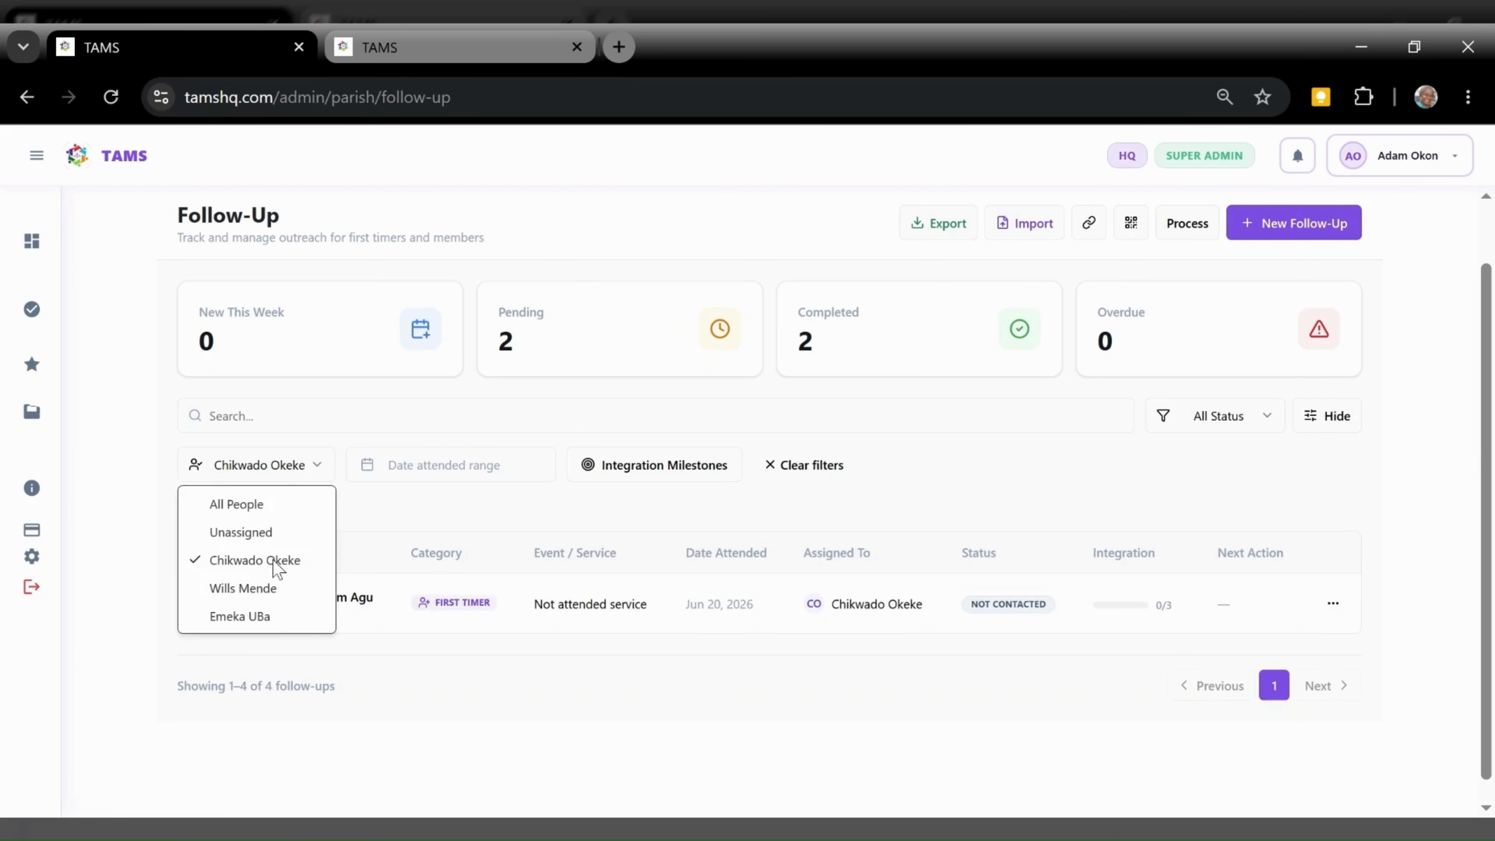
left_click(243, 588)
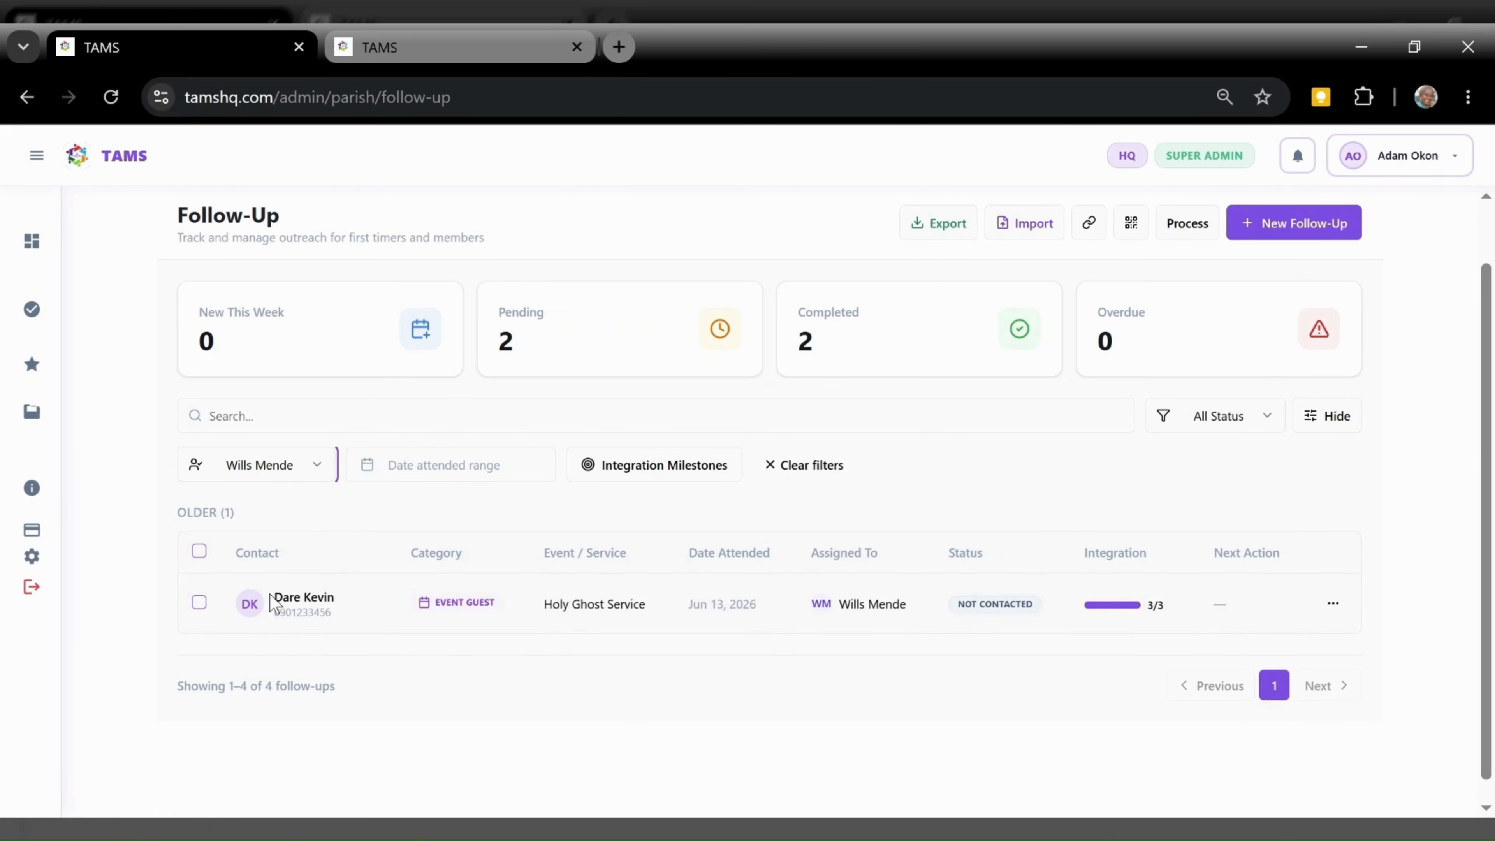
left_click(286, 478)
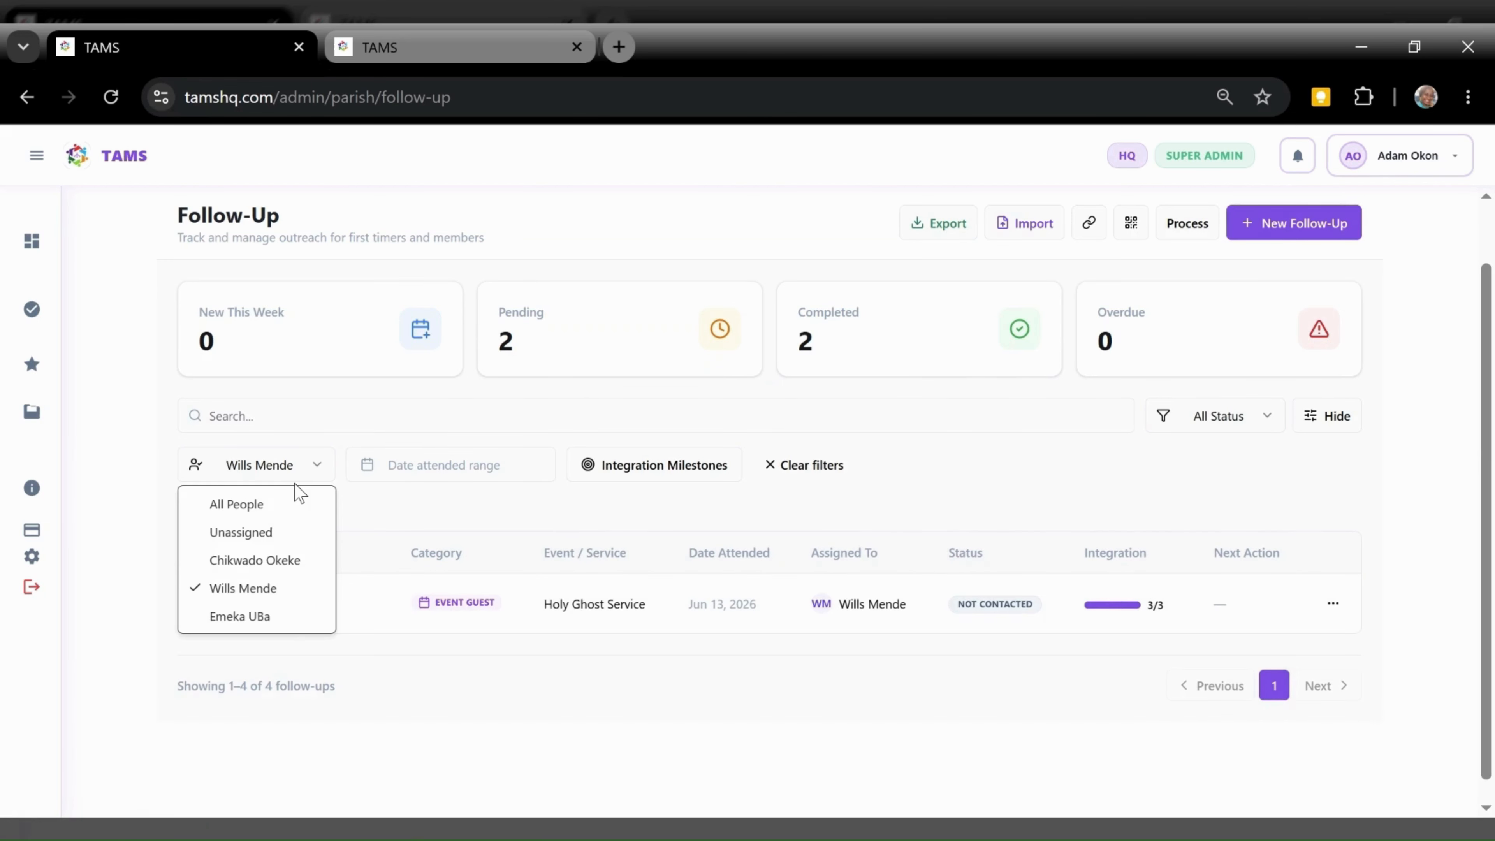
left_click(237, 505)
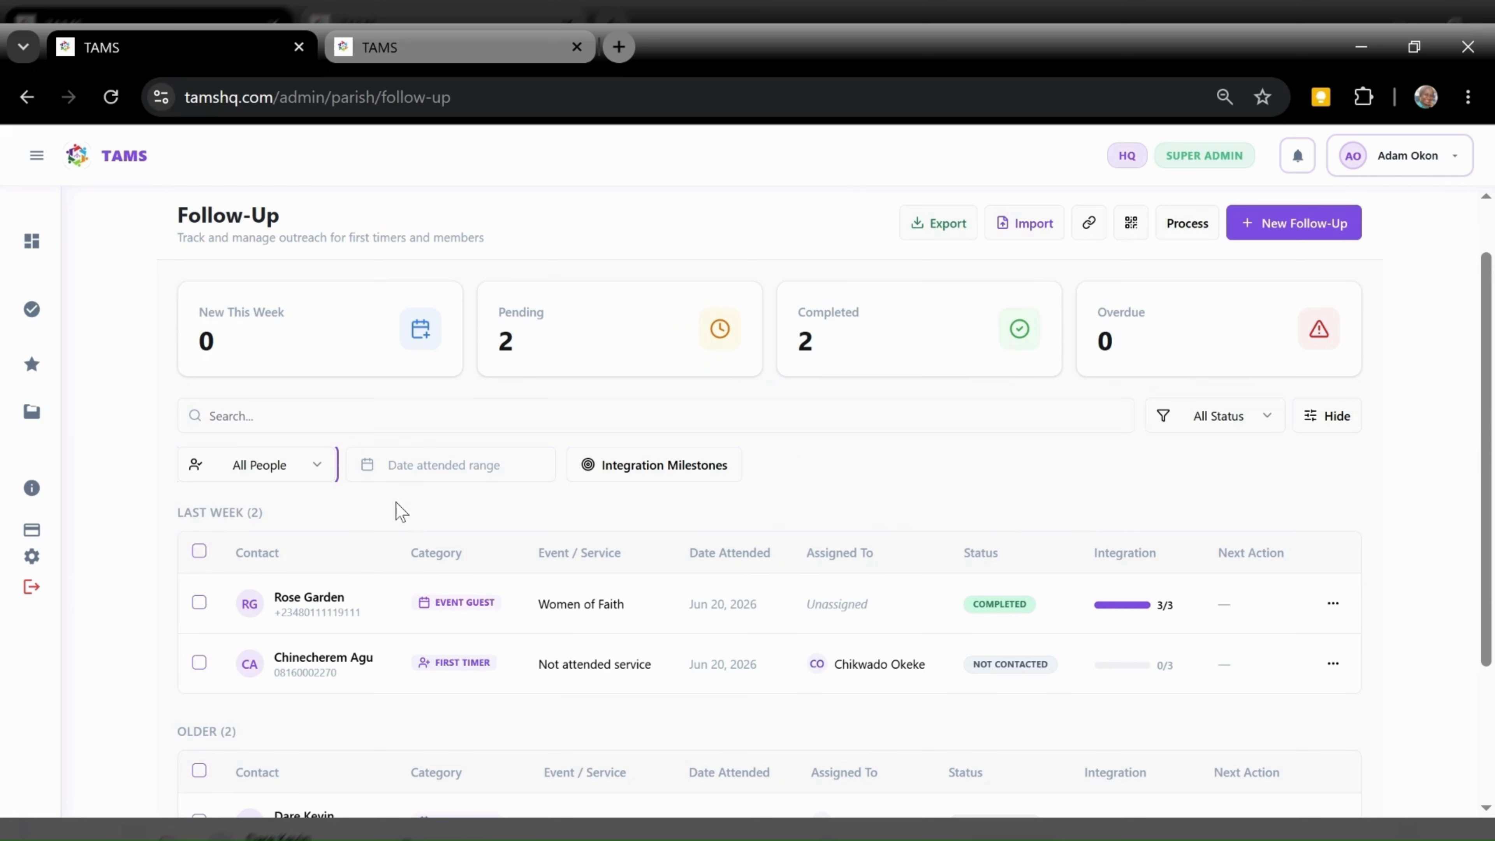
left_click(649, 475)
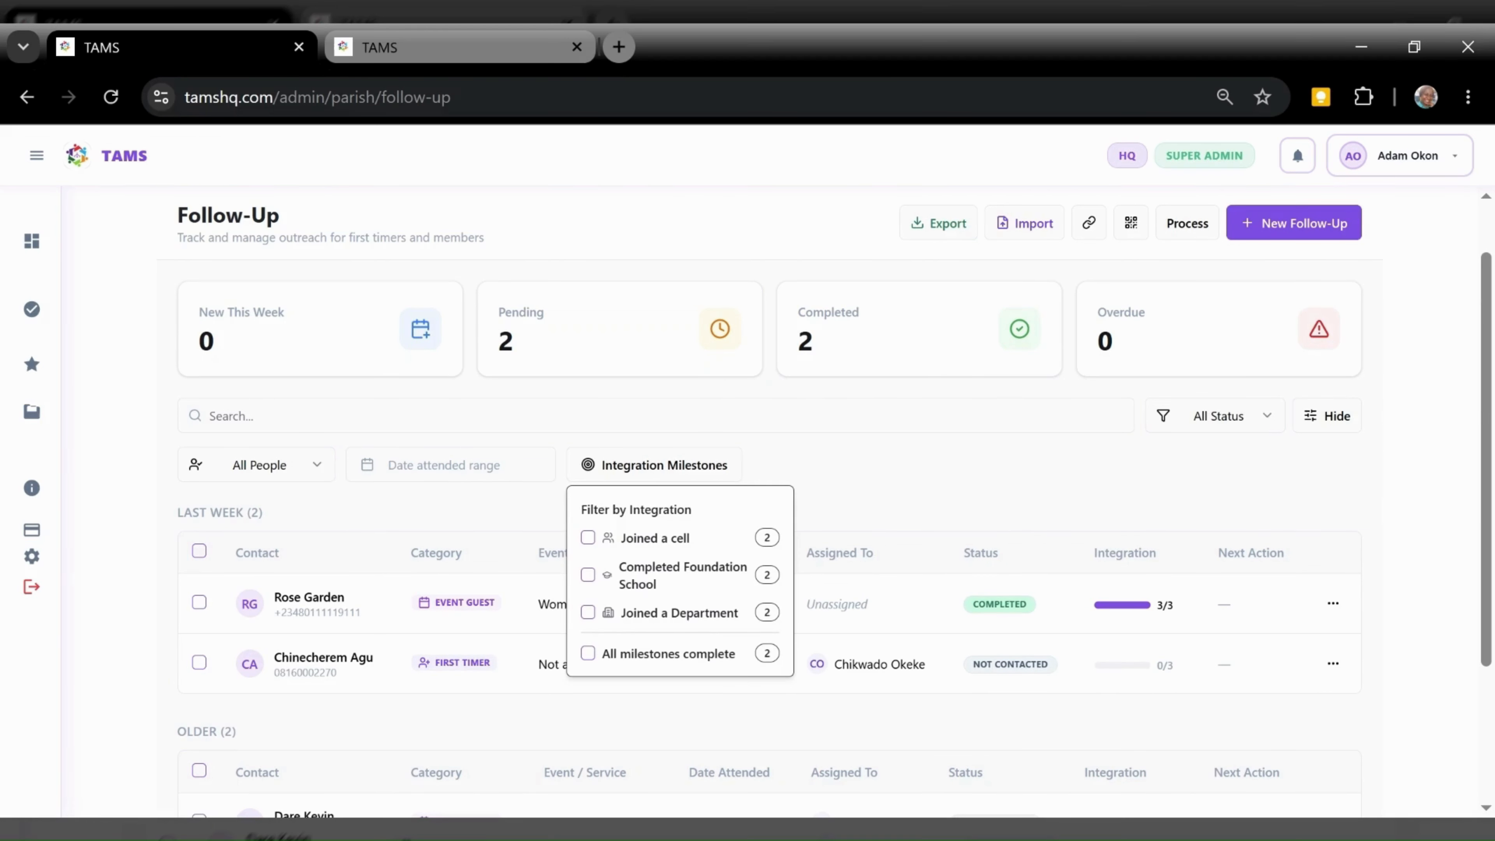
Filter by Joined a cell, Completed Foundation School and All milestones complete, then clear filters and open the first follow-up
left_click(645, 547)
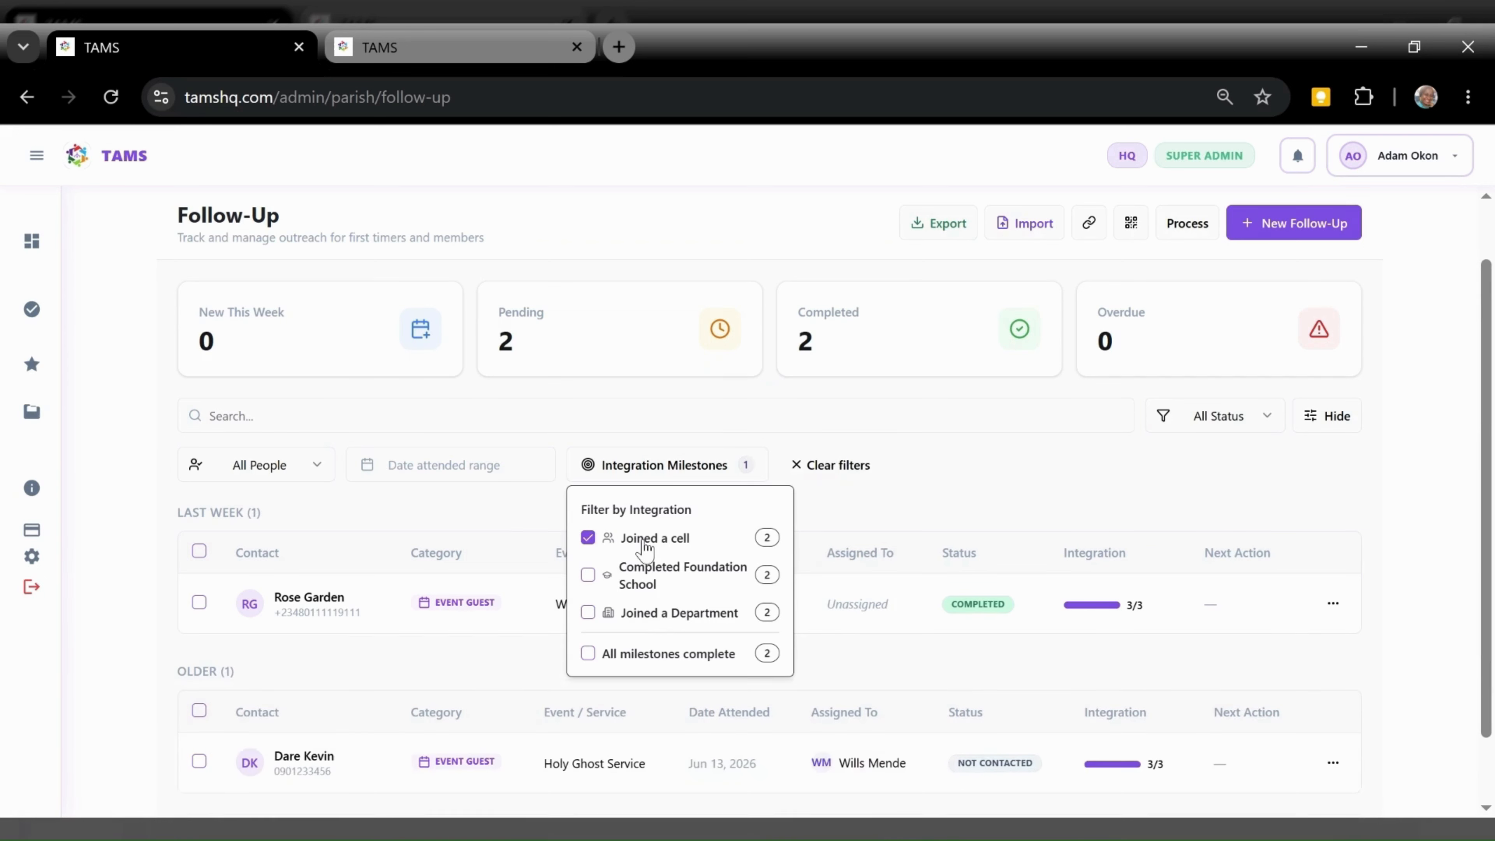
left_click(588, 576)
left_click(643, 655)
left_click(934, 660)
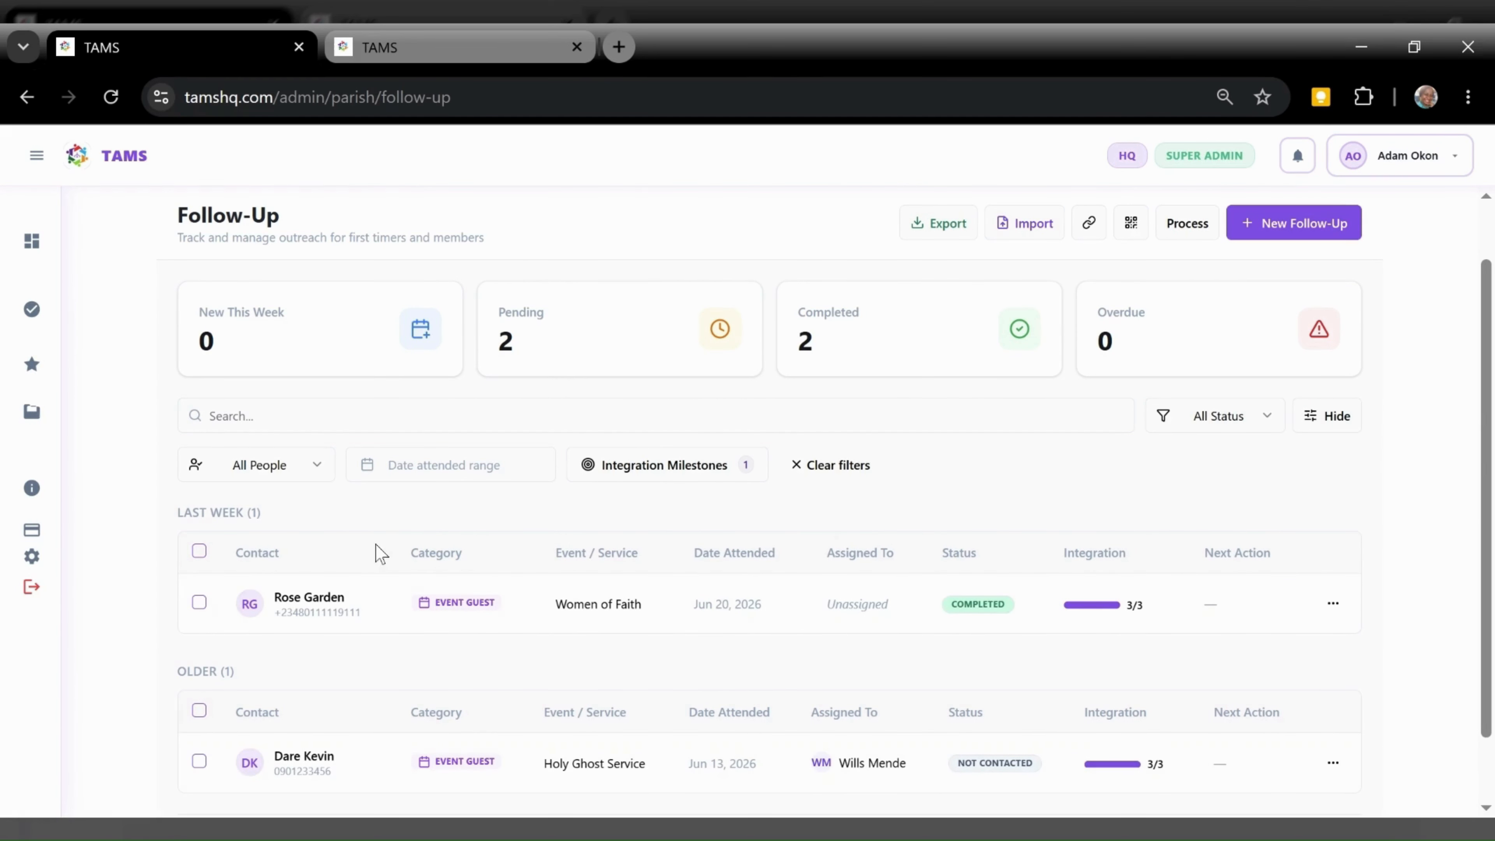
left_click(796, 467)
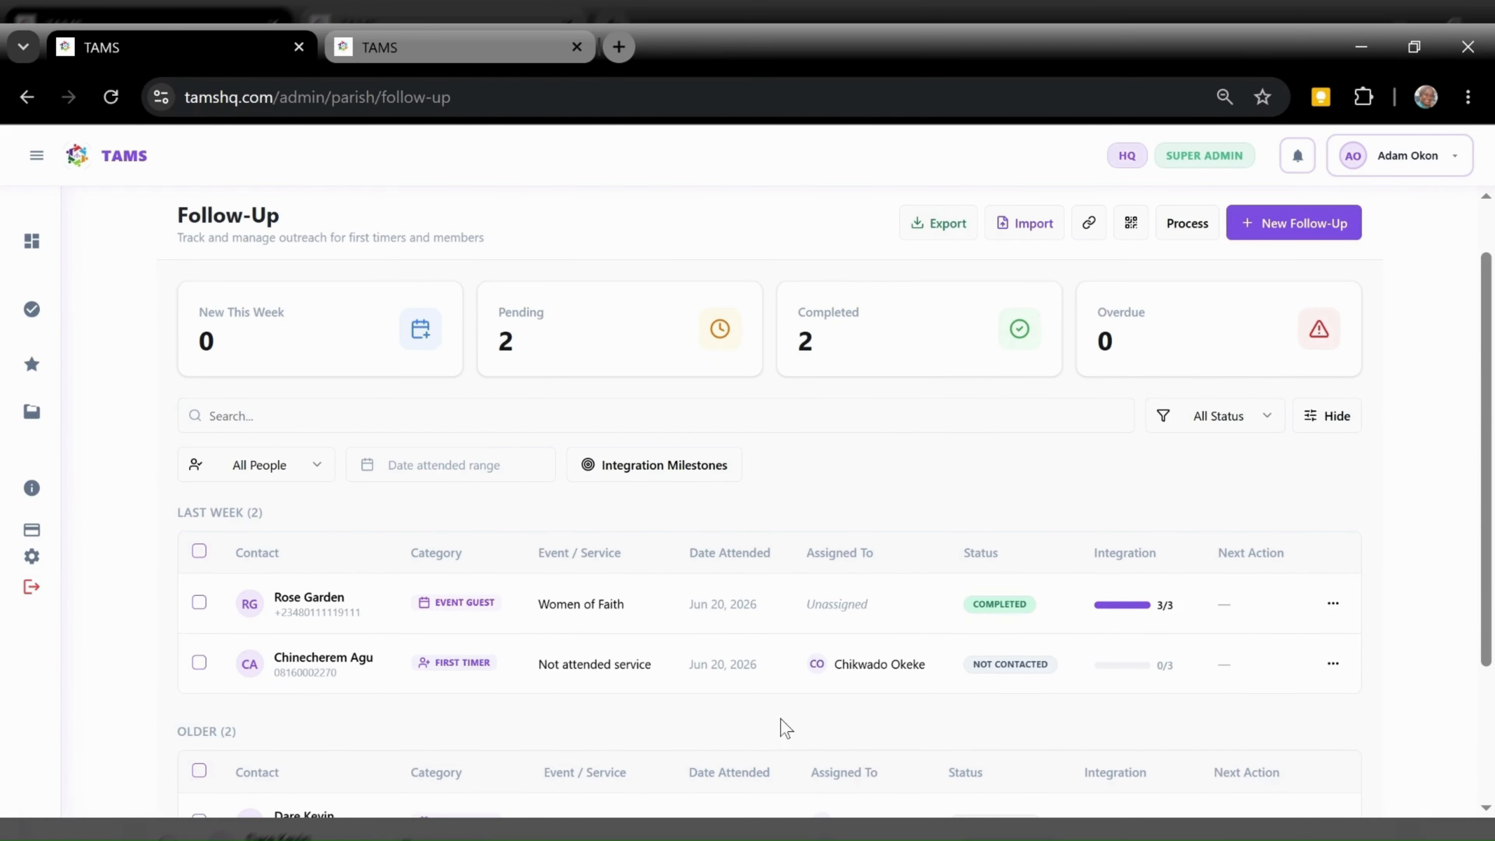
left_click(658, 602)
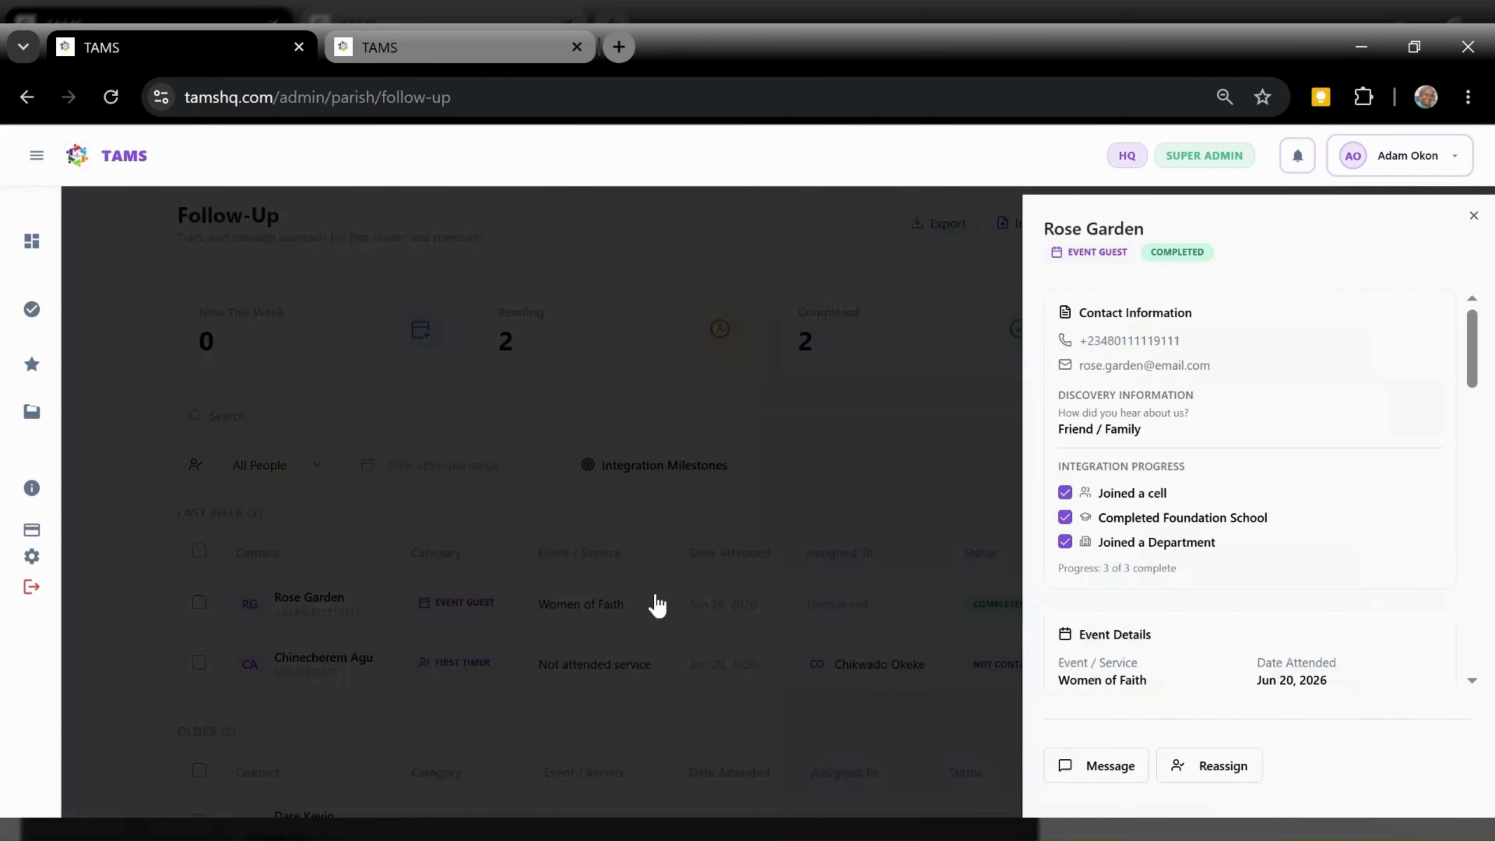
Reopen the event guest's follow-up details and start a new Next Action for it
left_click(435, 658)
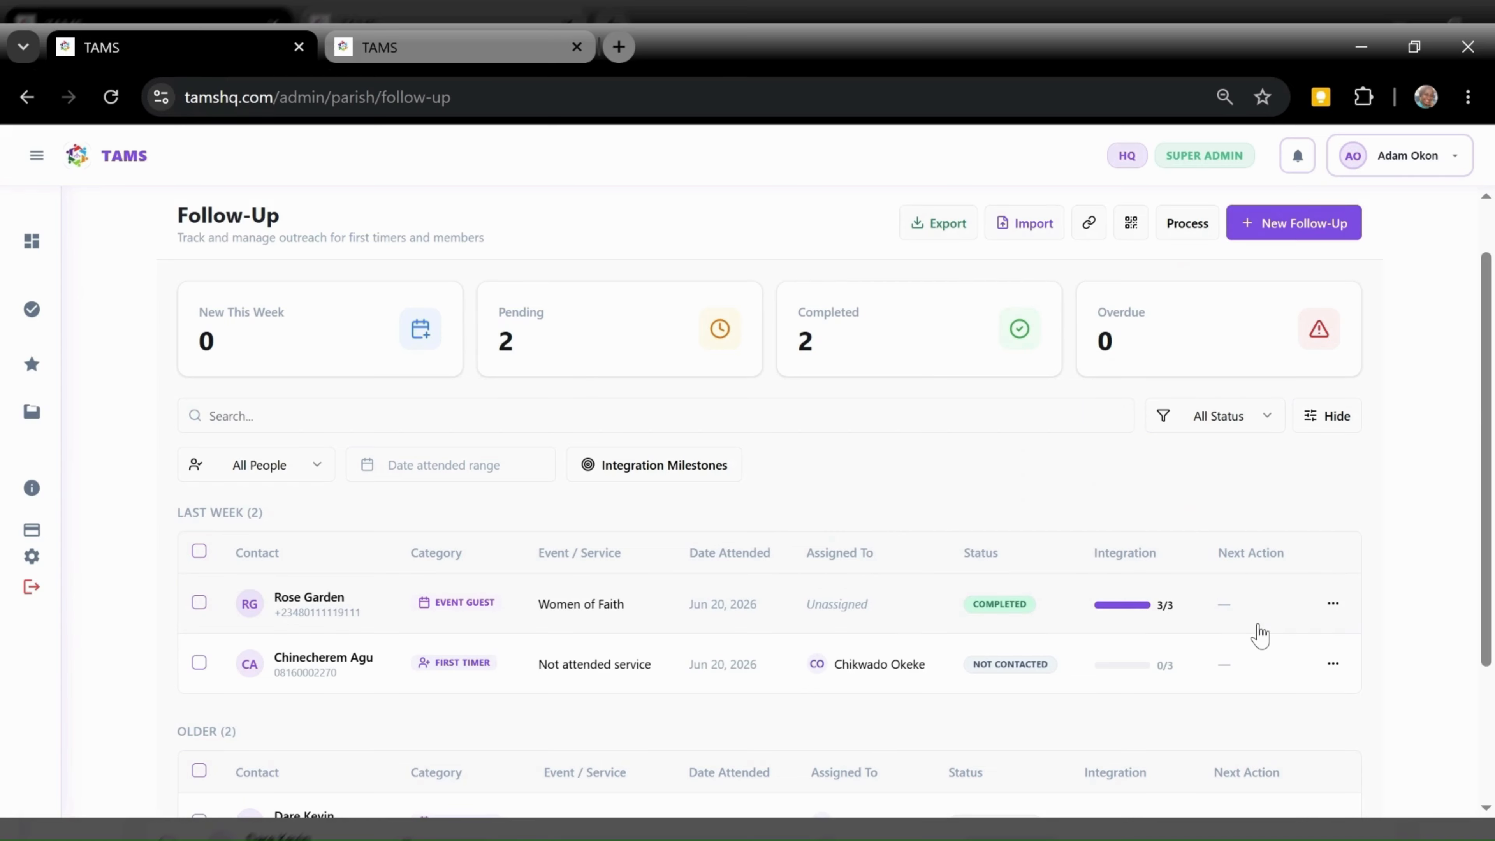
left_click(573, 612)
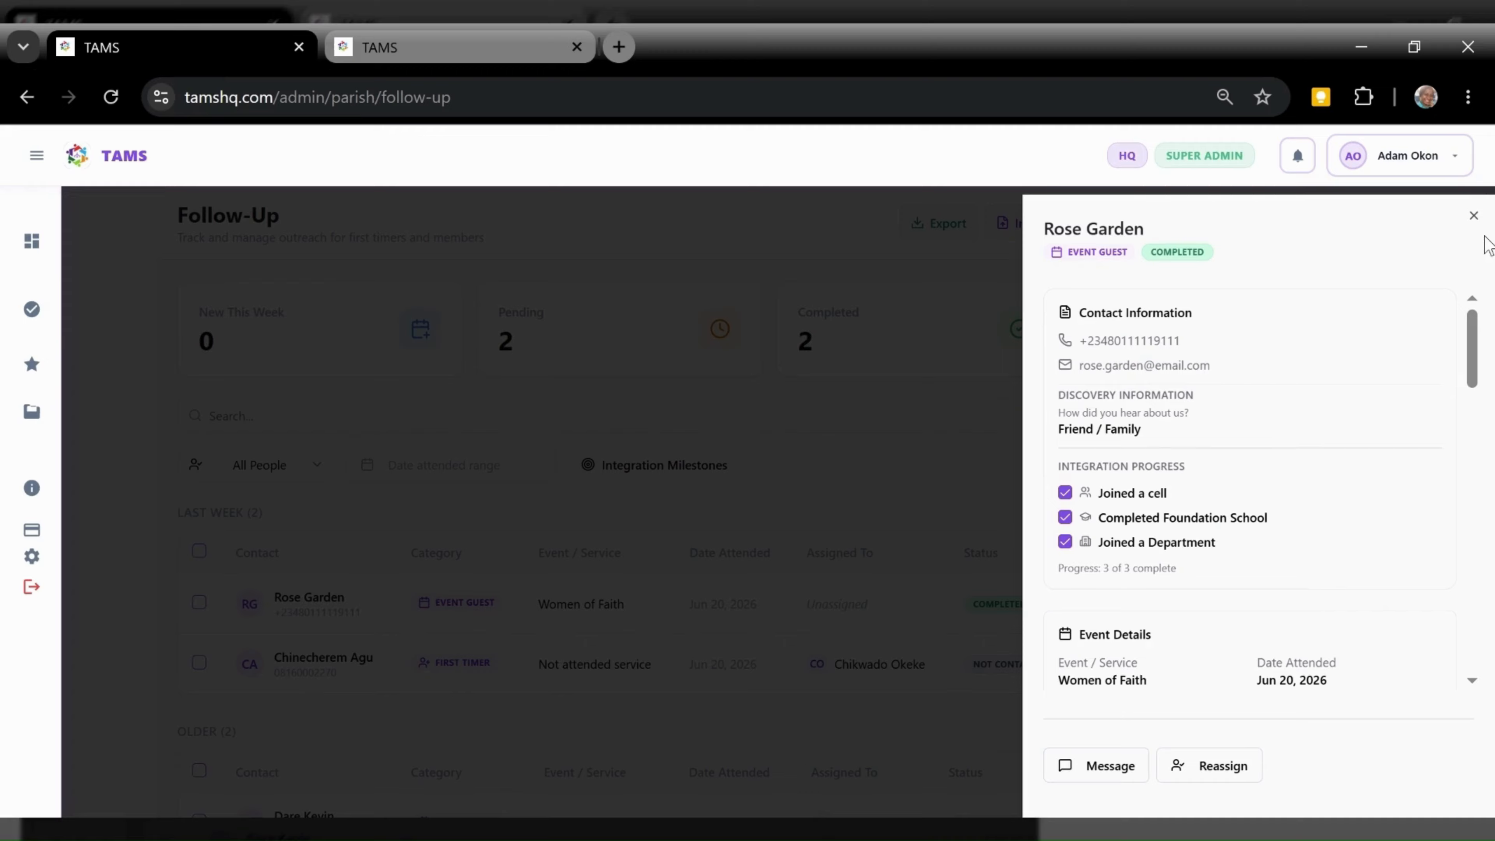
left_click_drag(1473, 330, 1471, 362)
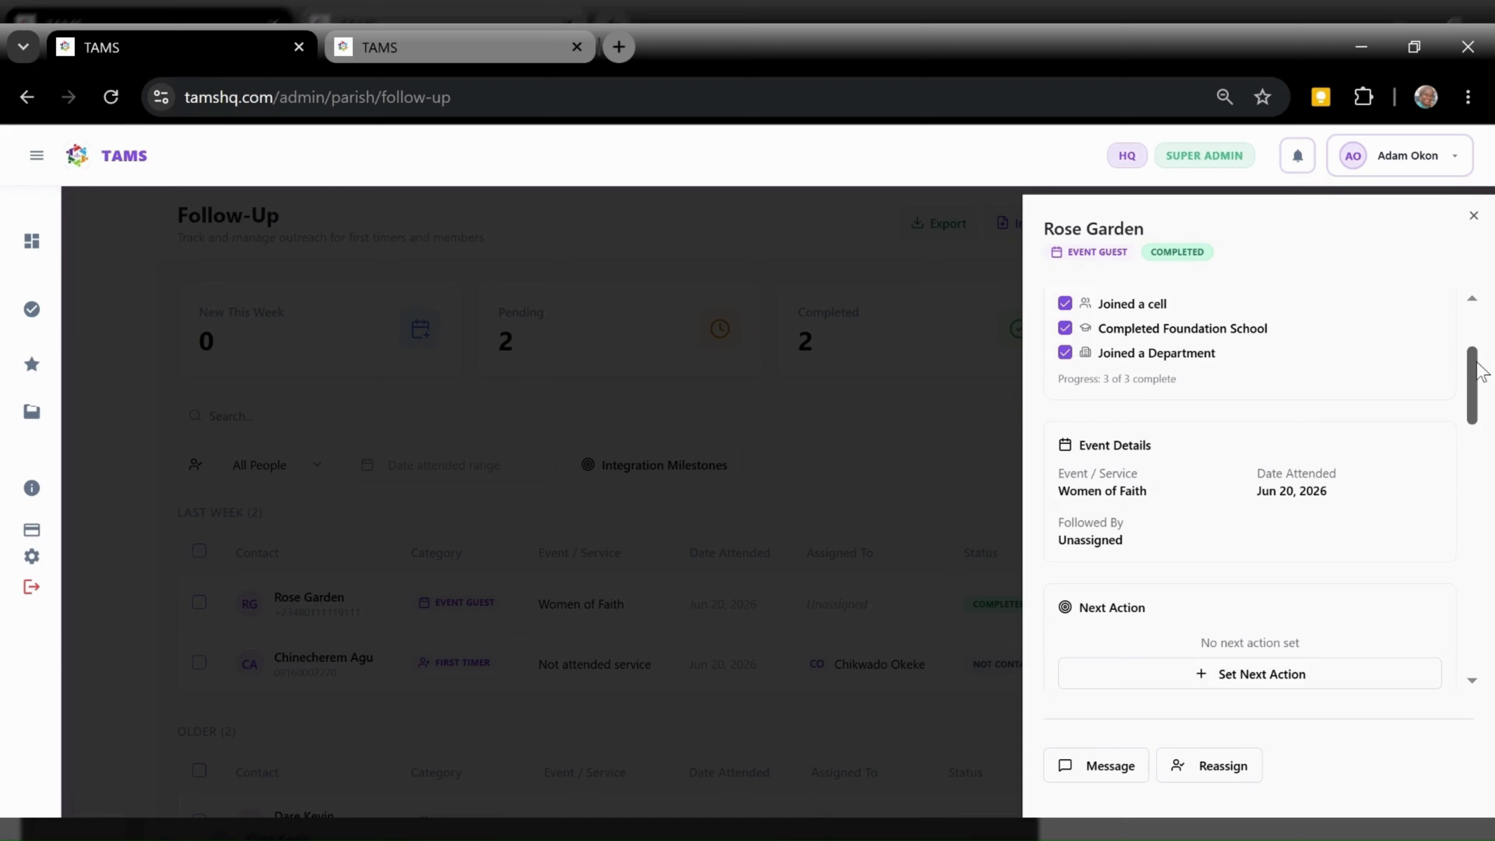
left_click_drag(1481, 371, 1481, 397)
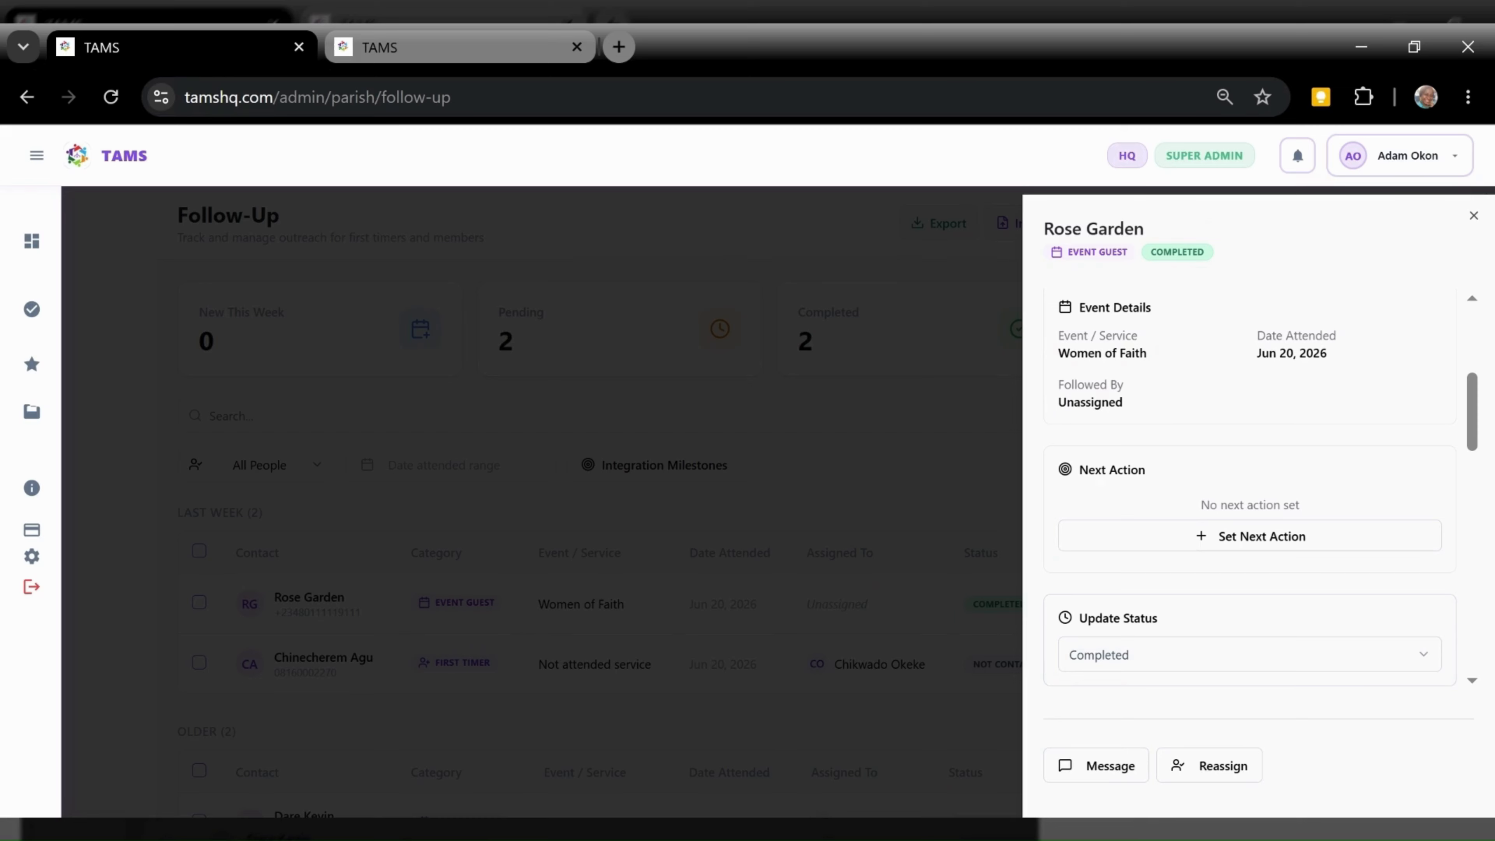
left_click(1273, 539)
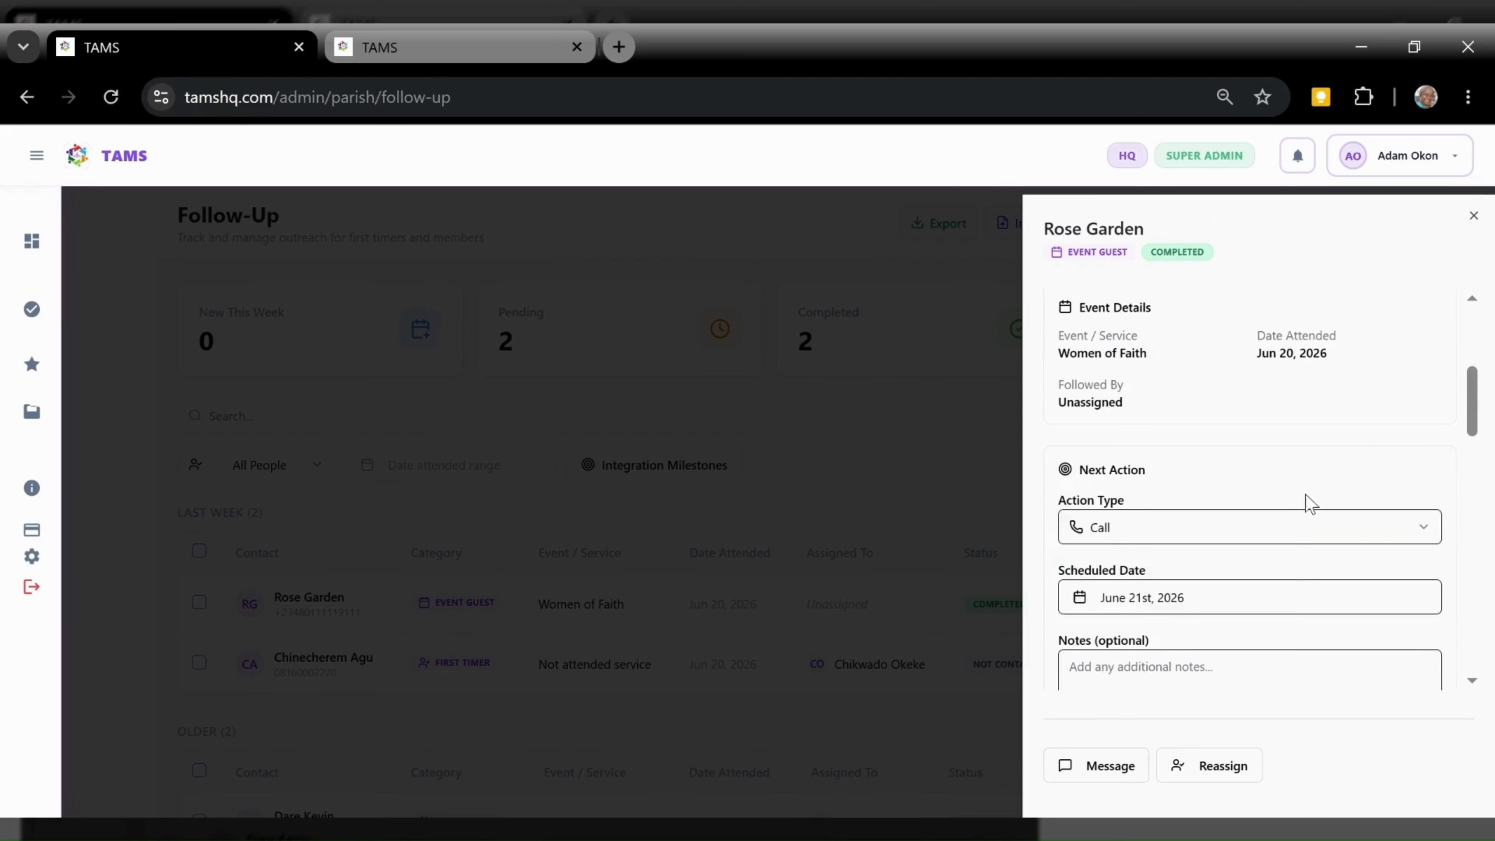
Save a Message next action scheduled for June 21, 2026
left_click_drag(1472, 401, 1473, 430)
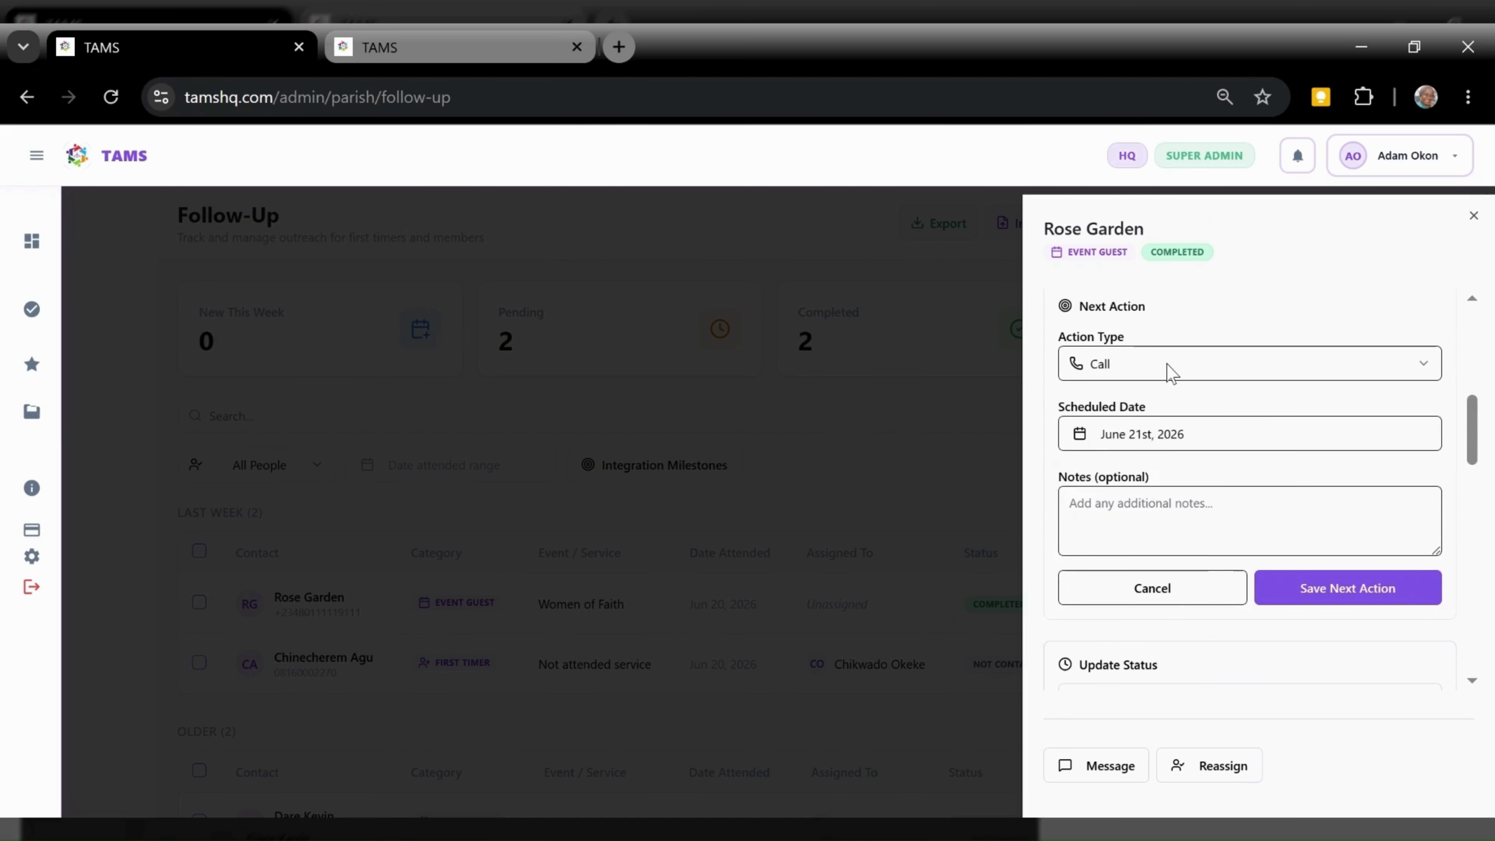
left_click(1171, 368)
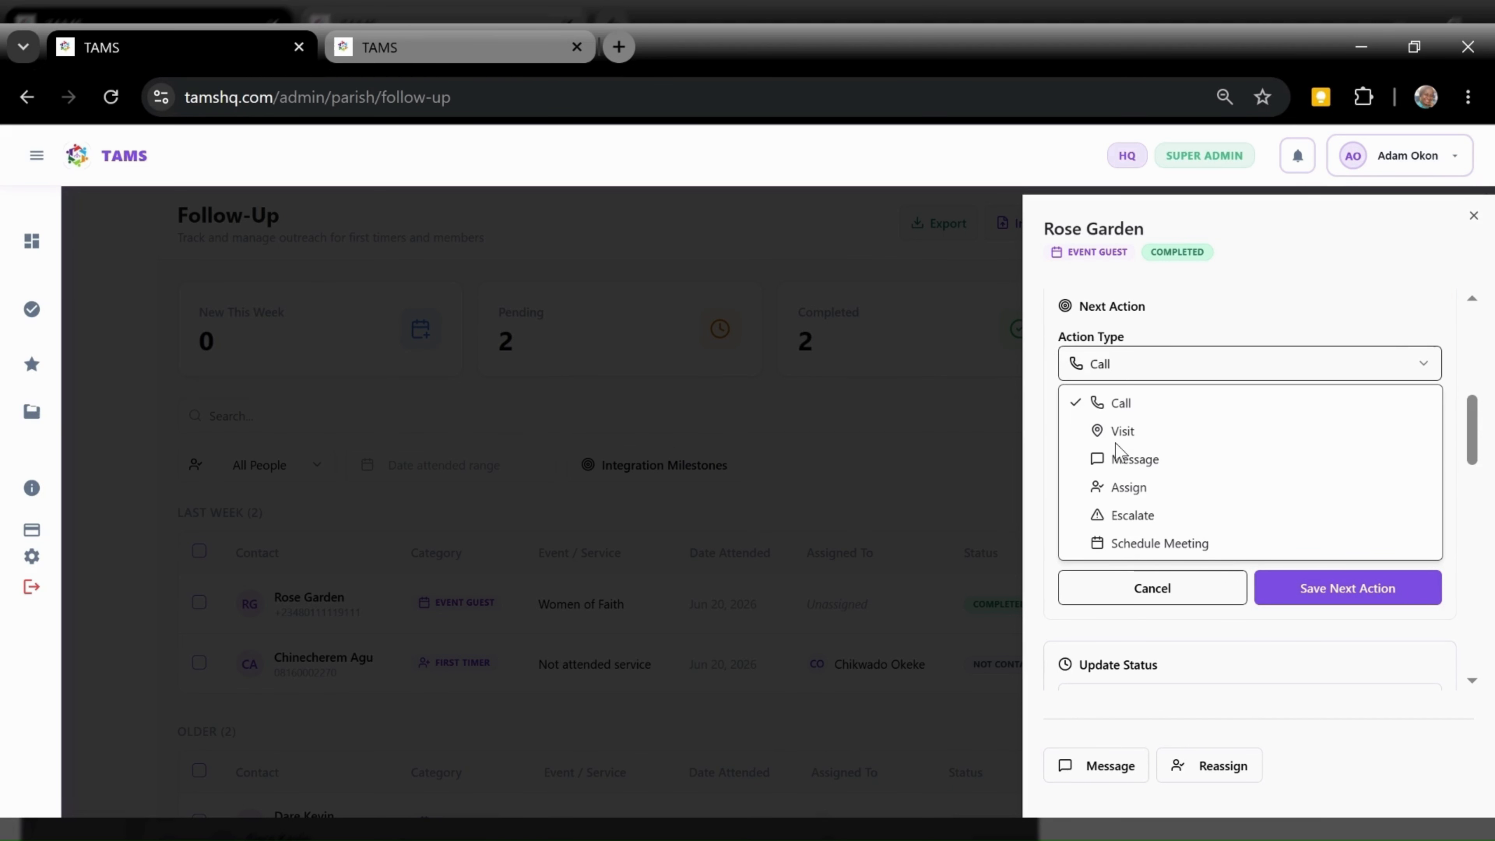
left_click(1145, 471)
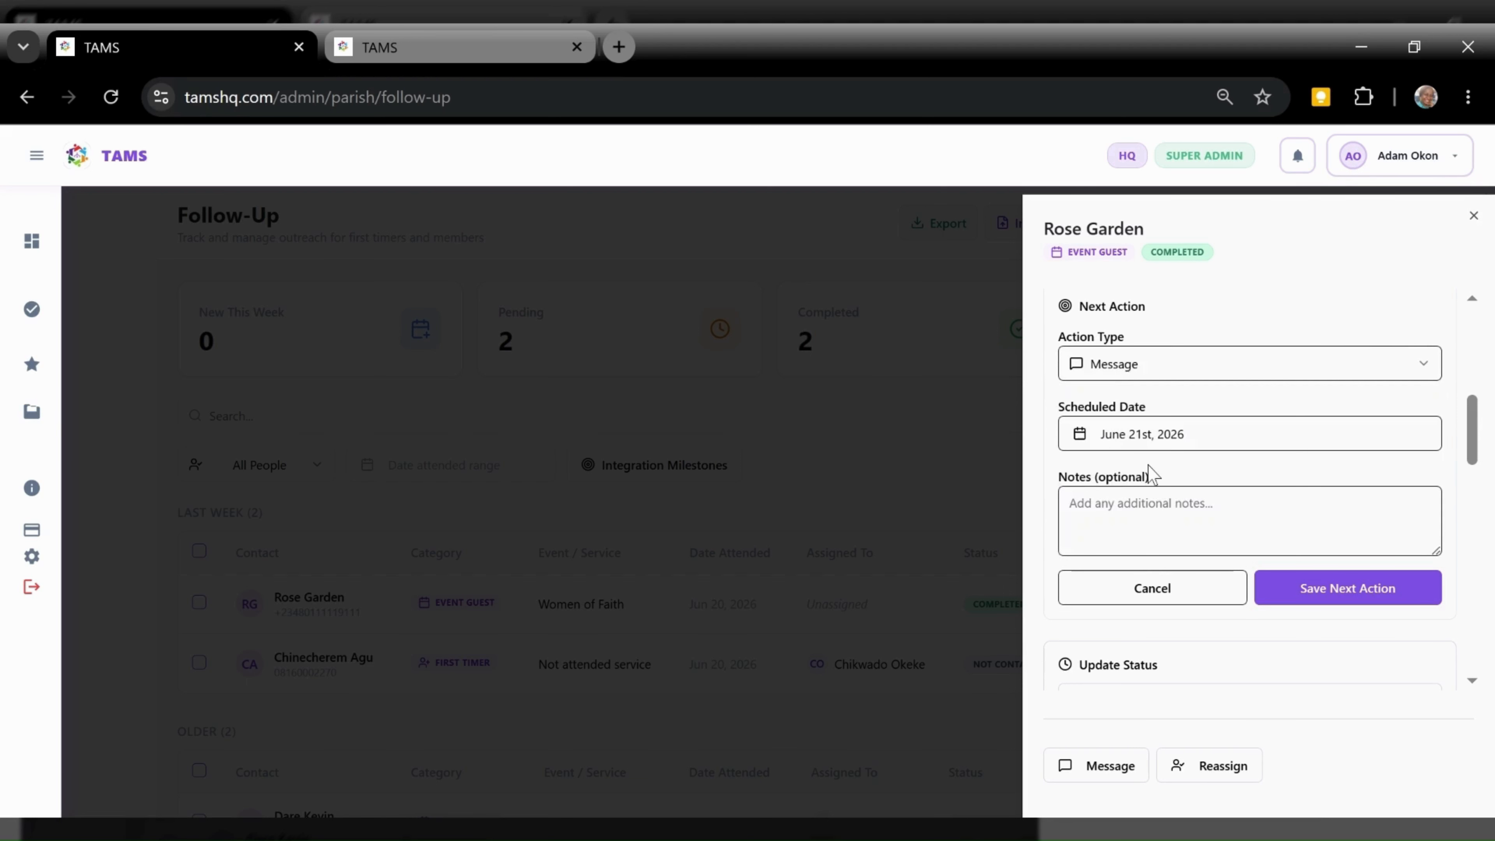
left_click(1169, 442)
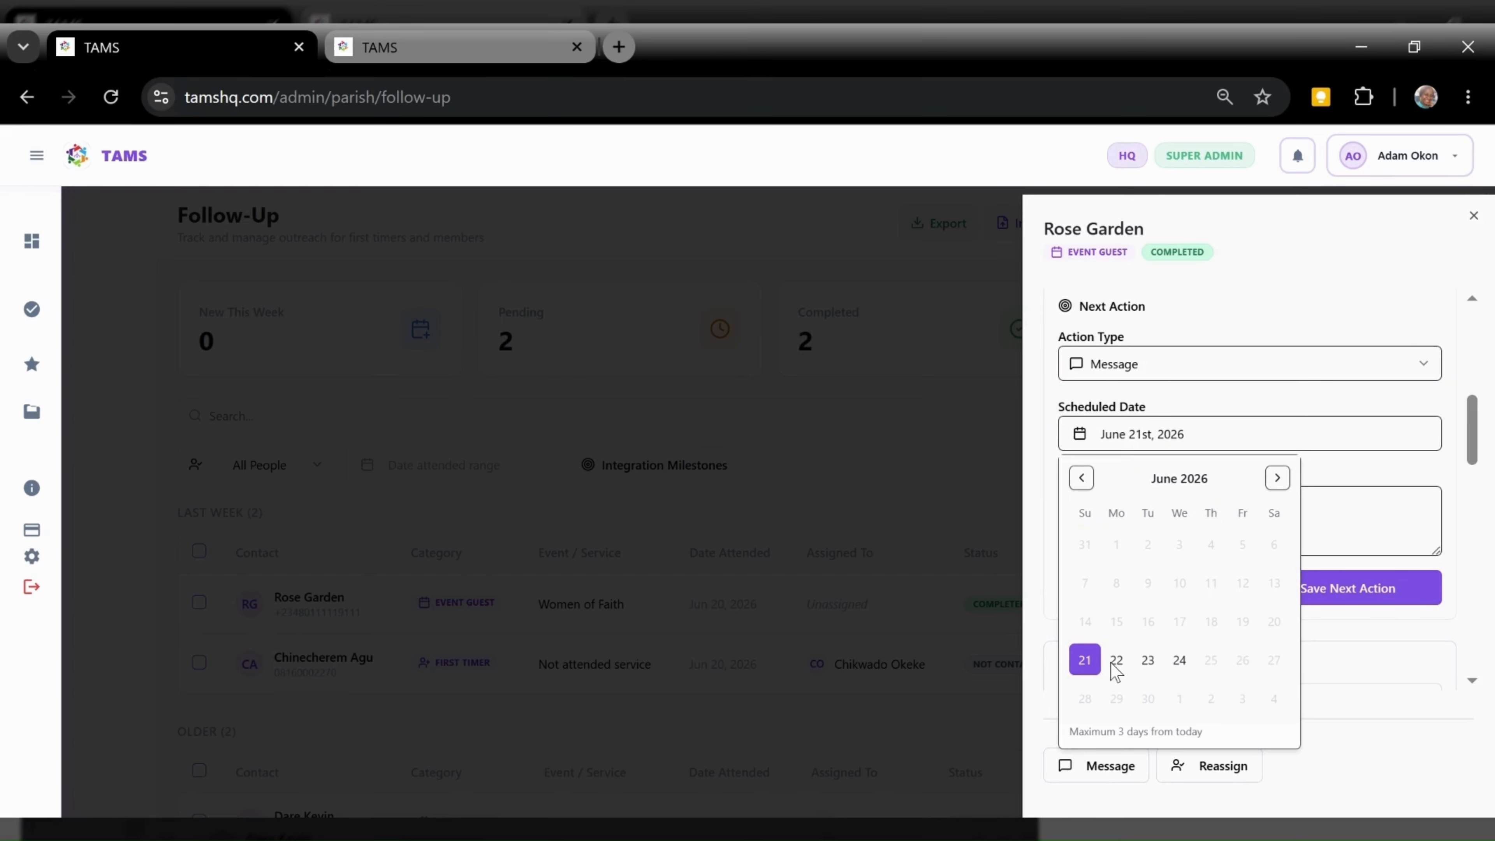
left_click(1116, 666)
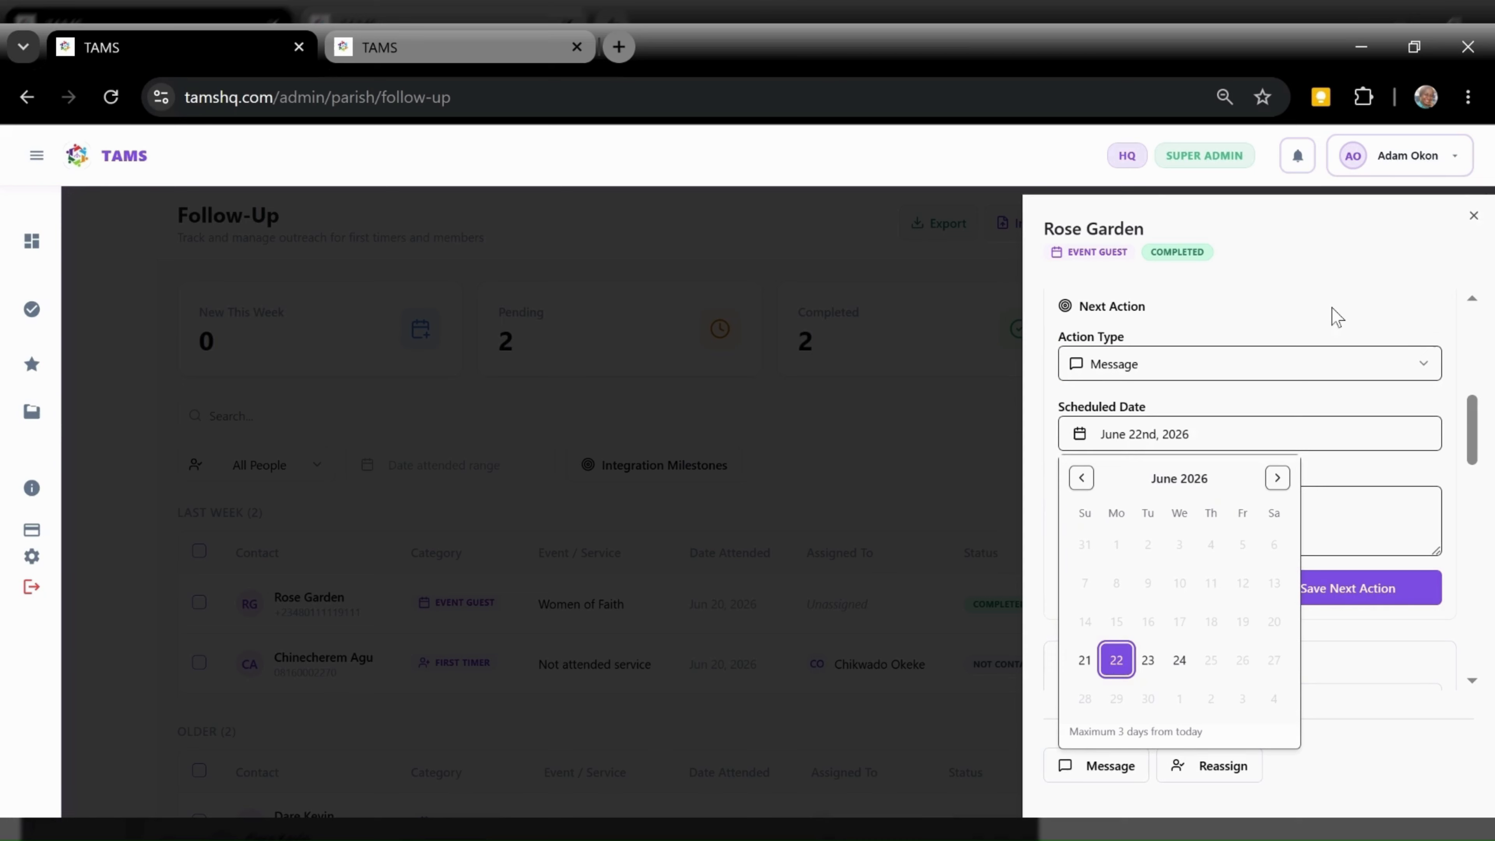
left_click(1338, 352)
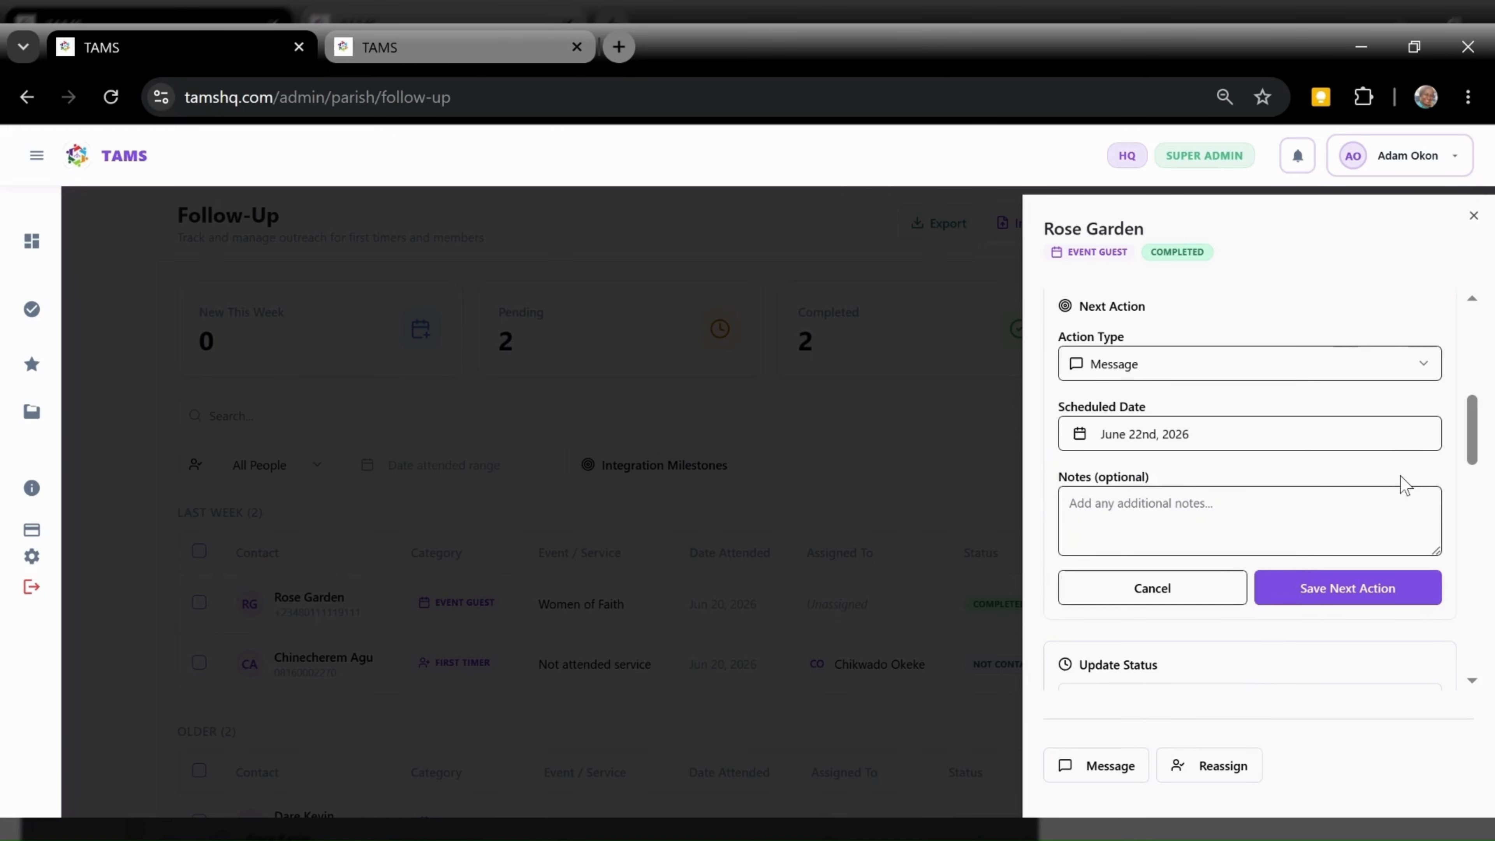
left_click(1349, 592)
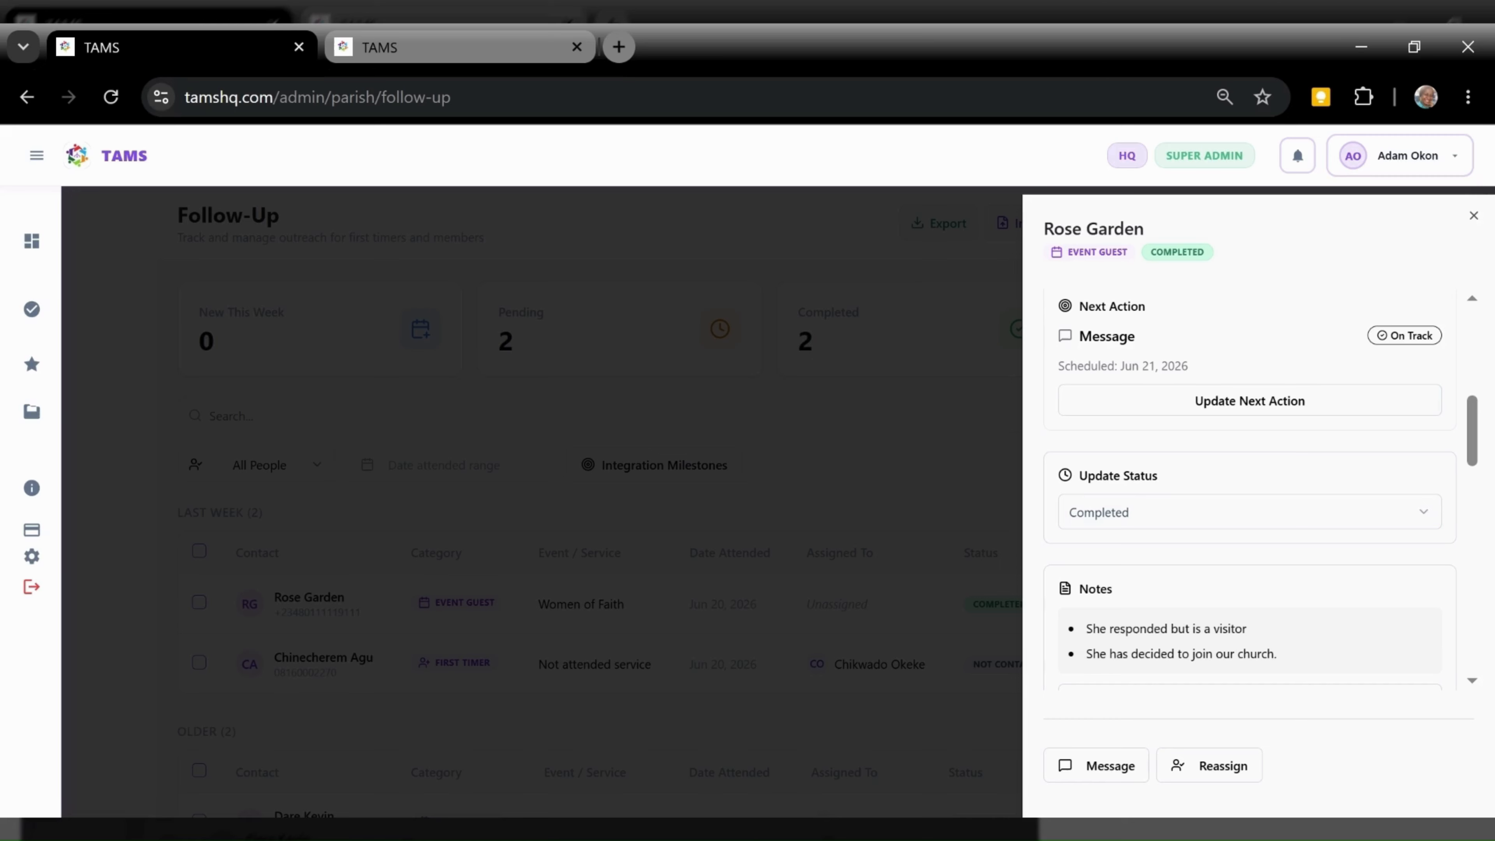
Reopen the saved next action to review it, keeping Message as the action type
left_click(1131, 399)
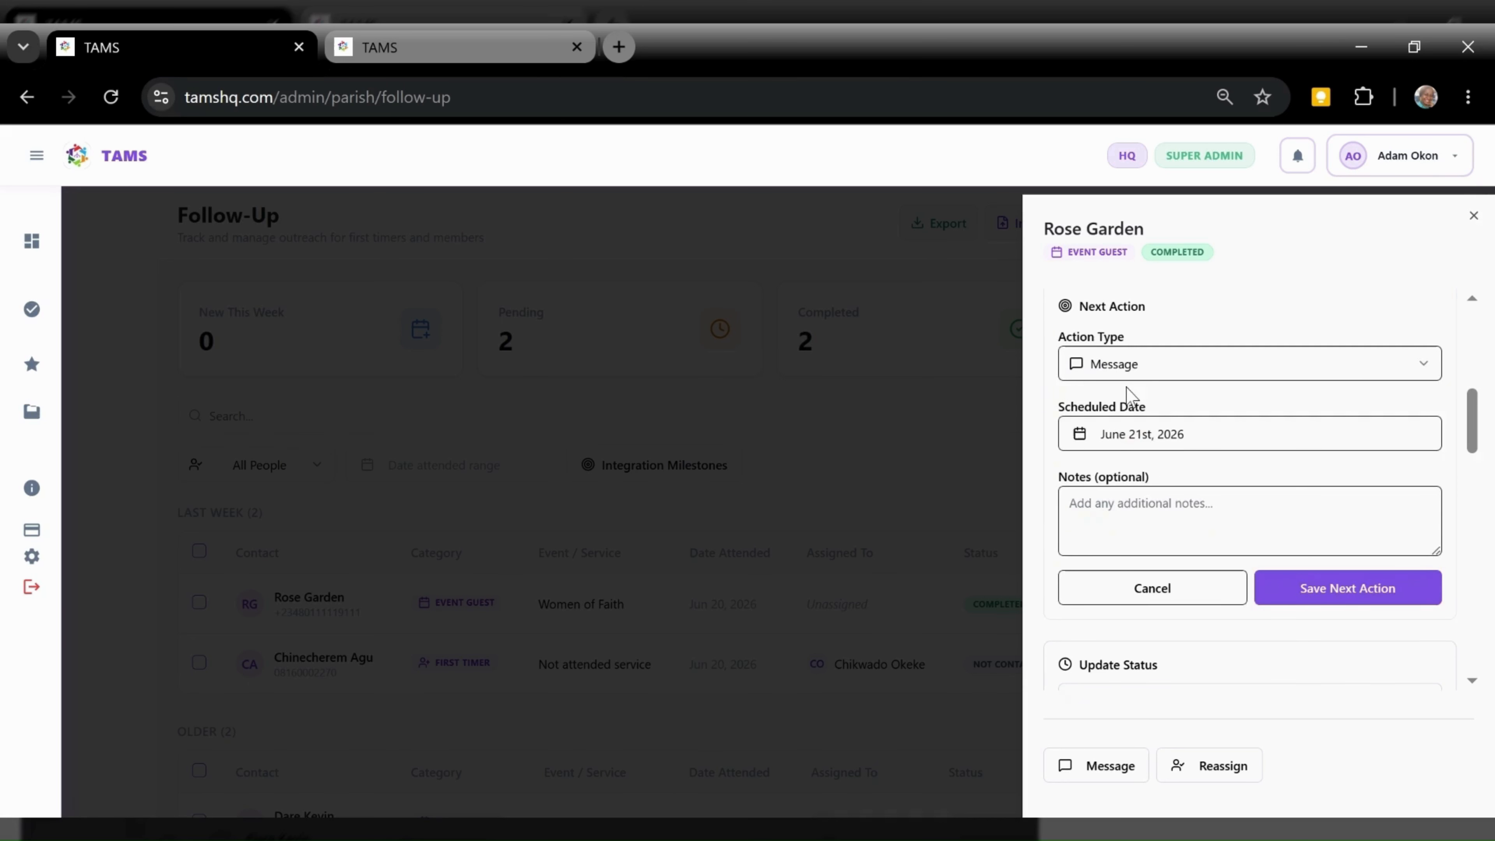
left_click(1148, 376)
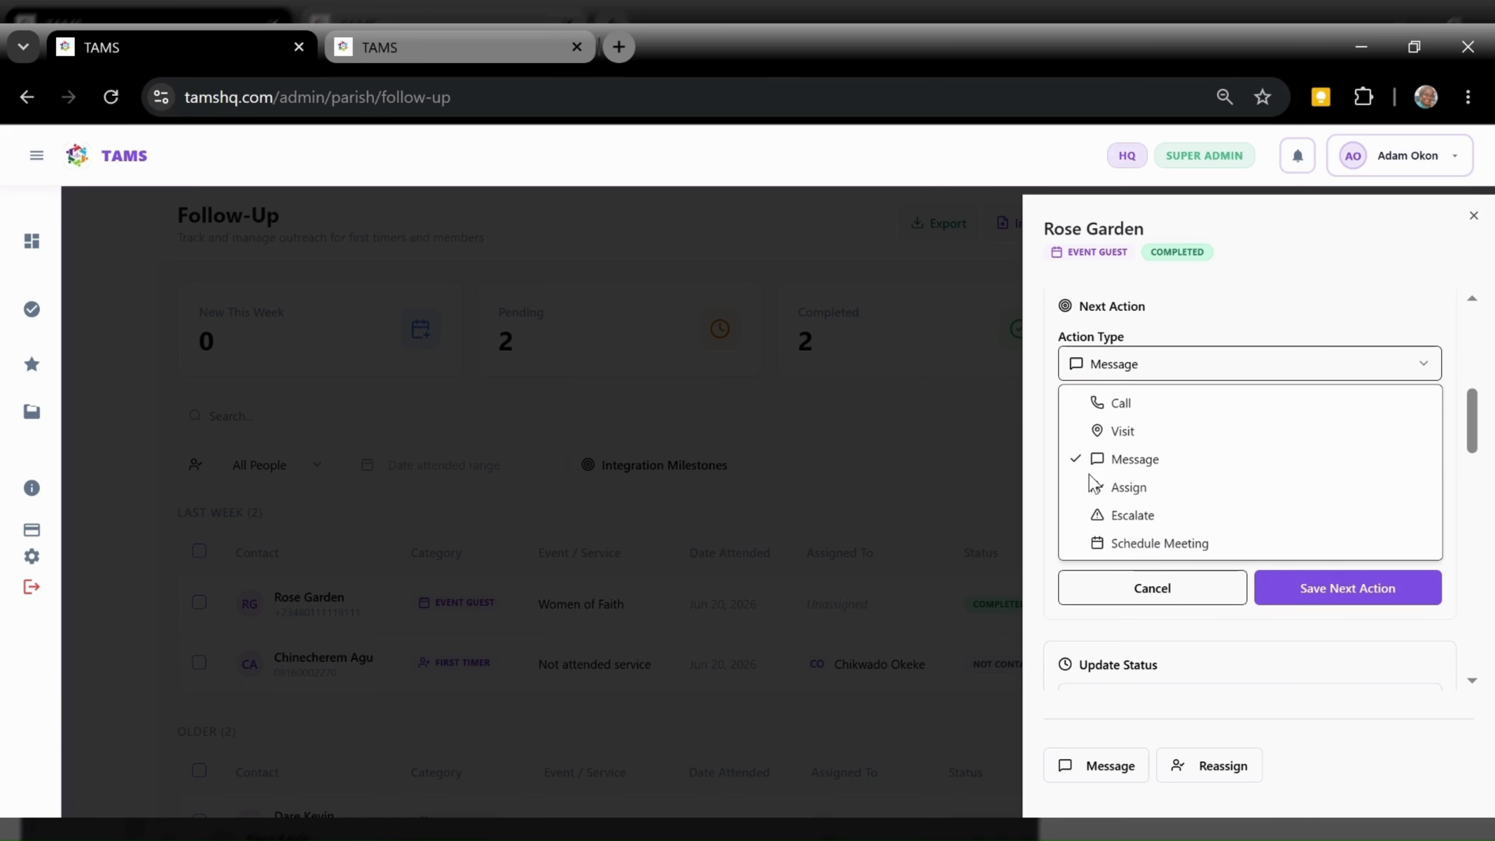
left_click(1132, 378)
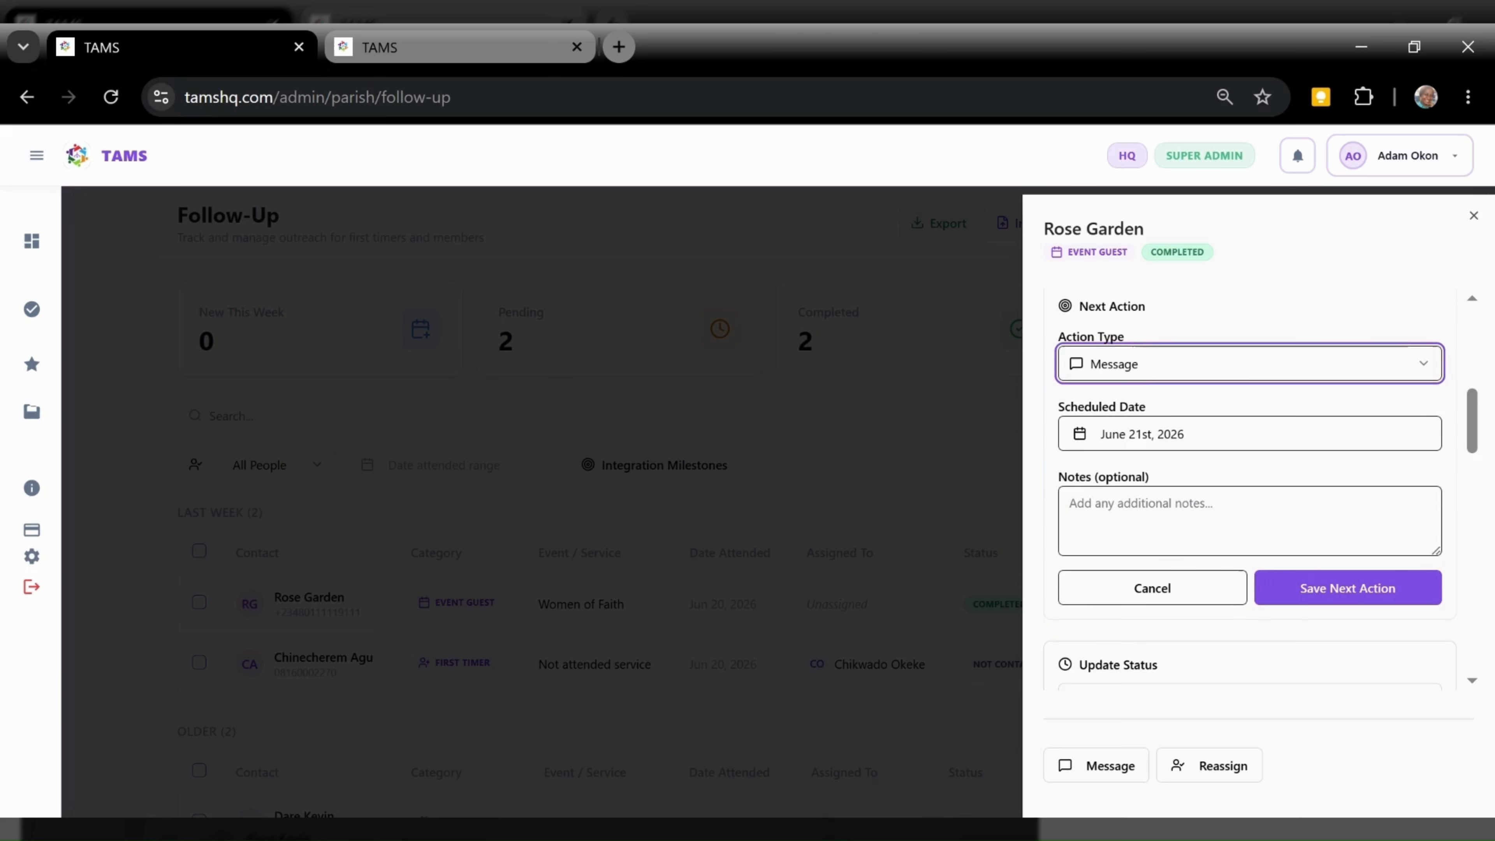
left_click(1139, 513)
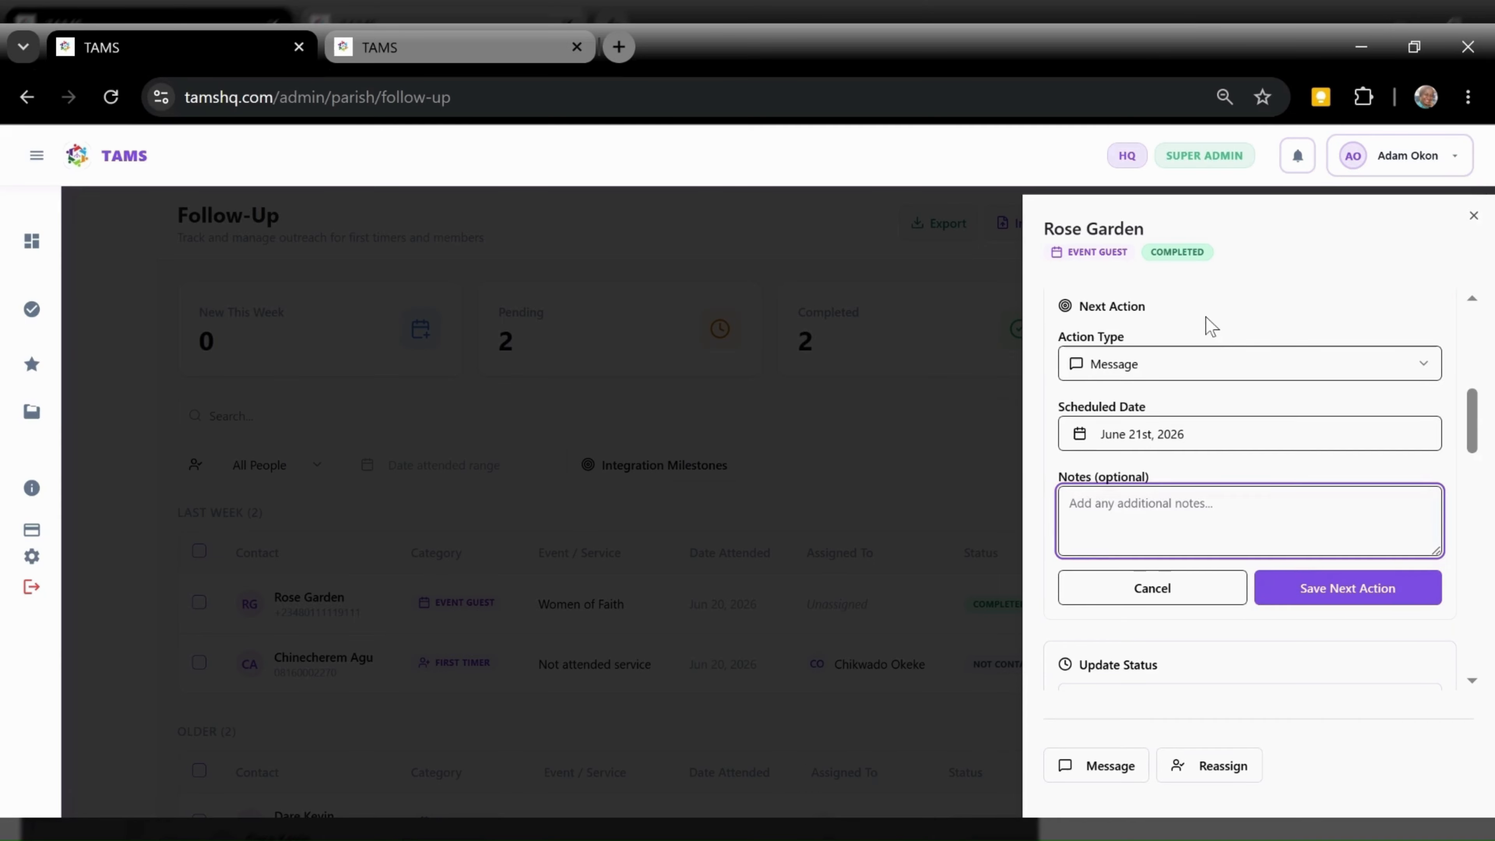
left_click(1201, 362)
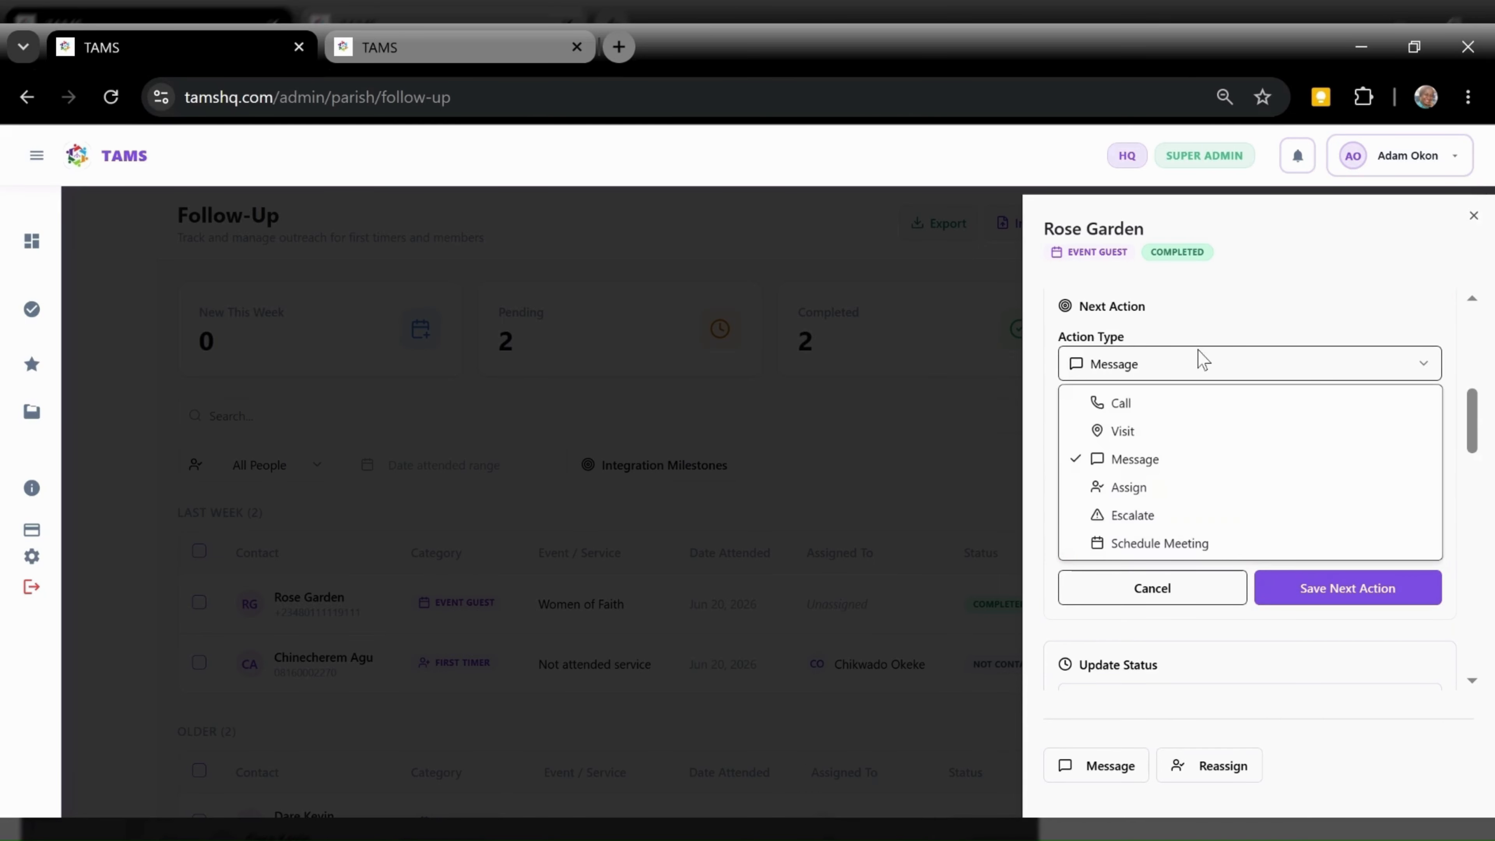
left_click(1031, 412)
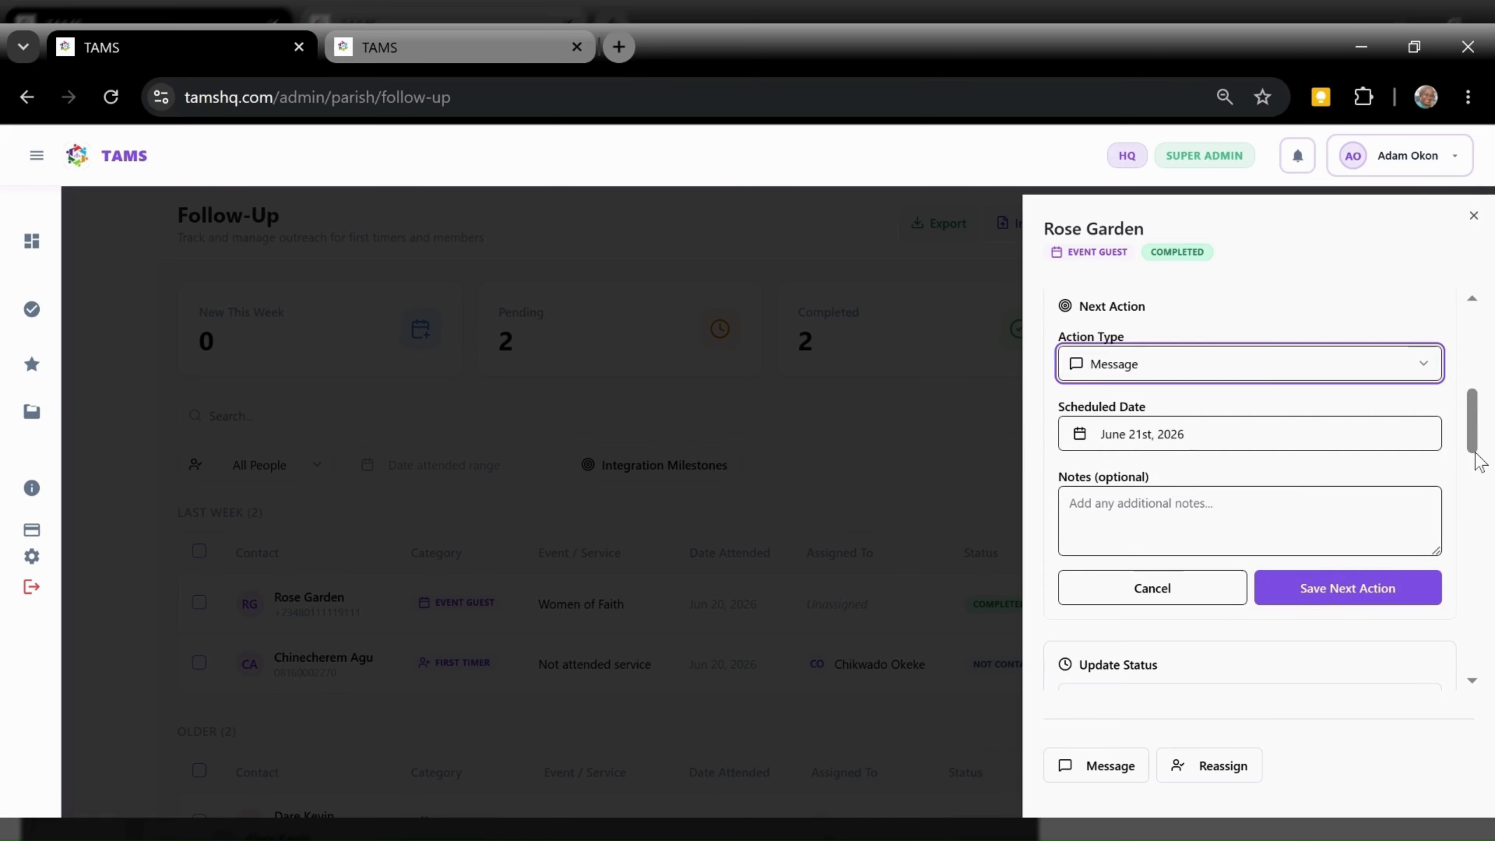
scroll(1479, 462, "down", 1)
left_click_drag(1478, 462, 1478, 495)
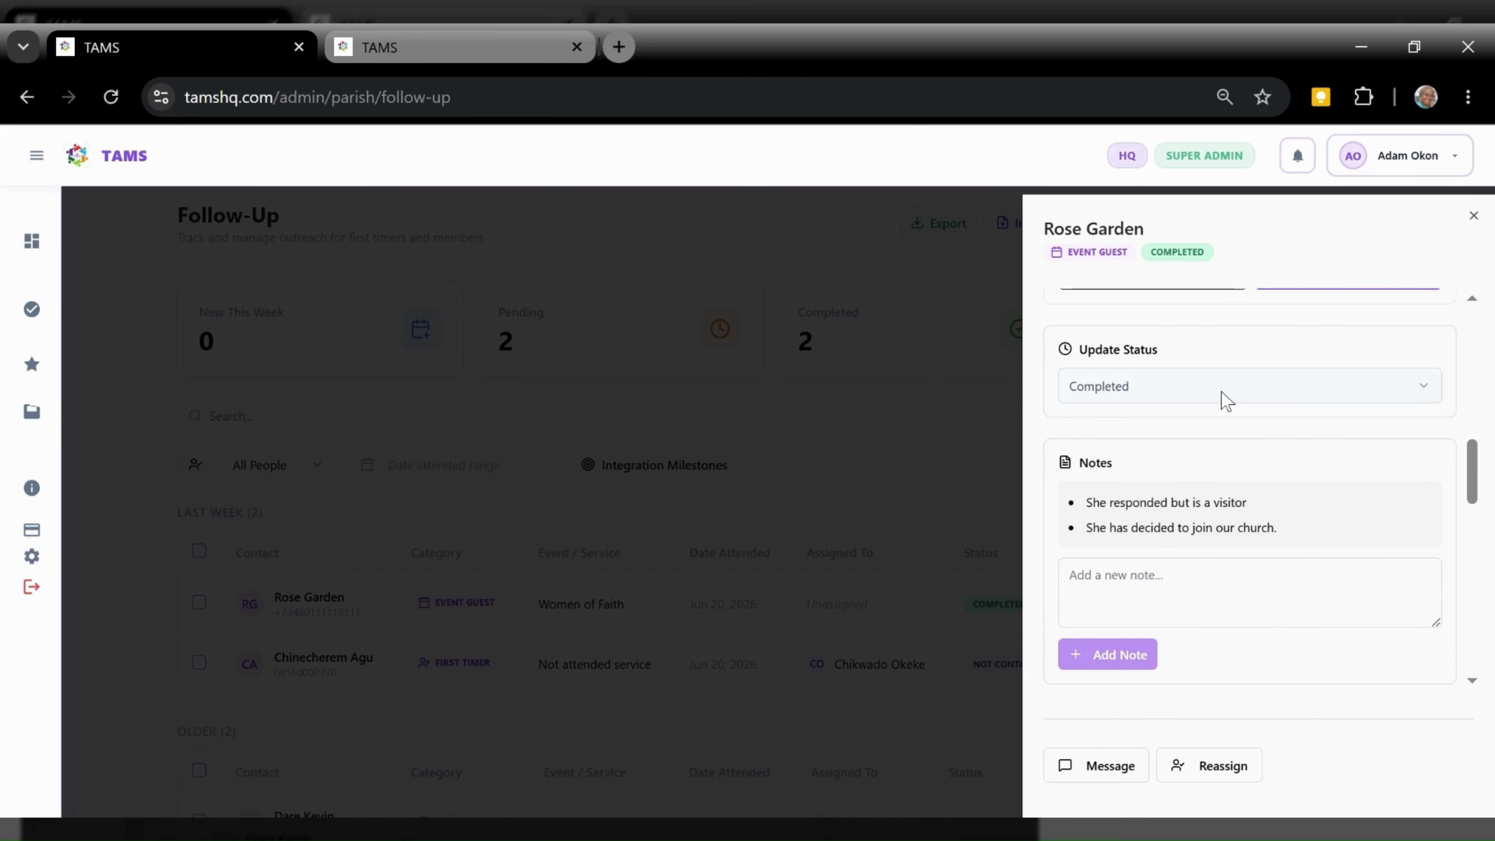
left_click(1146, 388)
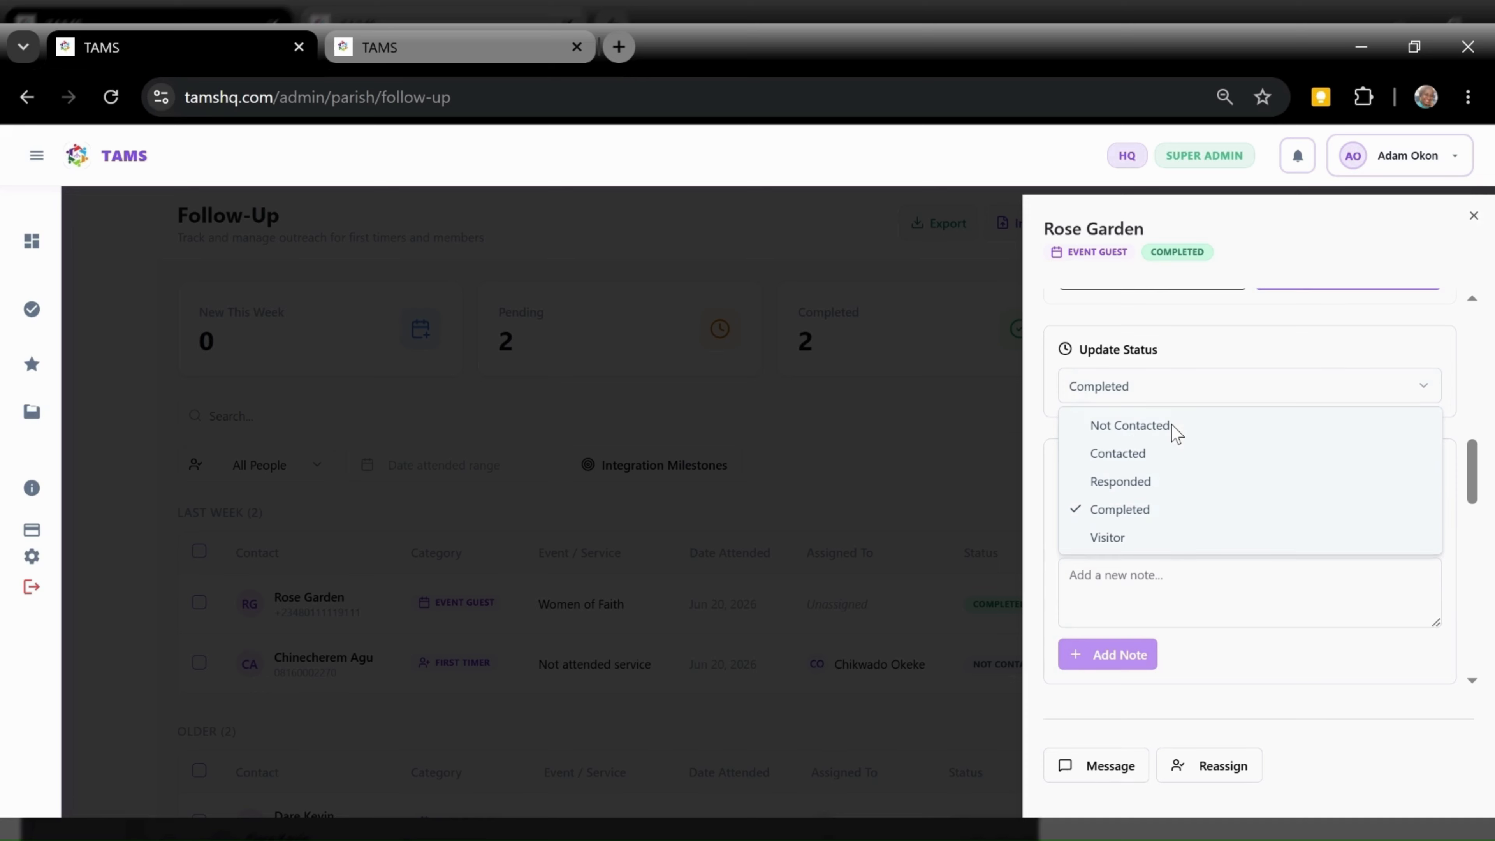
Change the event guest's follow-up status from Completed to Not Contacted
key("Escape")
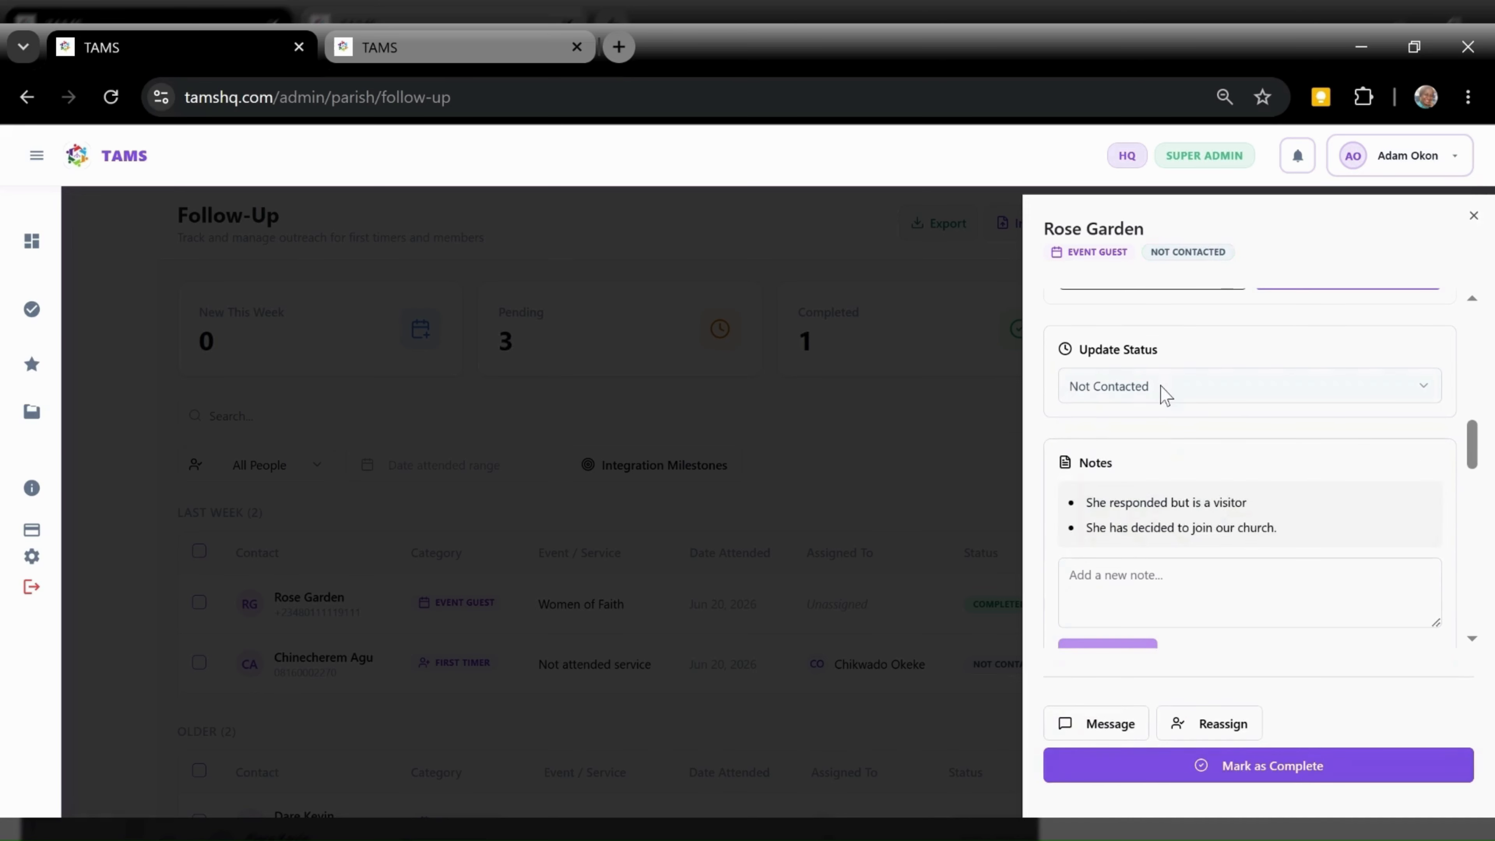
left_click(1166, 393)
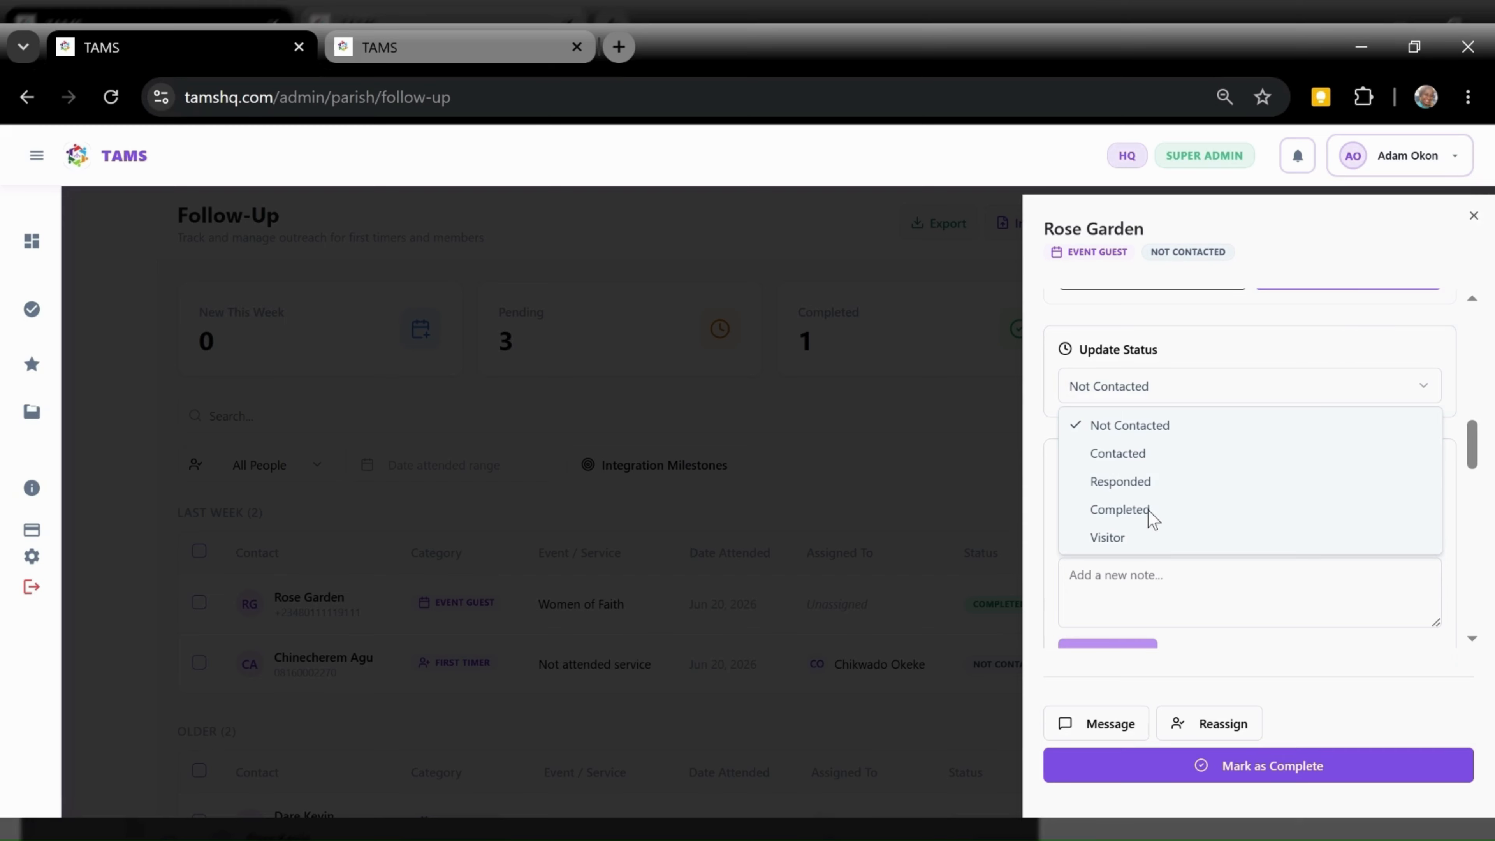
left_click(1452, 485)
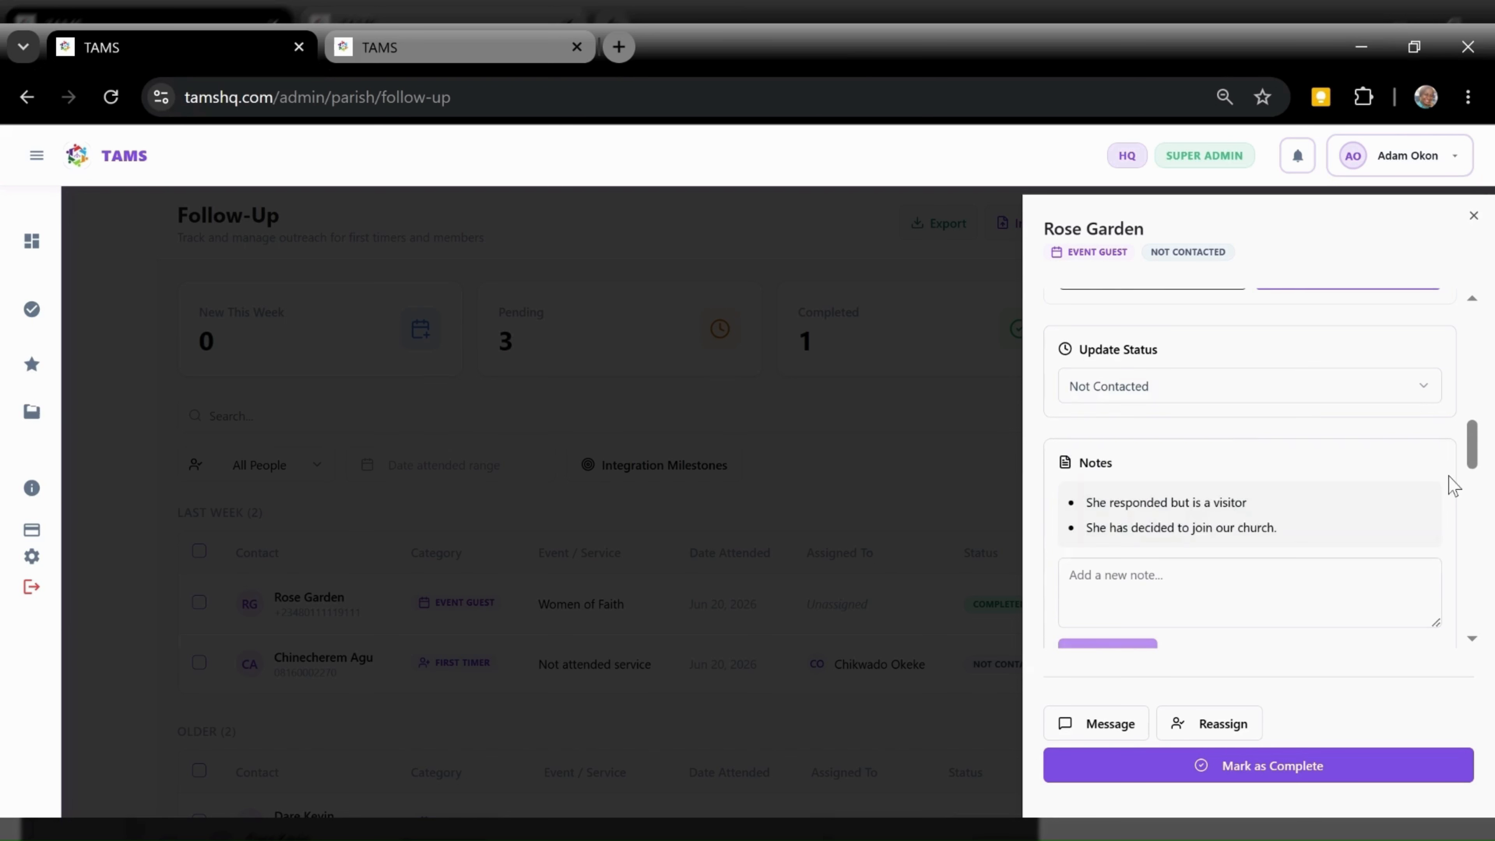
scroll(1452, 485, "up", 2)
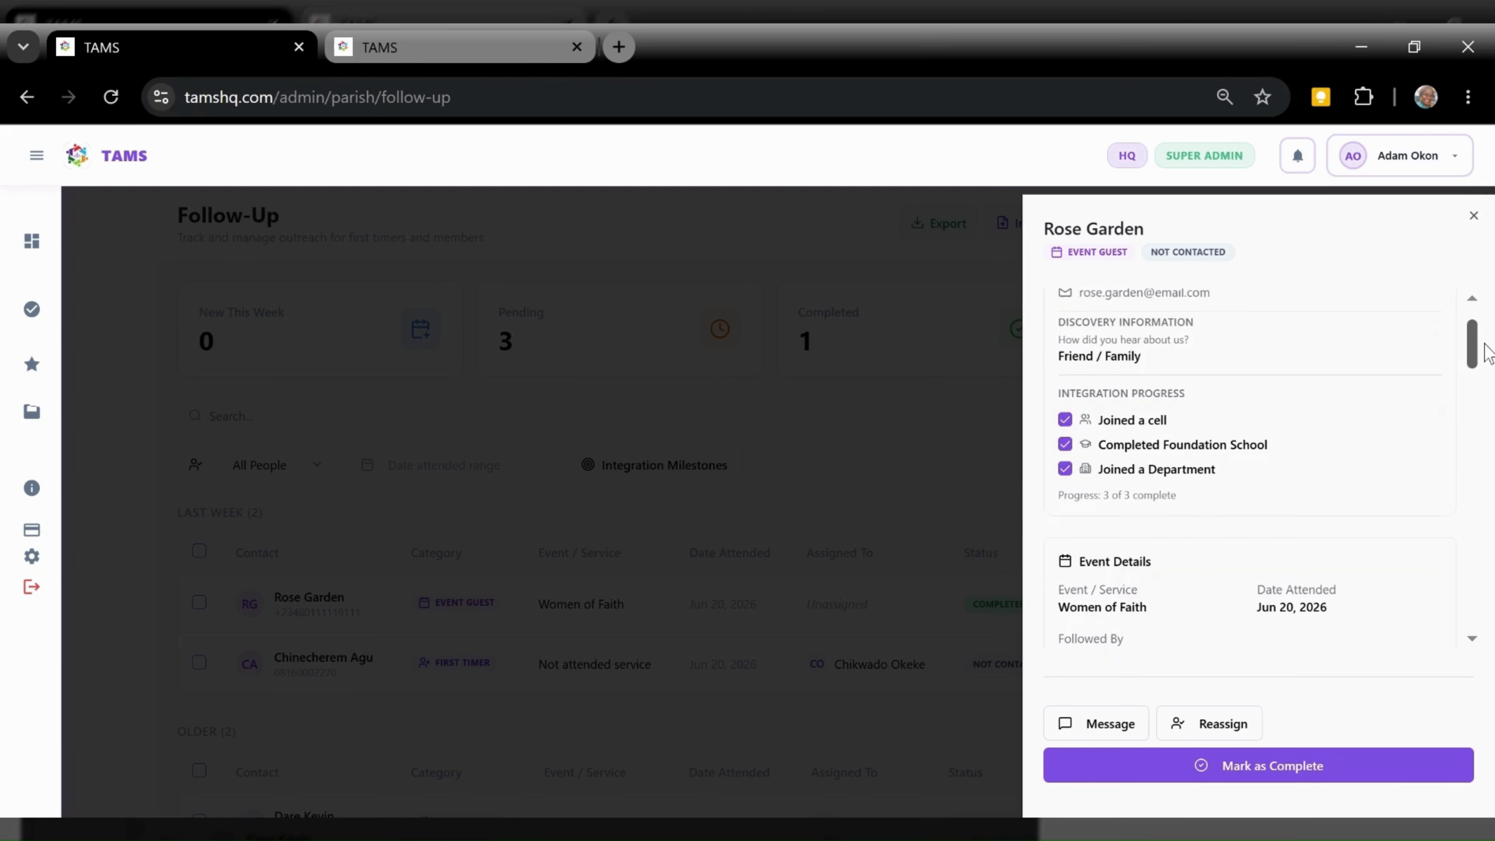
scroll(1145, 447, "up", 1)
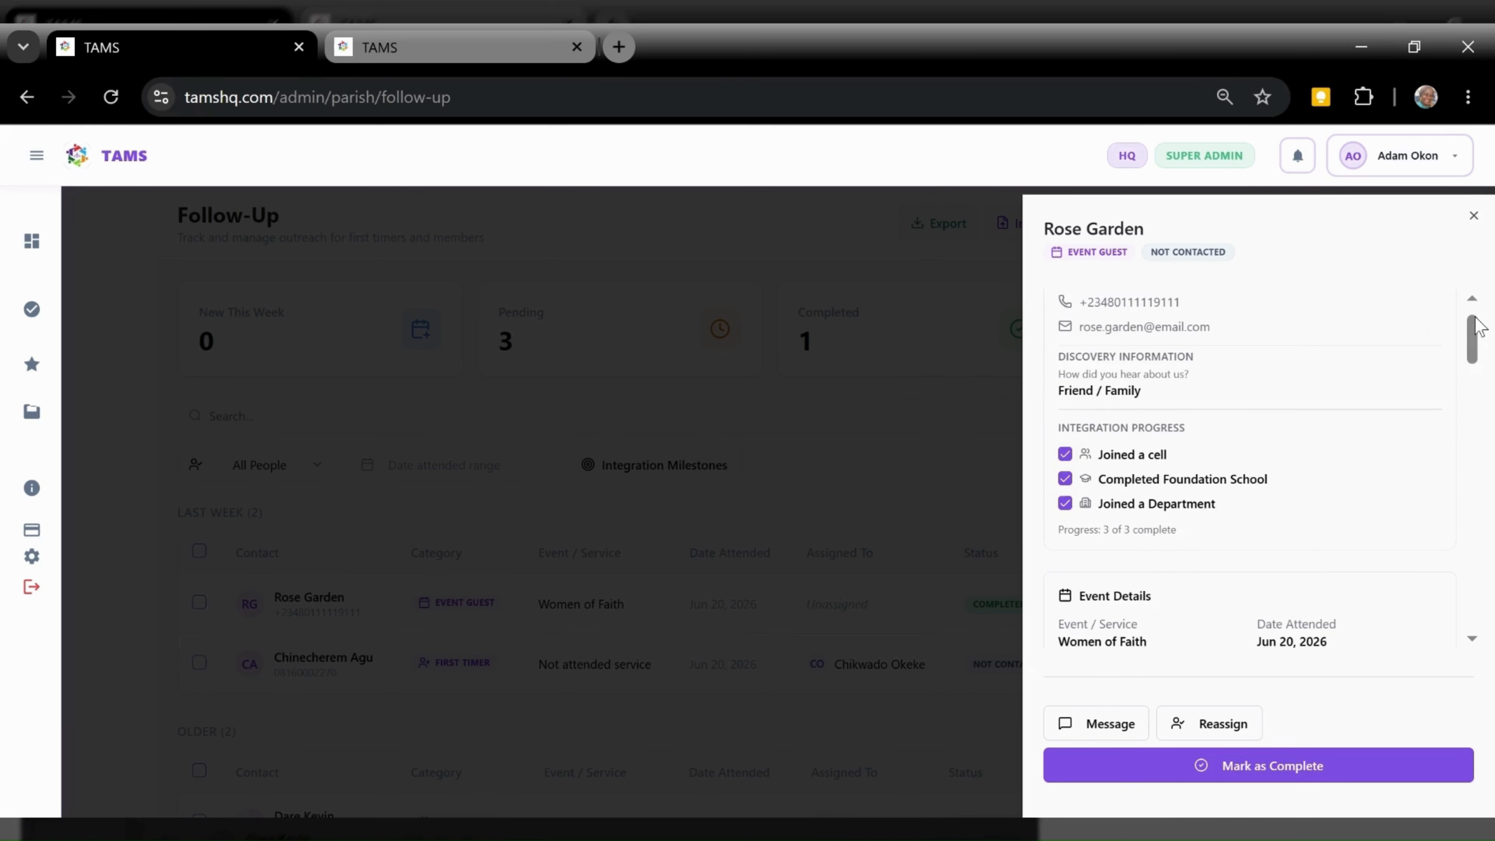
Review the status and Activity Timeline, then open the Reassign Follow-Up dialog for the event guest
left_click_drag(1478, 326, 1478, 424)
scroll(1320, 568, "up", 3)
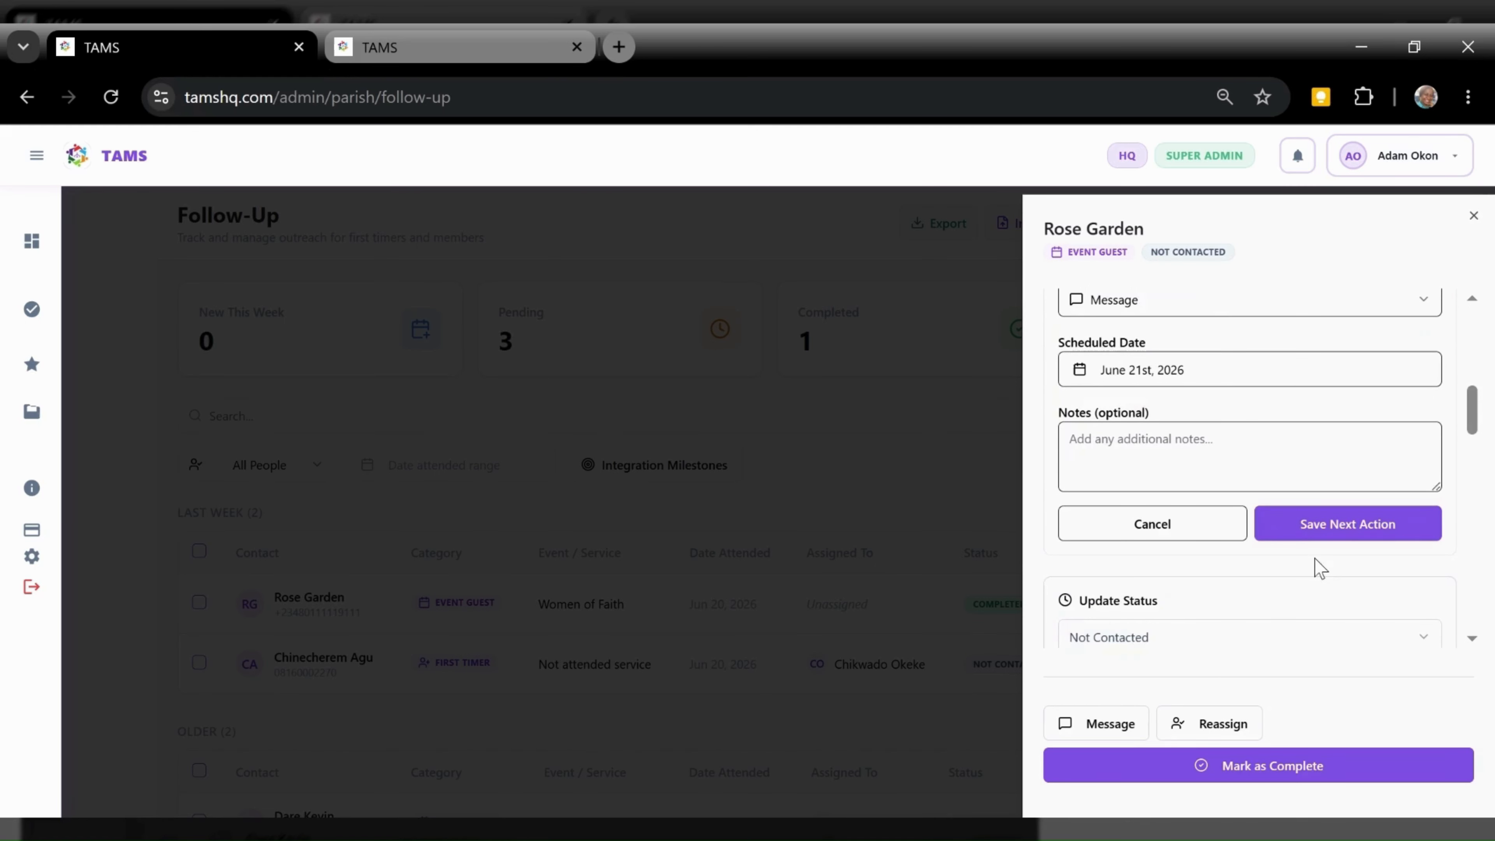
left_click(1265, 637)
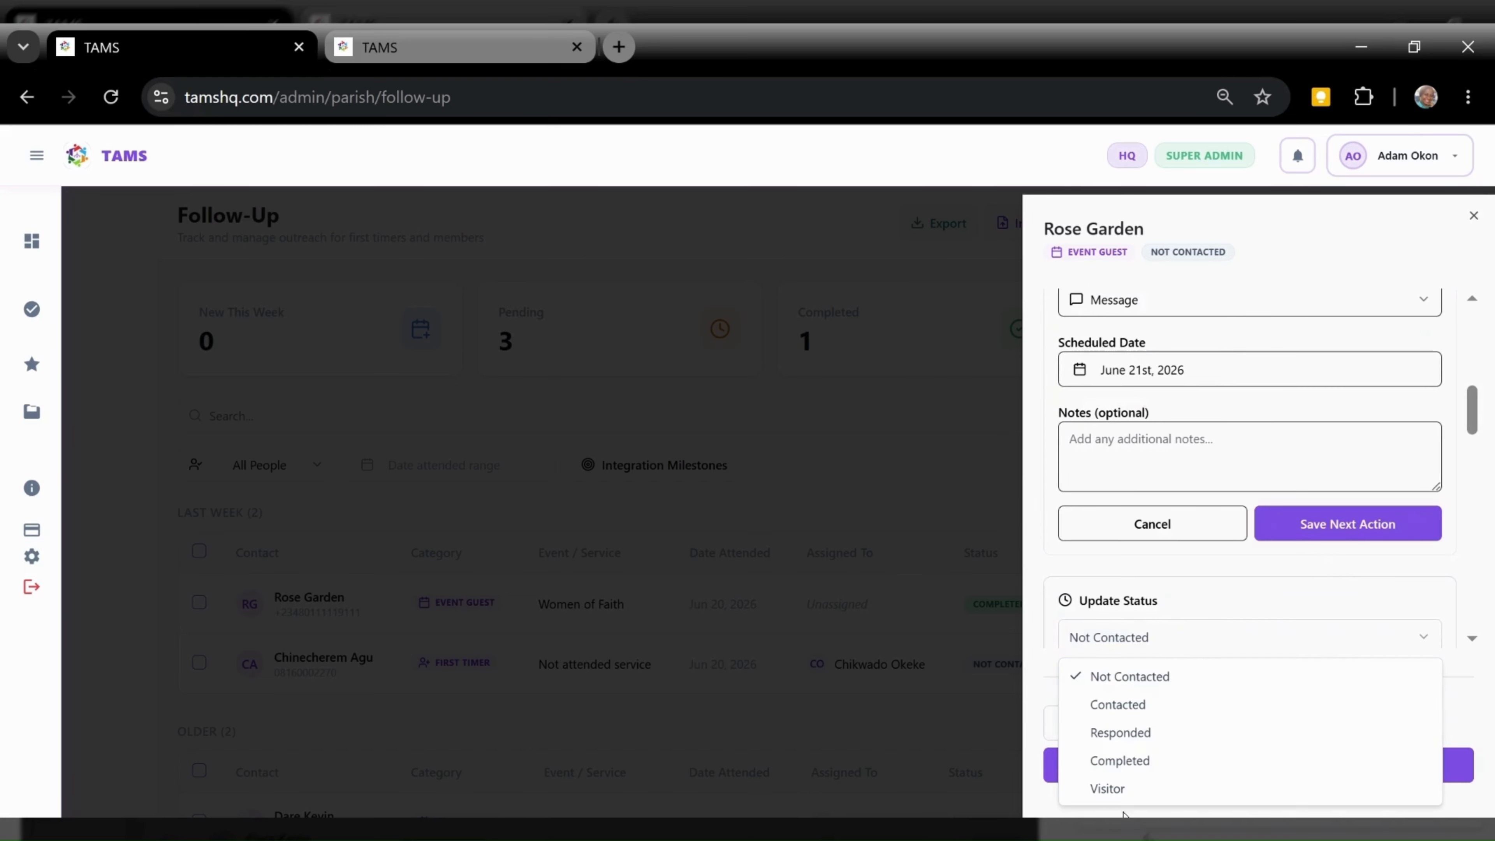
left_click(1446, 480)
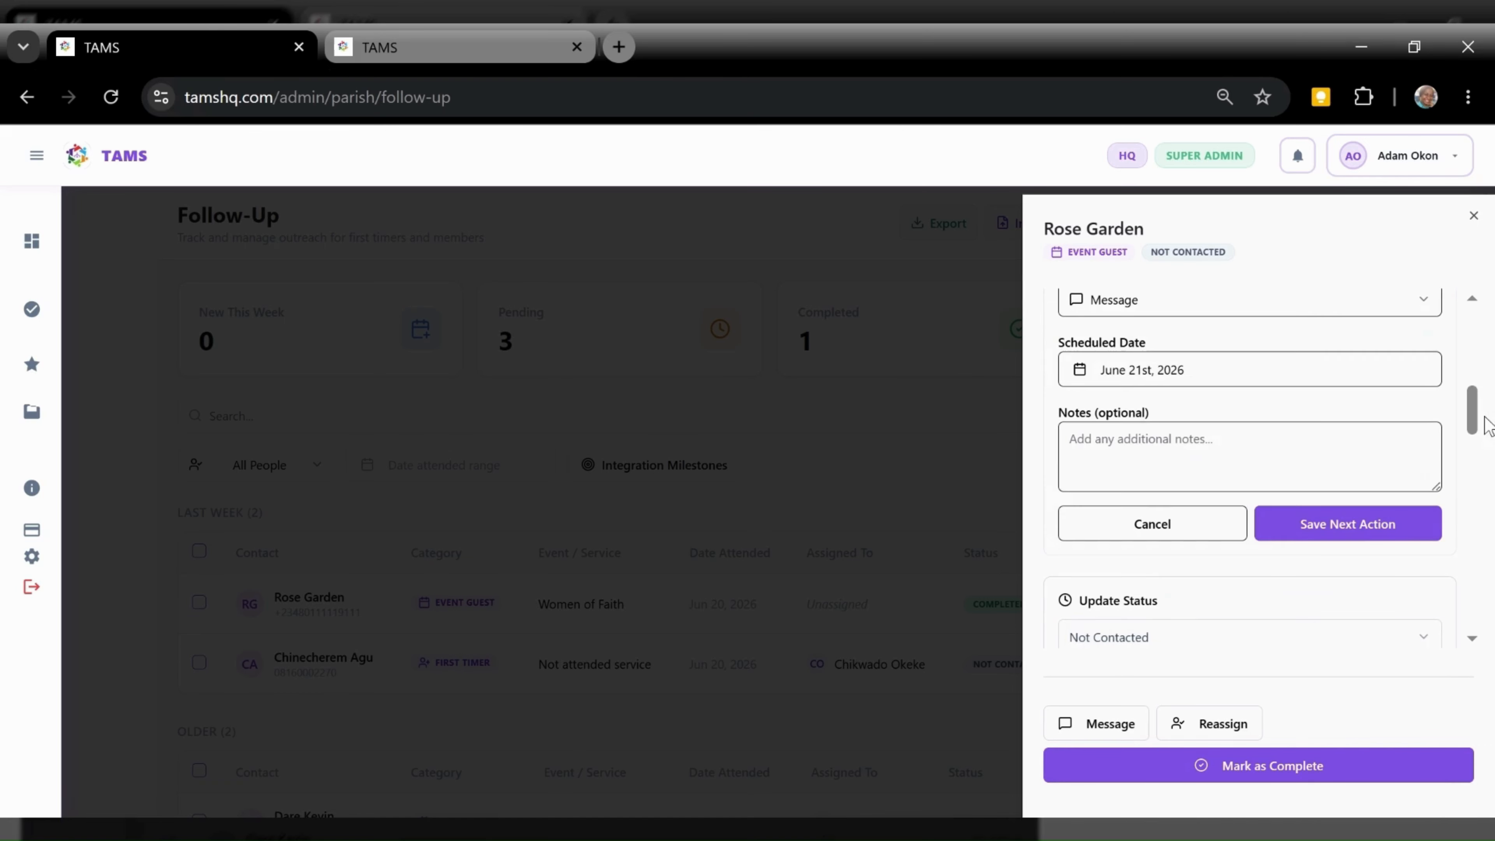
left_click_drag(1484, 424, 1473, 486)
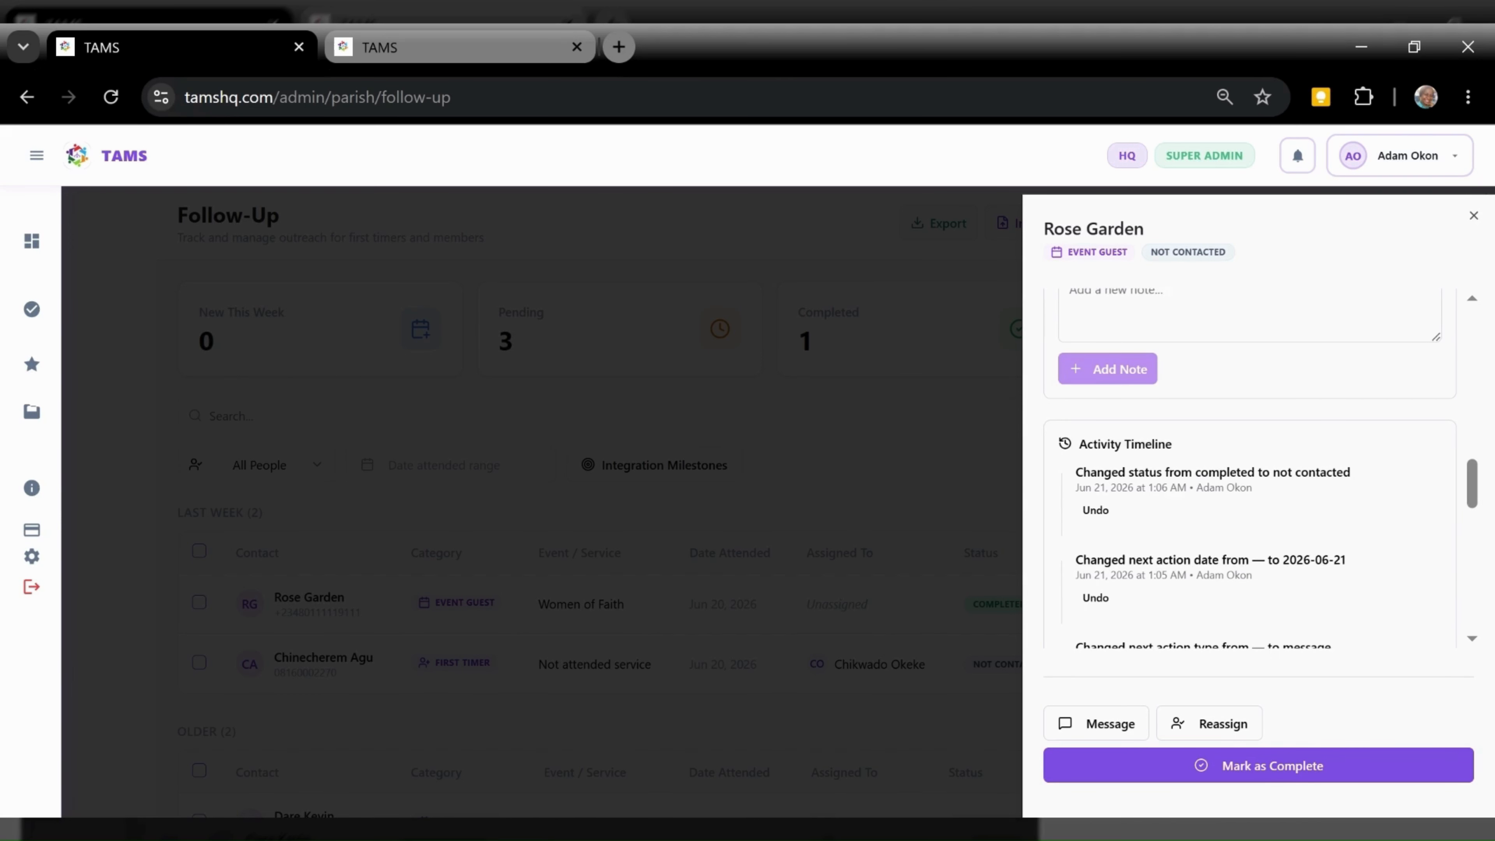
scroll(1479, 514, "down", 1)
left_click_drag(1477, 508, 1492, 463)
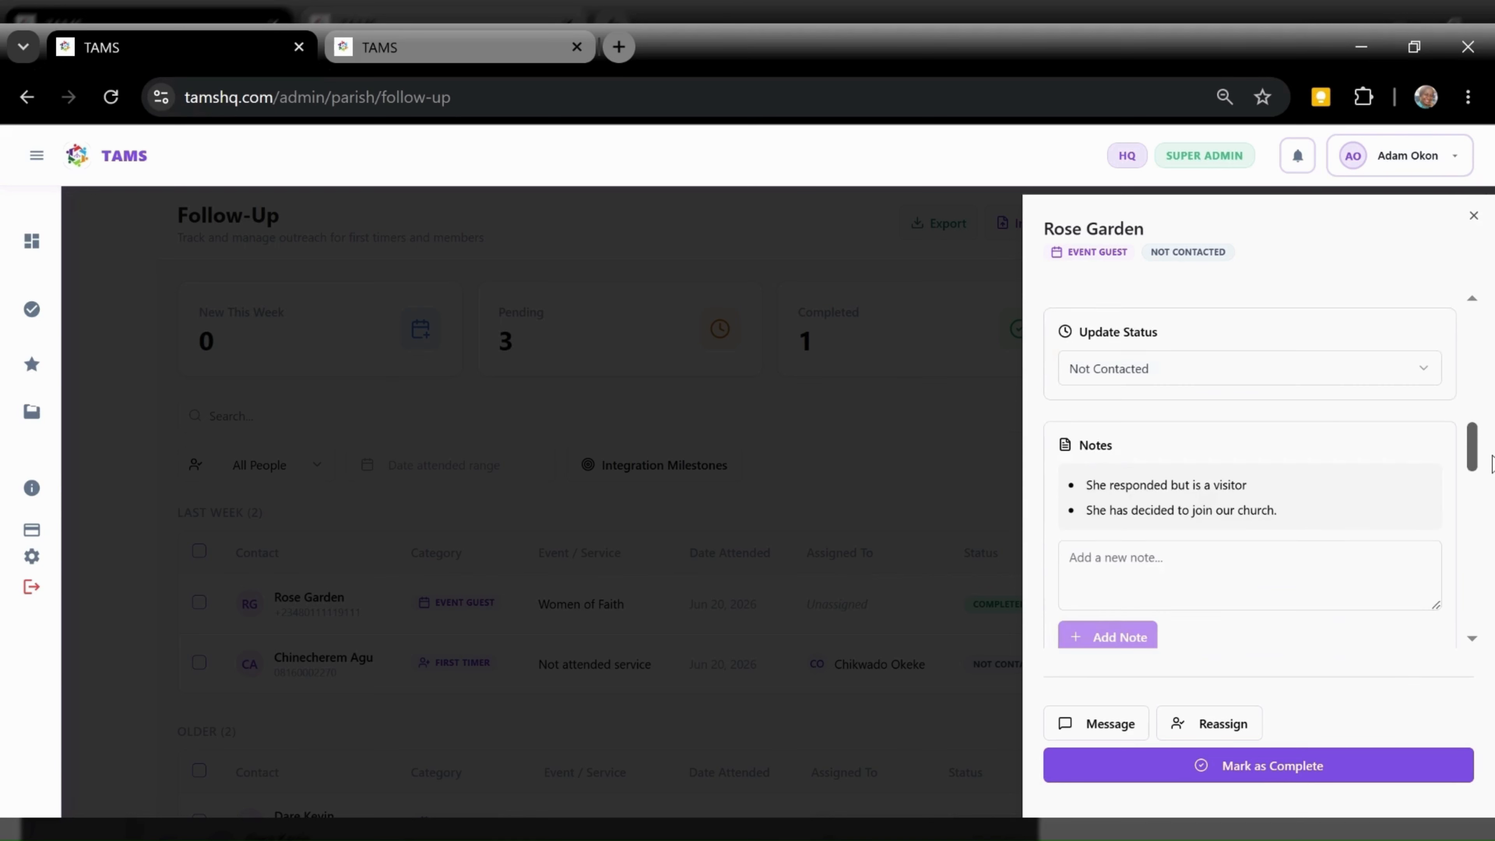
left_click(1250, 574)
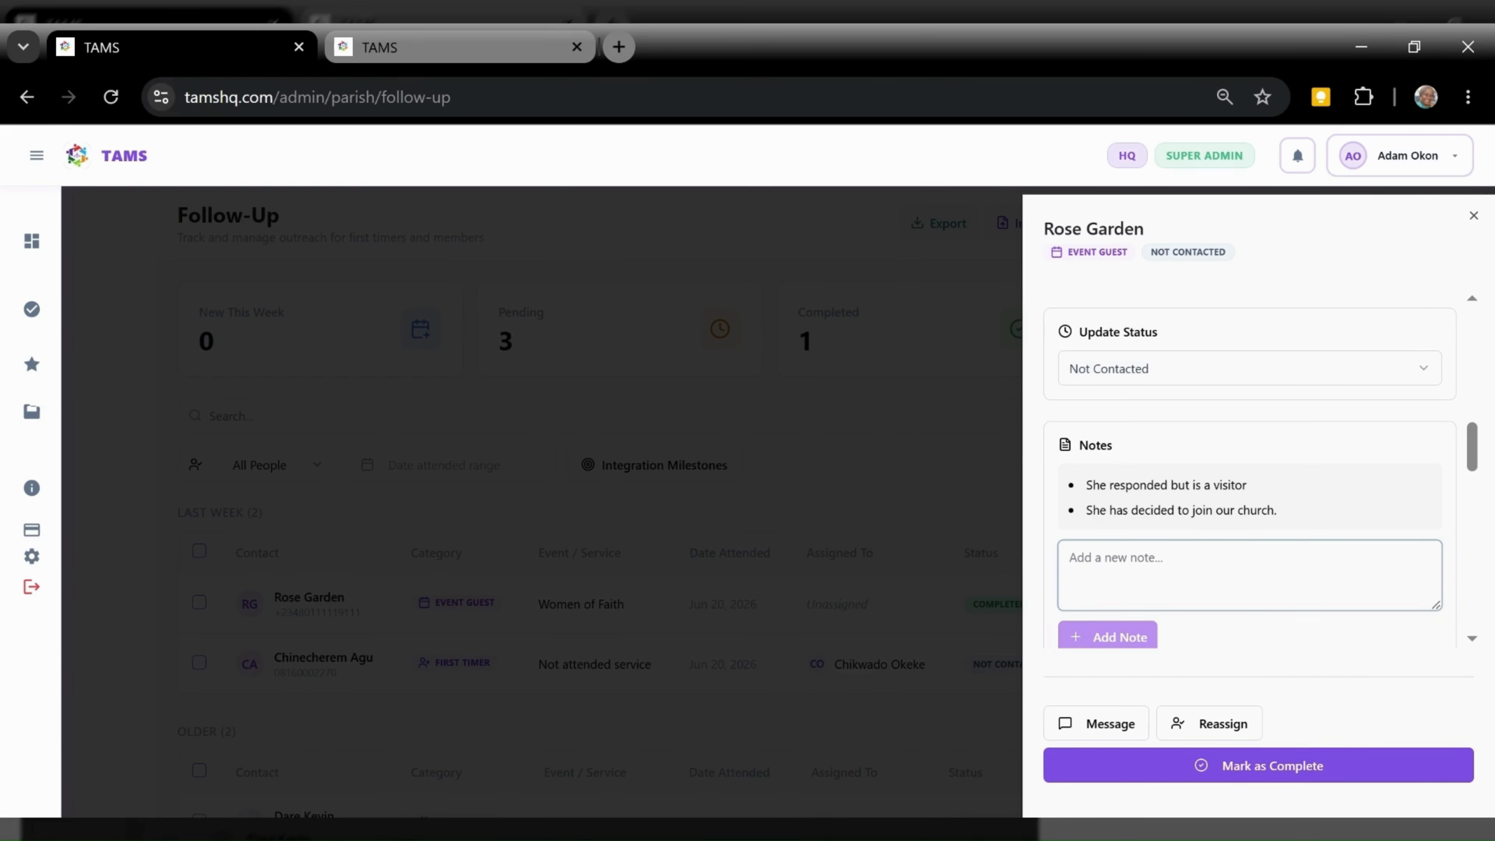
left_click_drag(1472, 465, 1219, 720)
left_click(1219, 723)
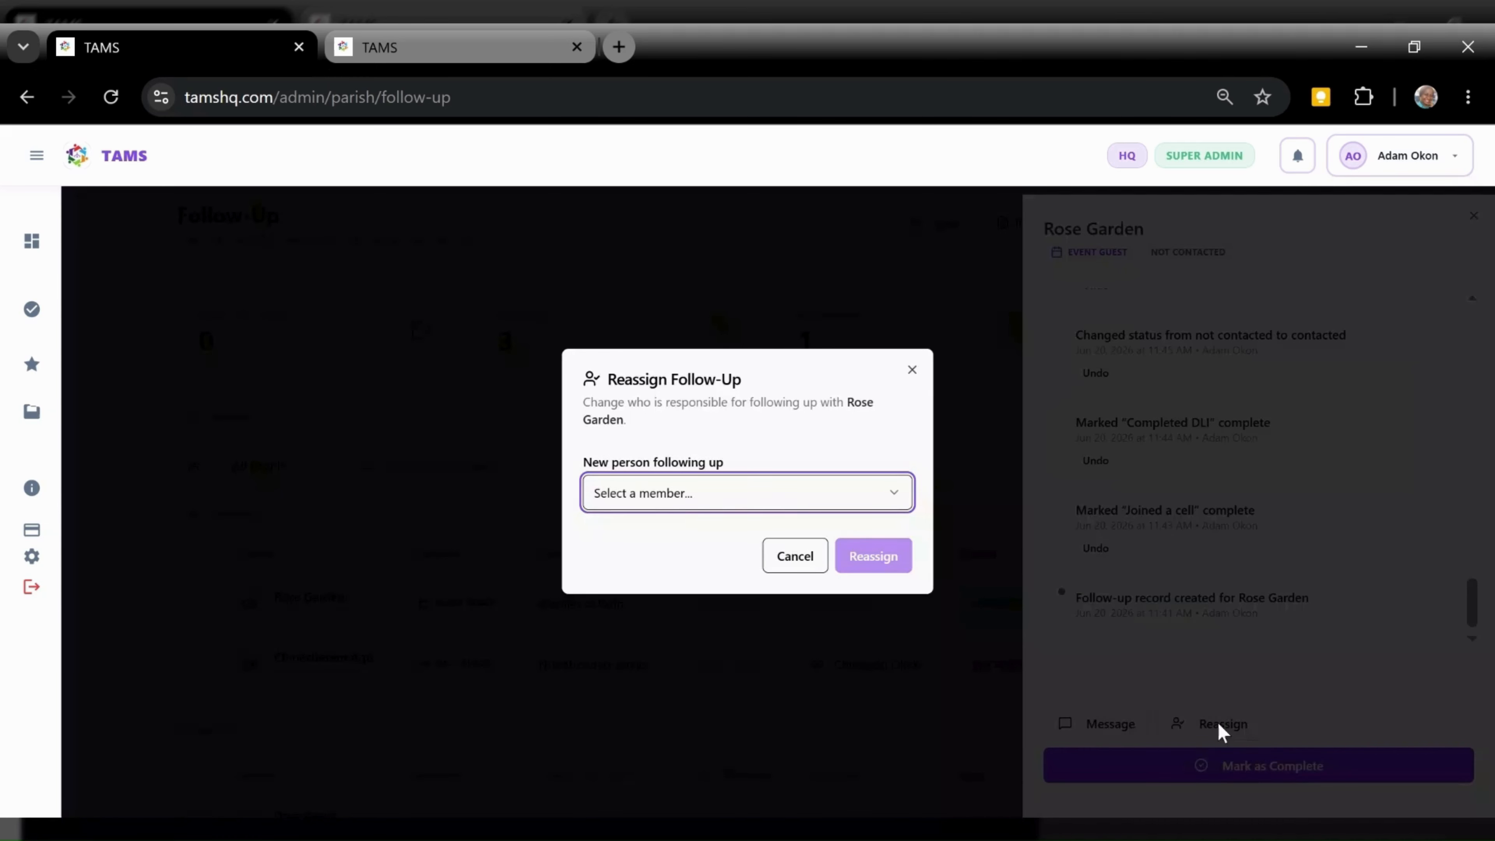
Browse the reassignment member list without choosing anyone, then start a message to the event guest
left_click(680, 510)
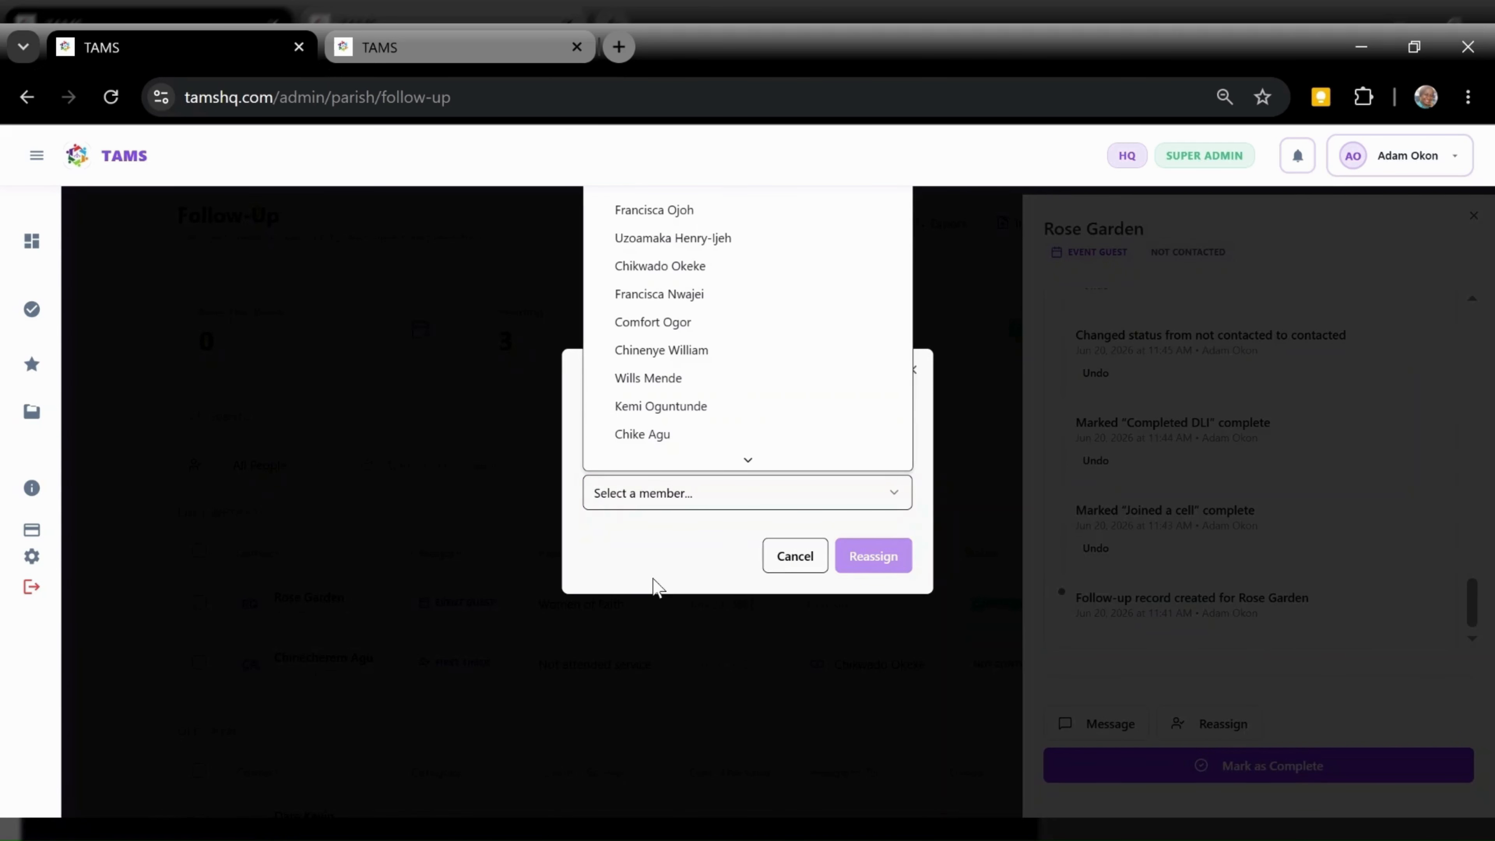
scroll(685, 354, "down", 3)
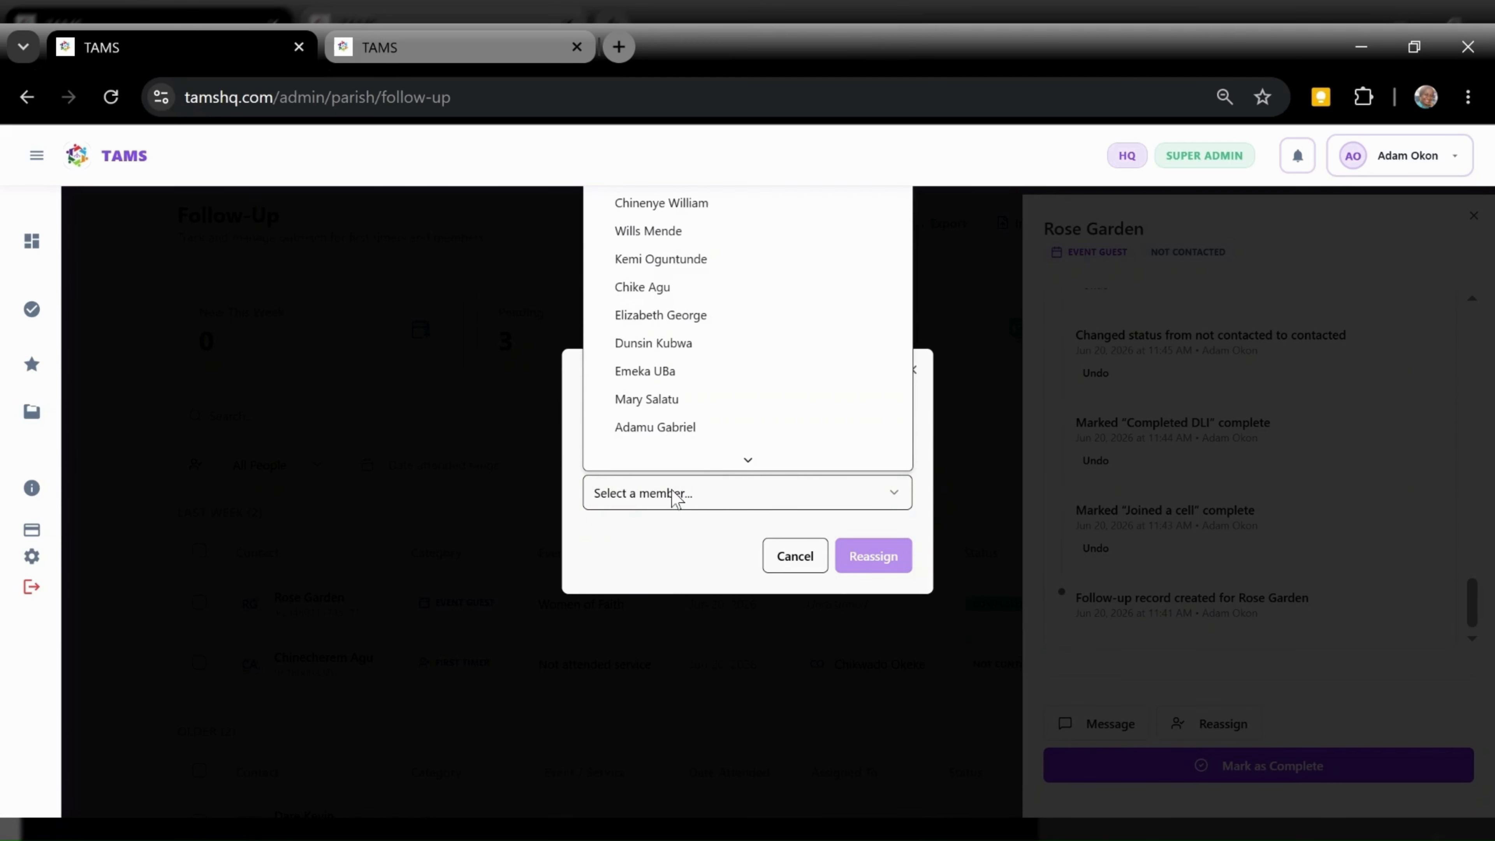
left_click(676, 498)
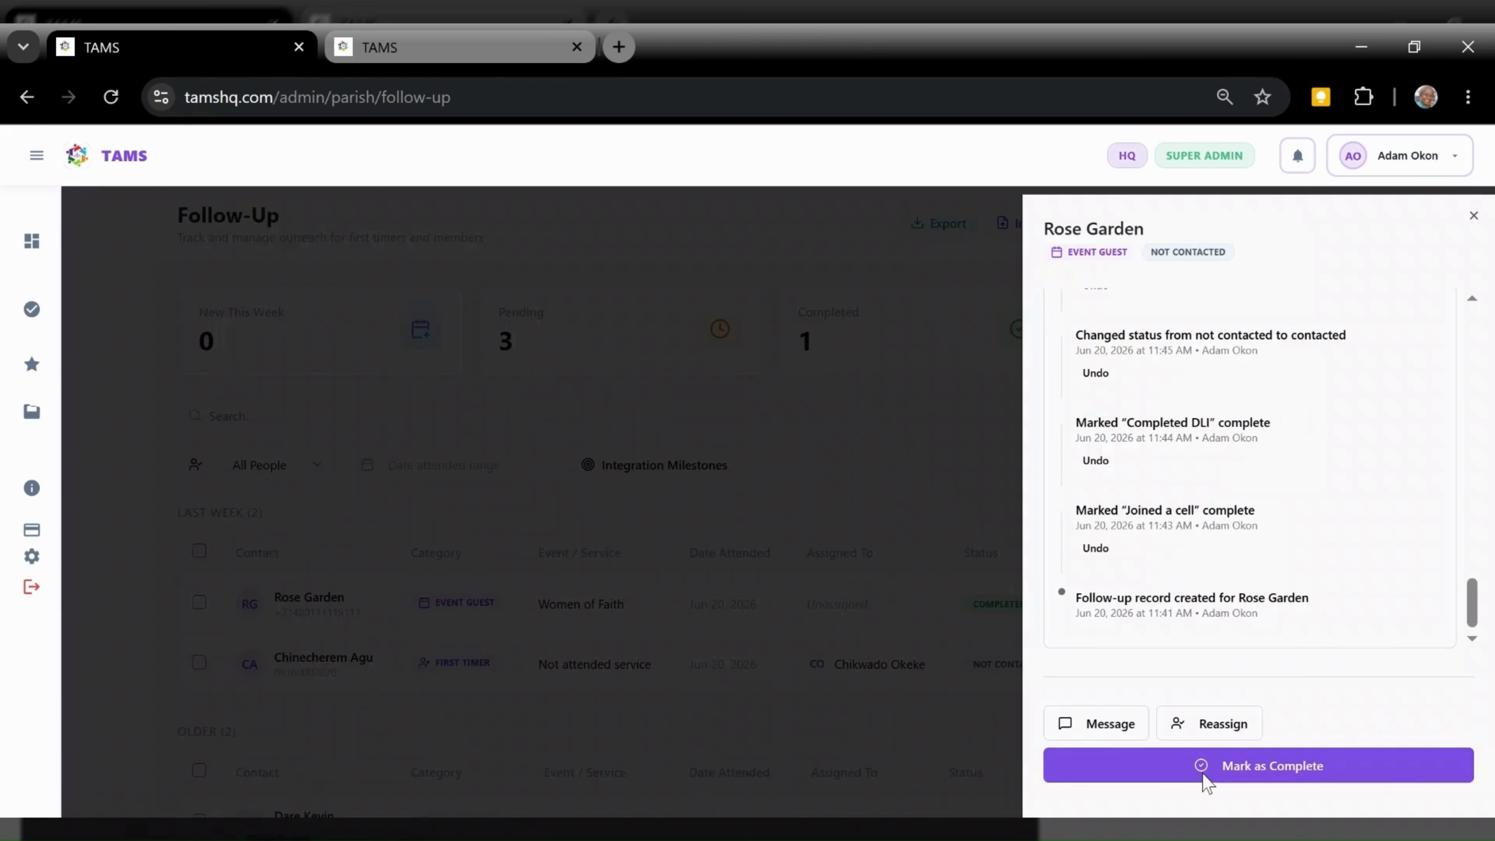
left_click(1086, 725)
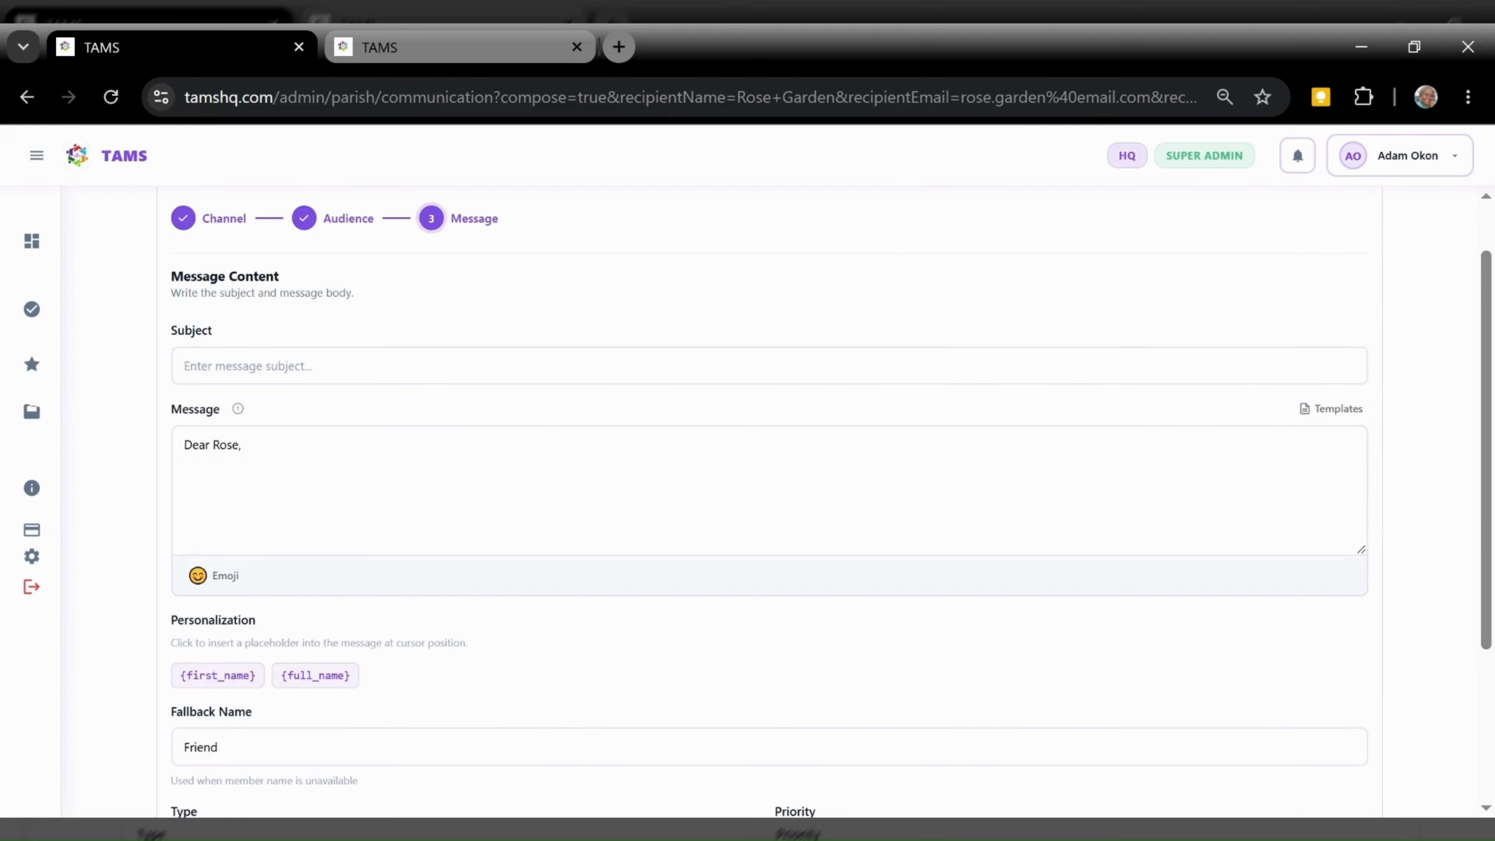
Step back through the composer to delivery channels, then review the email and phone recipients
scroll(1486, 592, "down", 1)
scroll(1486, 592, "down", 3)
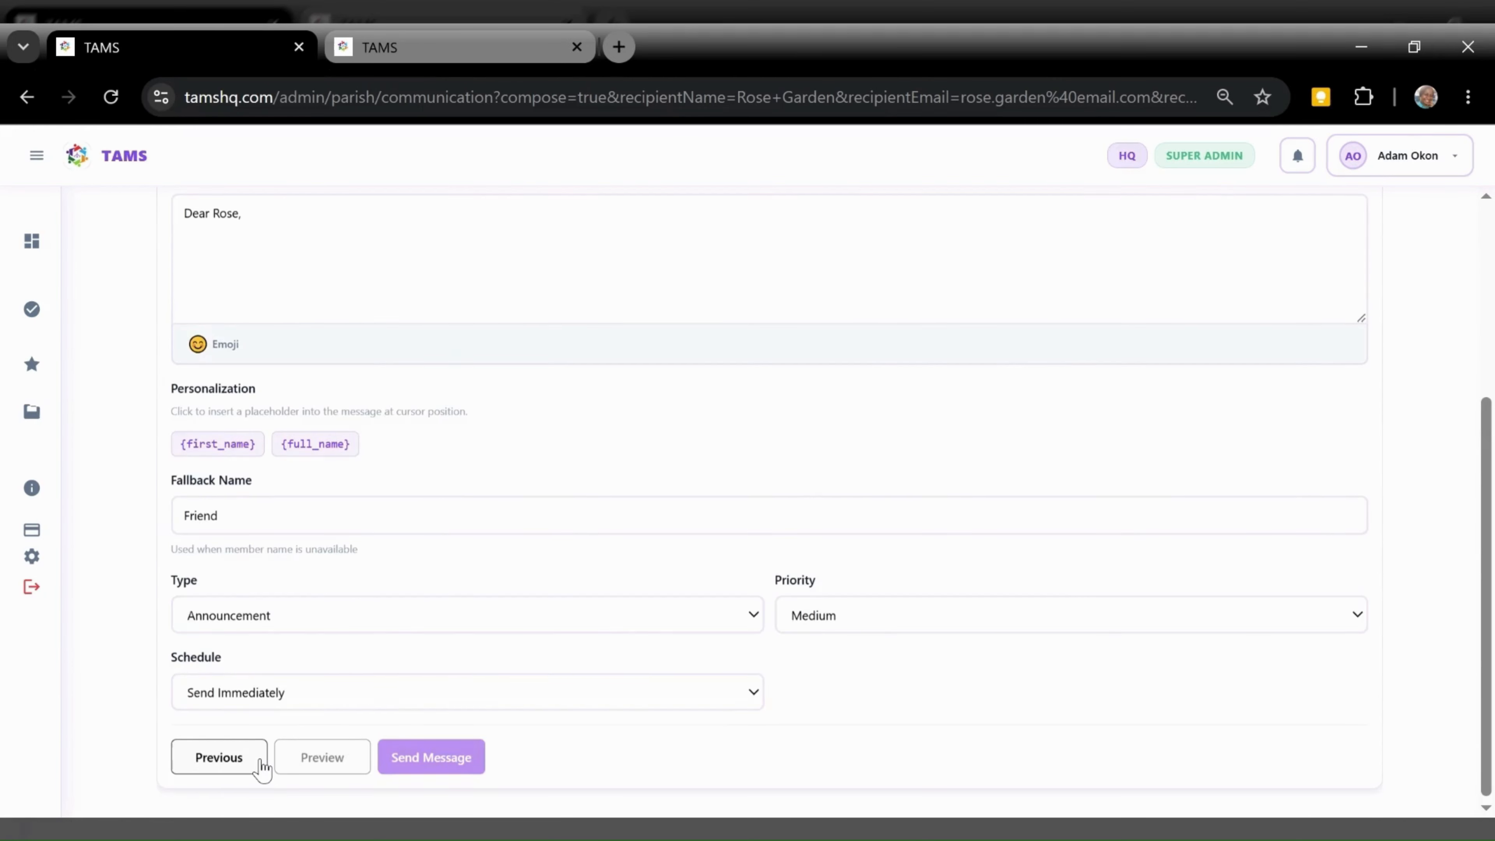
left_click(261, 766)
left_click(261, 767)
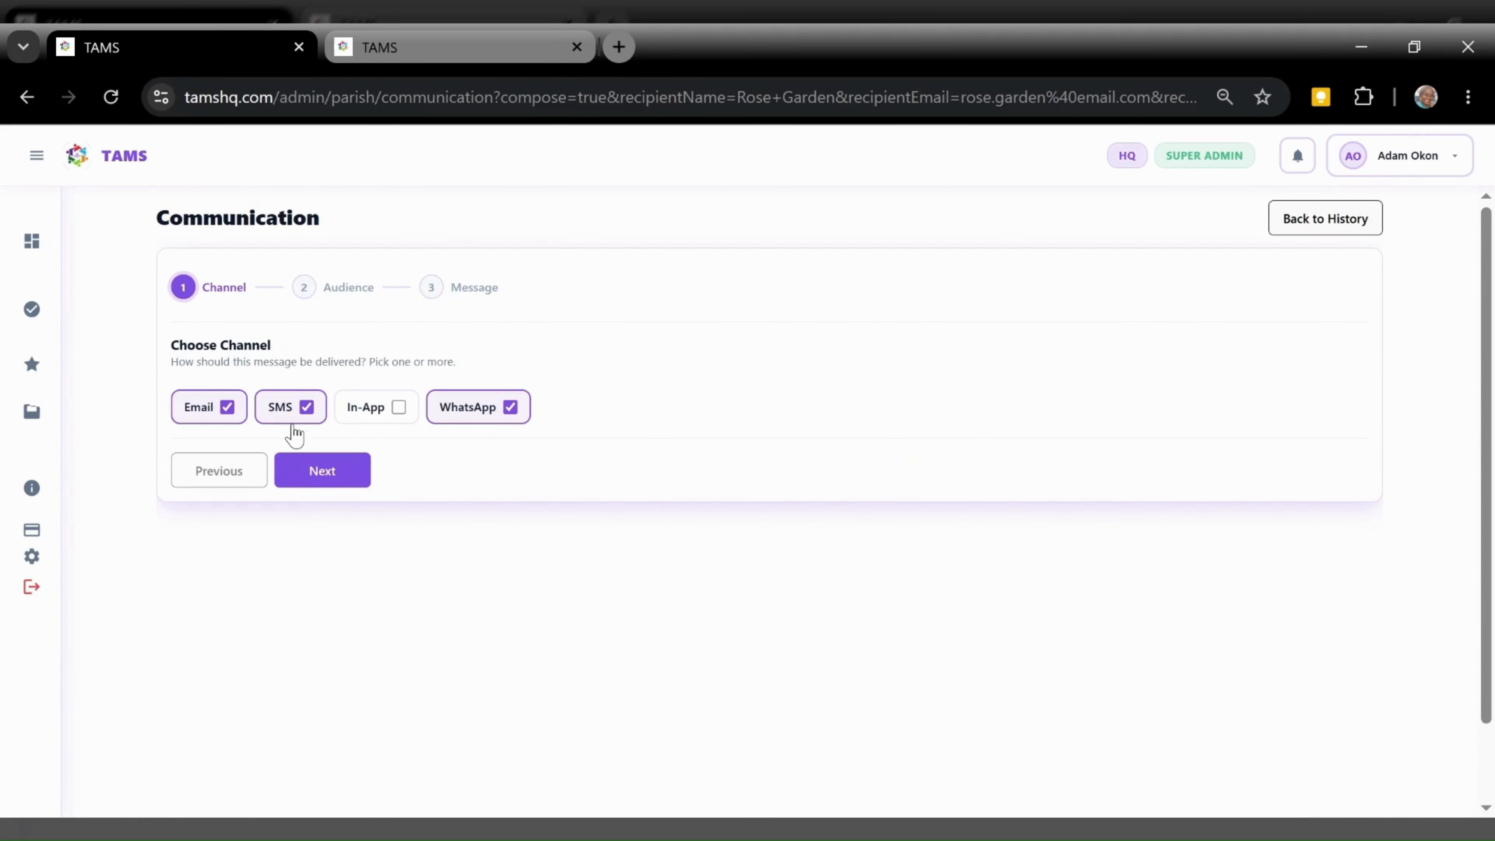
left_click(316, 474)
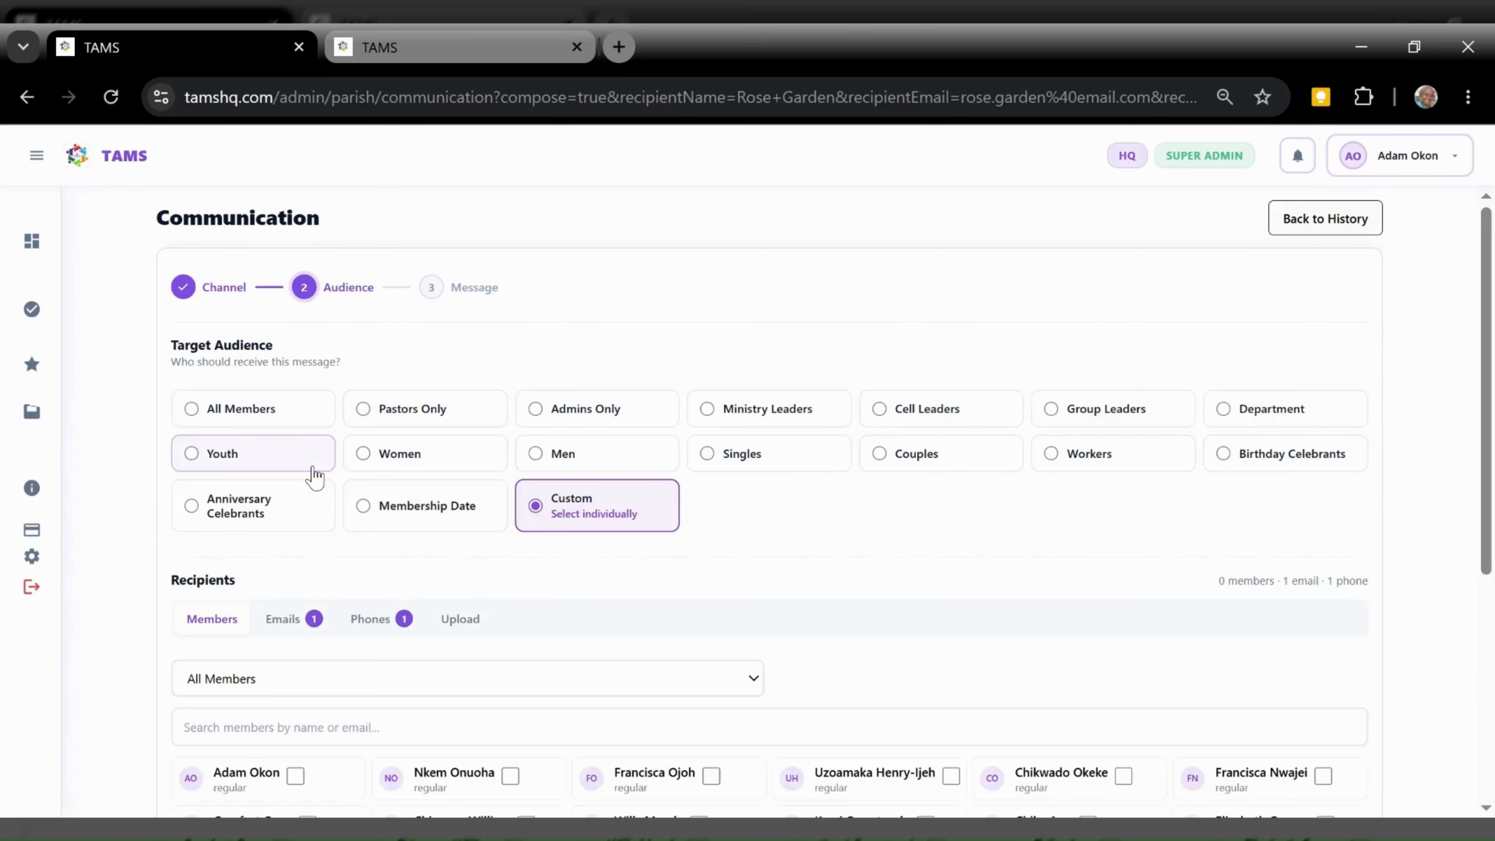
left_click(314, 626)
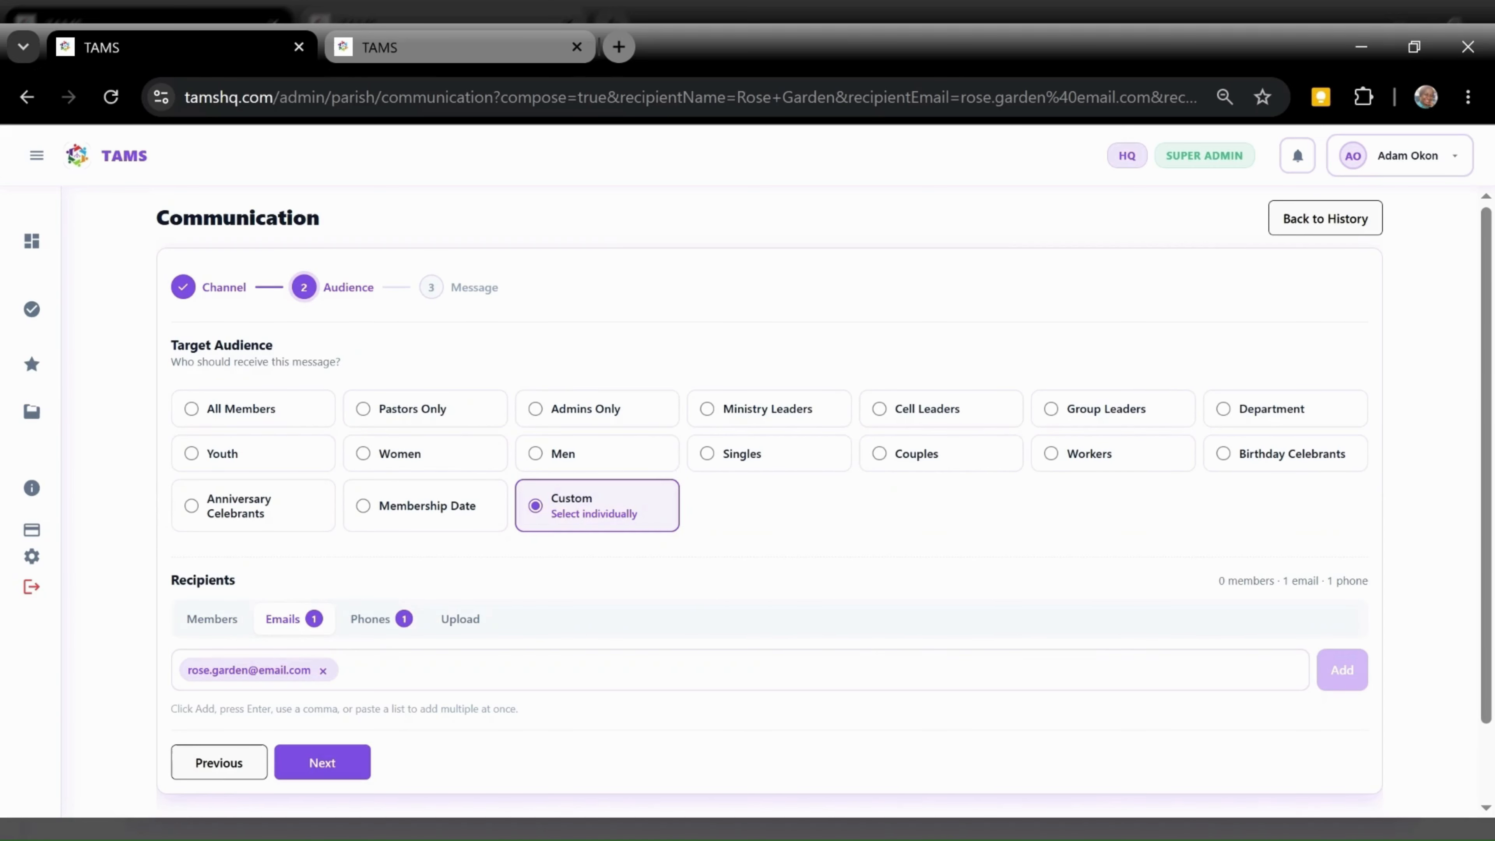
left_click(374, 631)
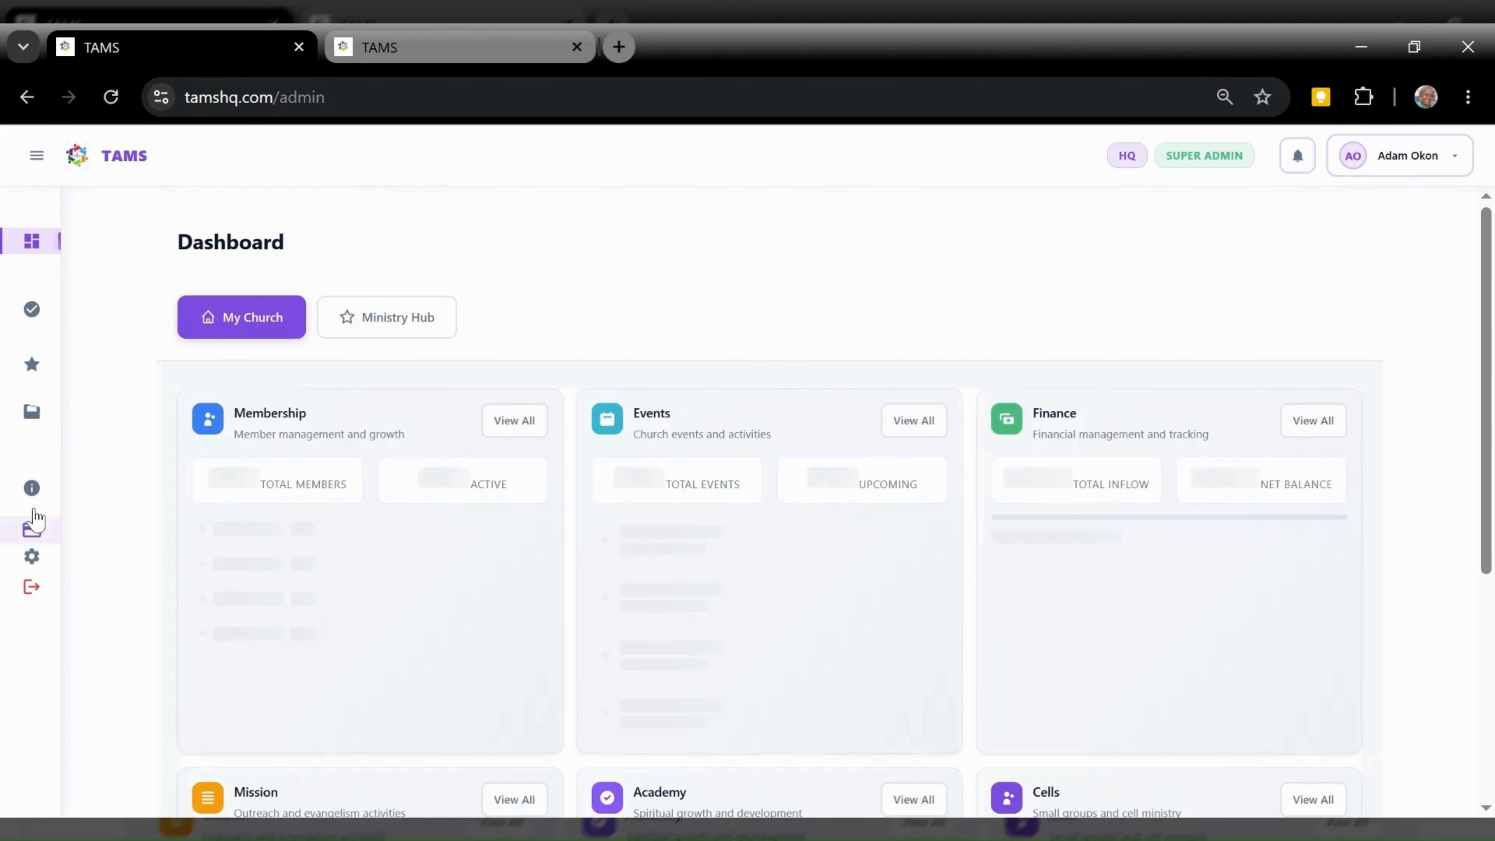
Return to the Follow-Up list, check a row's actions menu, and begin a new follow-up record
left_click(37, 155)
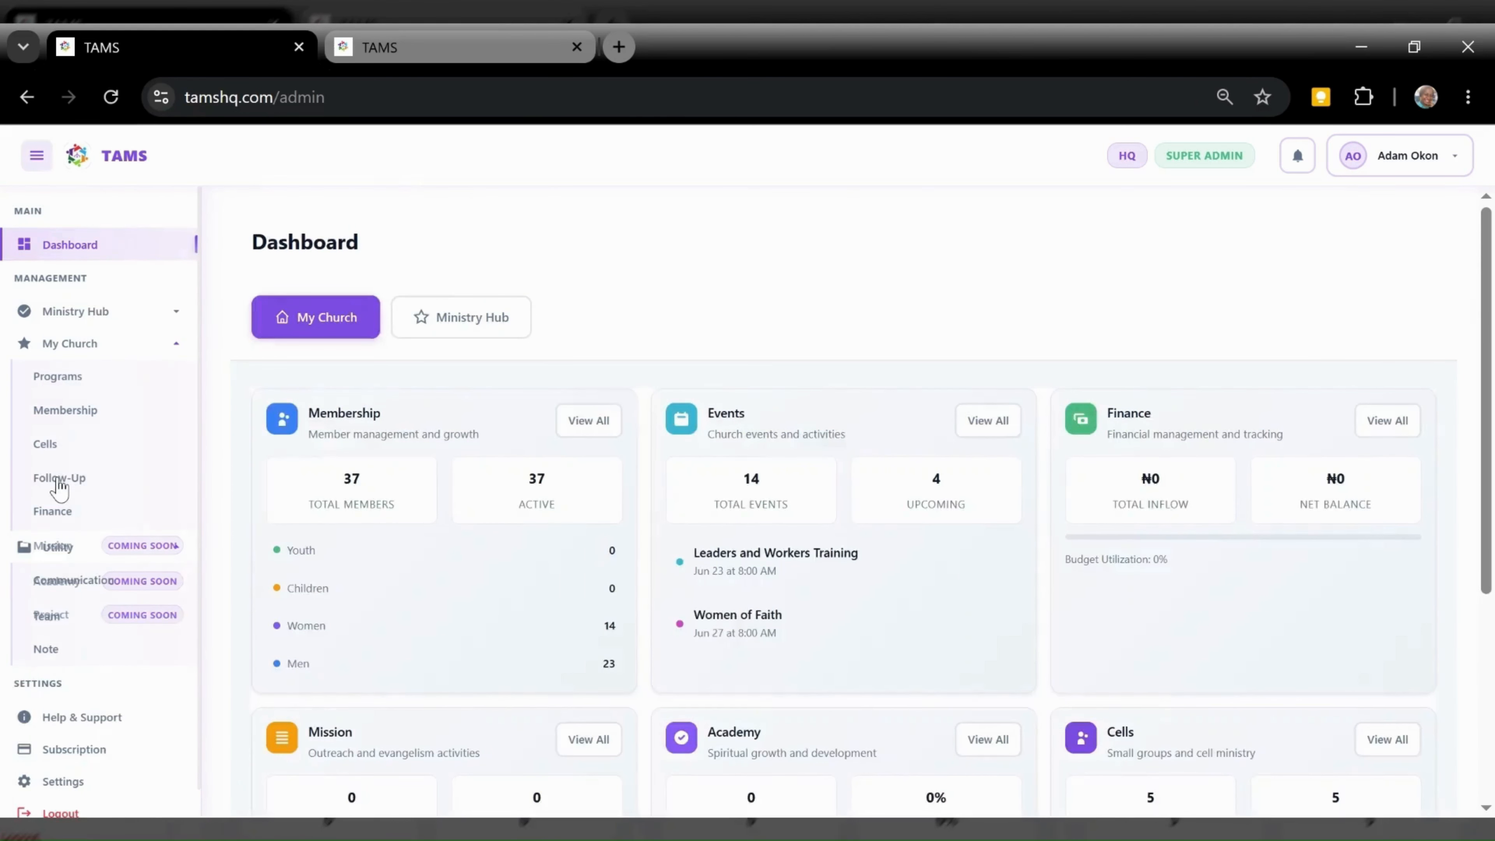
left_click(60, 480)
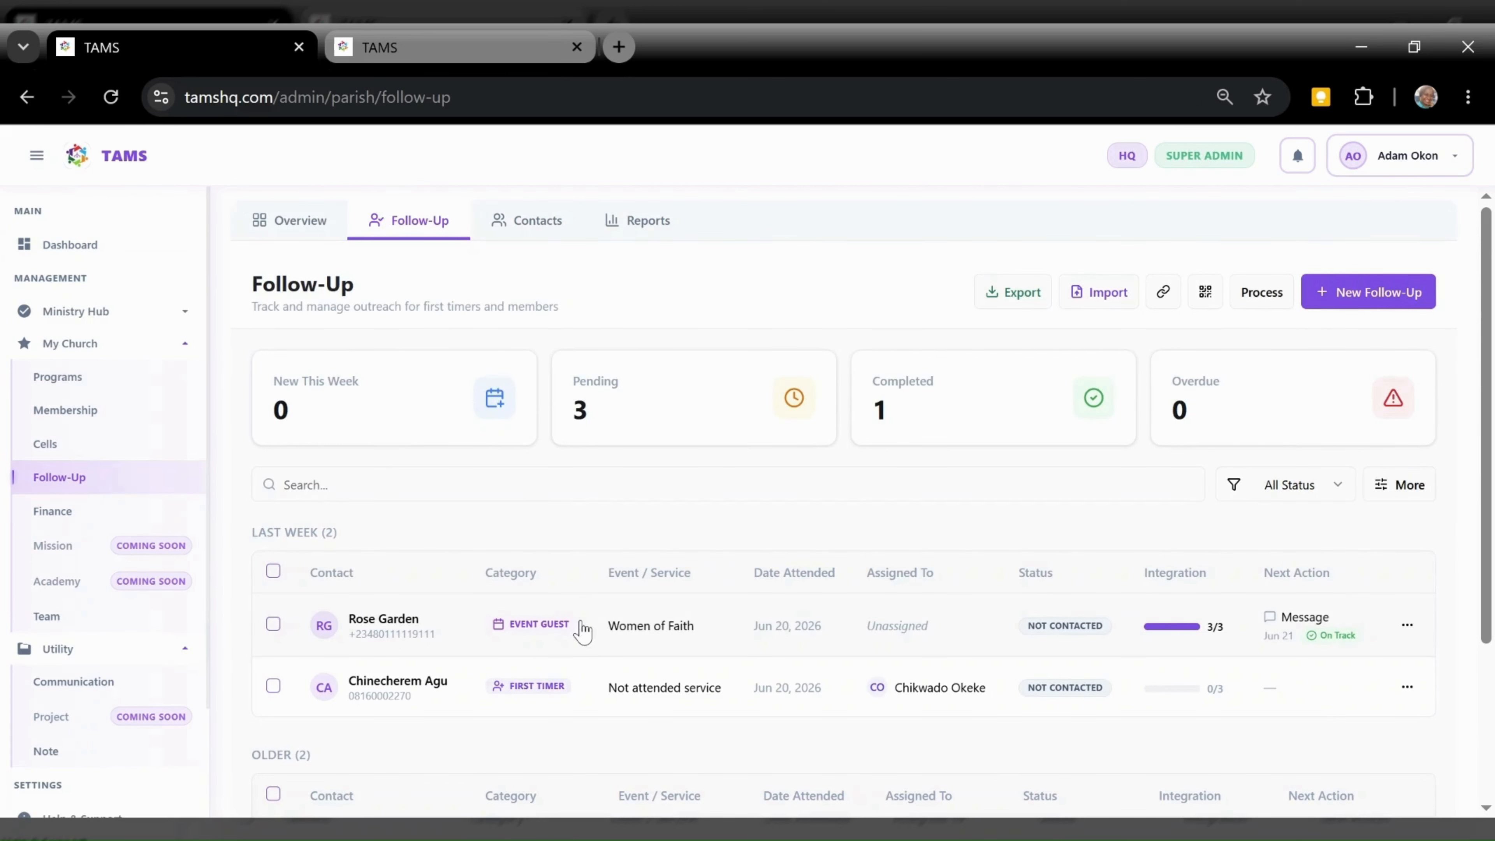
left_click(1411, 620)
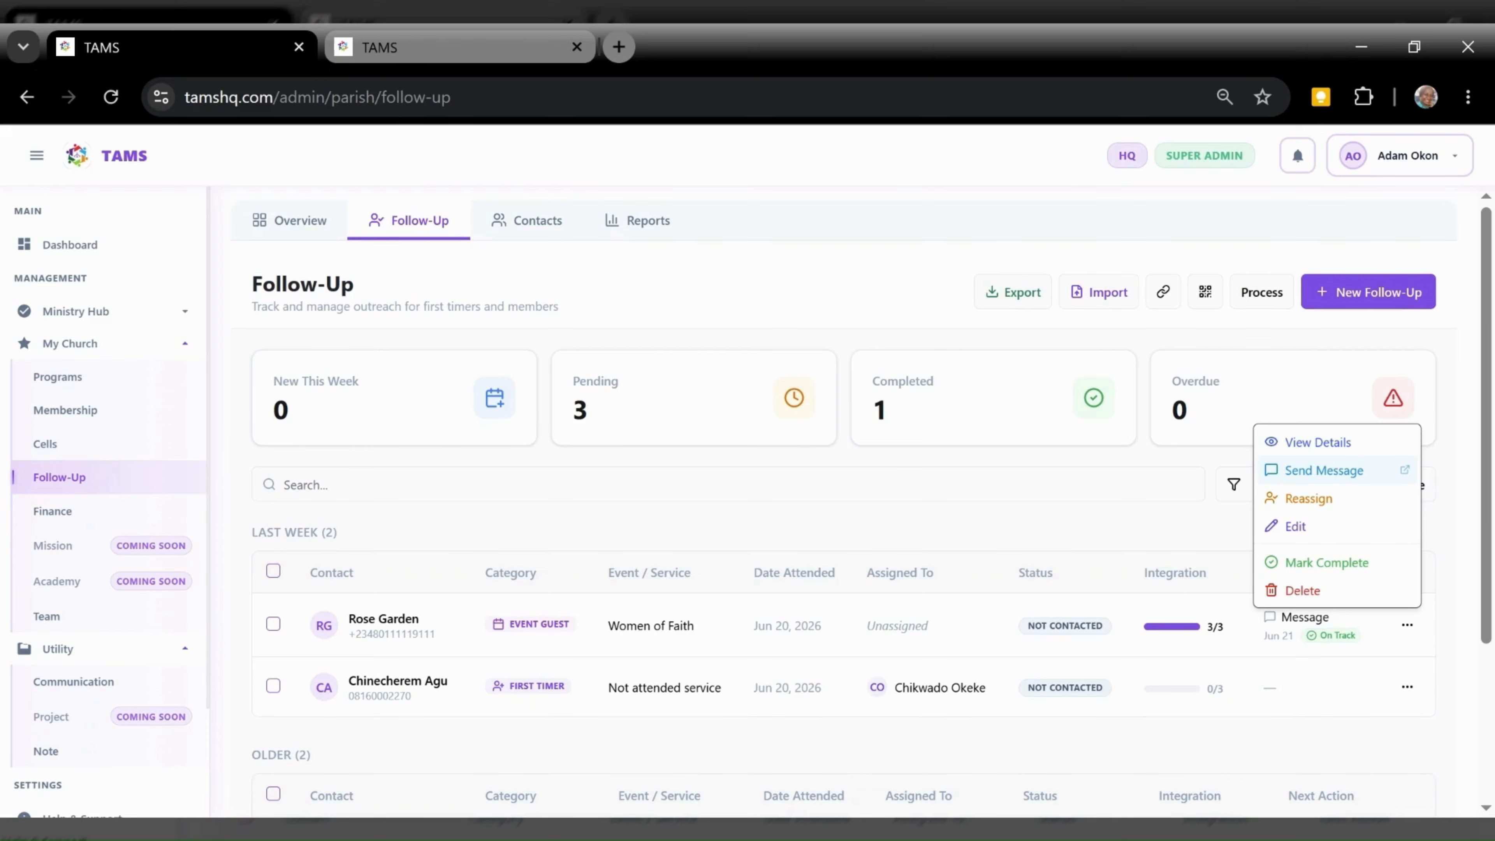
left_click(880, 616)
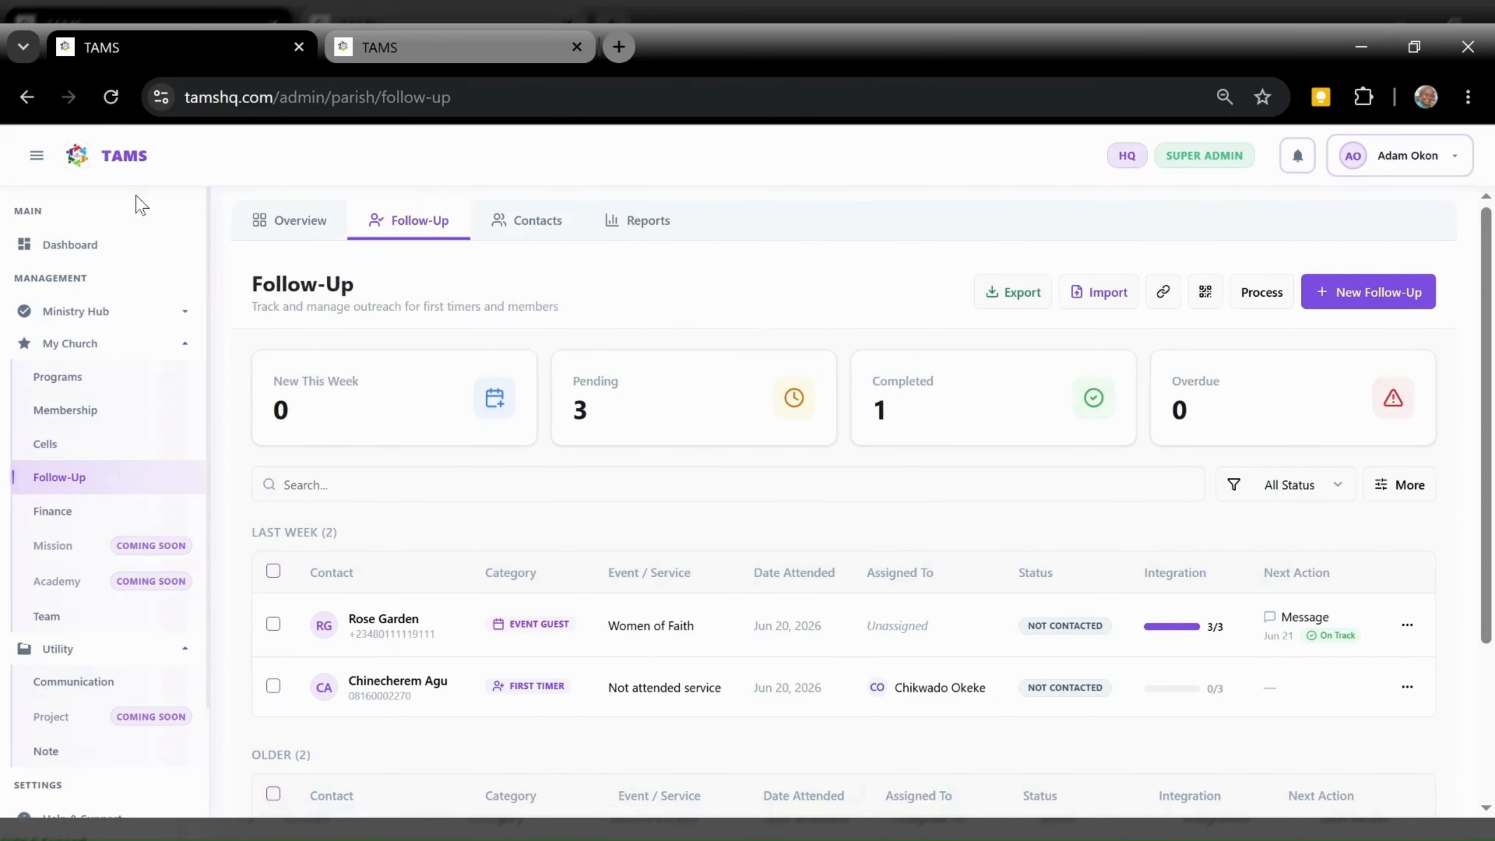
left_click(36, 156)
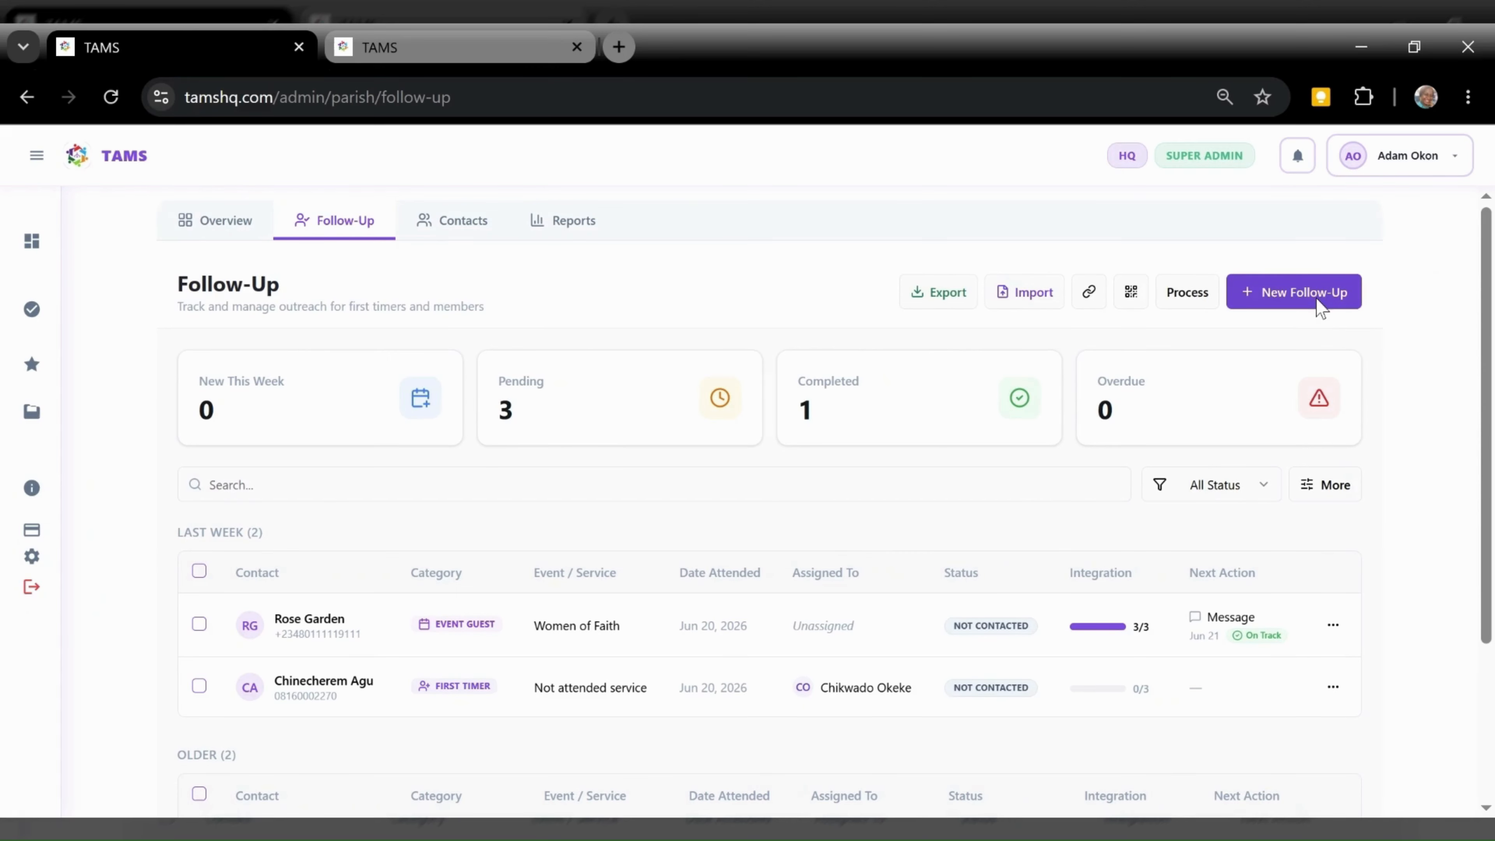
left_click(1294, 291)
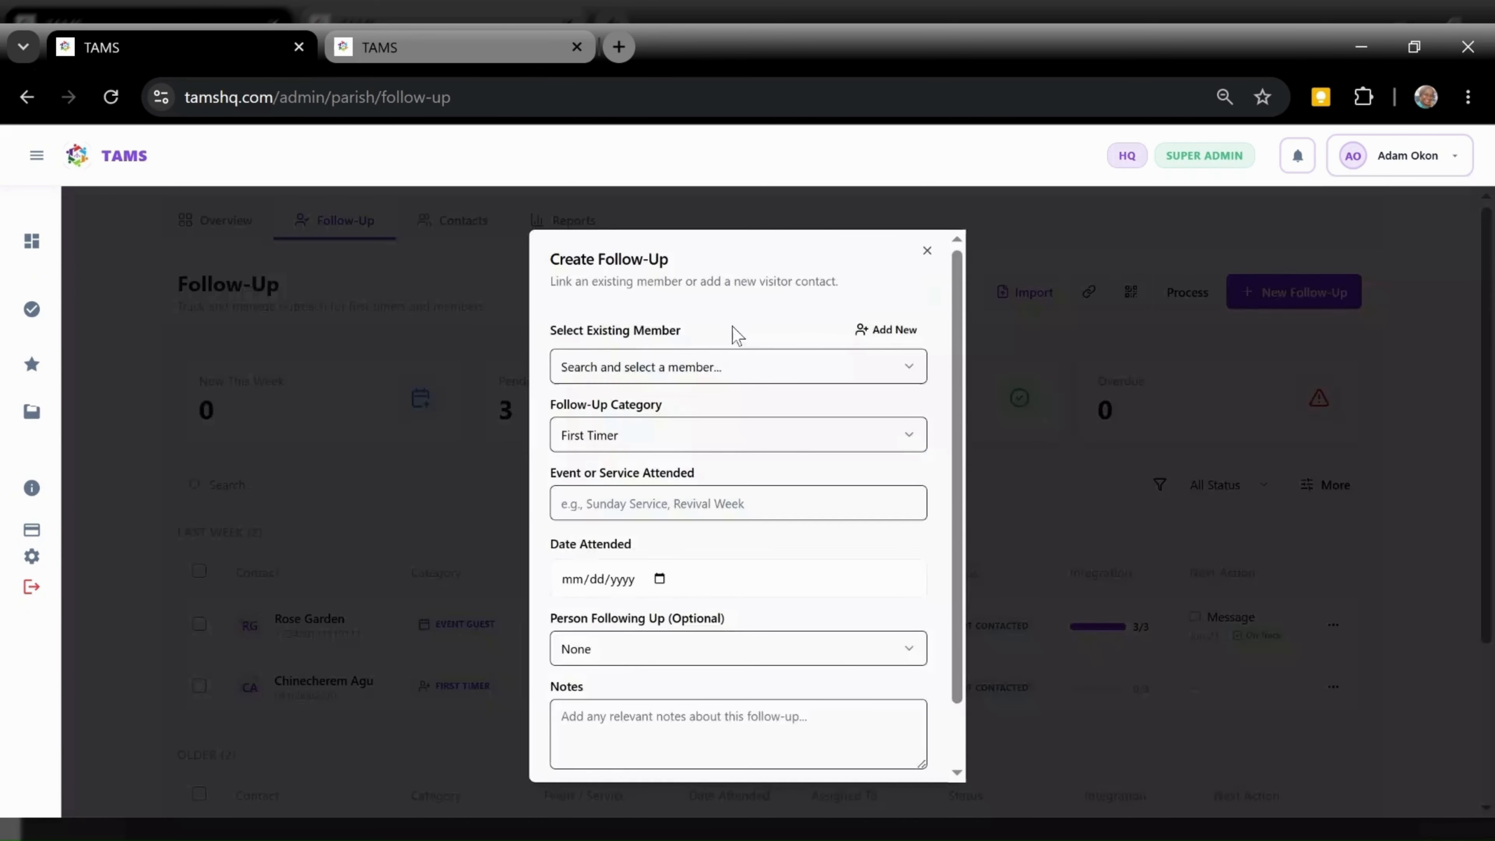
Enter a new visitor contact with the person's full name, phone number and e-mail address
left_click(886, 330)
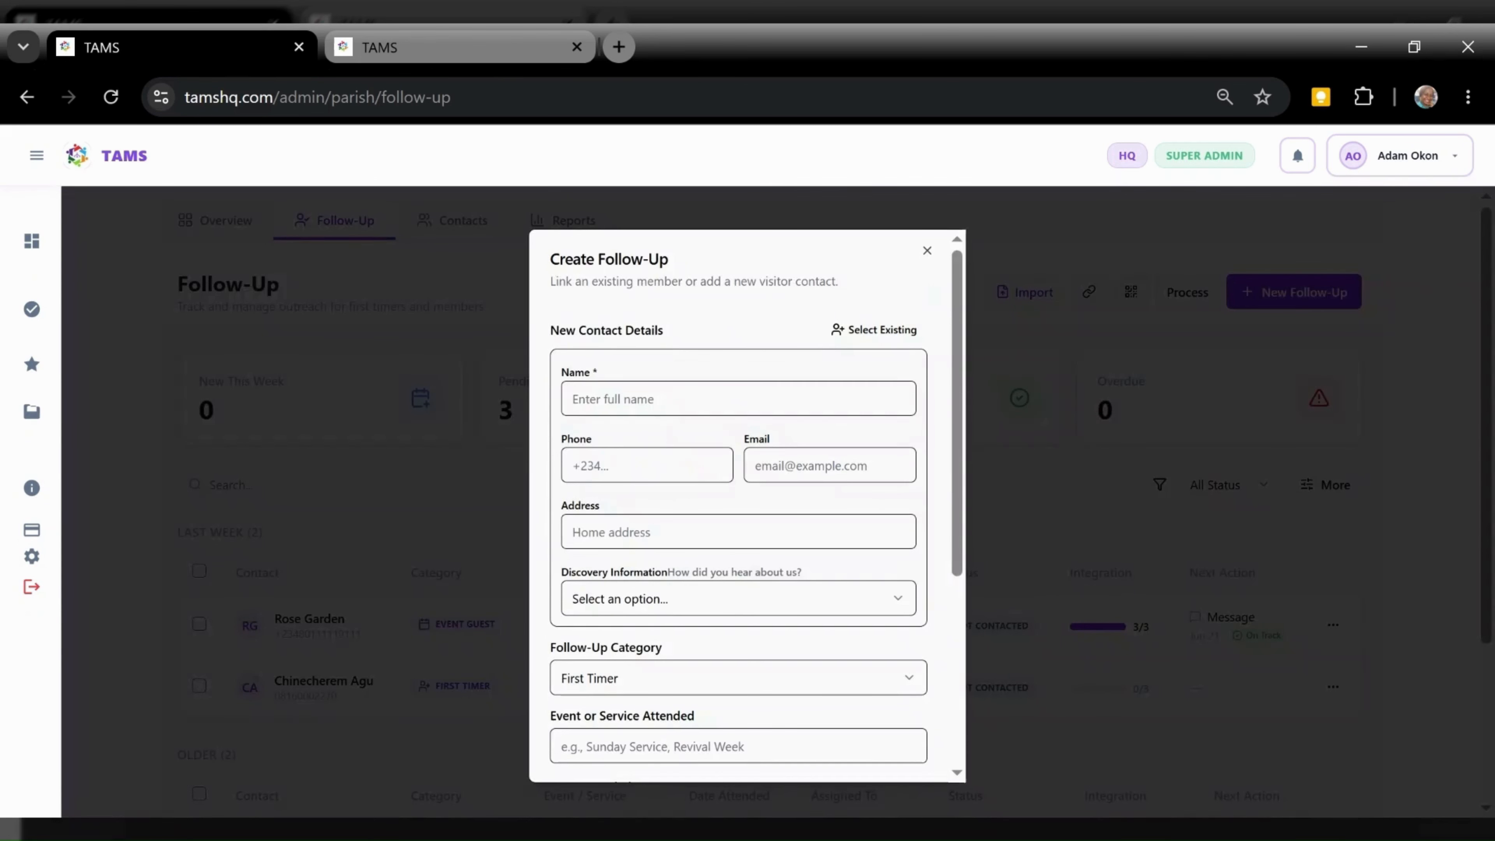
left_click(738, 399)
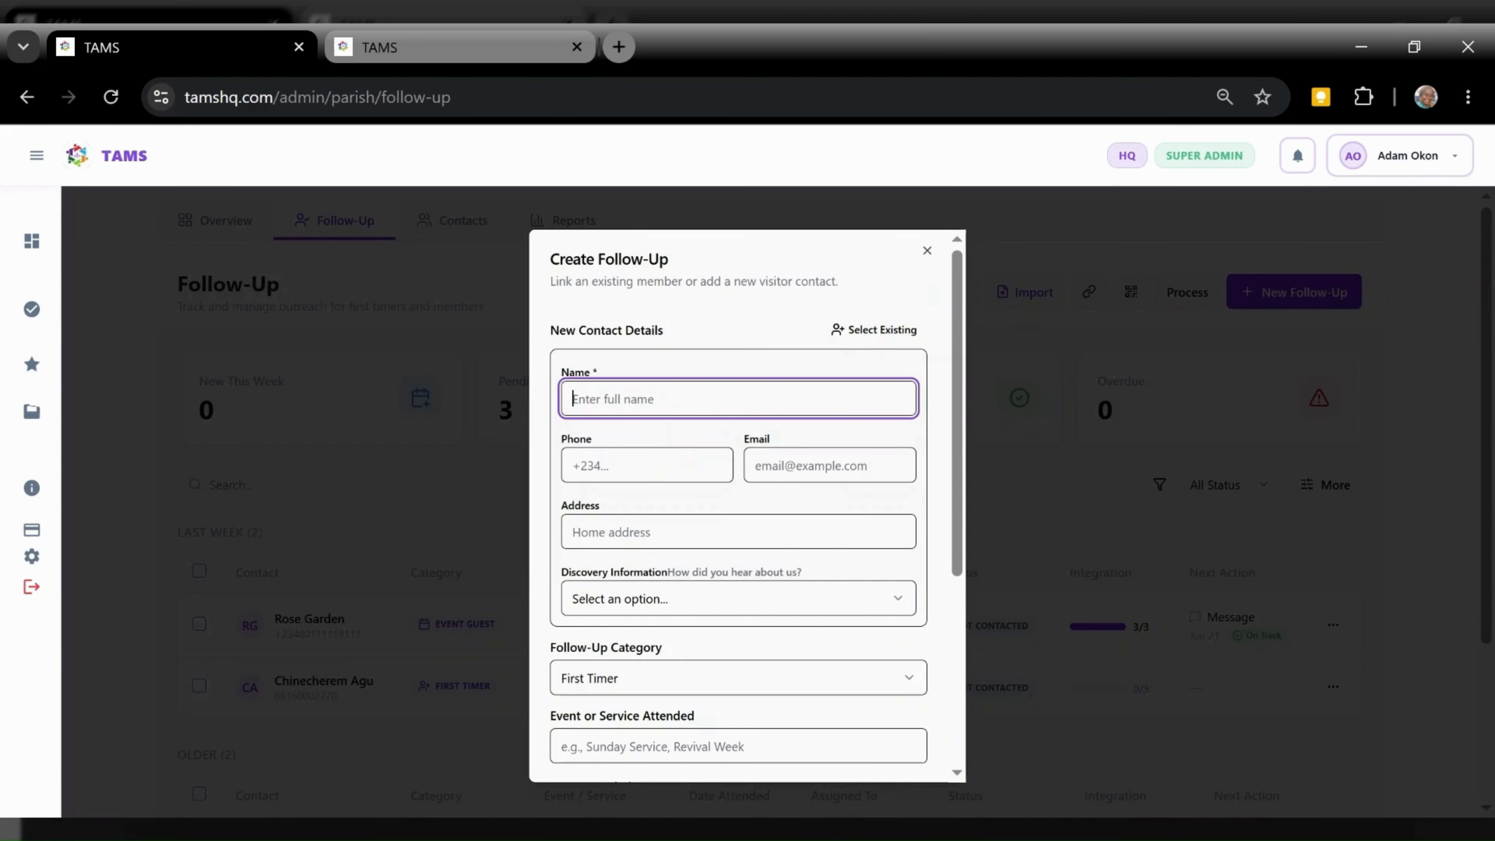
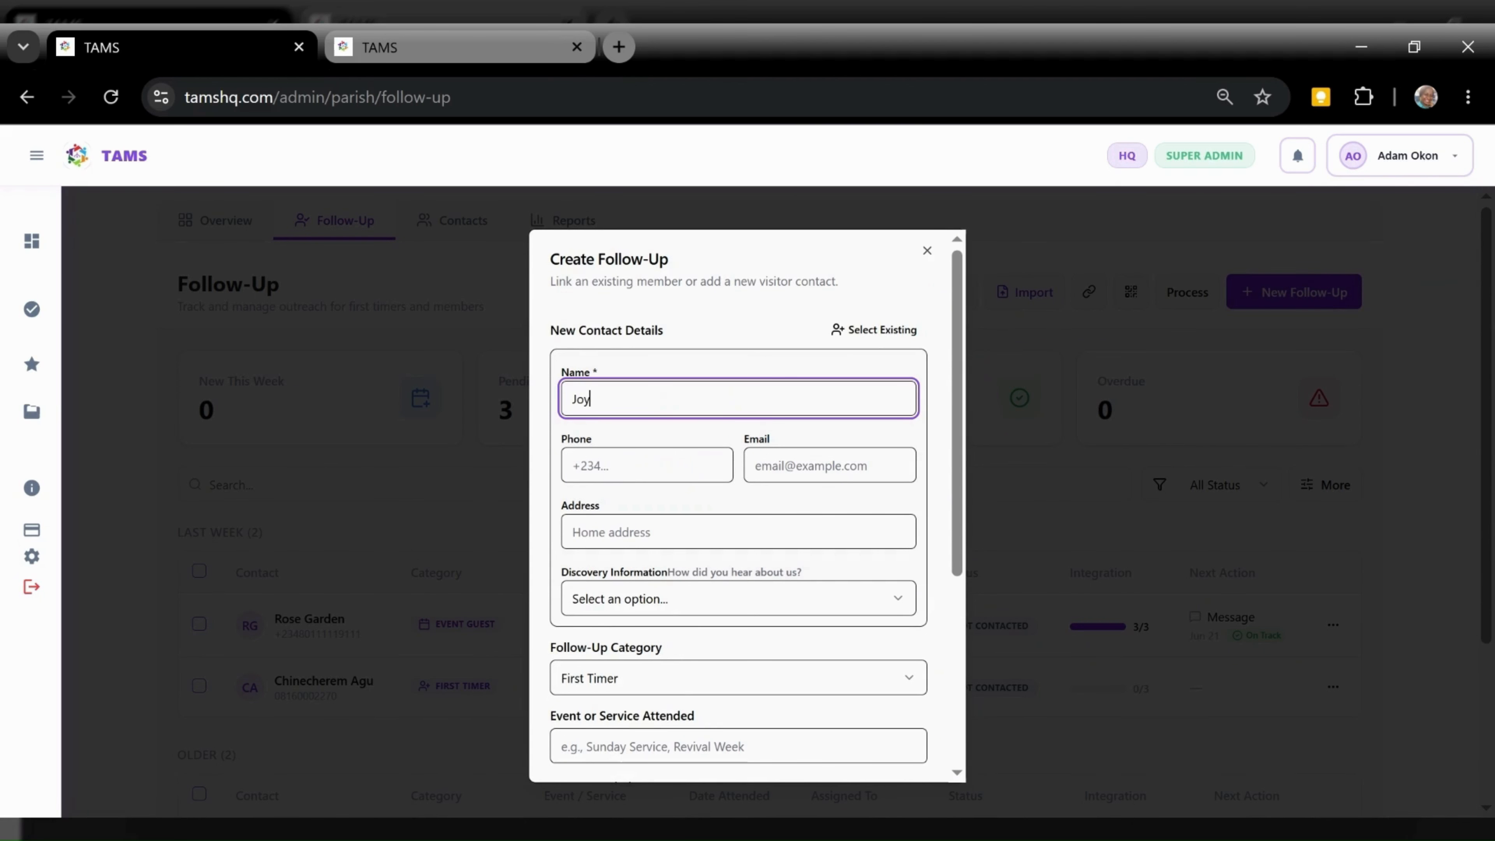
key("Tab")
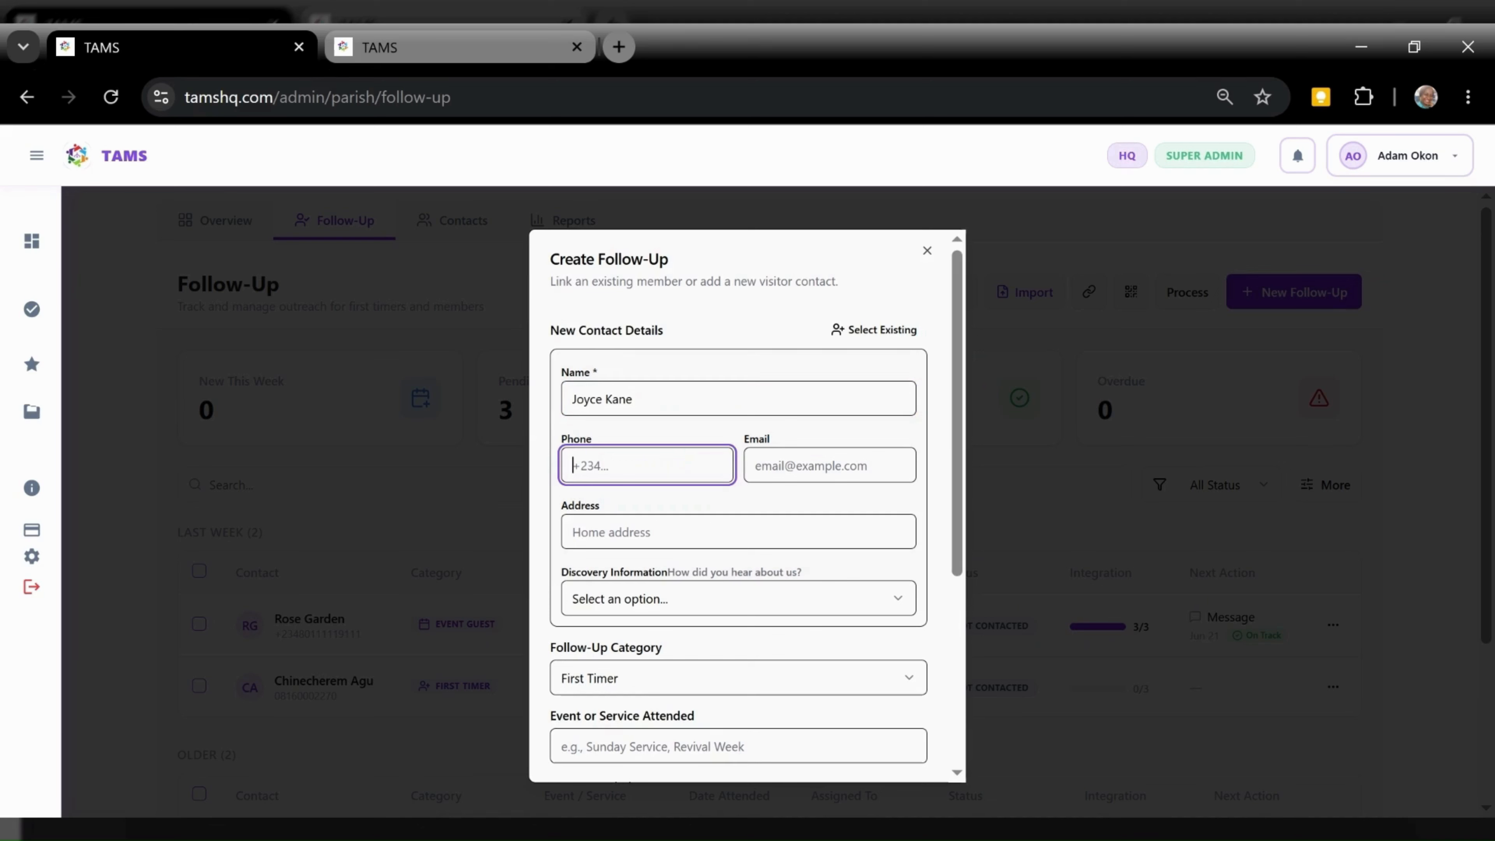
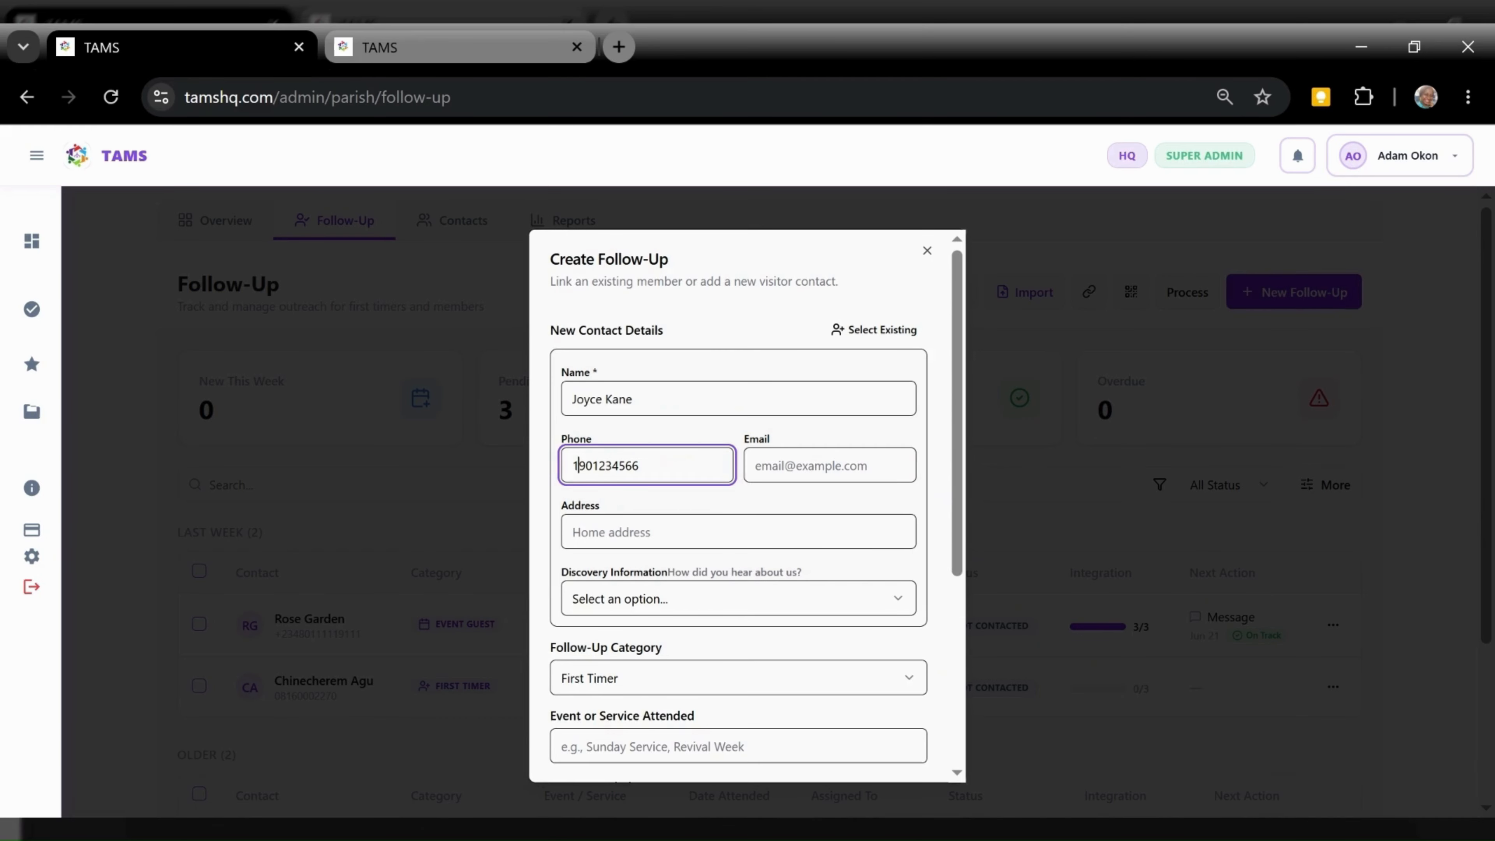
left_click(829, 466)
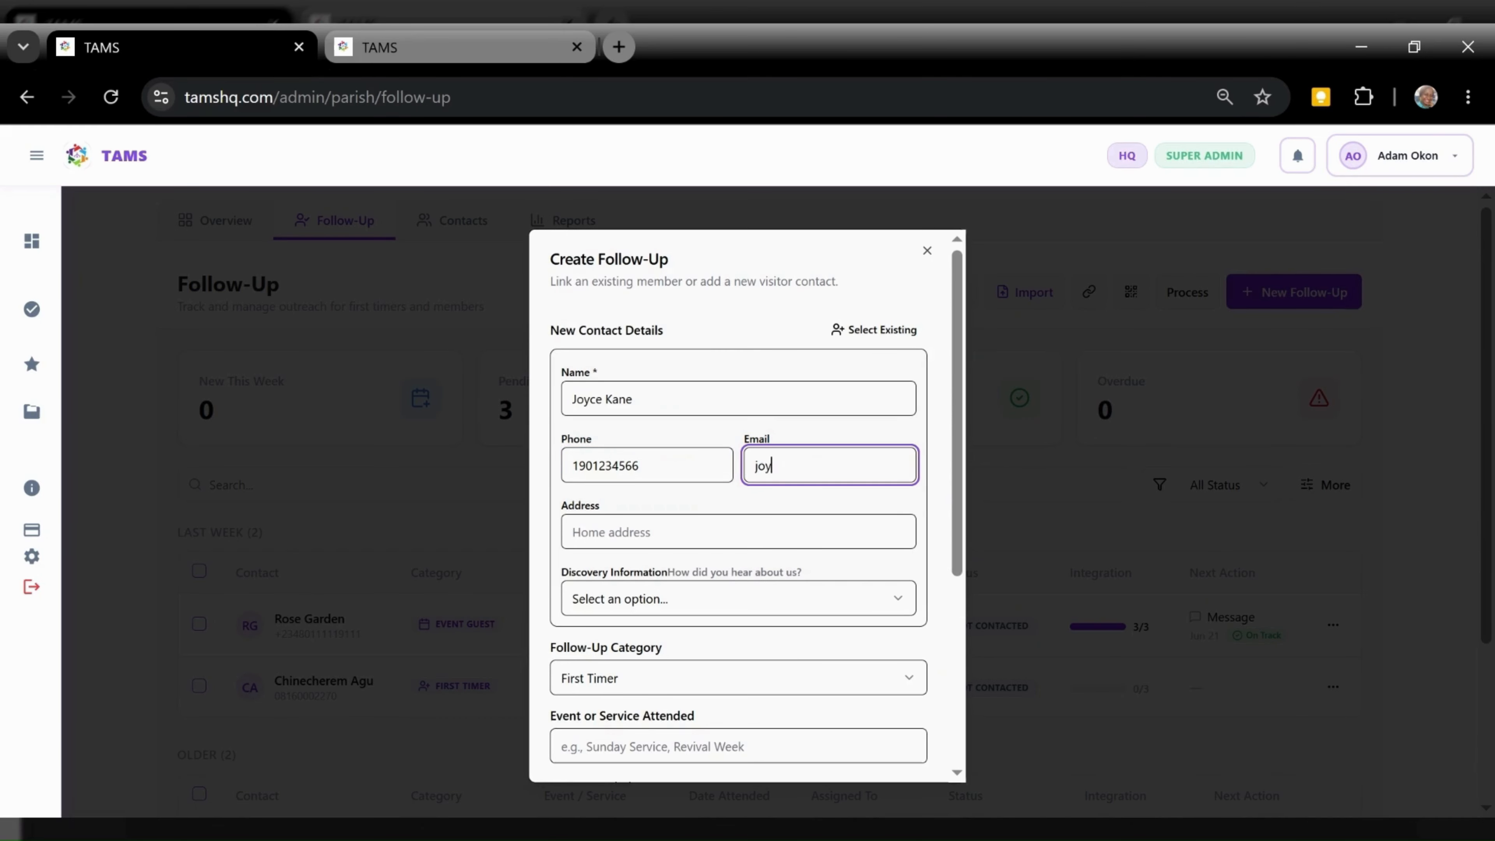
left_click_drag(957, 497, 945, 555)
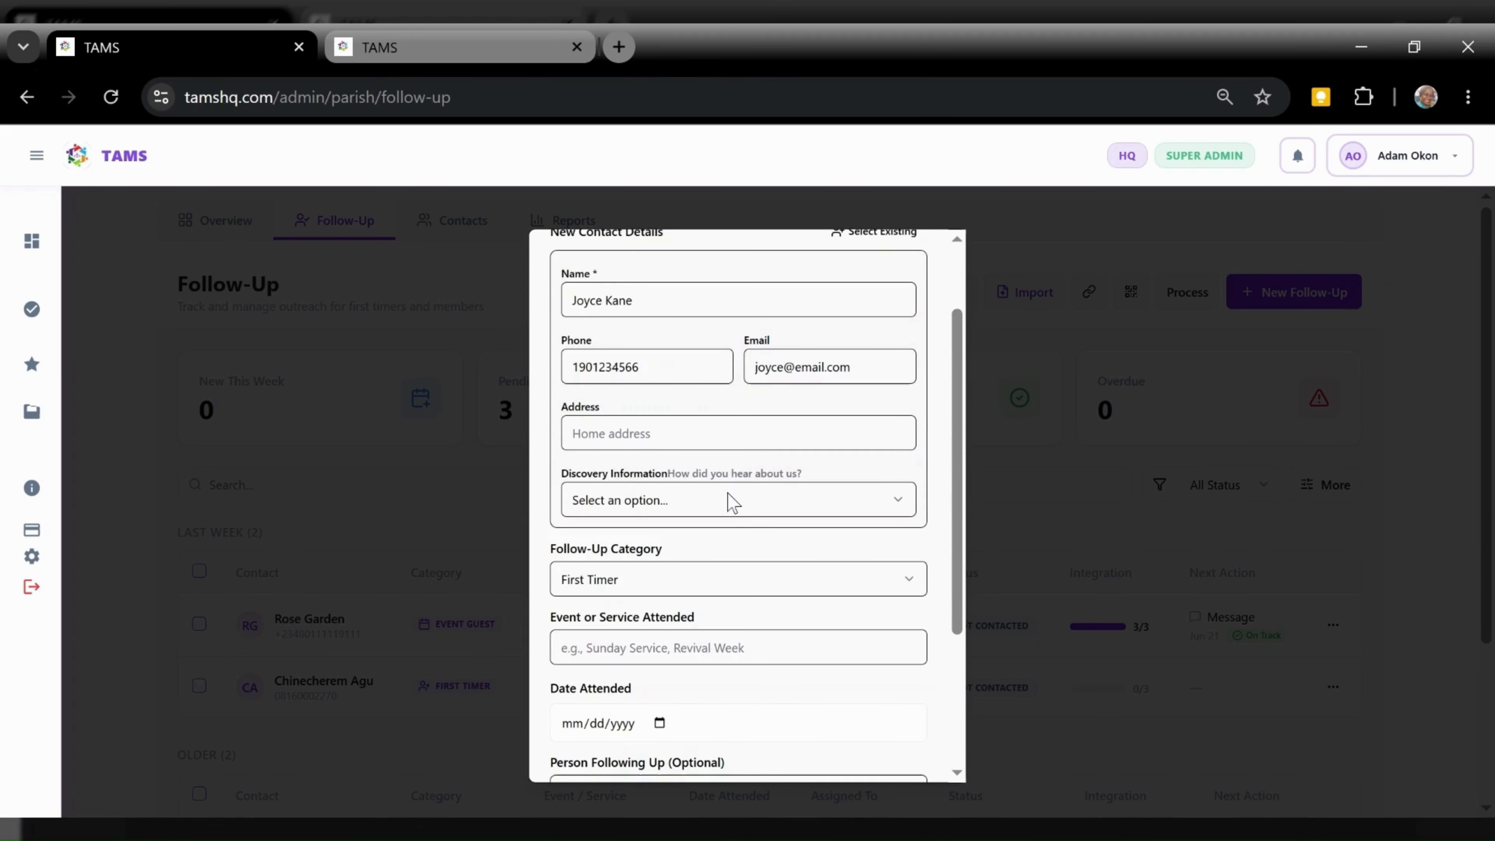
Set discovery source Social Media, category First Timer, and event Sunday Service
left_click(728, 495)
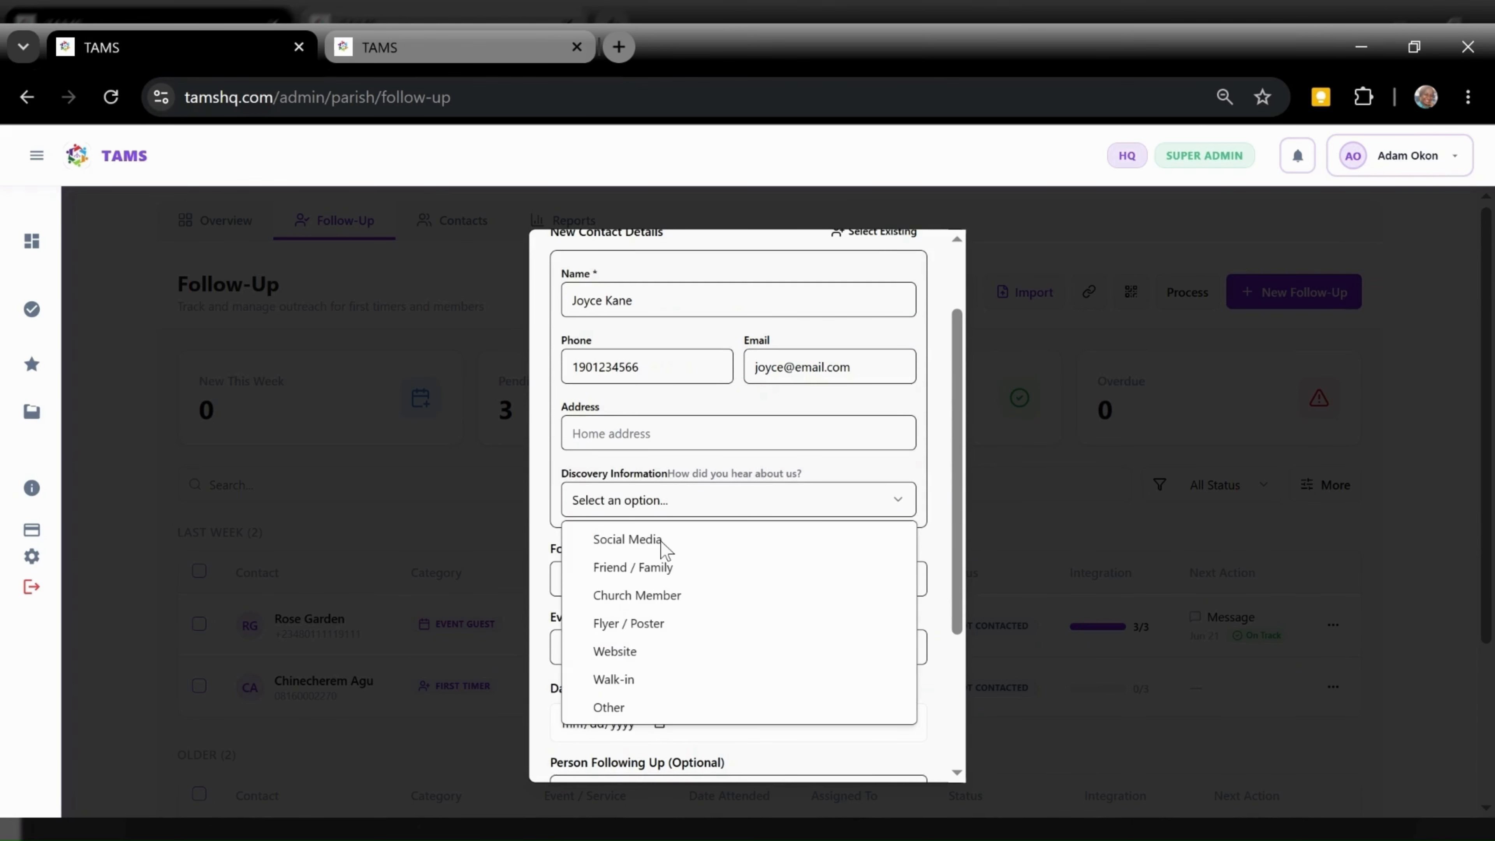
left_click(659, 539)
left_click(698, 595)
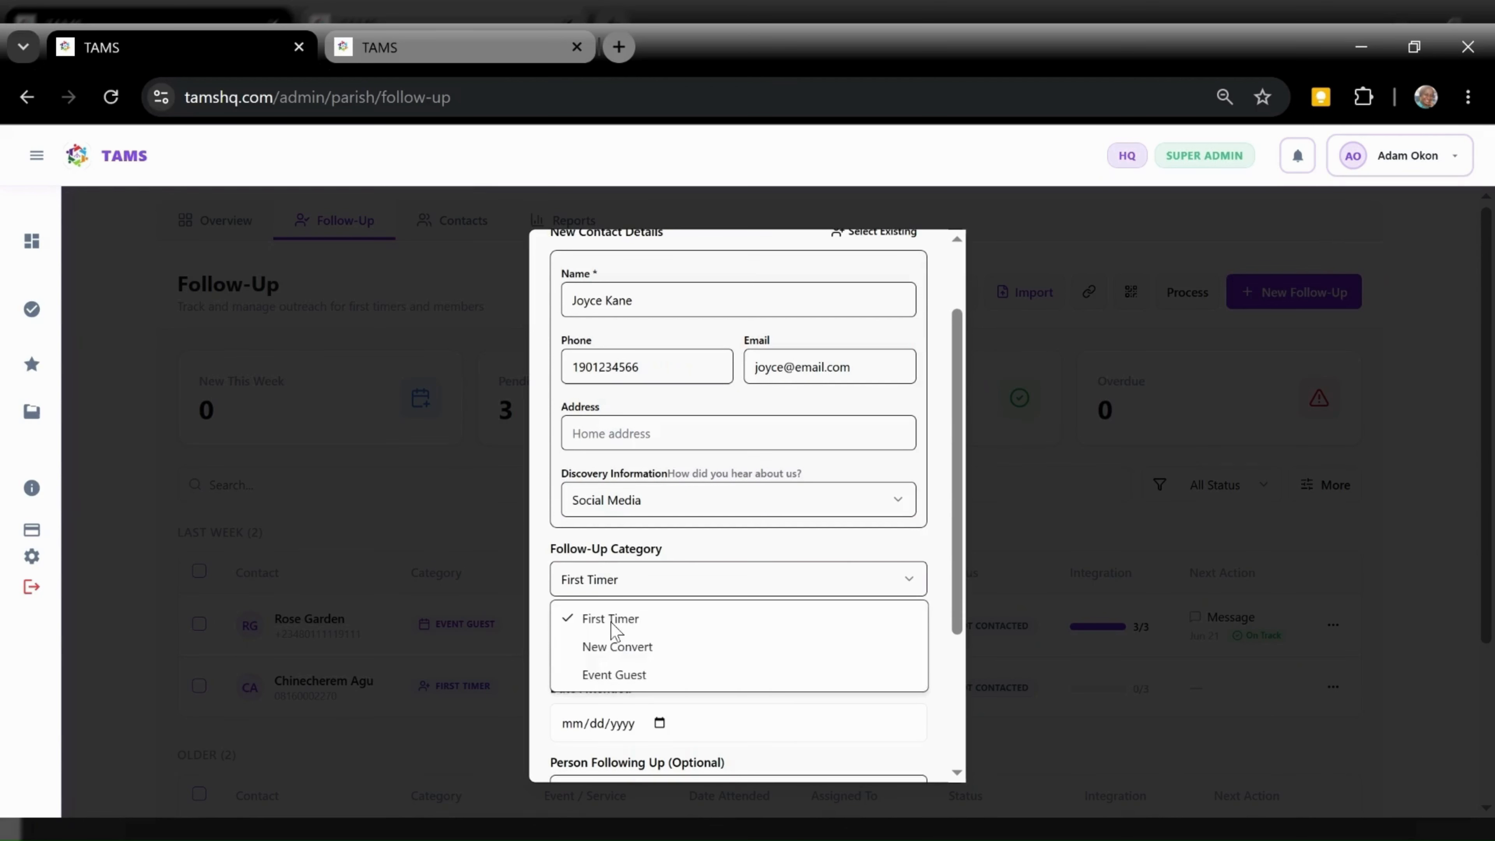
left_click(605, 619)
left_click(738, 633)
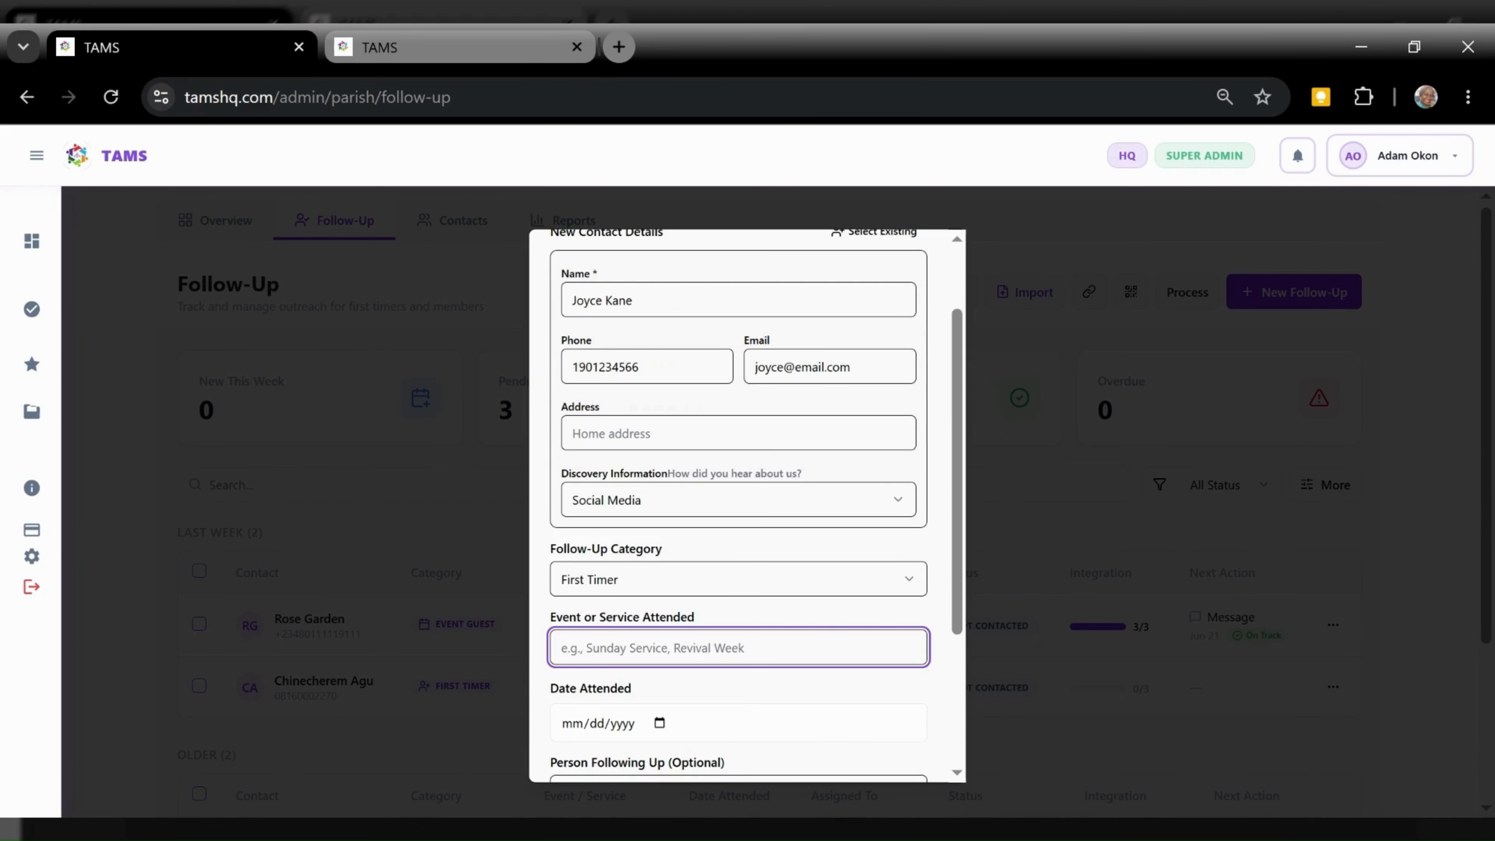
type("sunday Ser")
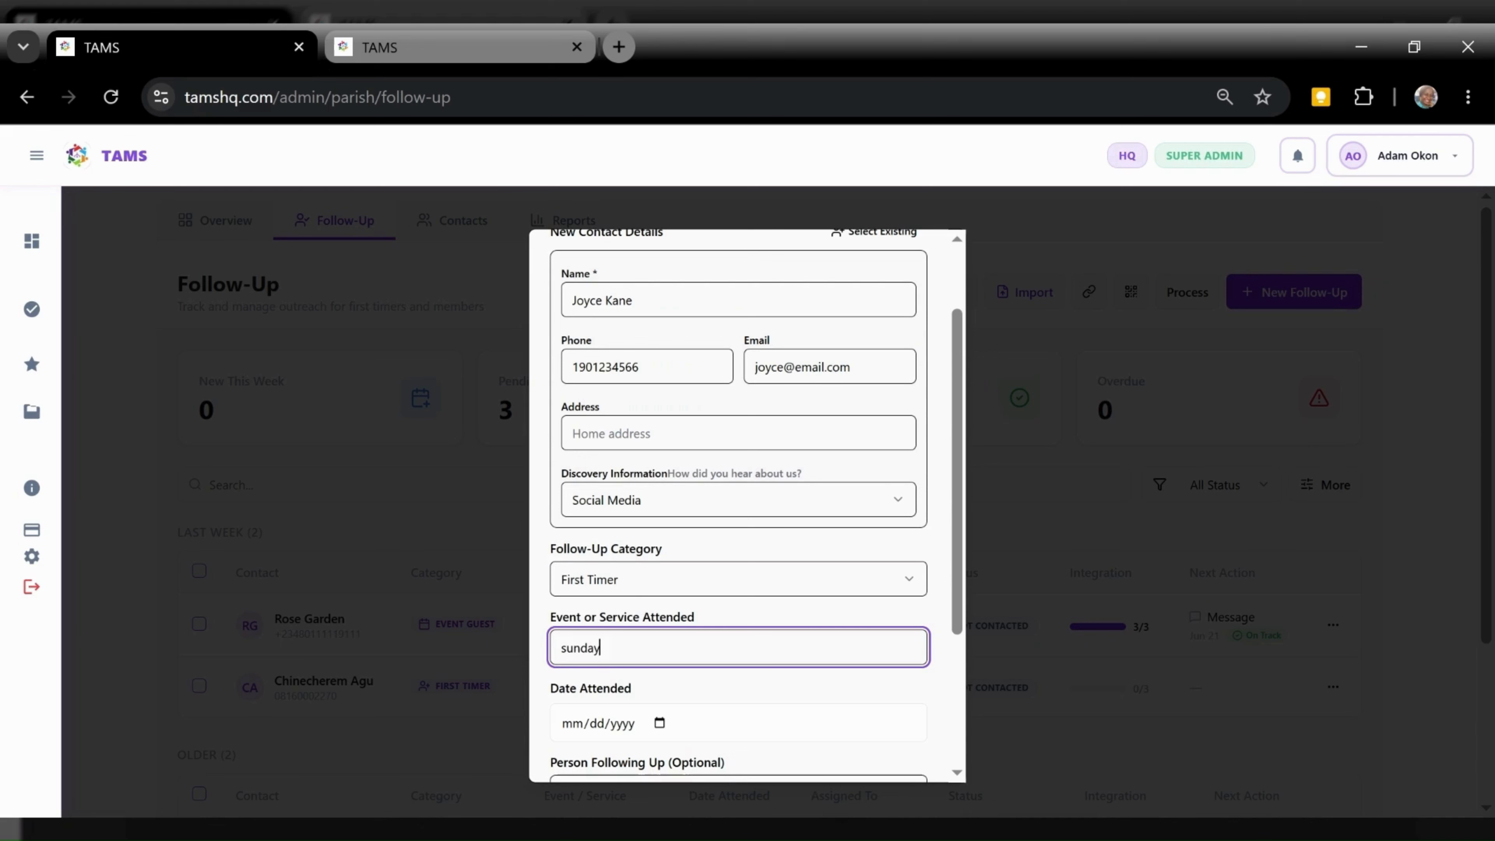
key("BackSpace")
key("BackSpace")
key("BackSpace")
key("BackSpace")
key("BackSpace")
key("BackSpace")
key("BackSpace")
key("BackSpace")
key("BackSpace")
key("BackSpace")
type("Sunday ")
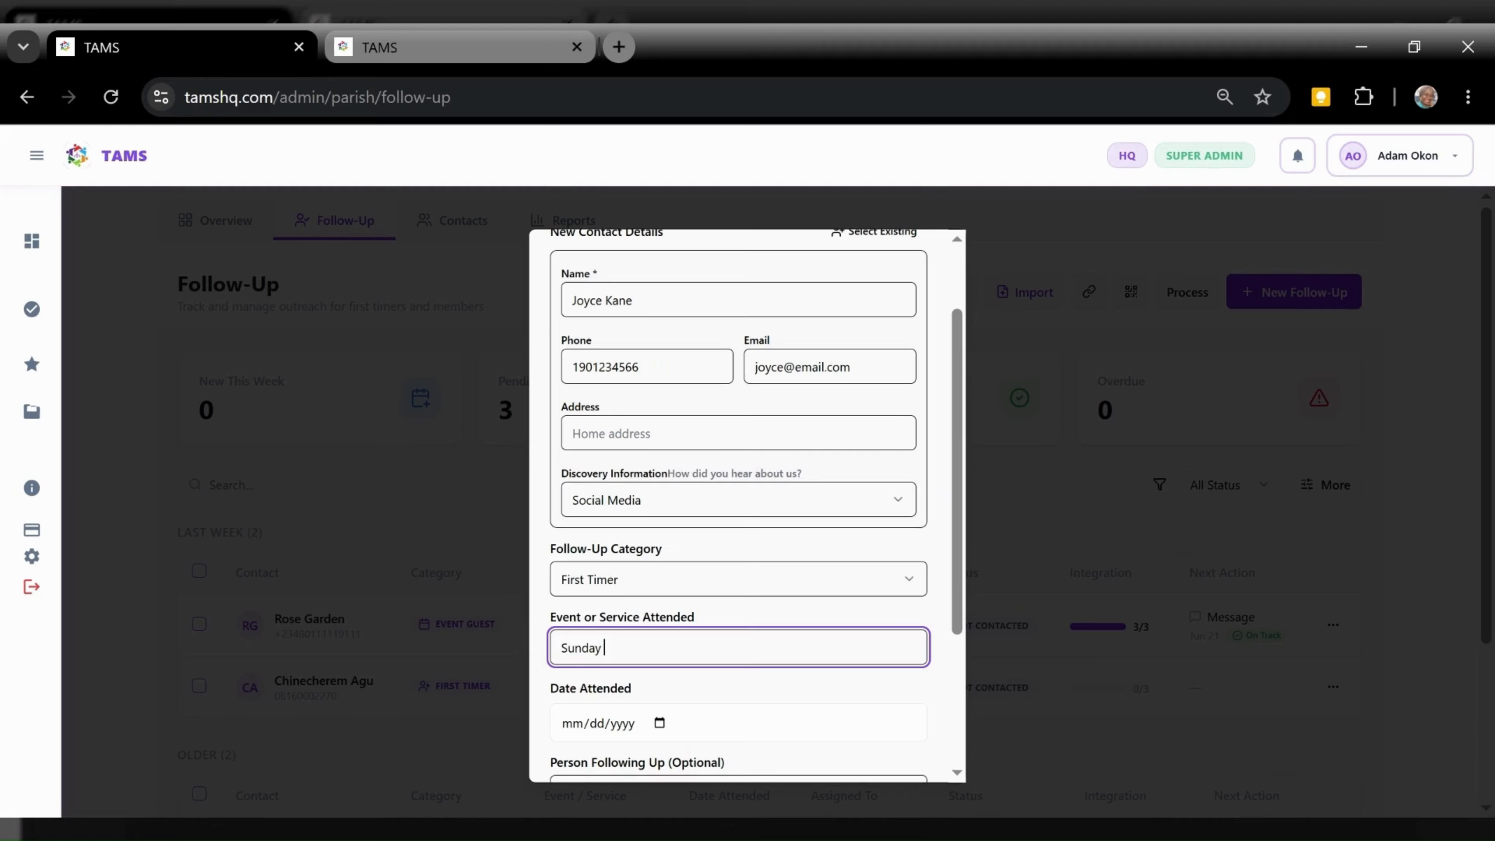
type("Service")
Set attendance date 06/20/2026, leave Person Following Up as None, and create the follow-up
left_click(652, 712)
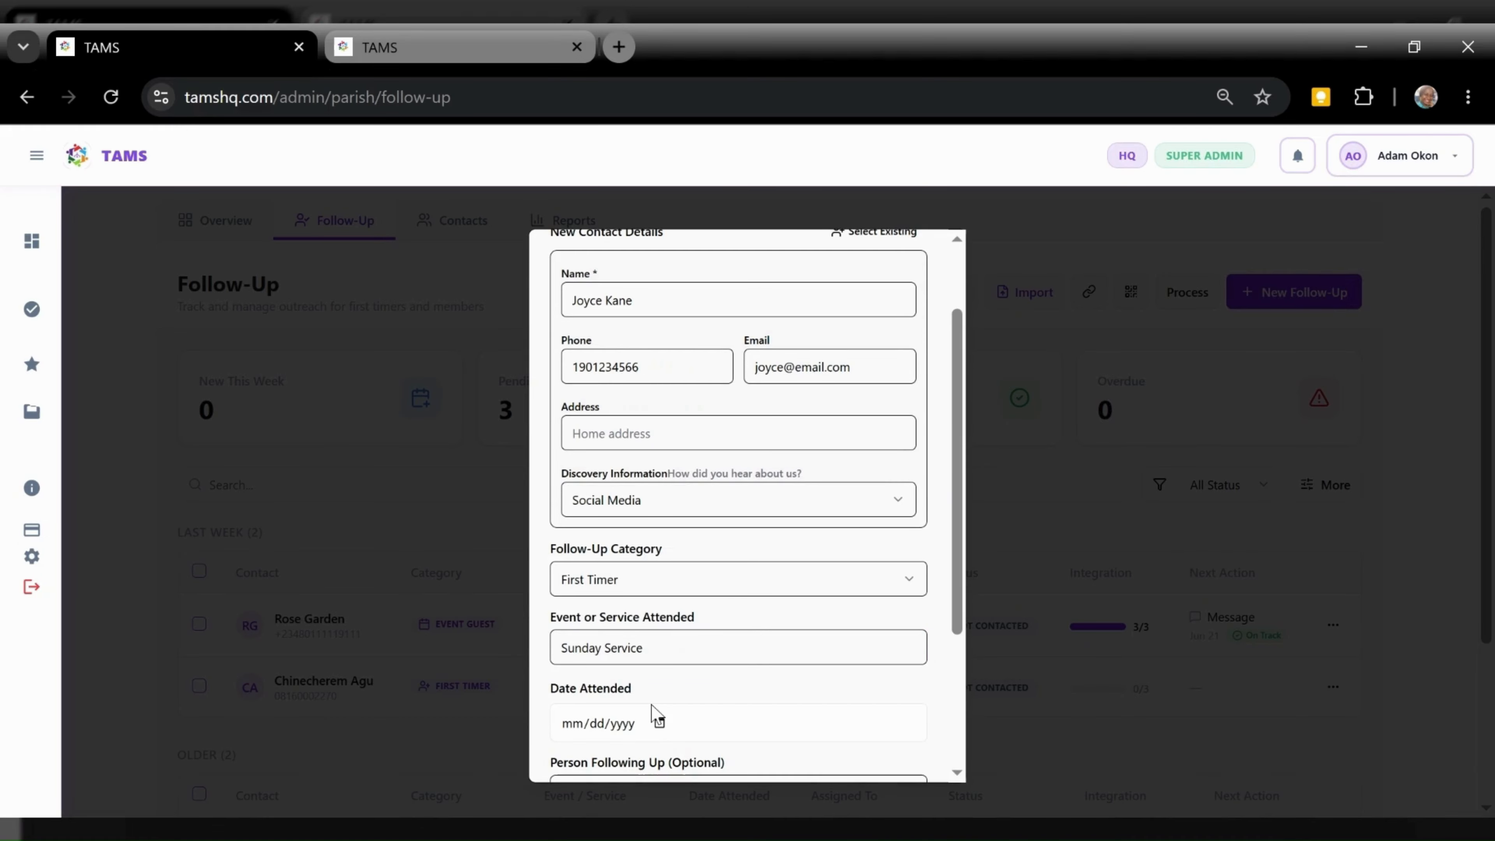
left_click(840, 701)
scroll(840, 700, "down", 1)
scroll(959, 644, "down", 3)
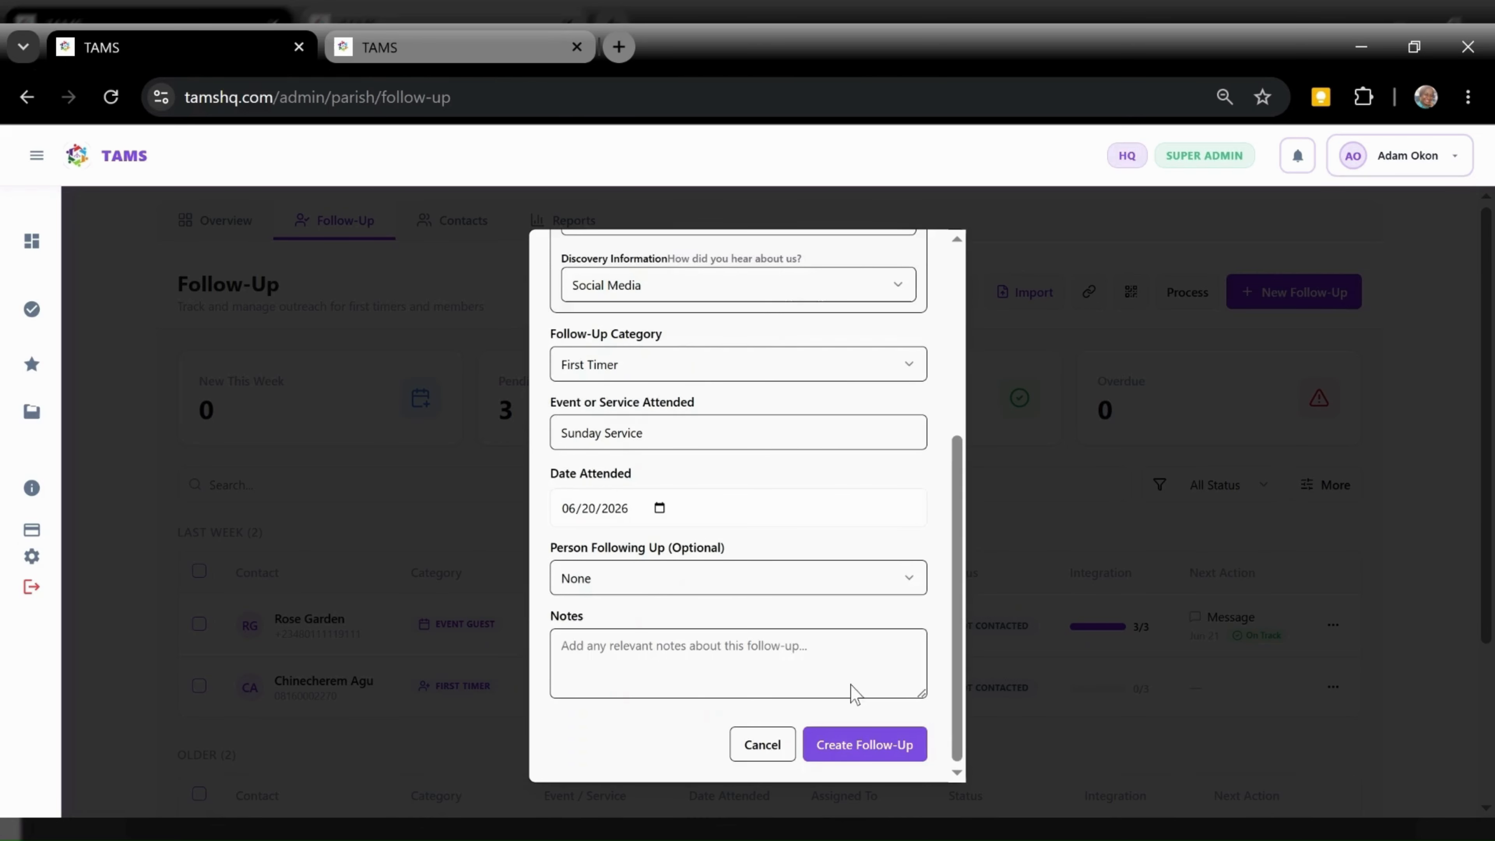
left_click(649, 587)
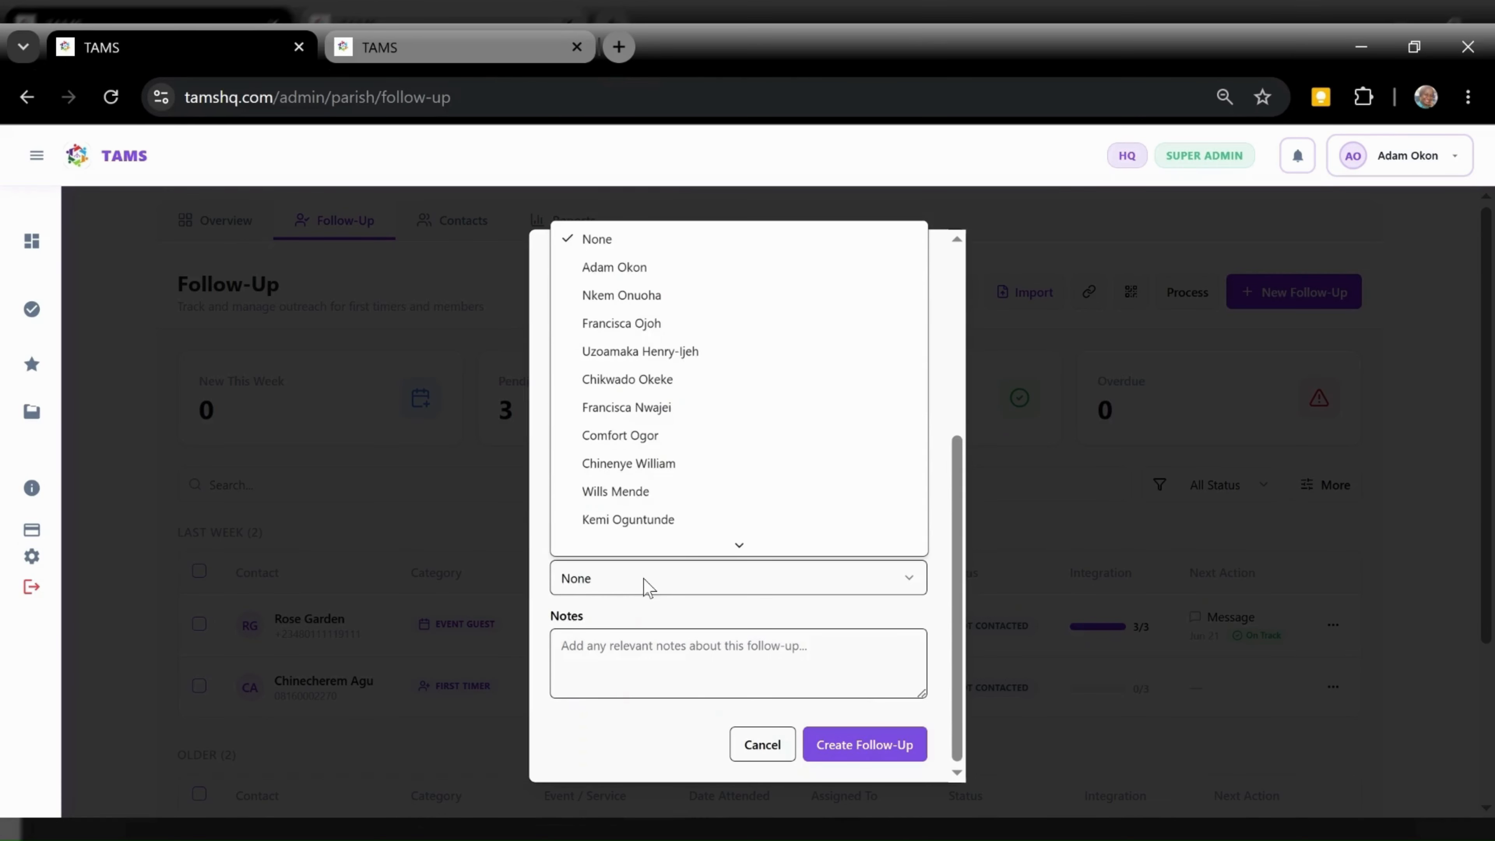
scroll(668, 554, "down", 1)
left_click(673, 574)
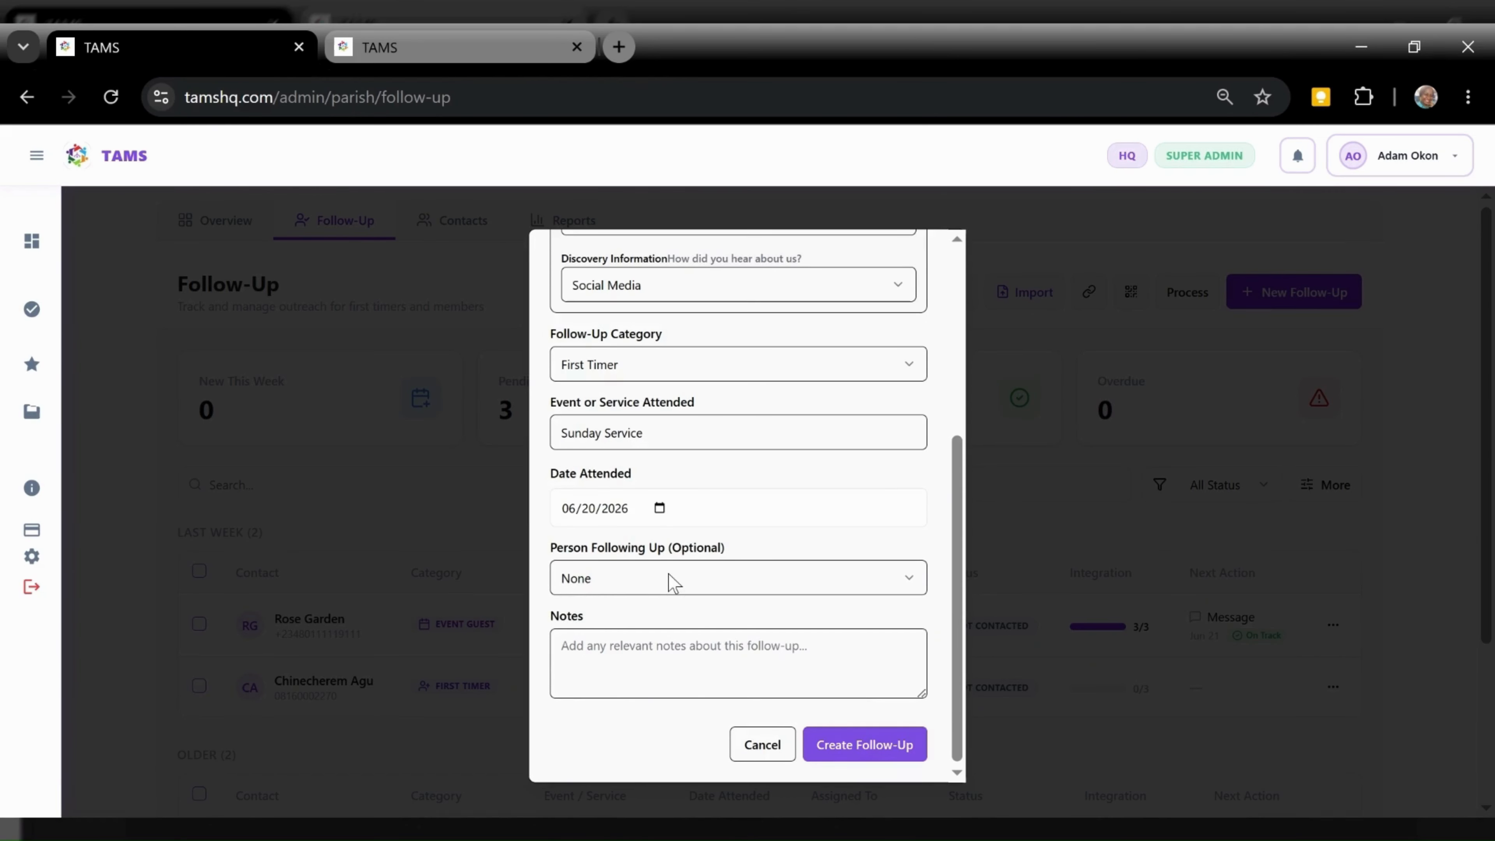
left_click(846, 746)
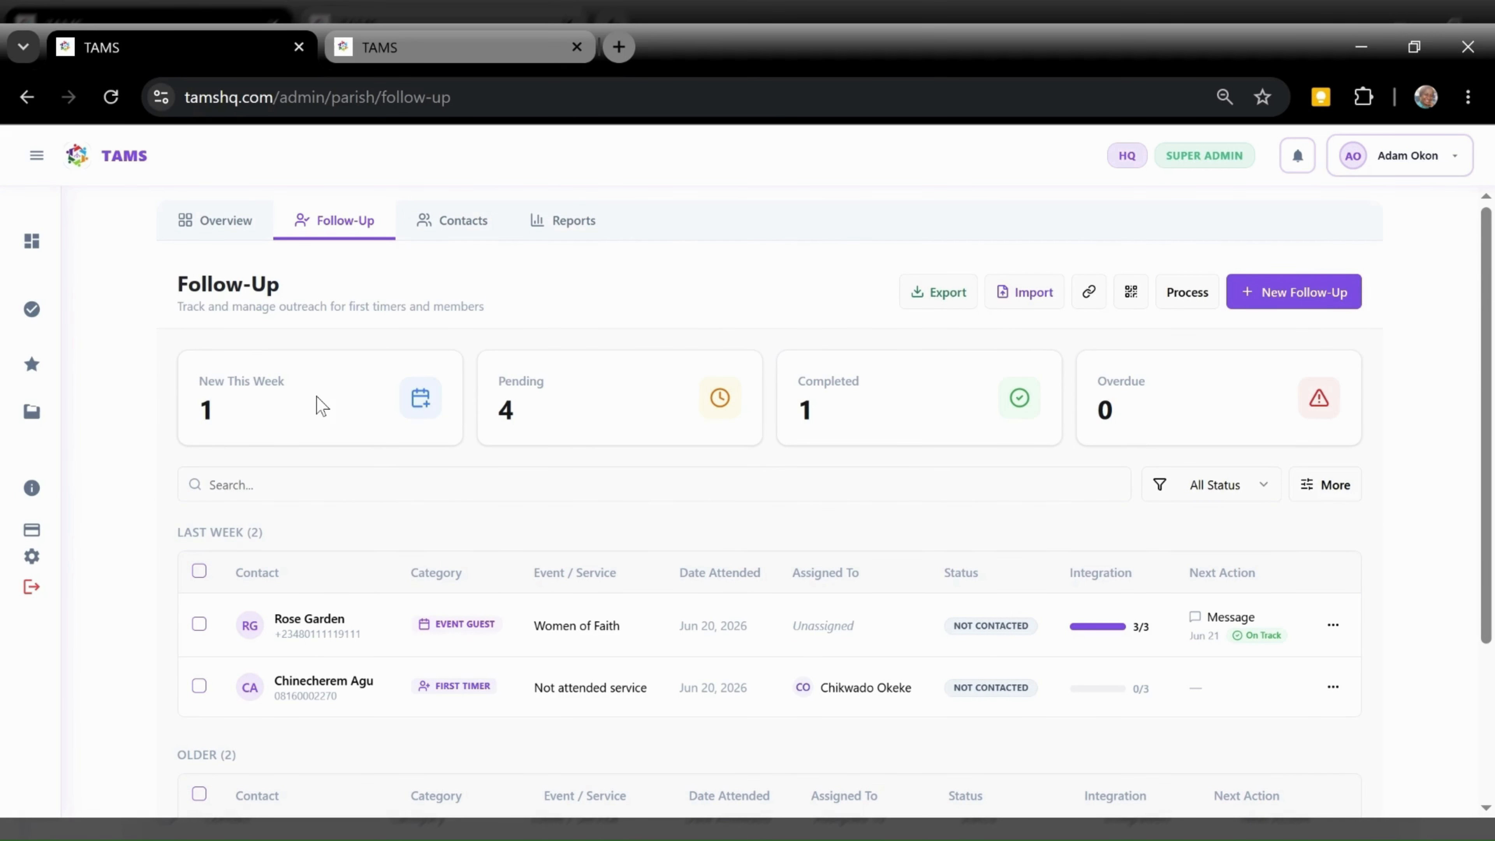
Reload the Follow-Up page, collapse the sidebar, and open the new first timer's follow-up details
left_click(111, 97)
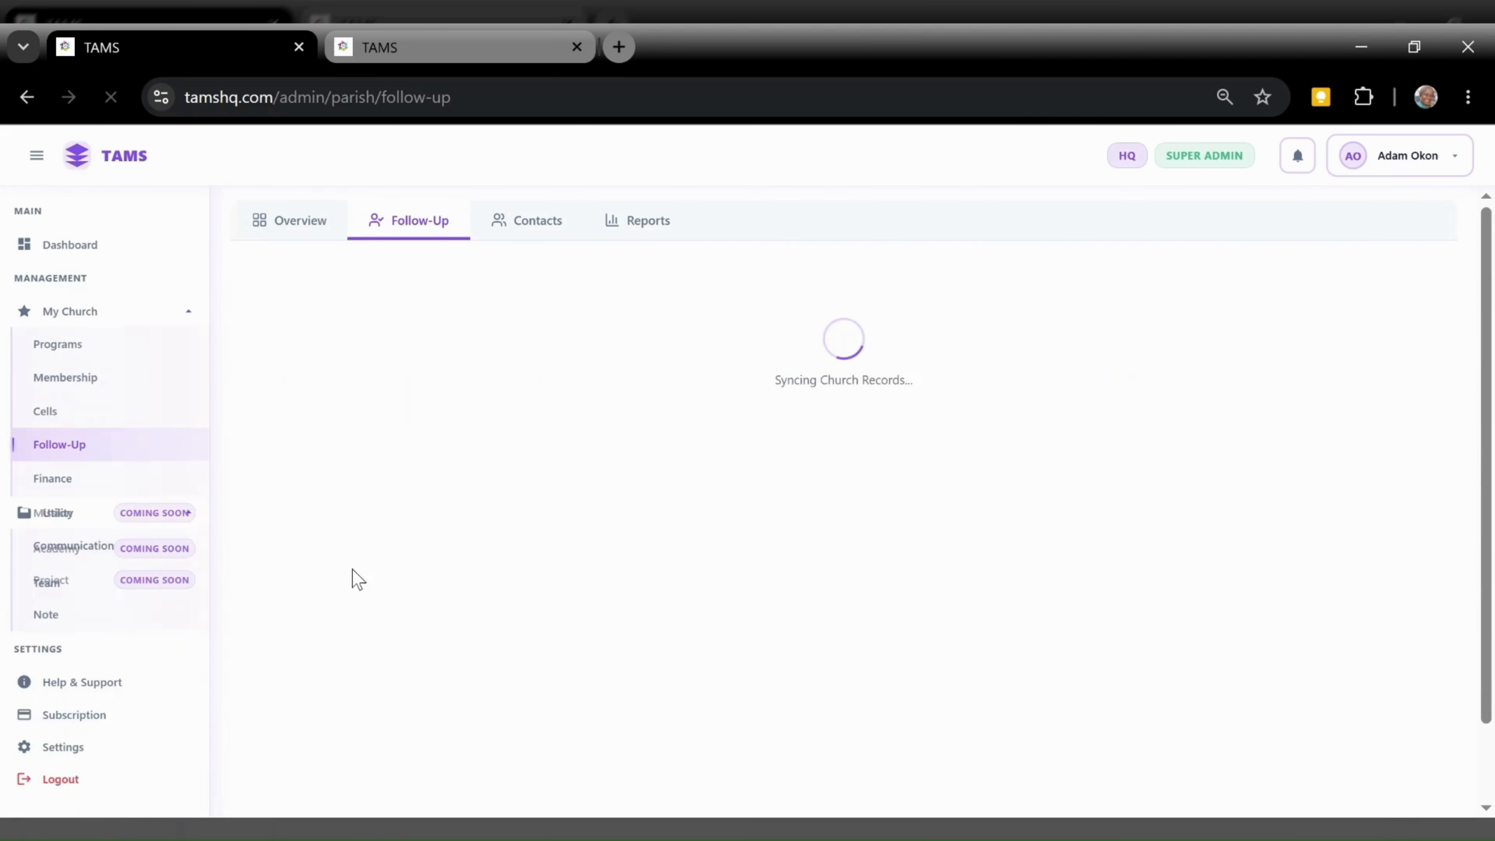
left_click(34, 155)
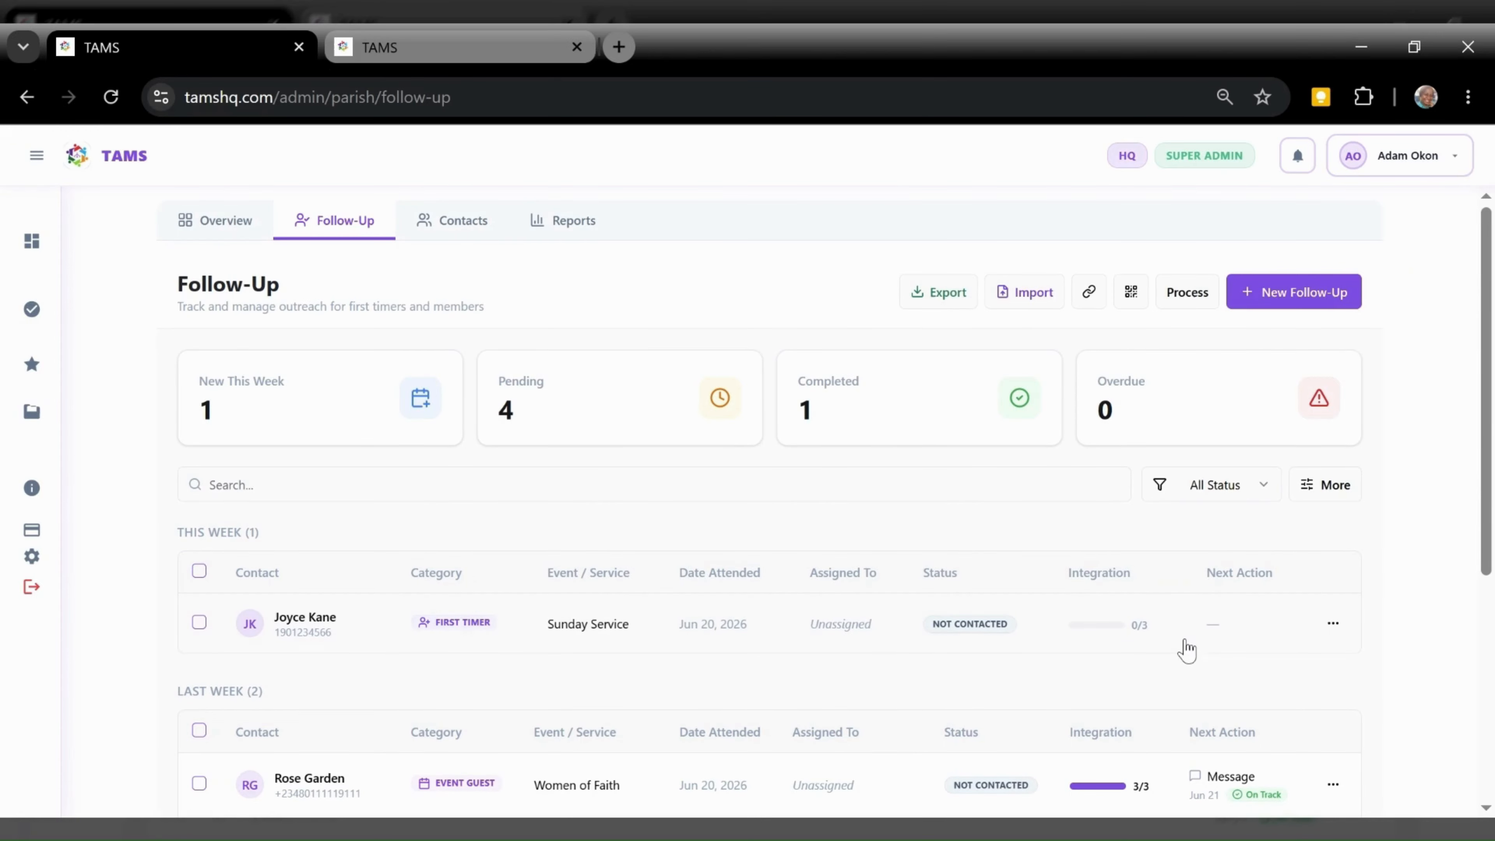
left_click(536, 638)
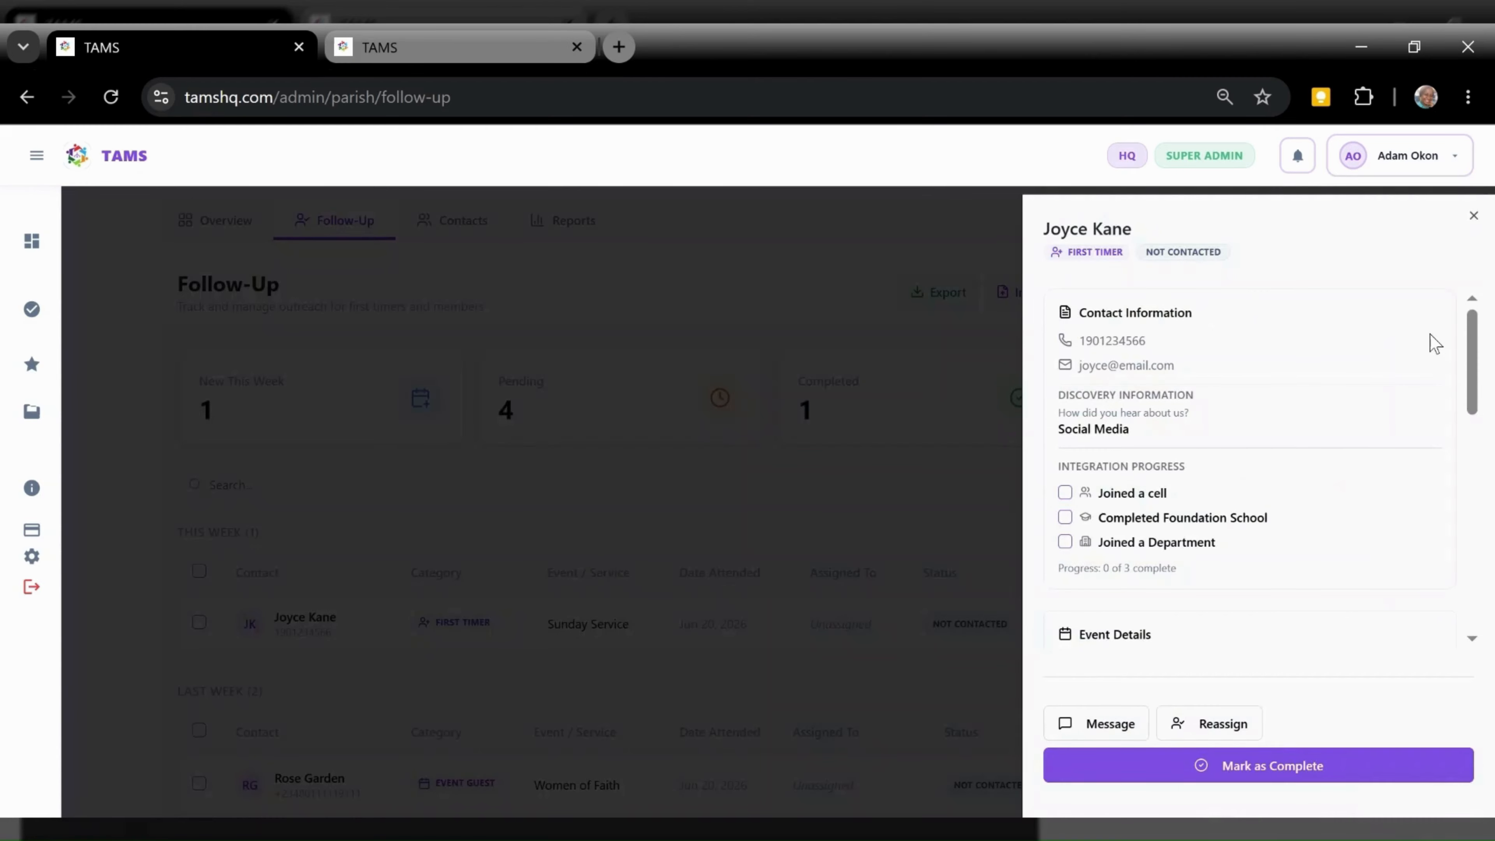
Tick the first timer's Joined a cell and Joined a Department checkboxes, then begin a new note
left_click_drag(1469, 326, 1489, 615)
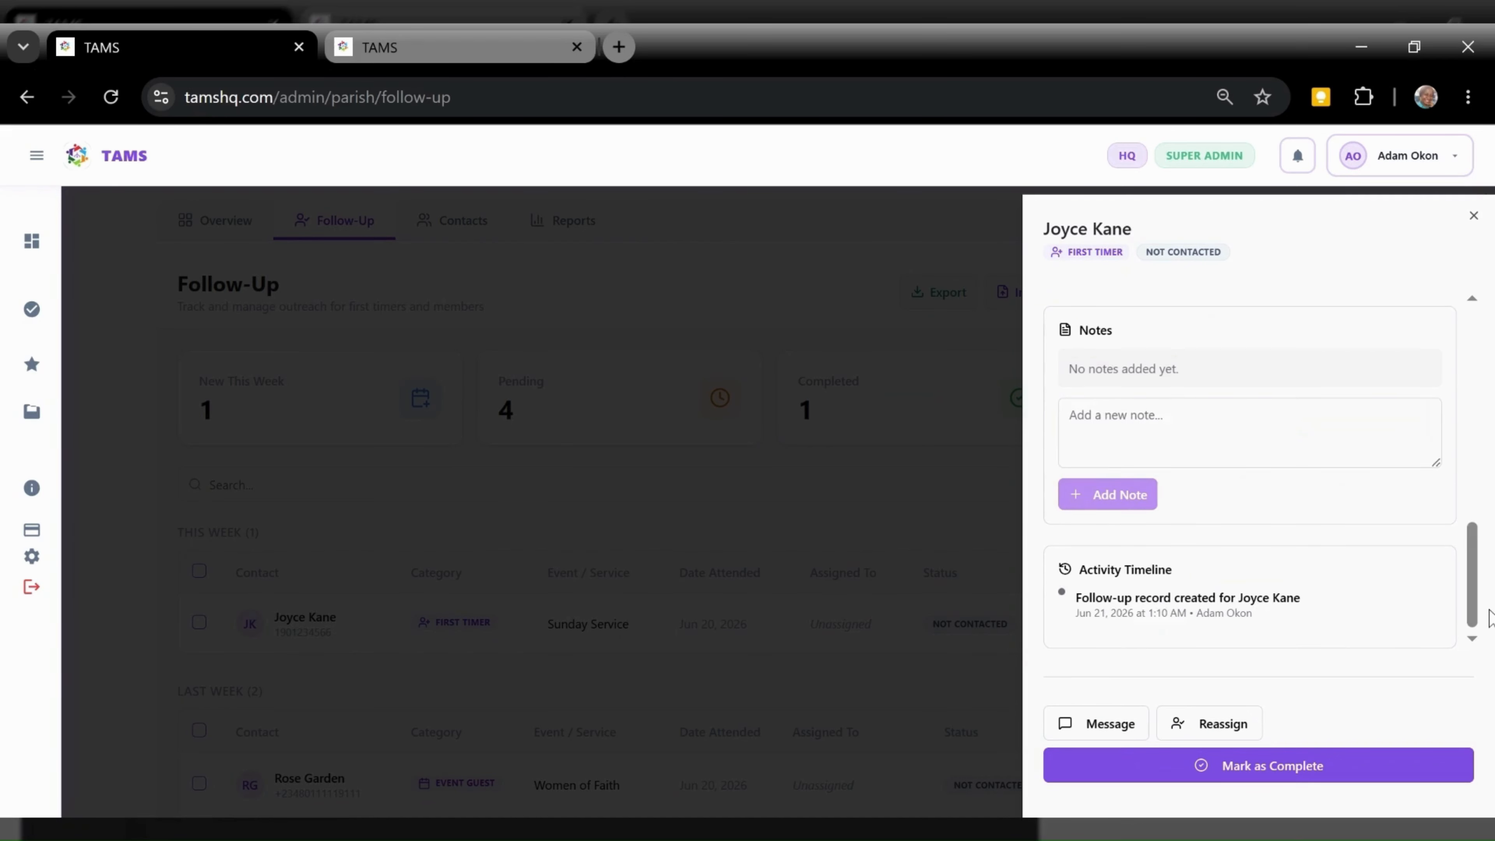
left_click_drag(1488, 613, 1491, 347)
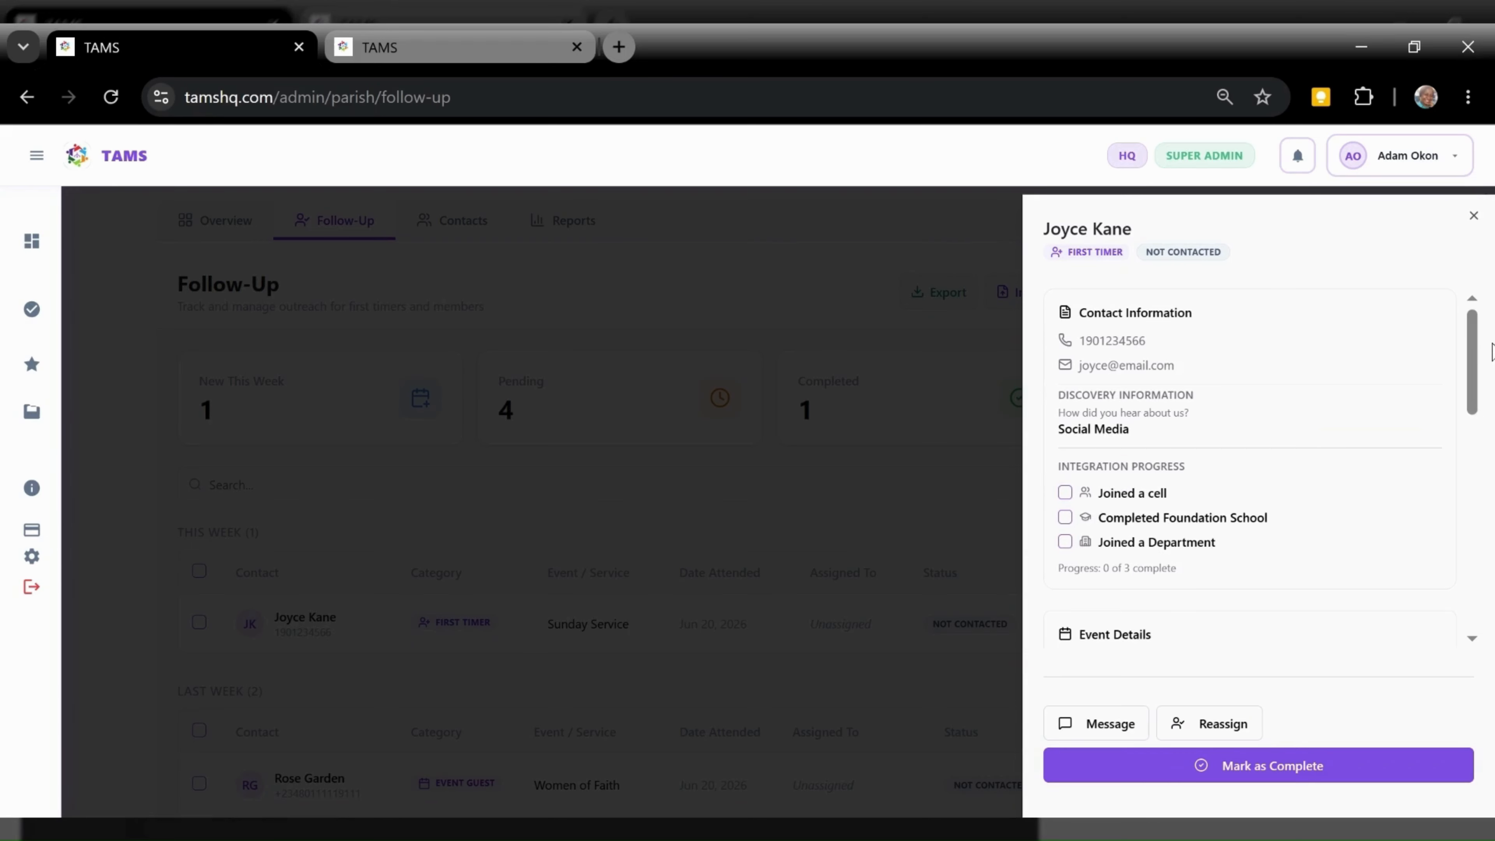
left_click(1065, 493)
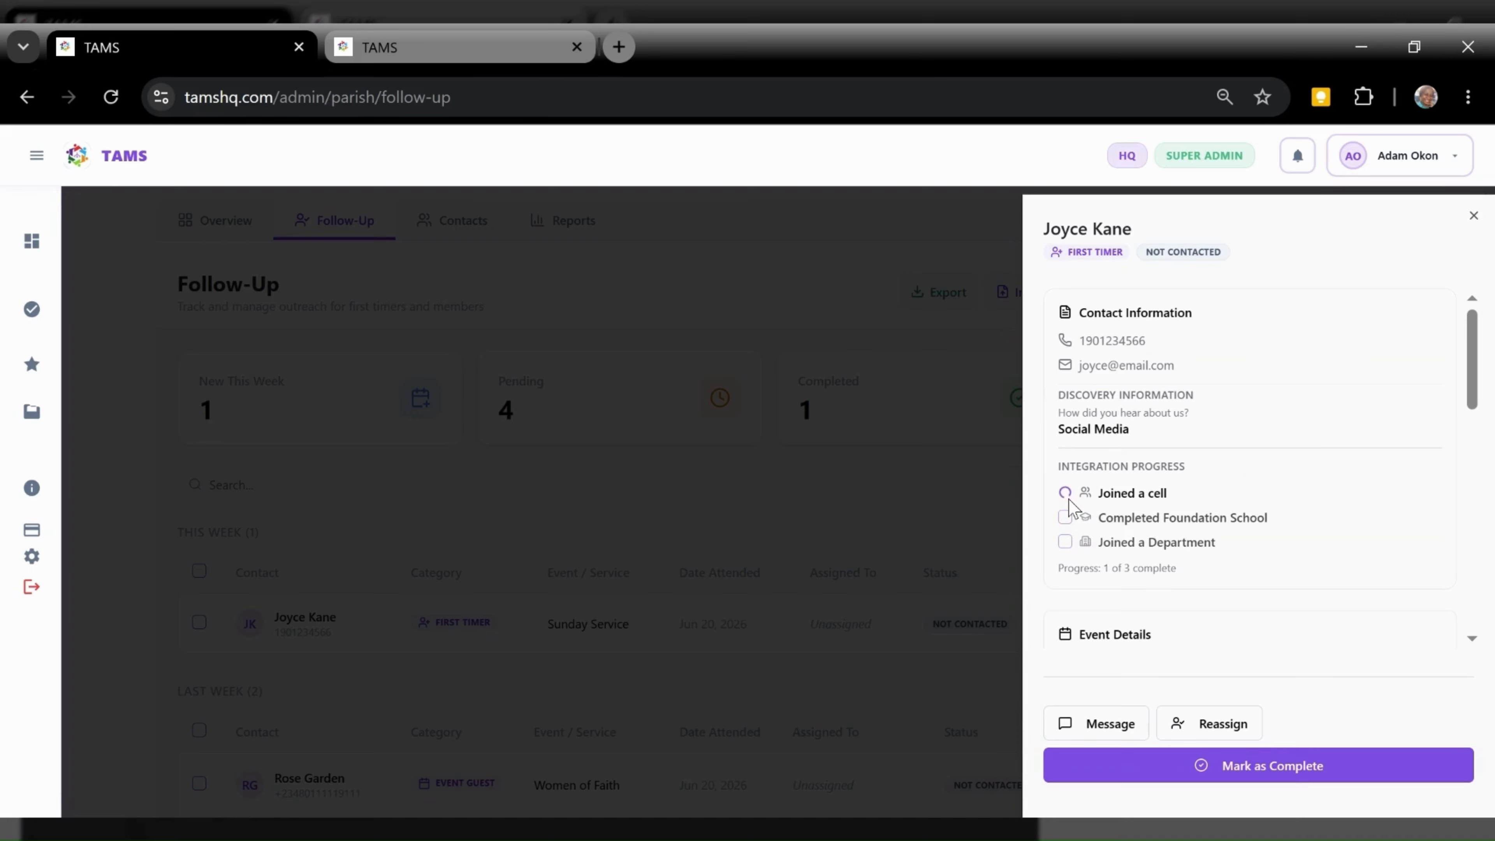
left_click(1065, 542)
left_click_drag(1476, 407, 1481, 613)
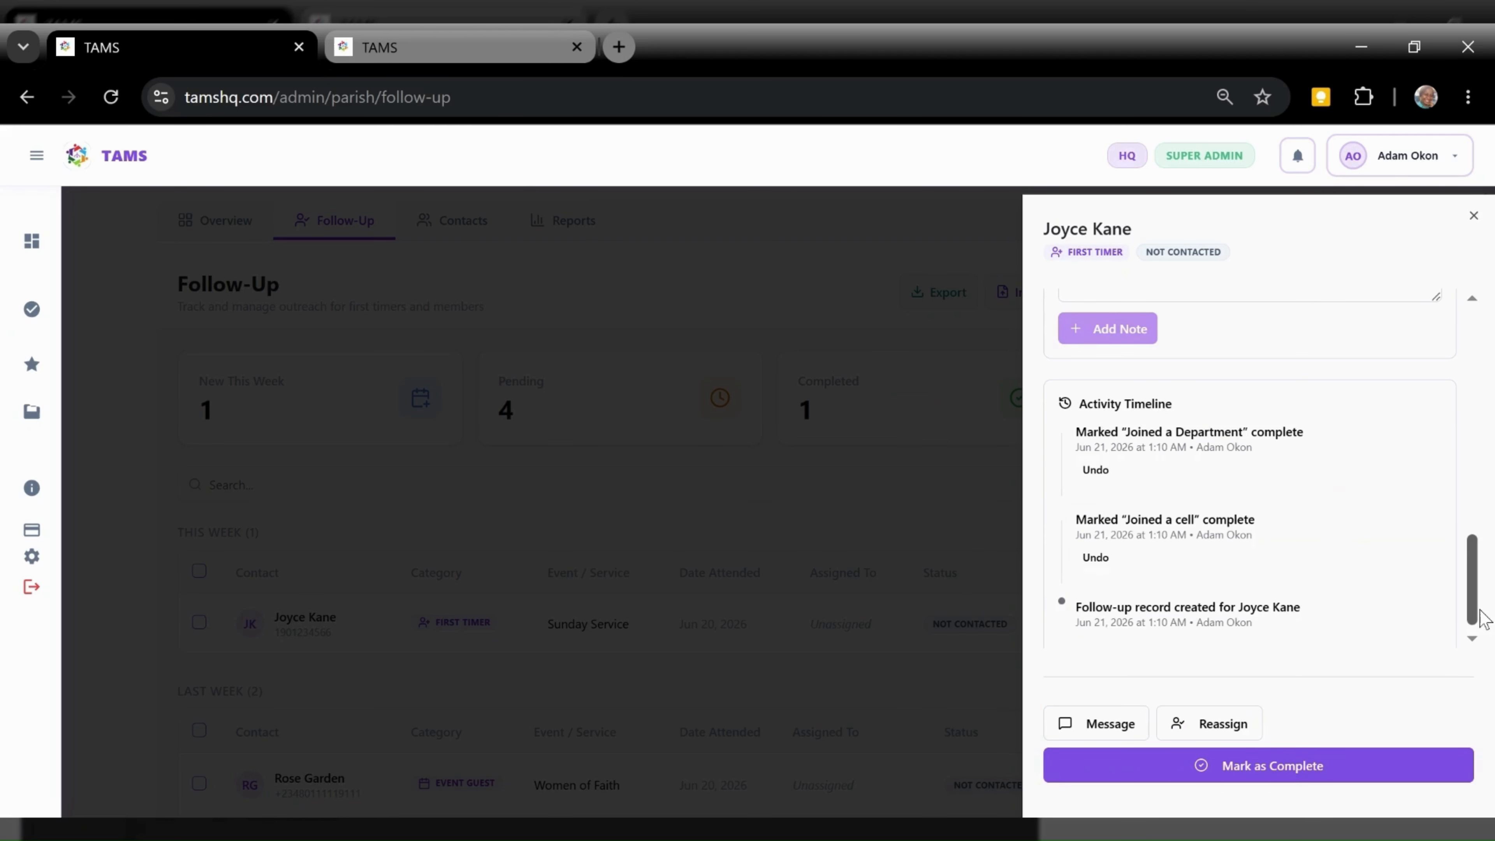
left_click_drag(1478, 612, 1470, 535)
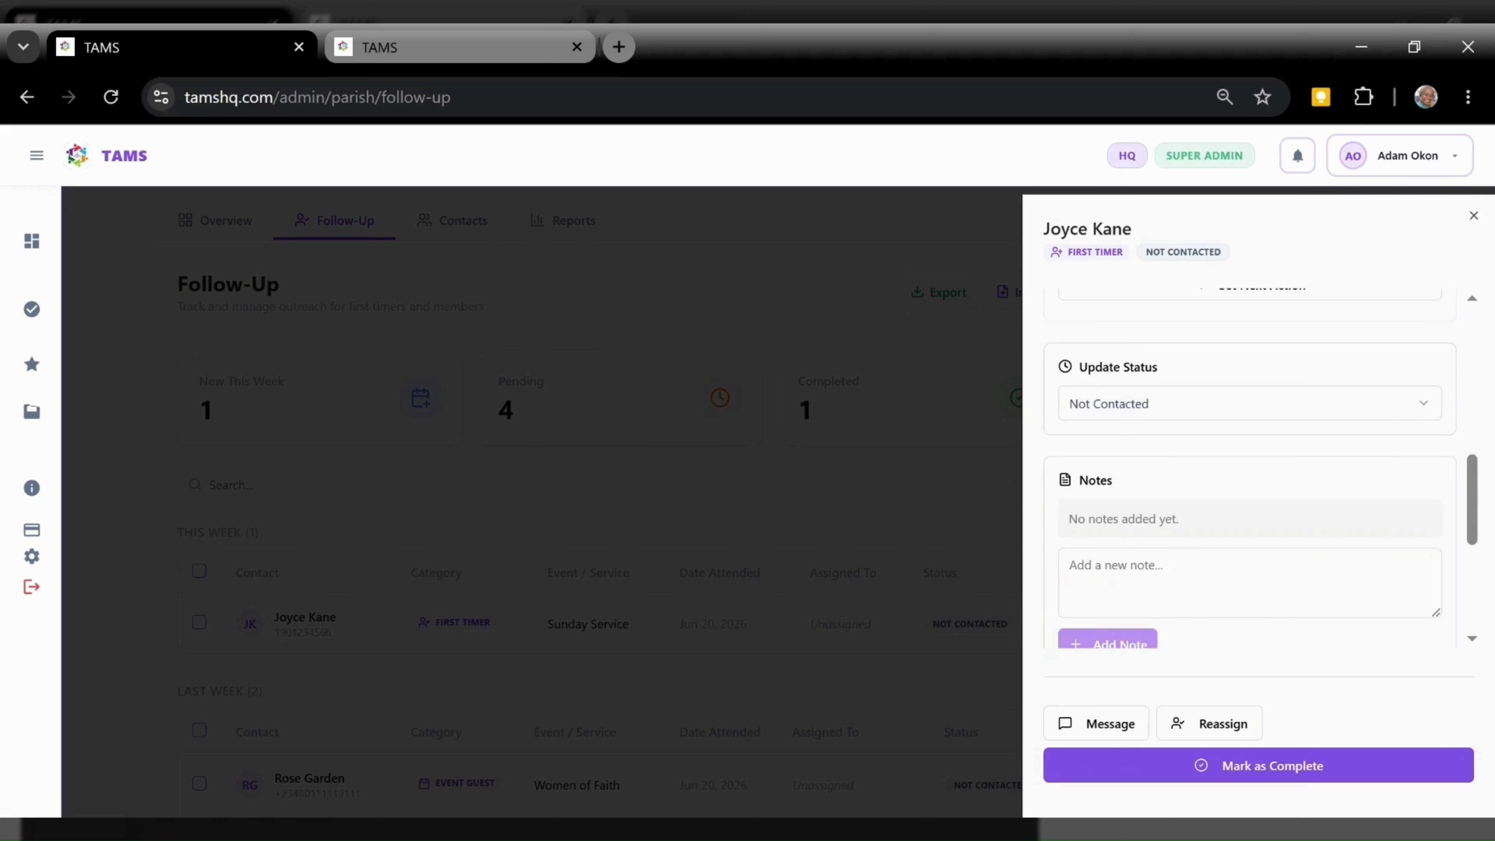
left_click(1218, 581)
Save a follow-up note saying she will join foundation school next cohort
type("Jo")
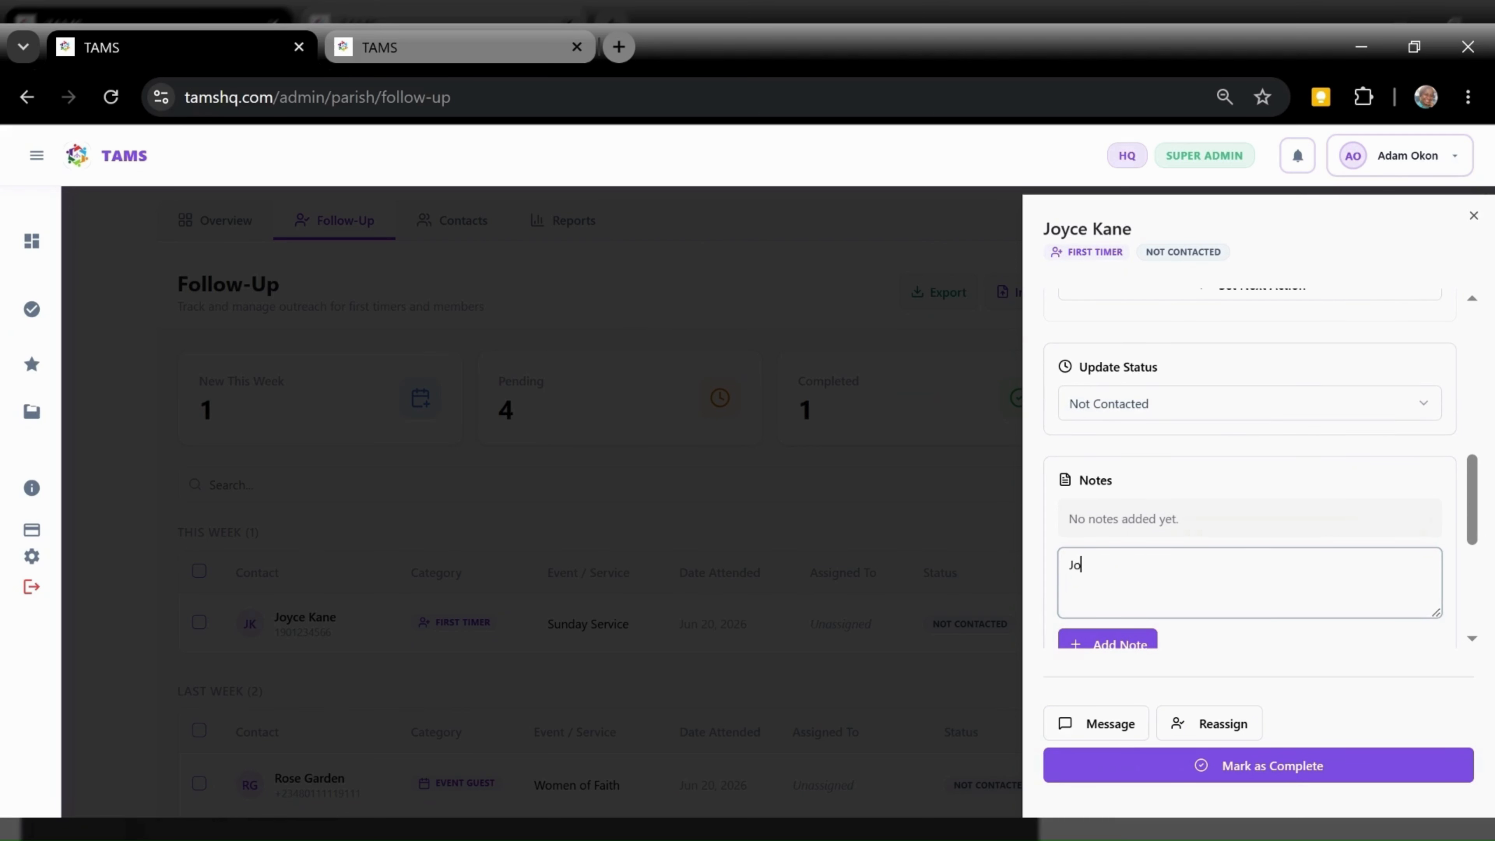
type("yce will join foundation school next ")
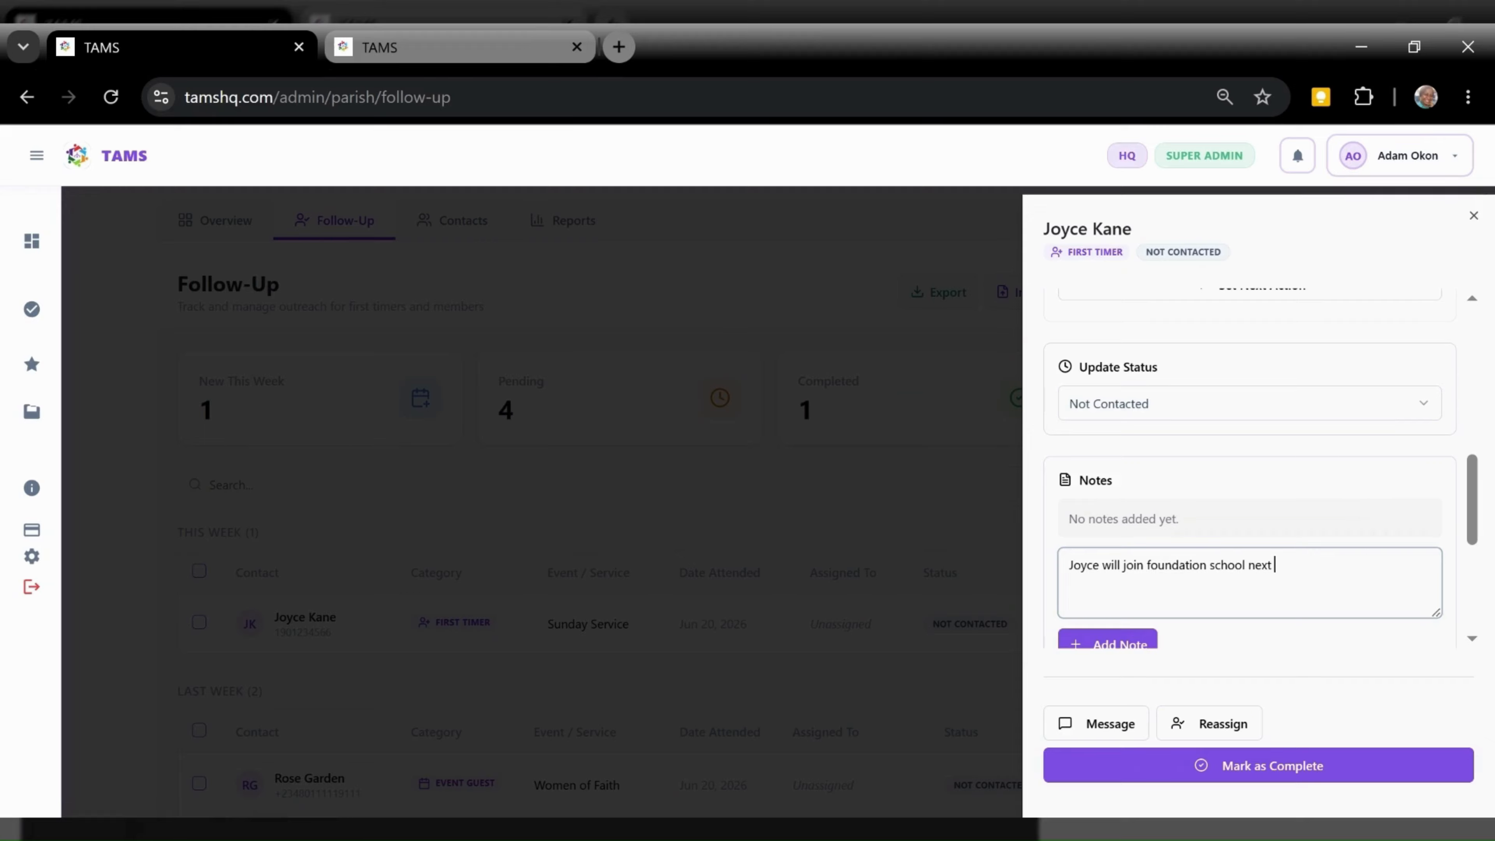
type("cho")
type("ort.")
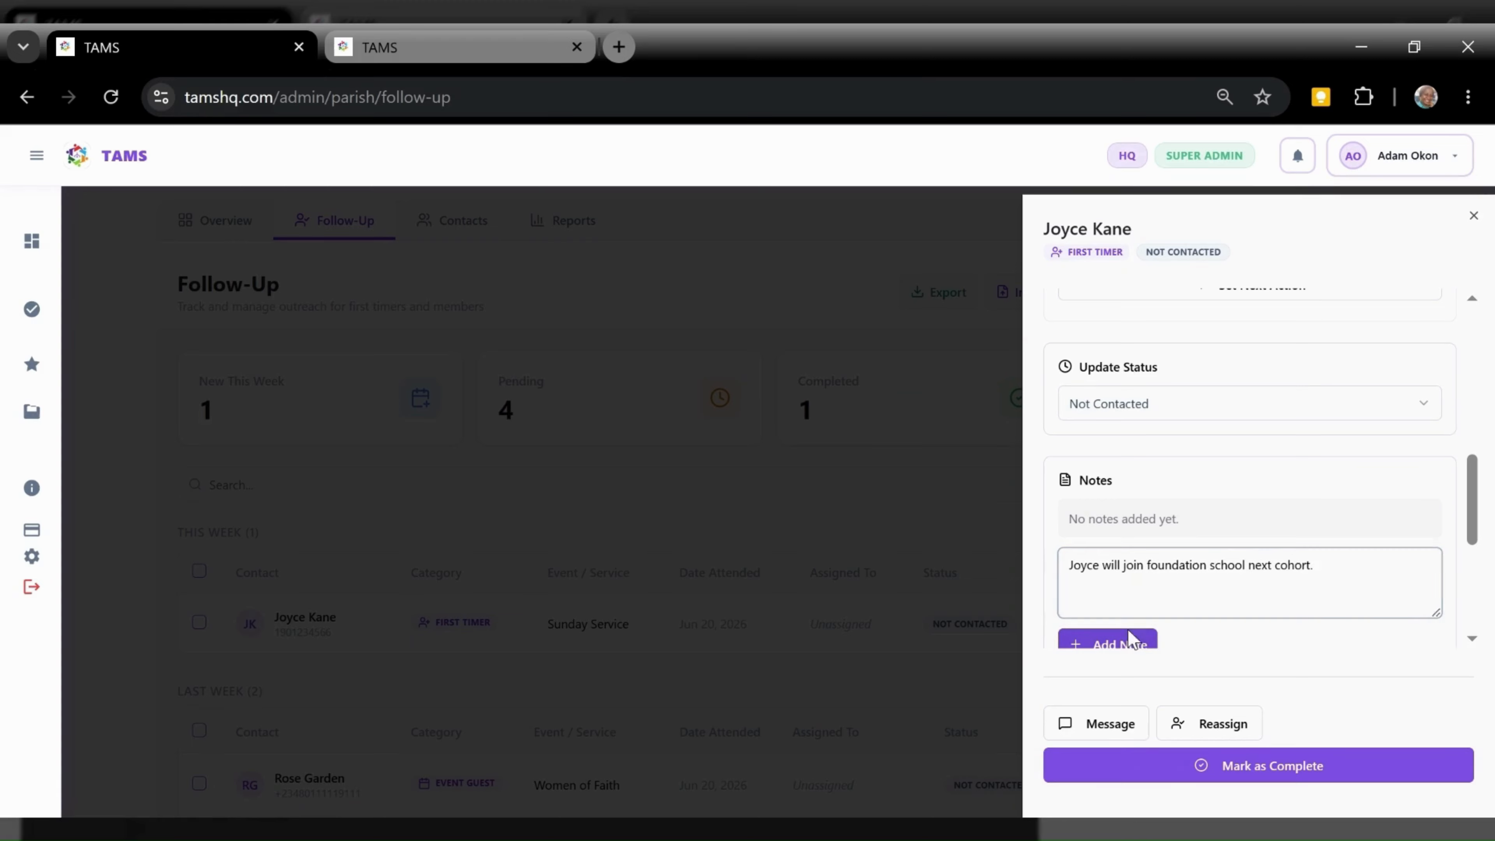
left_click(1131, 639)
left_click_drag(1485, 498, 1483, 537)
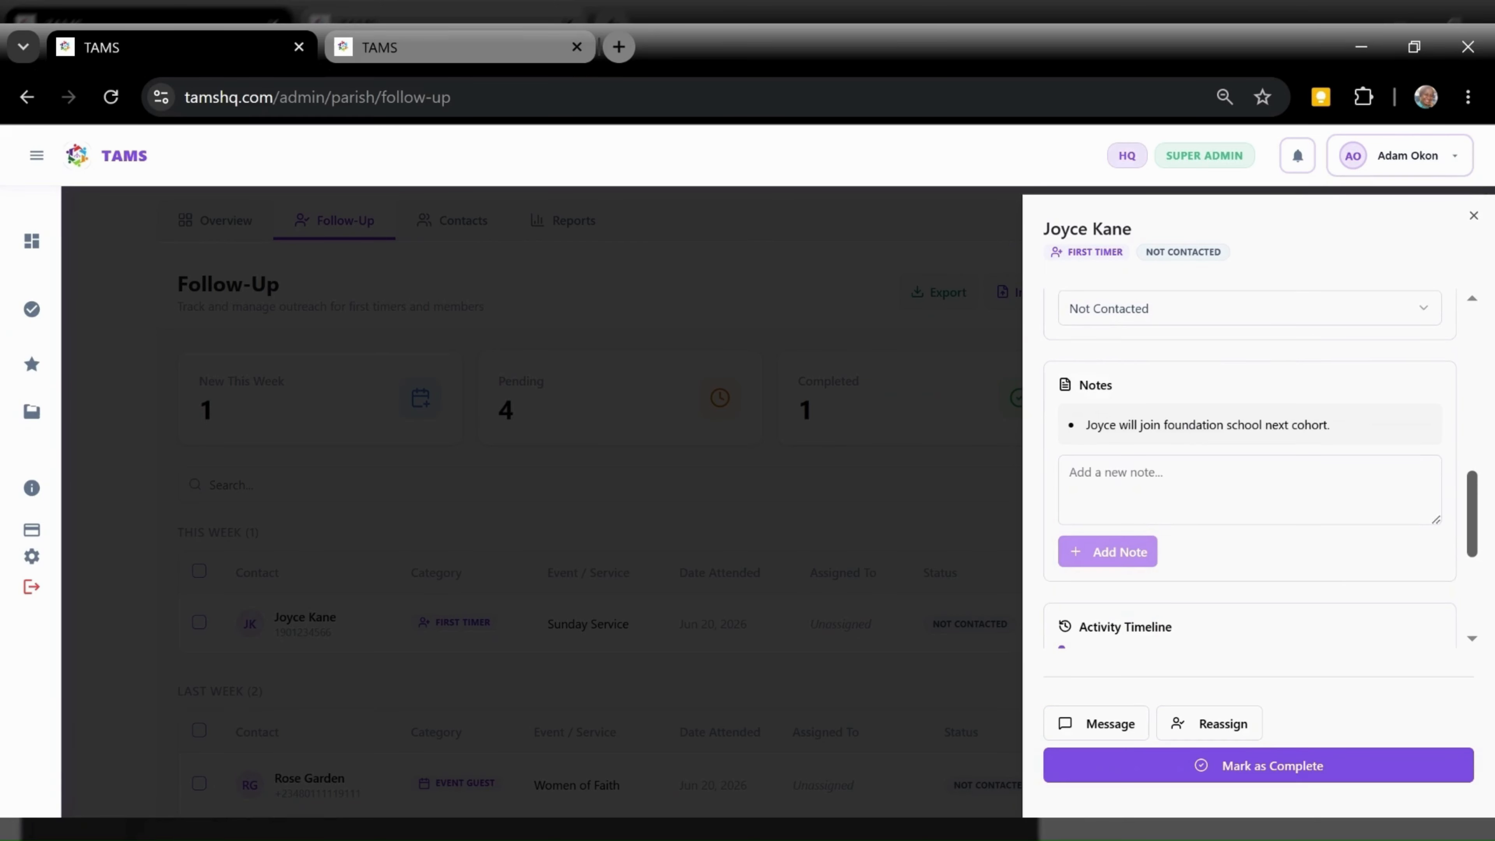
left_click(1403, 310)
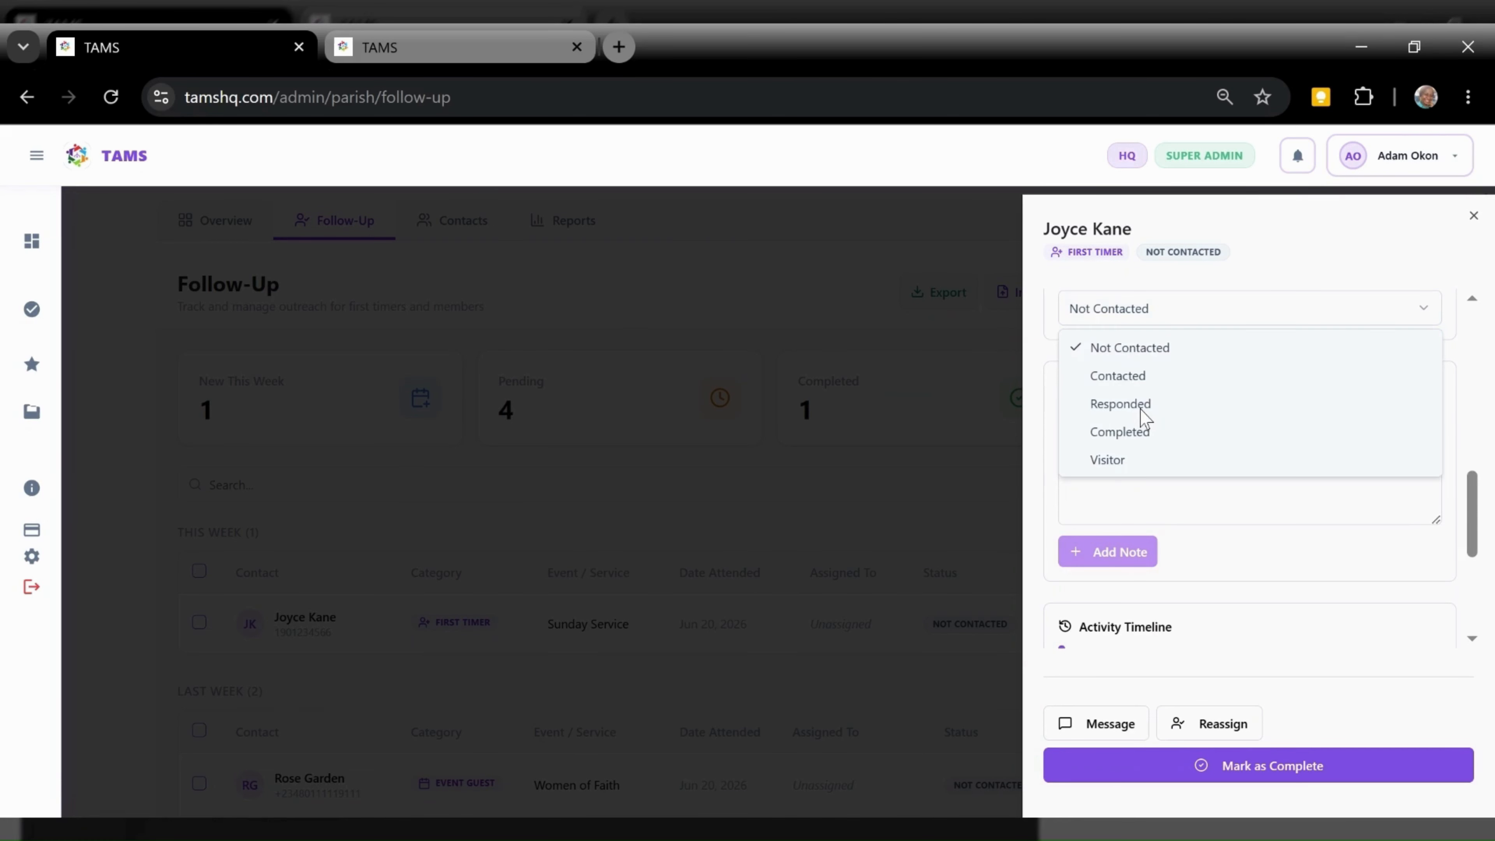
Set the first timer's status to Responded, close her details, and reload the page
left_click(1216, 219)
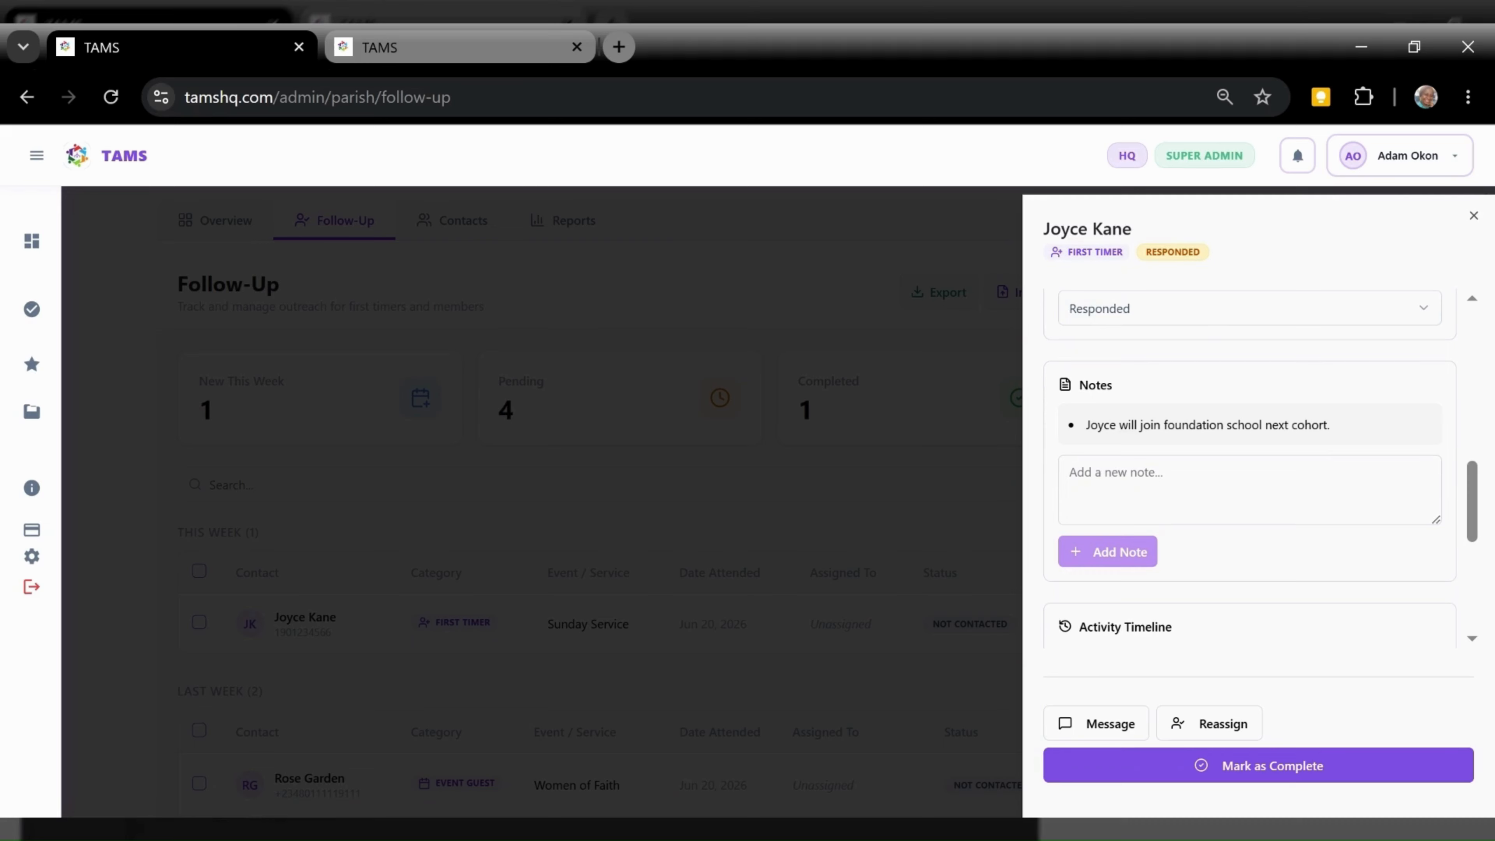
left_click(796, 656)
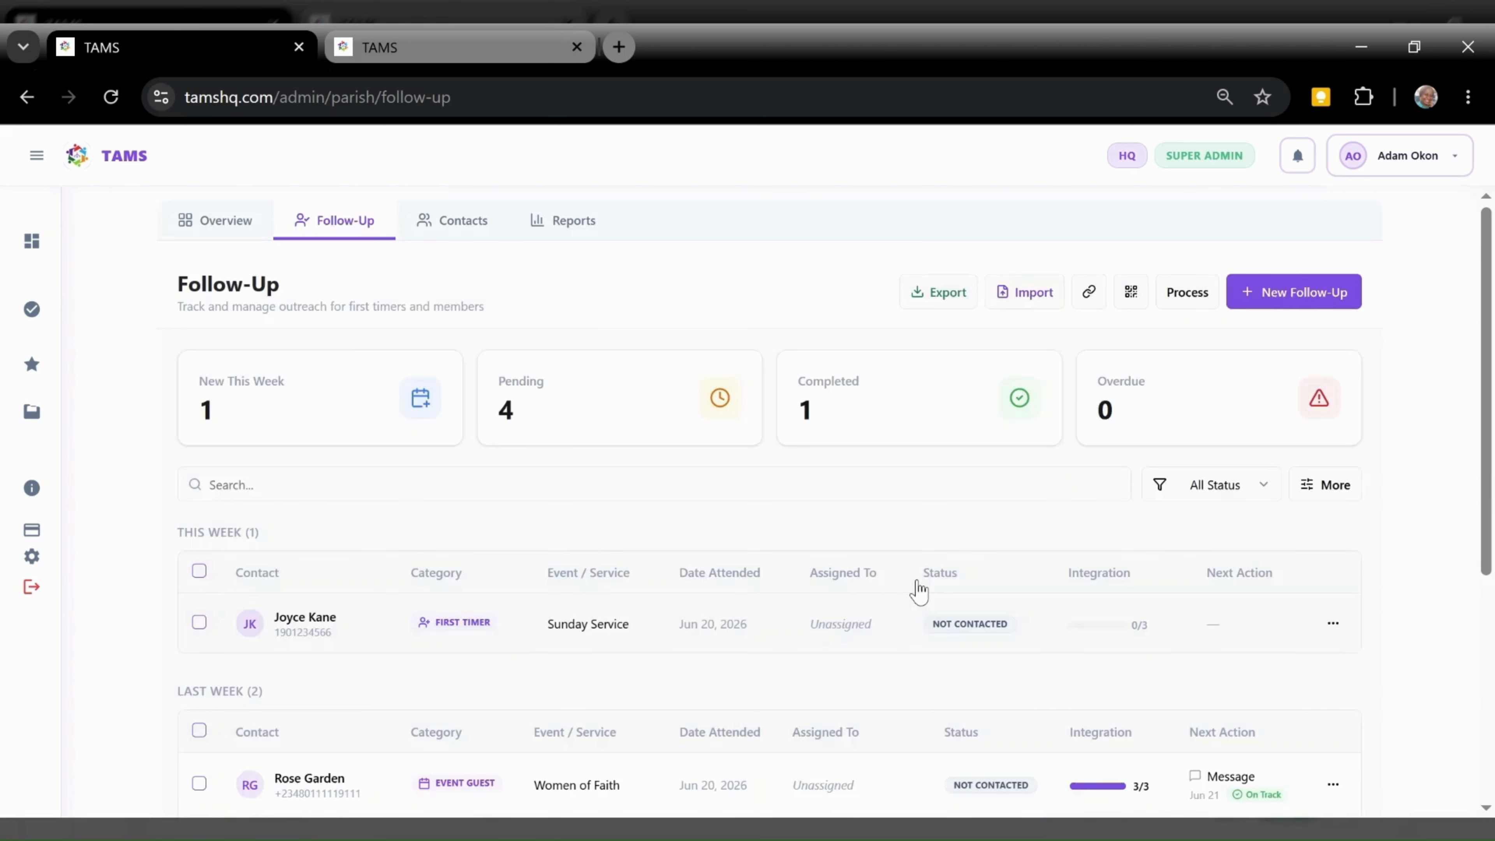
left_click(110, 108)
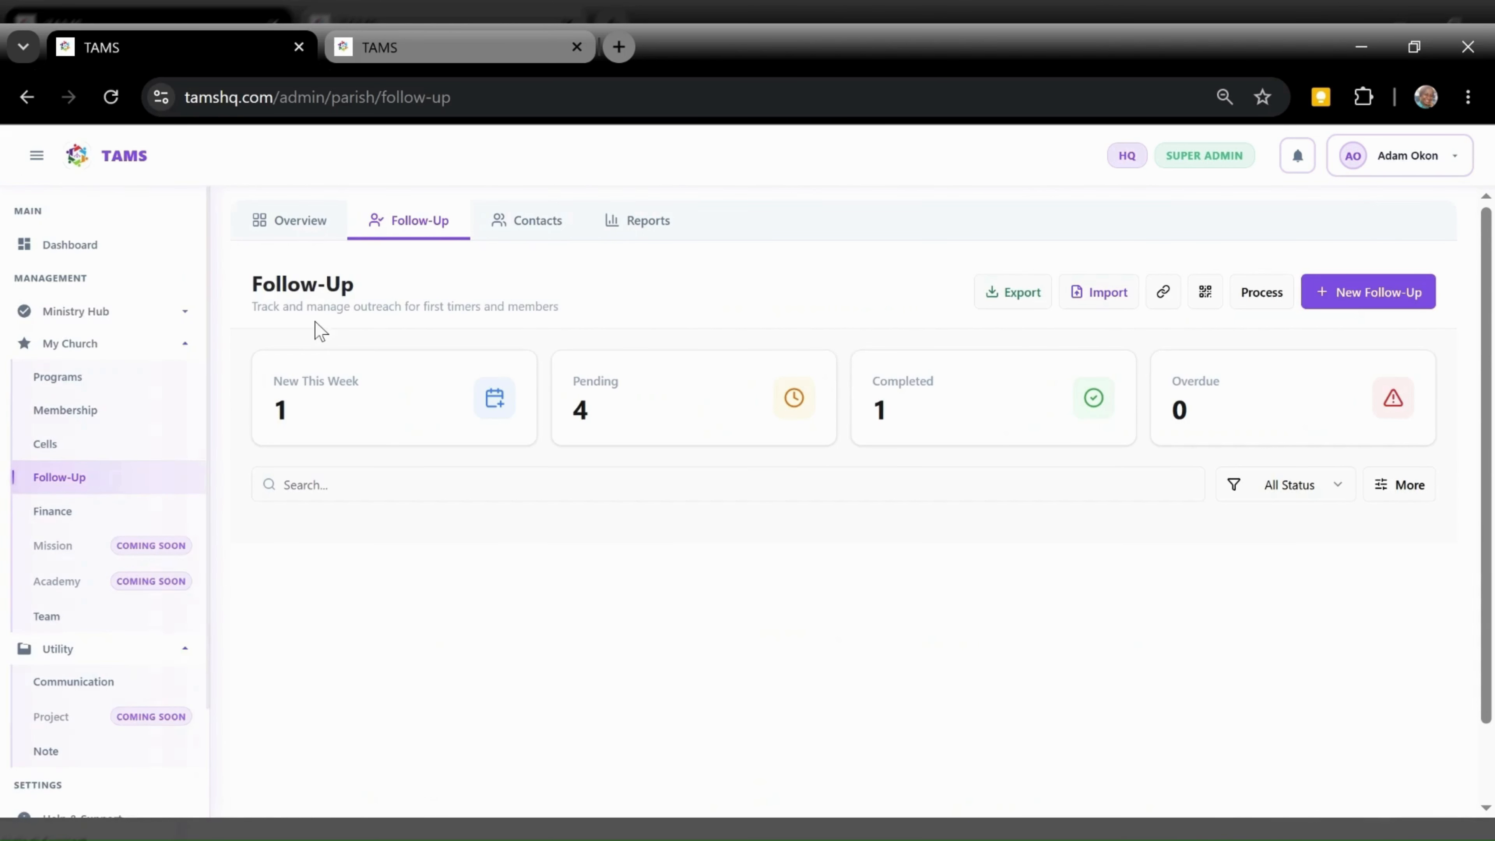
Collapse the sidebar, check the 2/3 integration checklist, and reopen the first timer's details
left_click(39, 165)
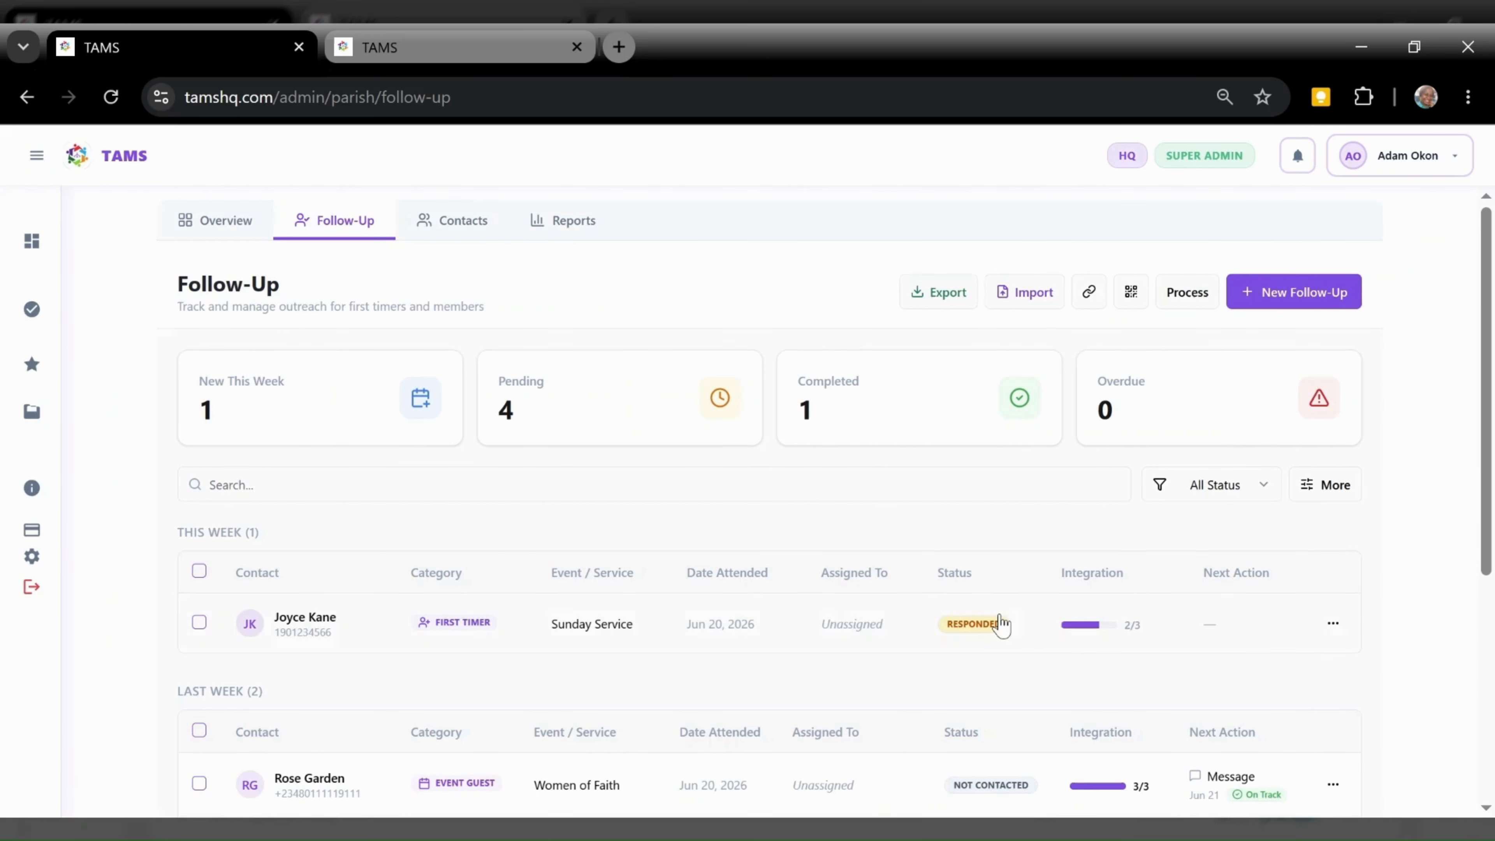
mouse_move(1094, 626)
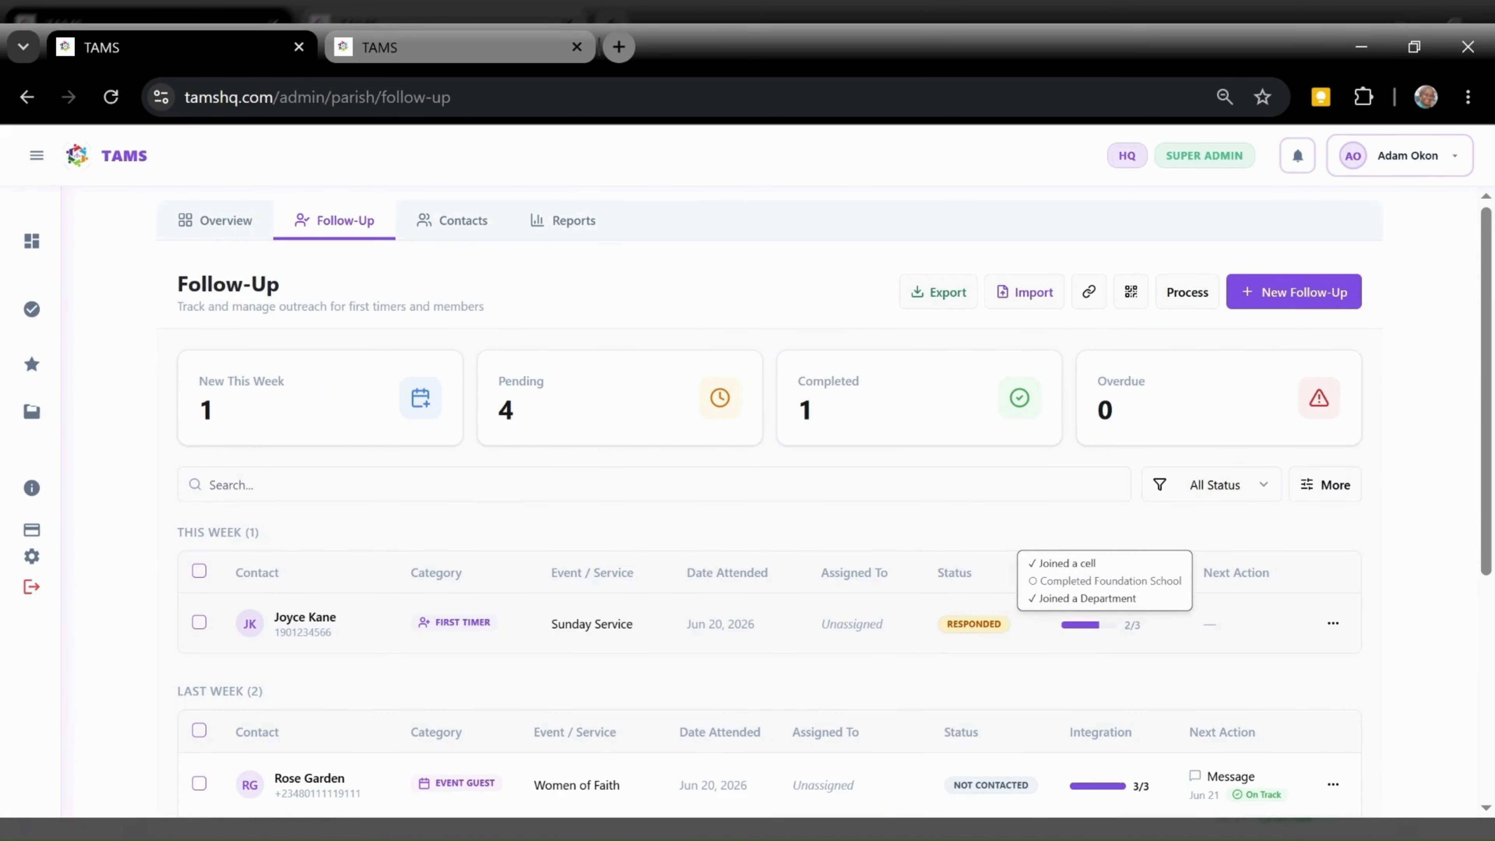
left_click(991, 648)
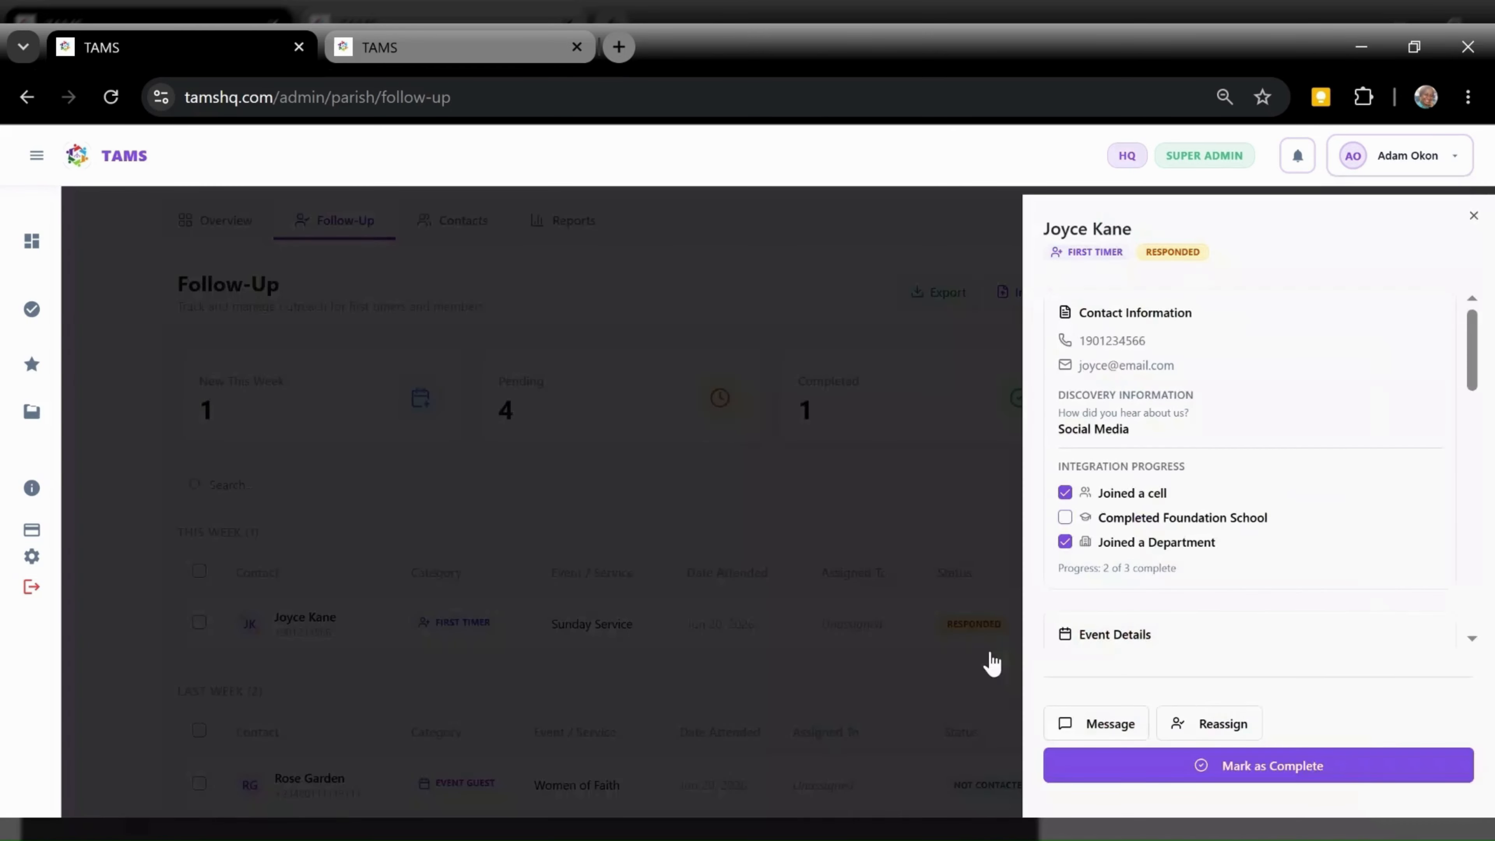
Try Mark as Complete, dismiss the Foundation School warning, and start a next action
left_click(1355, 767)
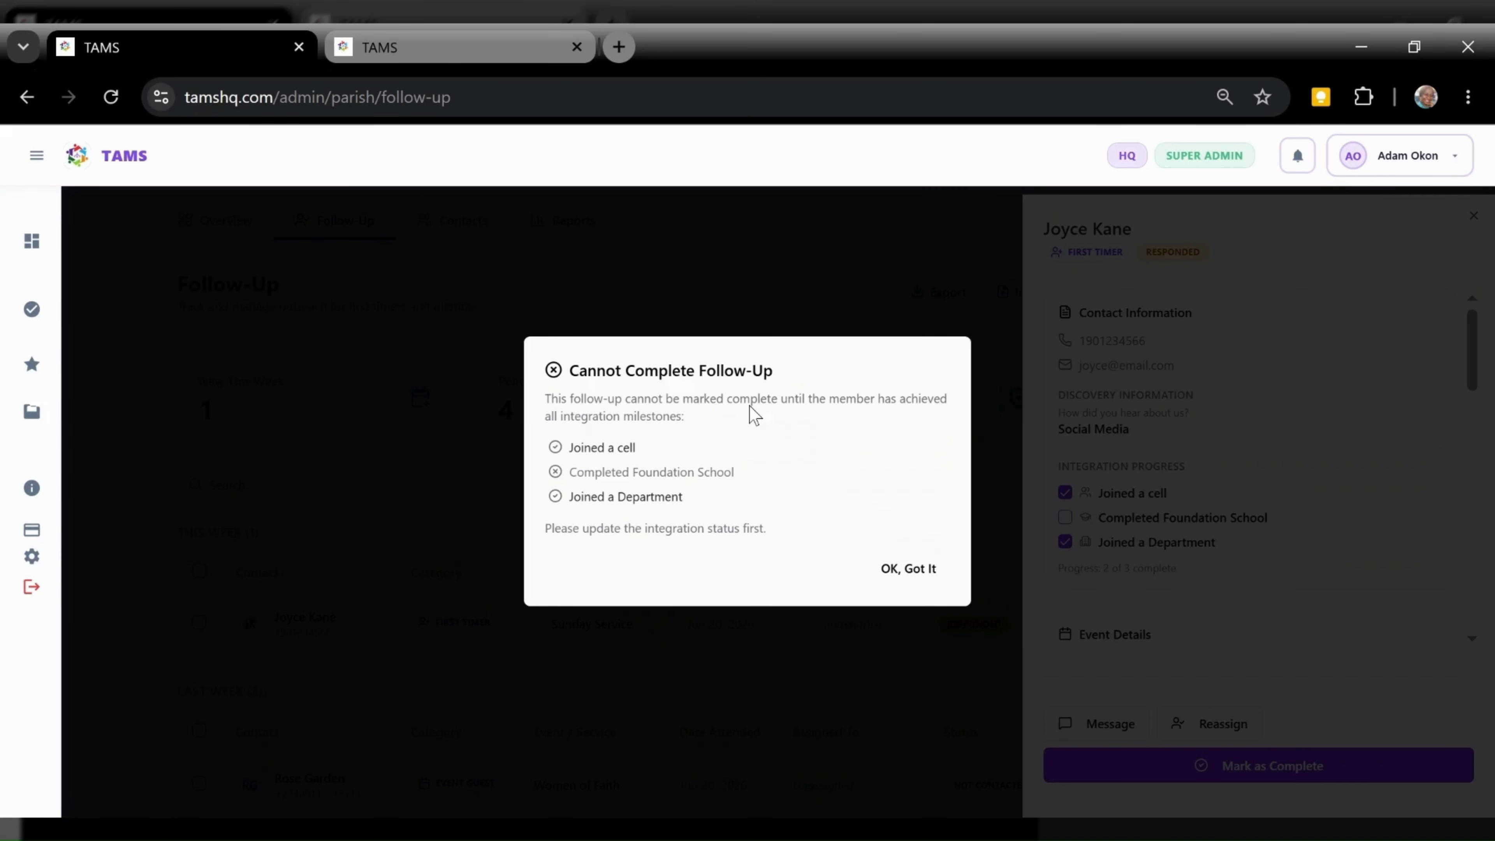
left_click(896, 580)
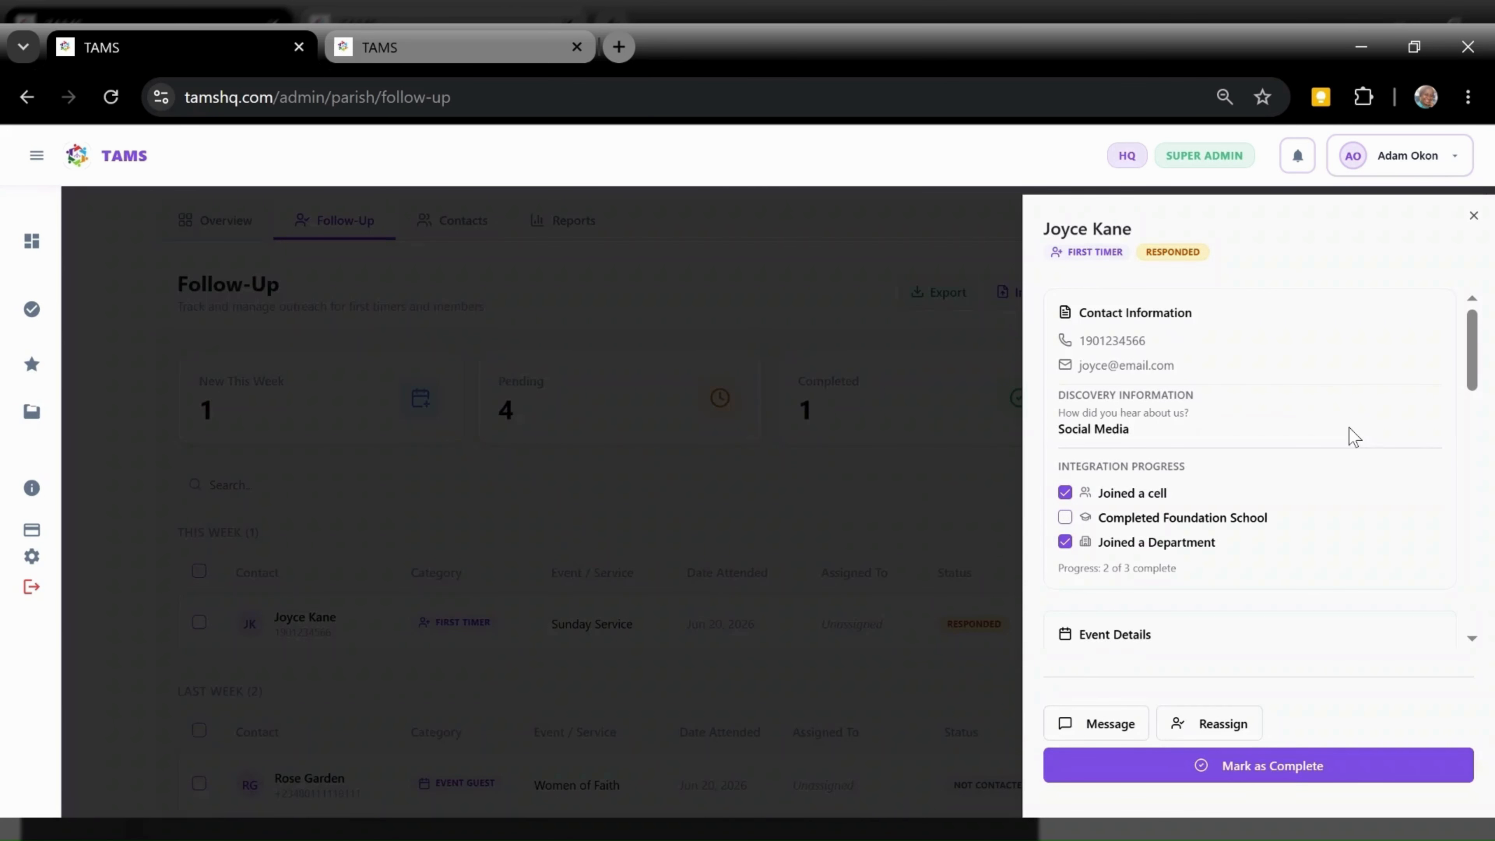
left_click_drag(1479, 372, 1470, 469)
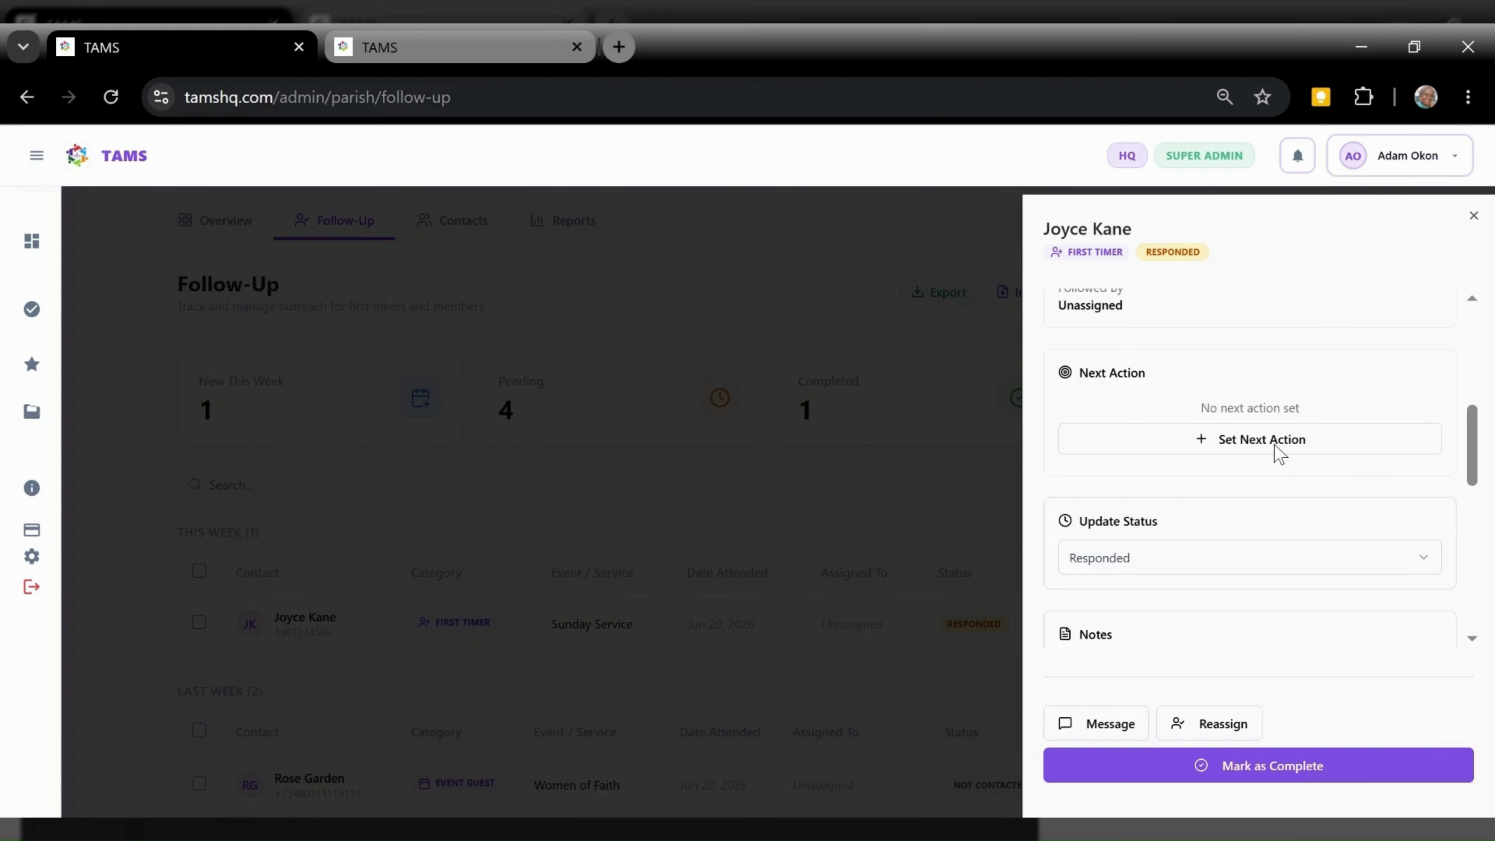
left_click(1279, 446)
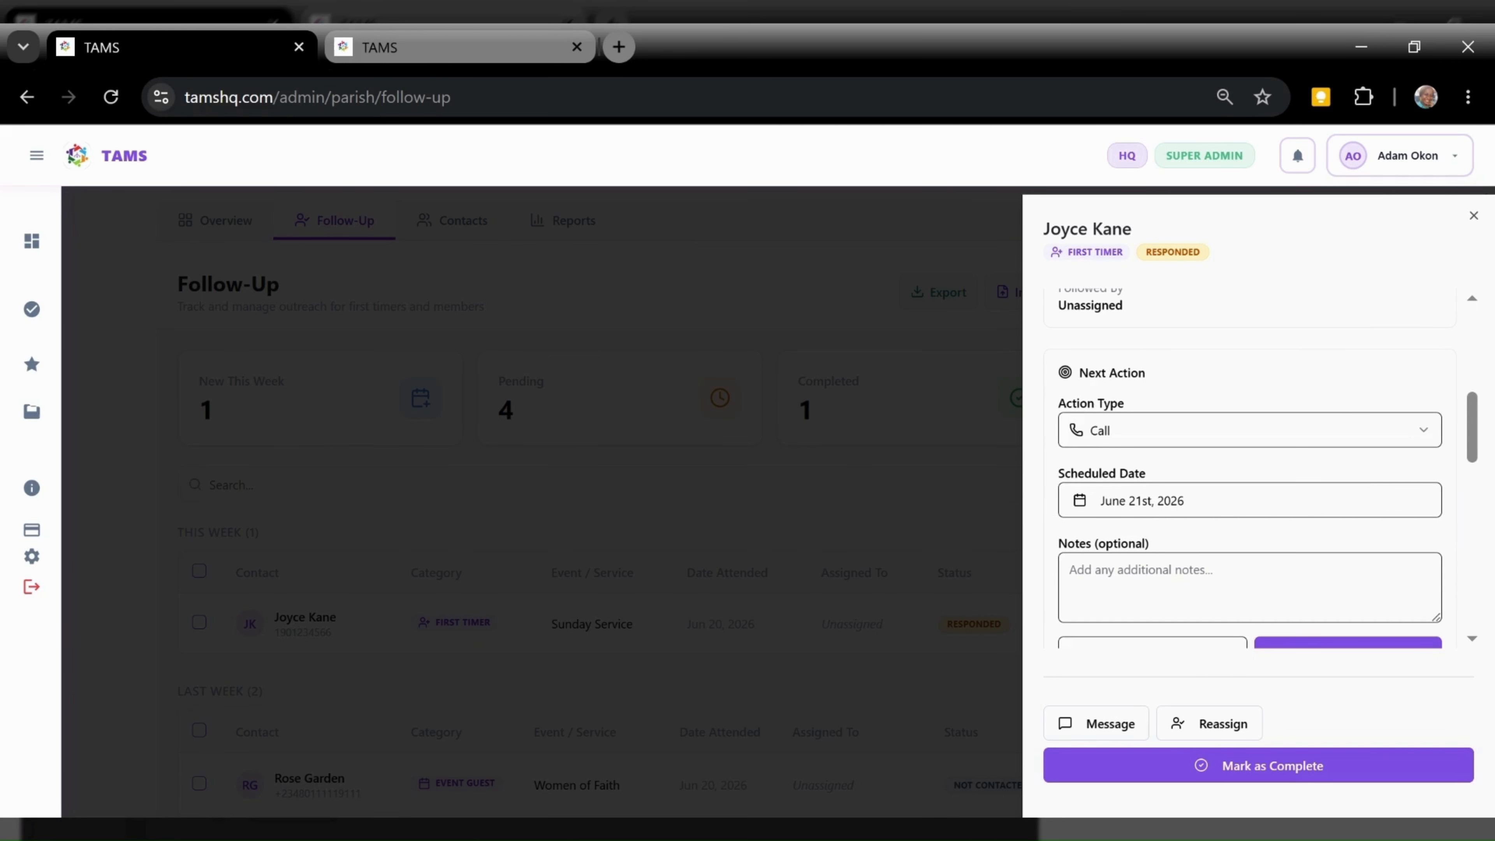
Save a Call on June 21st, 2026 as the next action, then close and reload
left_click_drag(1471, 444, 1469, 469)
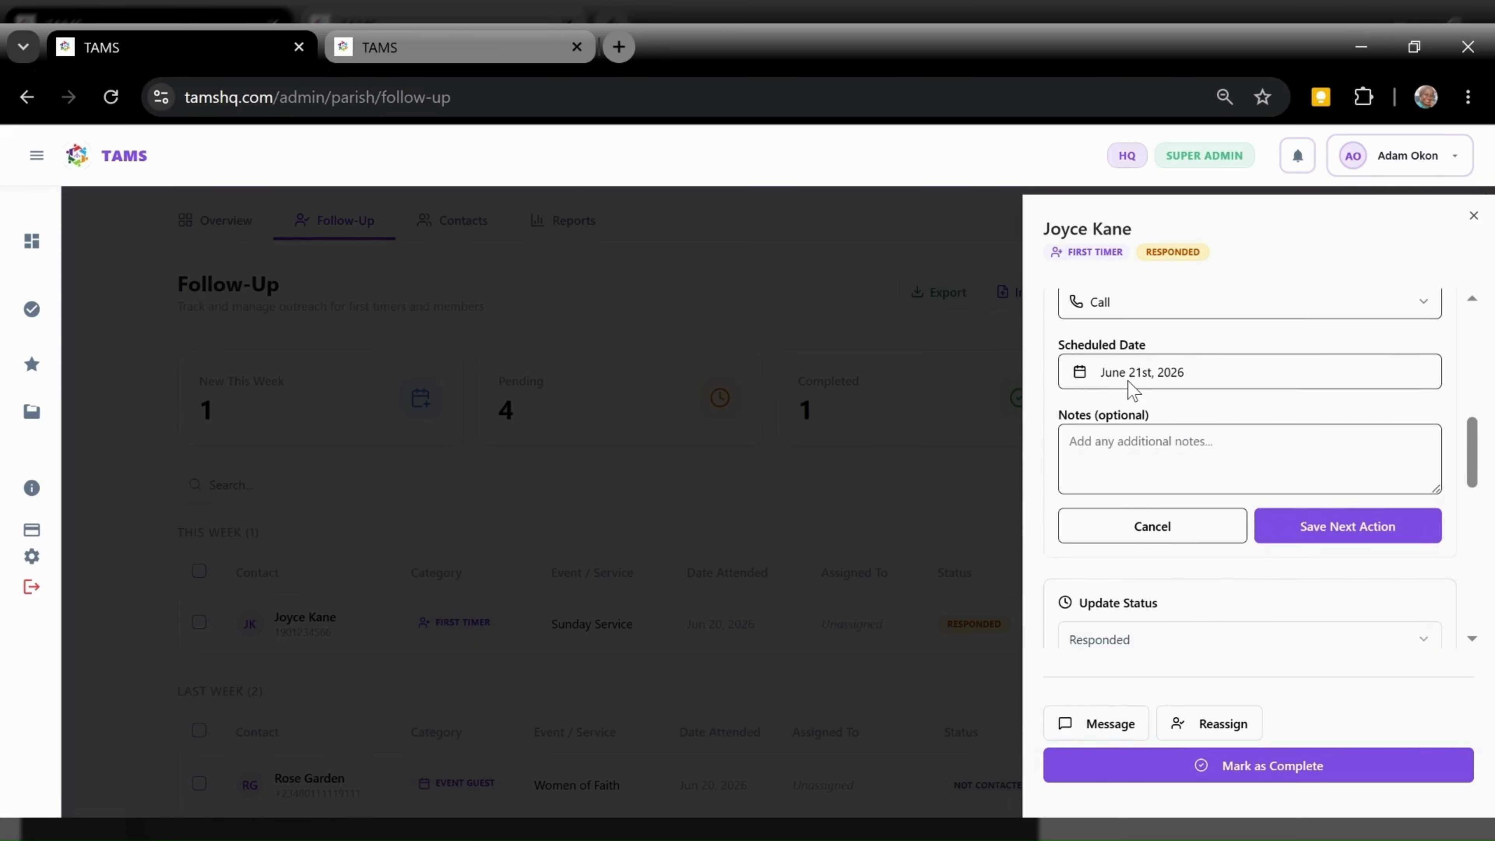
left_click(1307, 534)
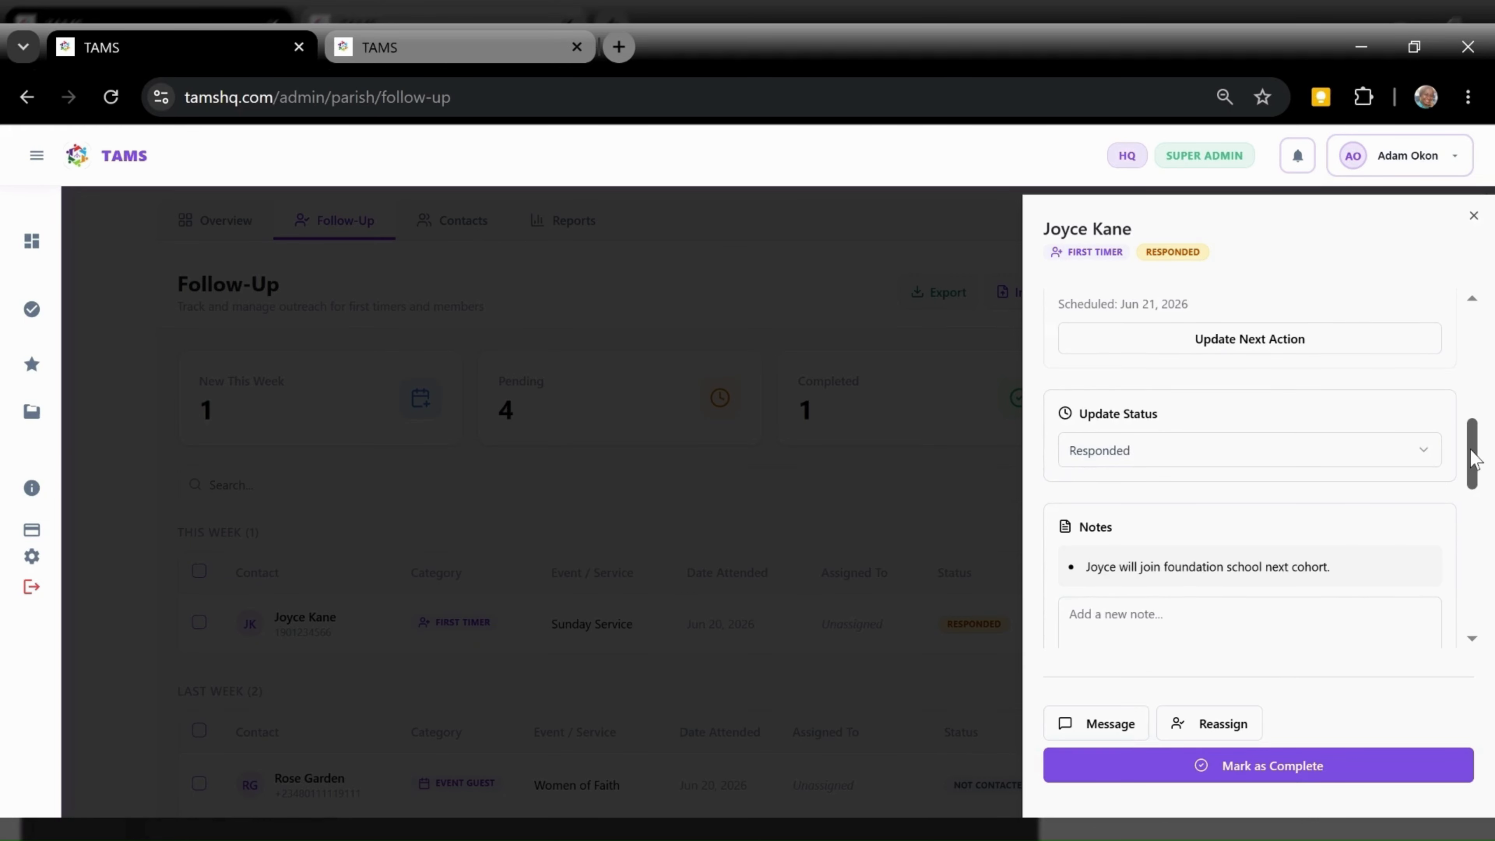
left_click_drag(1473, 456, 1474, 427)
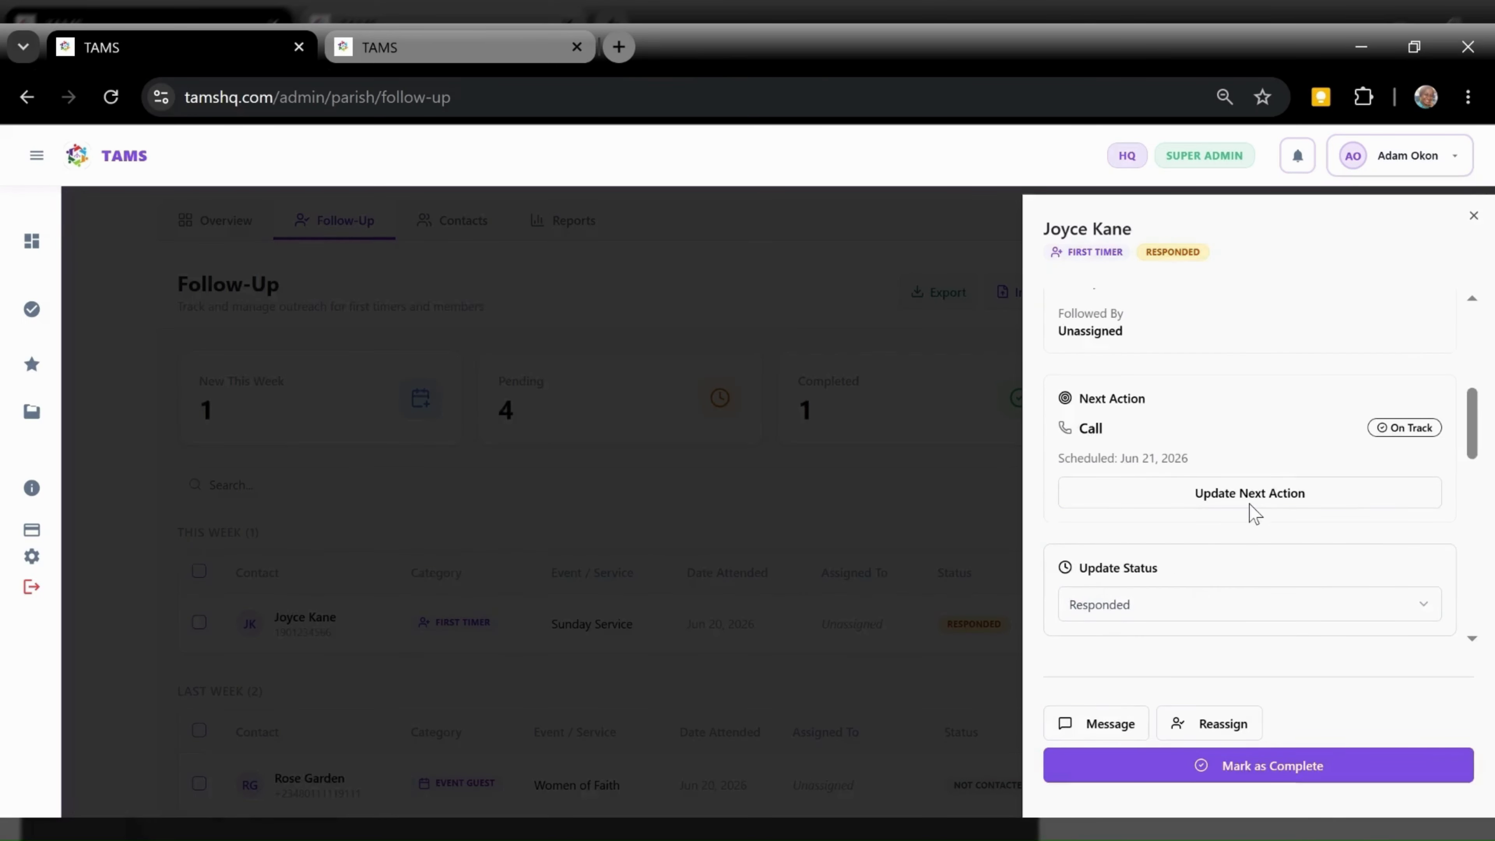
left_click(811, 558)
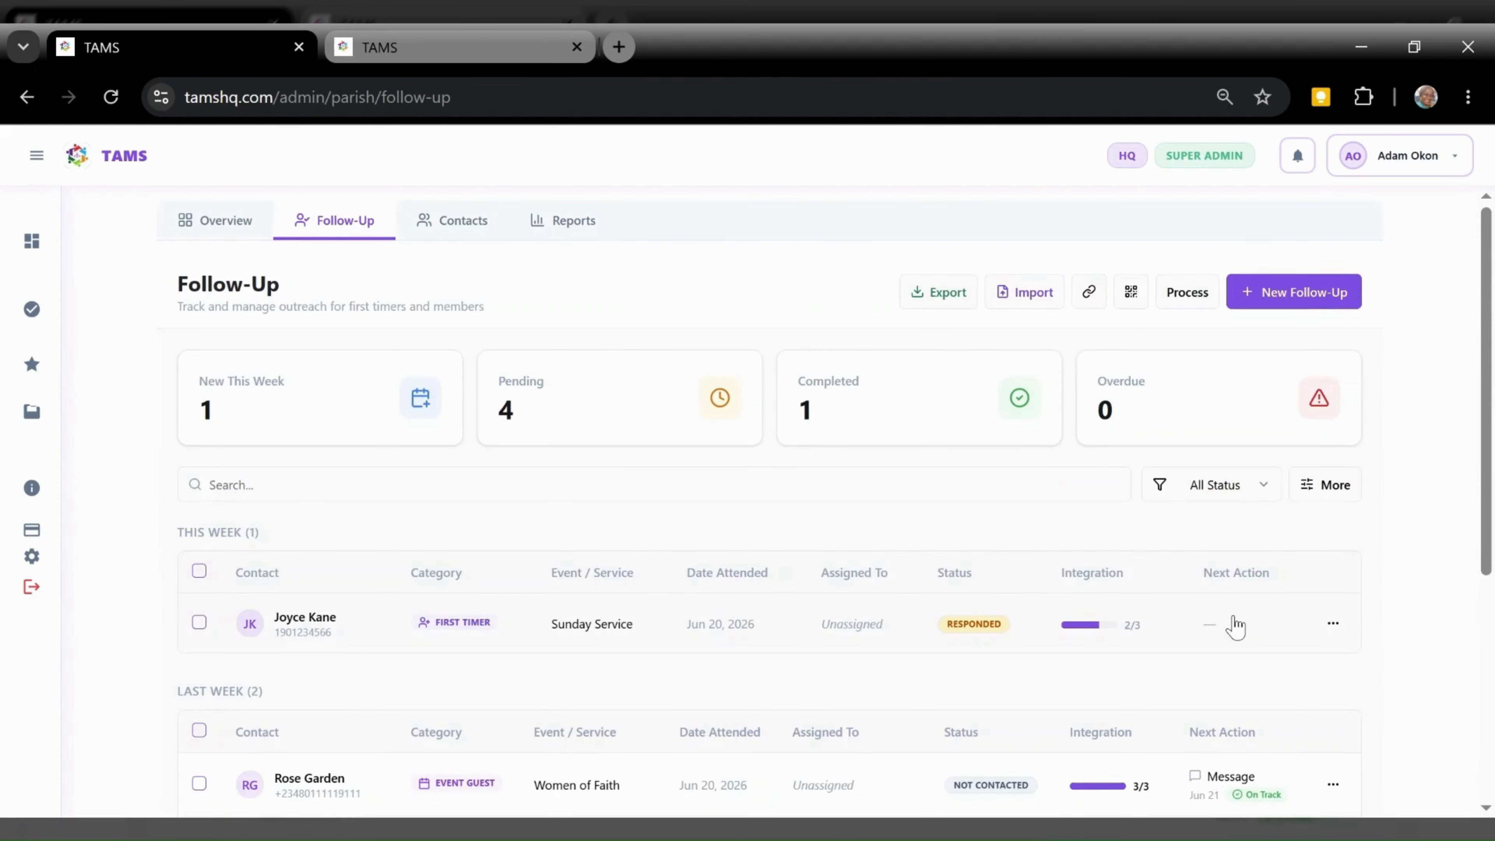
left_click(111, 97)
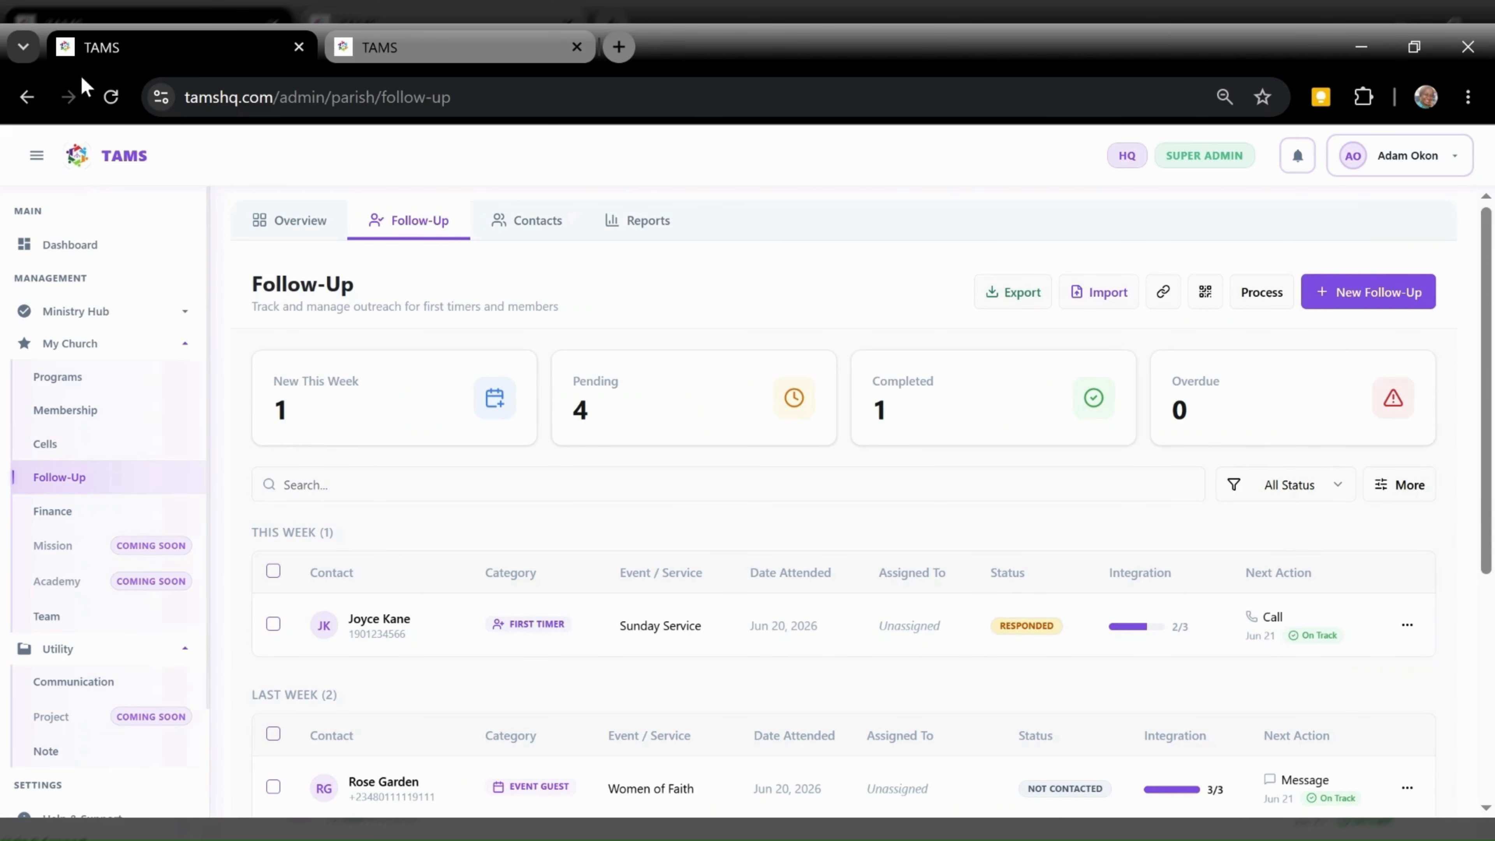
Reopen the first timer's details and tick Completed Foundation School
left_click(37, 156)
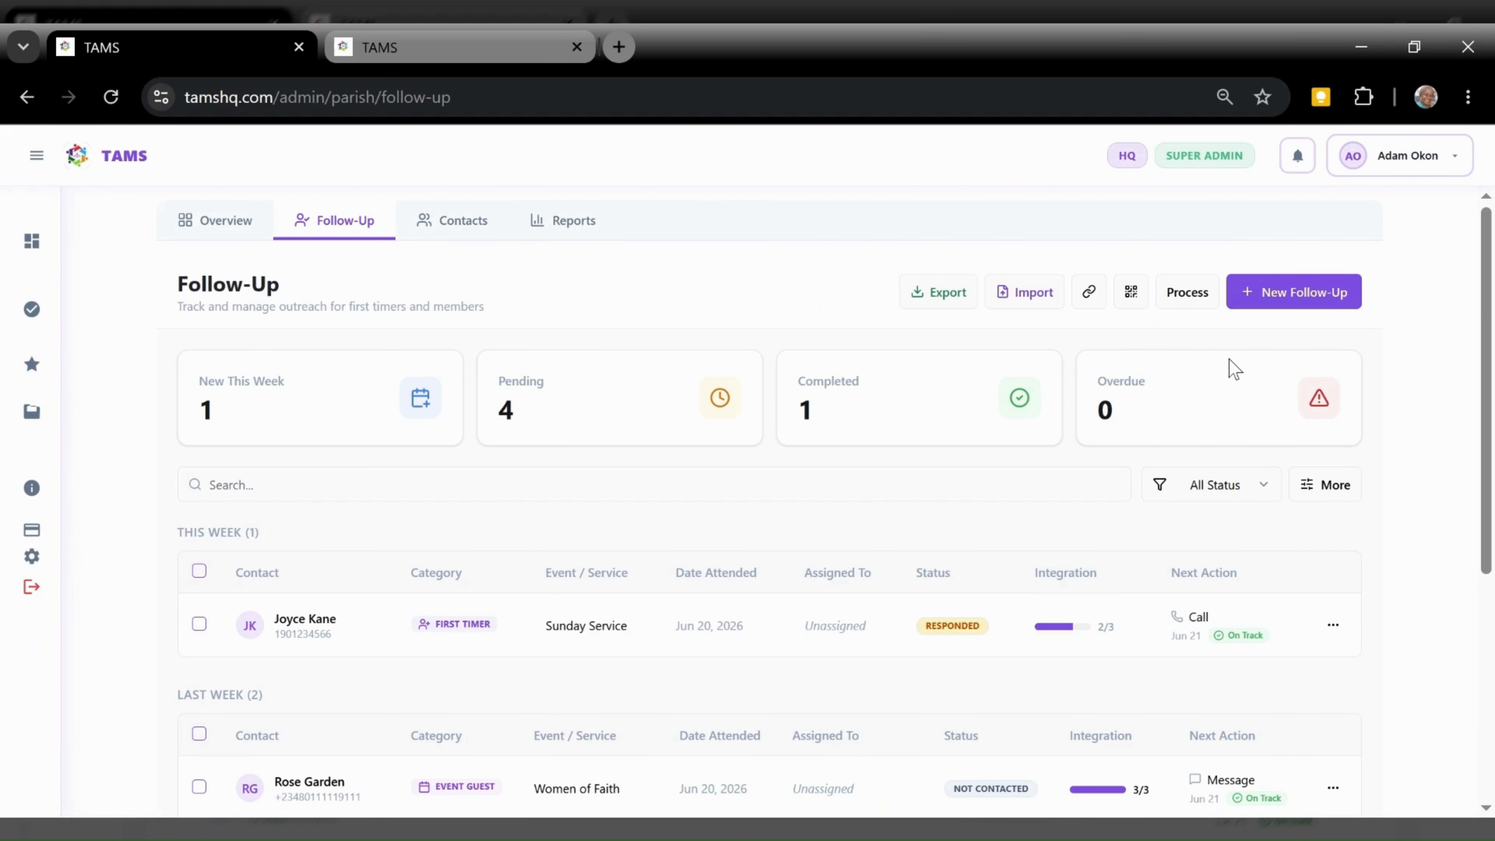
left_click(769, 647)
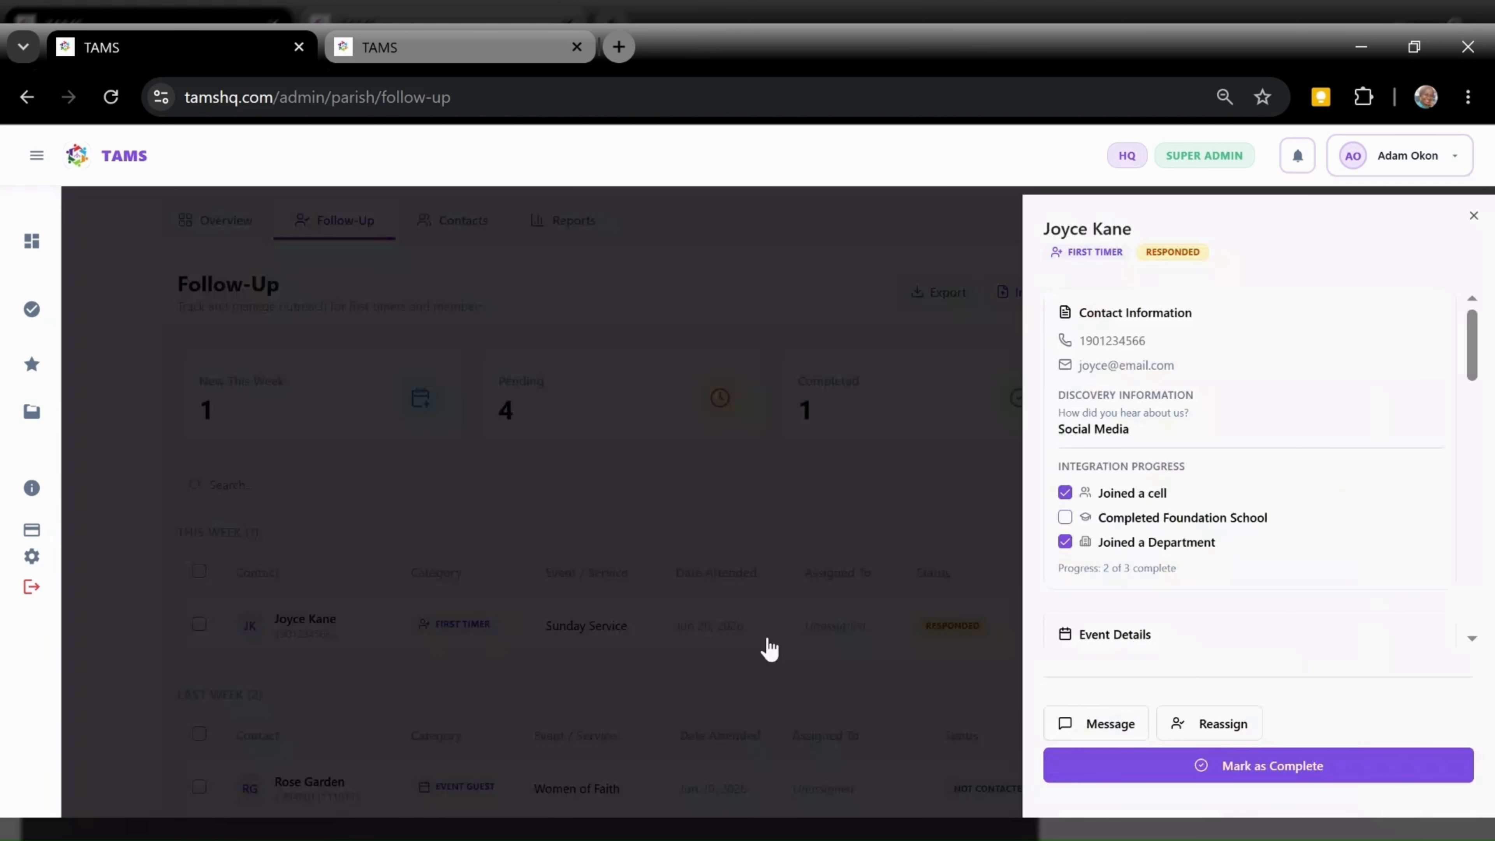
left_click(1065, 518)
Change her follow-up status to Visitor, close the panel, and reload the page
left_click_drag(1483, 353, 1473, 469)
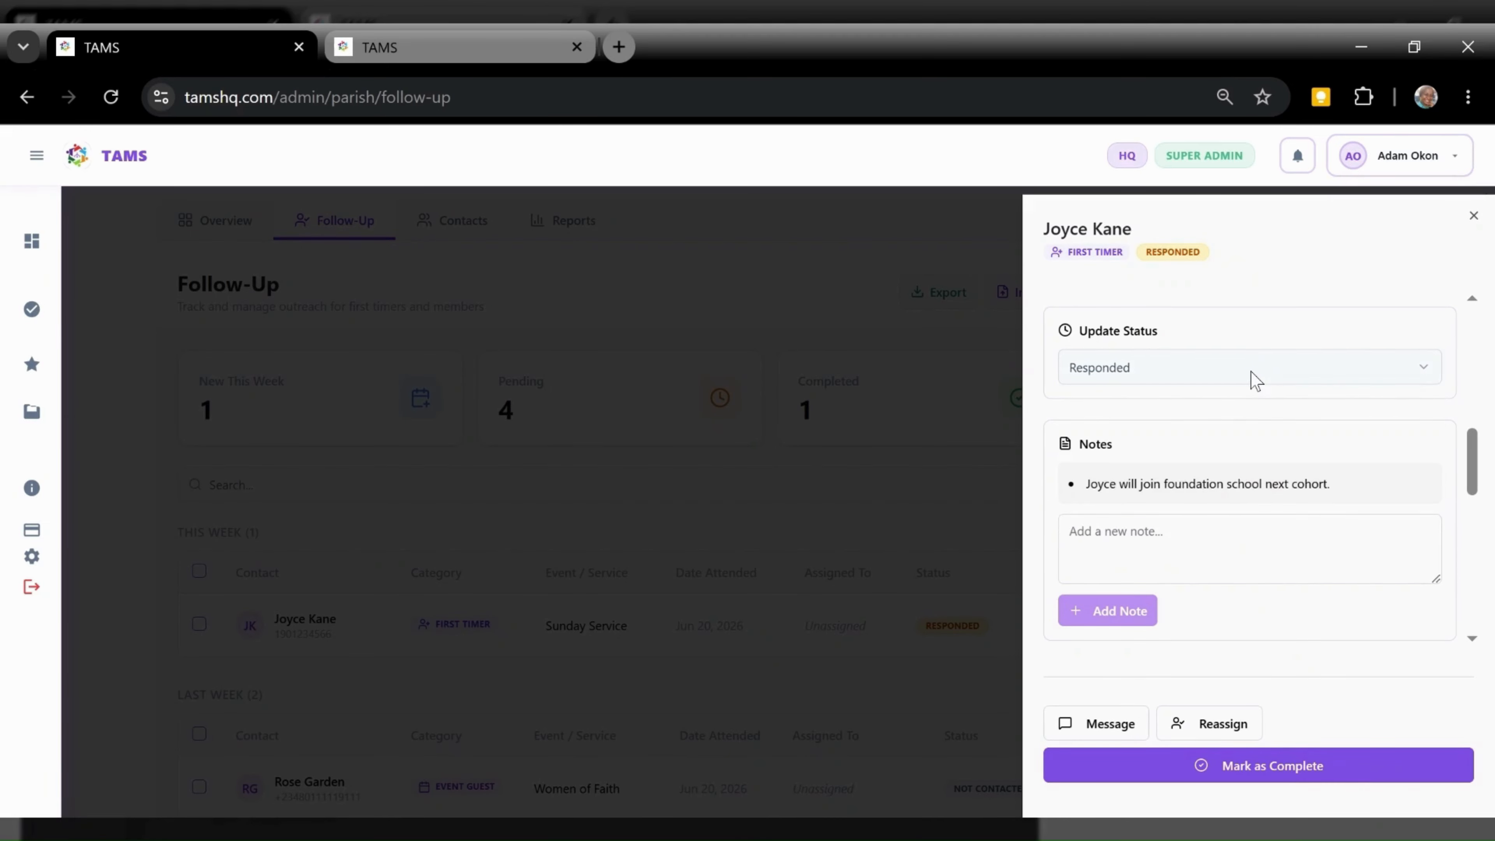
left_click(1256, 380)
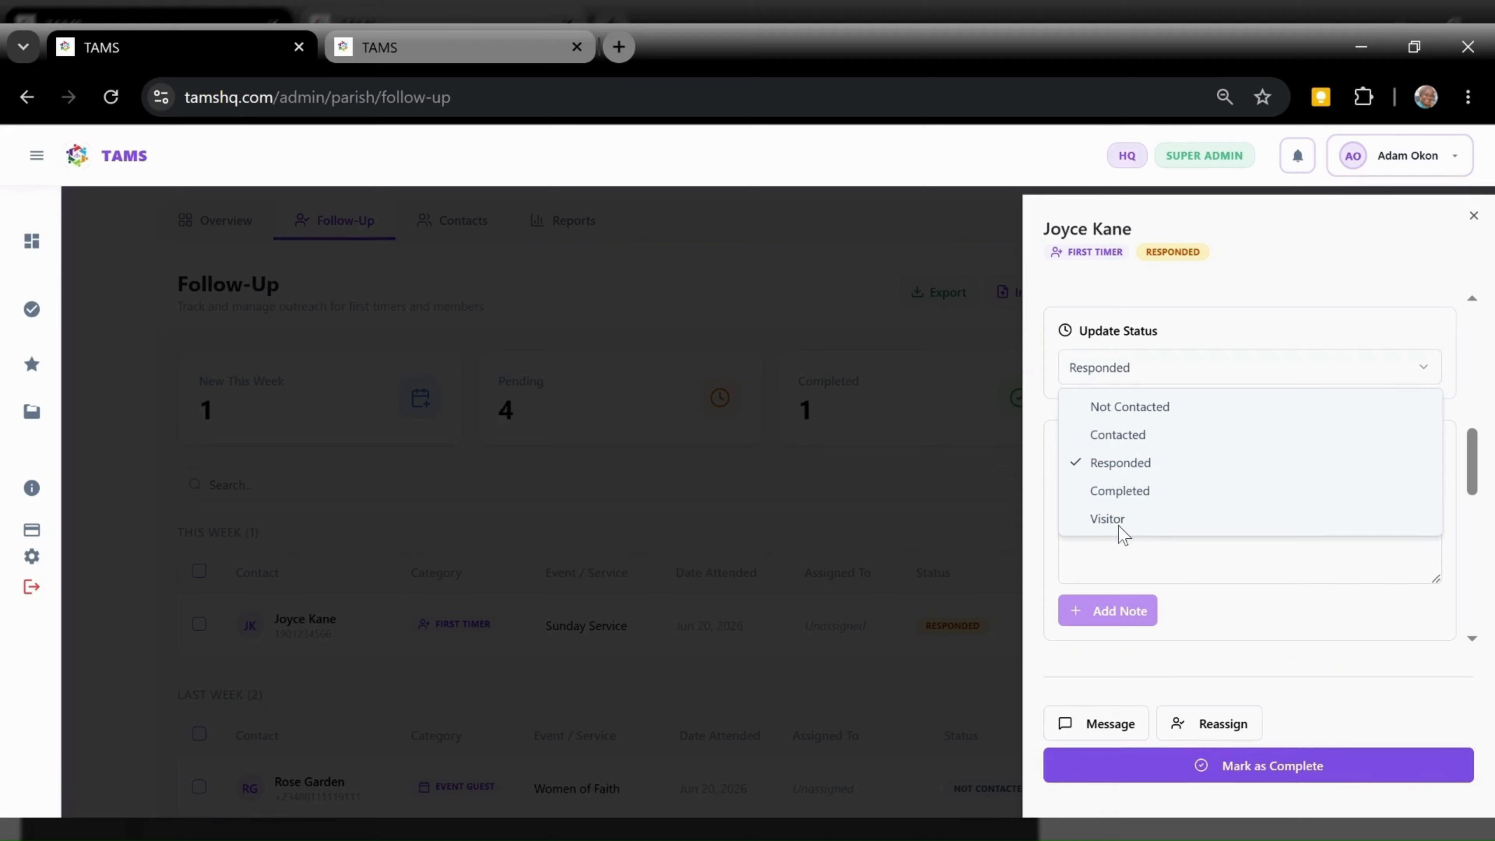
left_click(1113, 518)
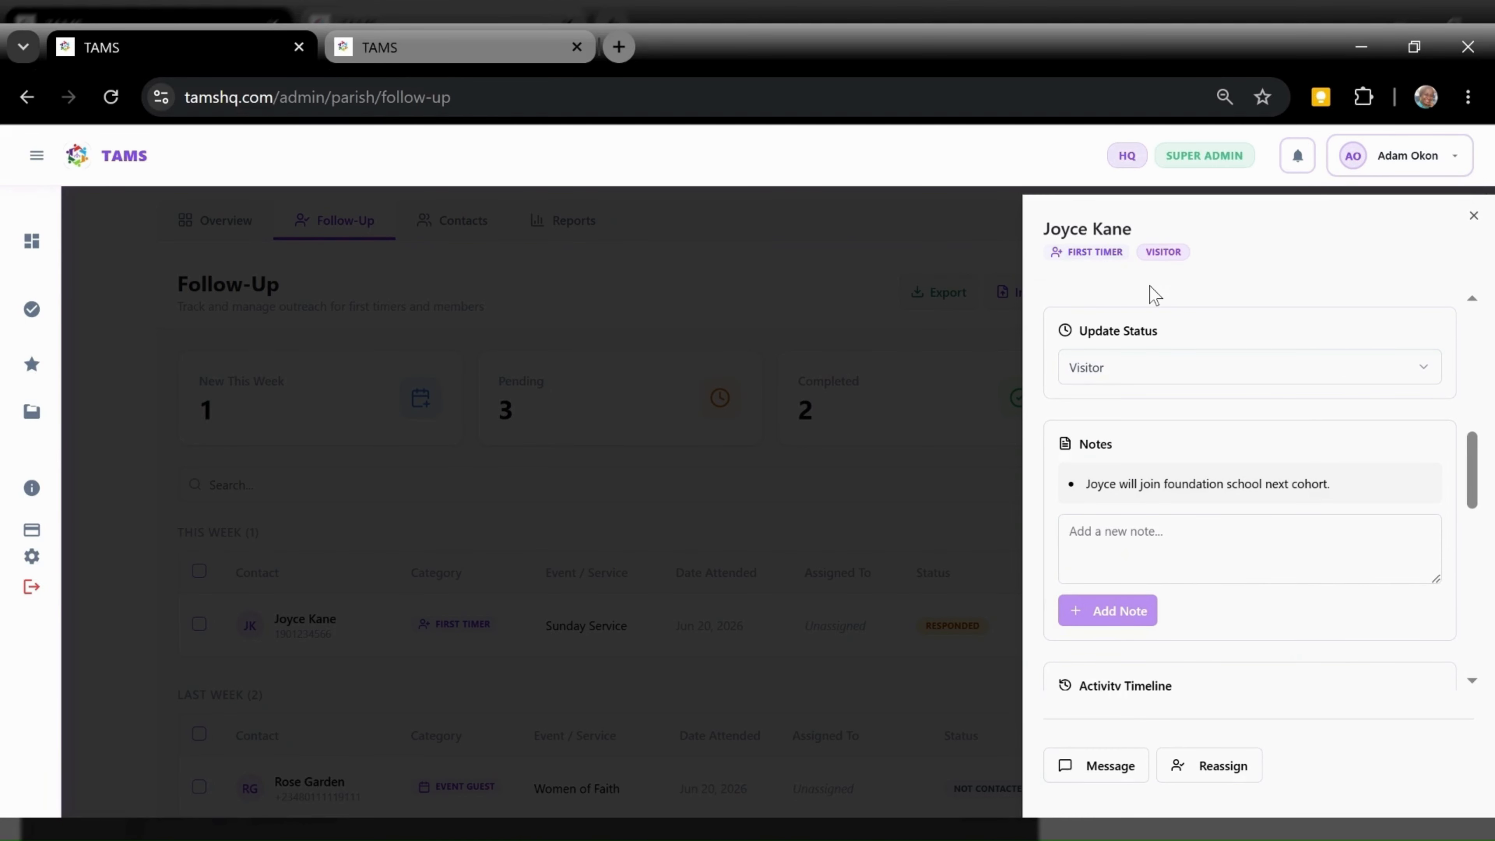
left_click(831, 699)
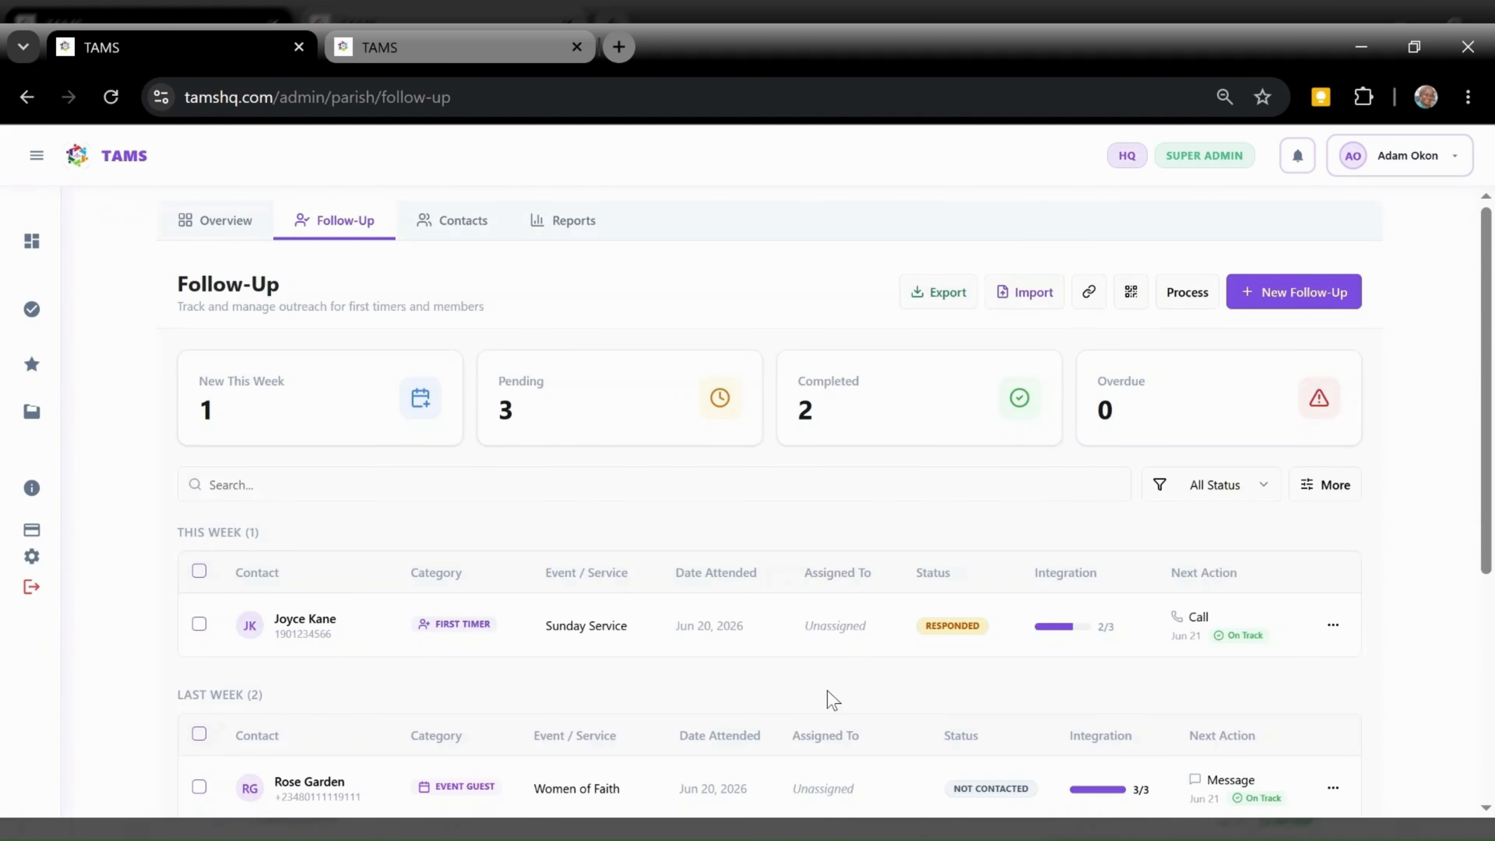
left_click(112, 98)
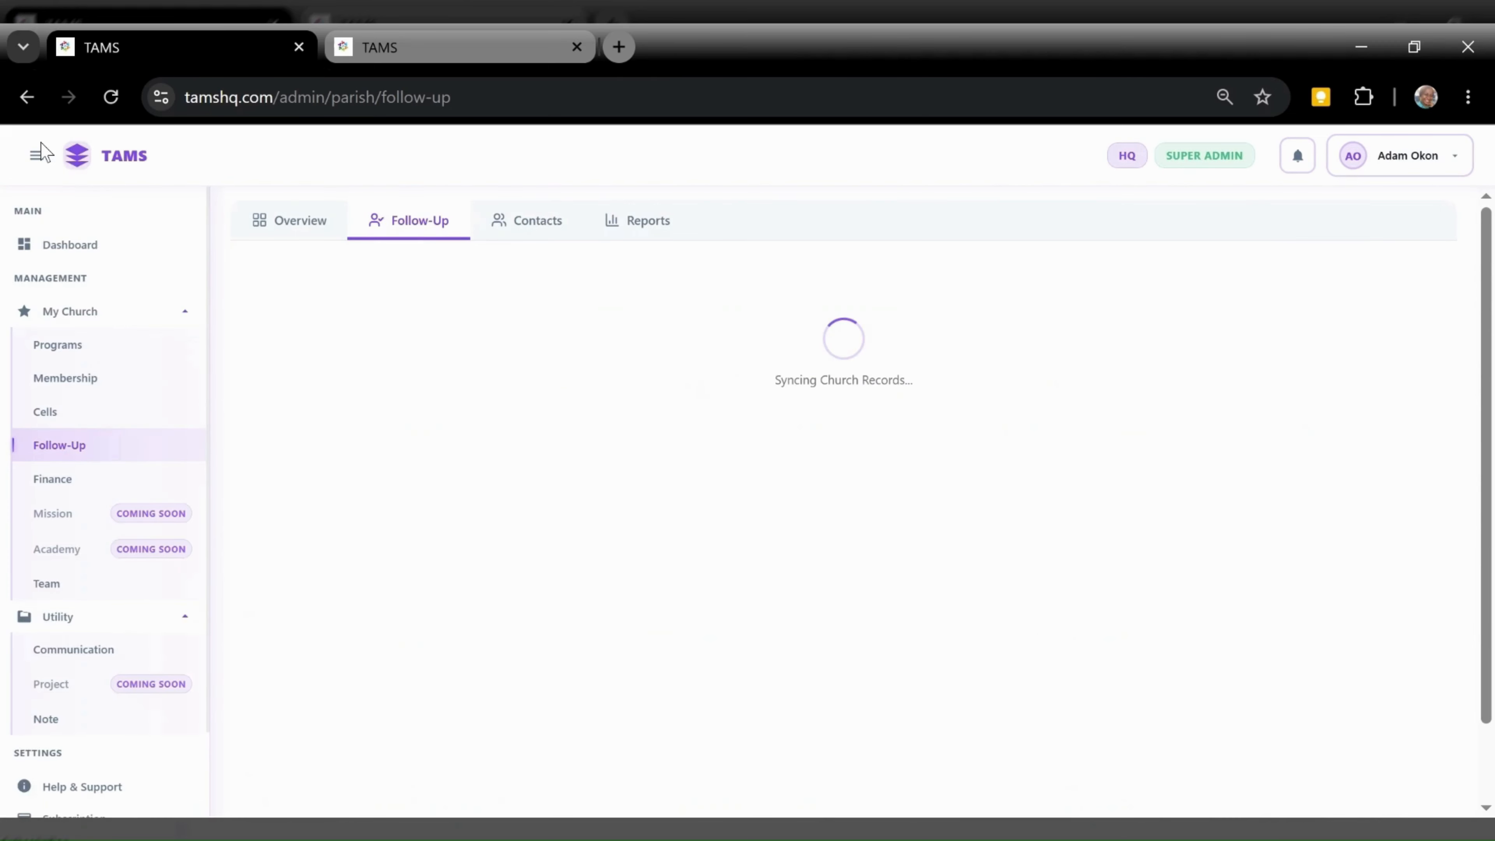
Collapse the sidebar, review the Contacts list, and return to Follow-Up showing 3 pending, 2 completed
left_click(38, 154)
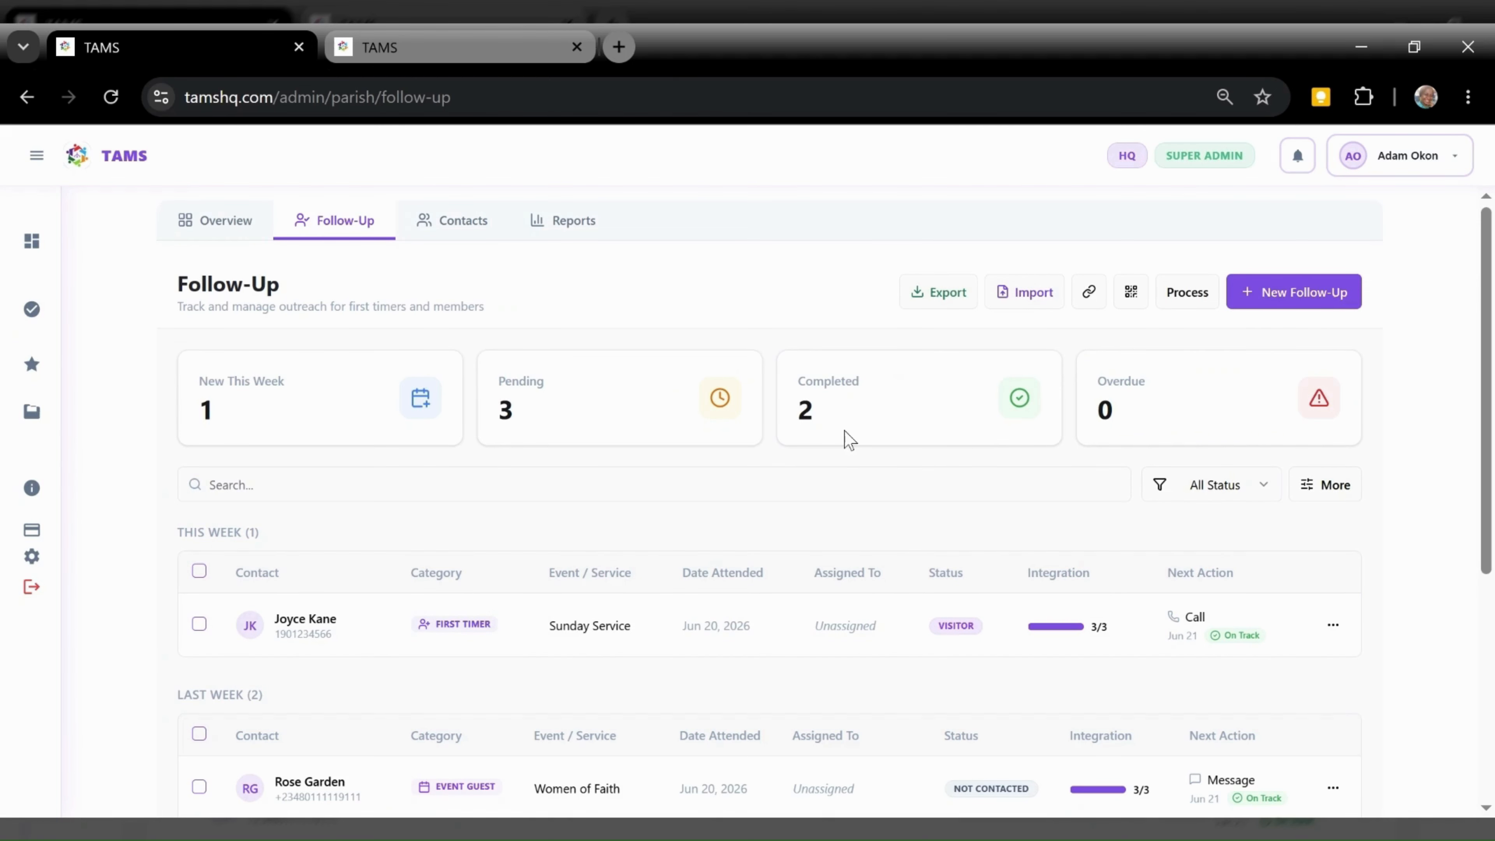
left_click_drag(848, 446, 508, 697)
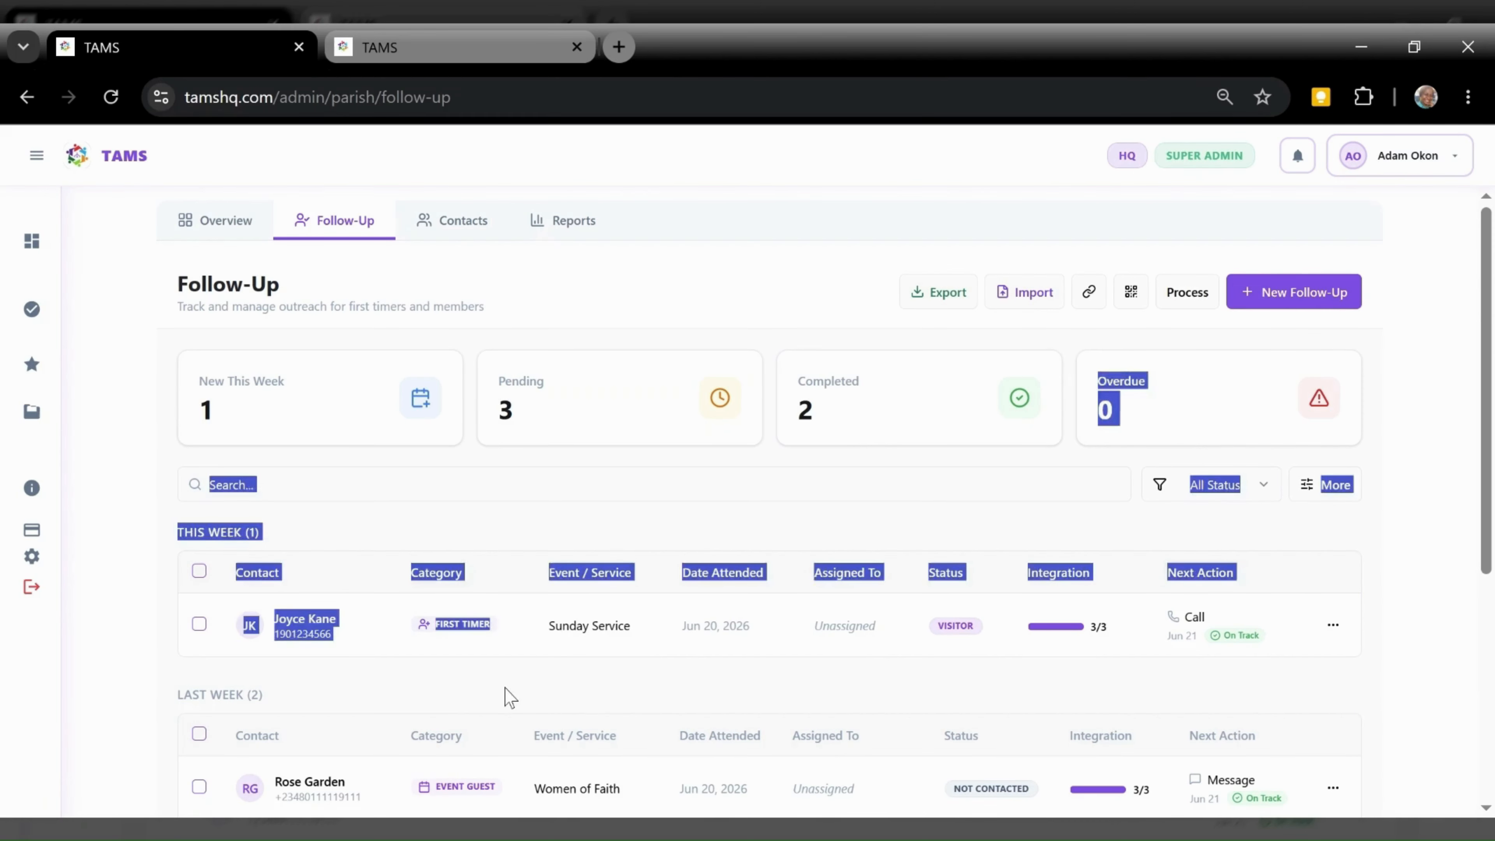
left_click(506, 692)
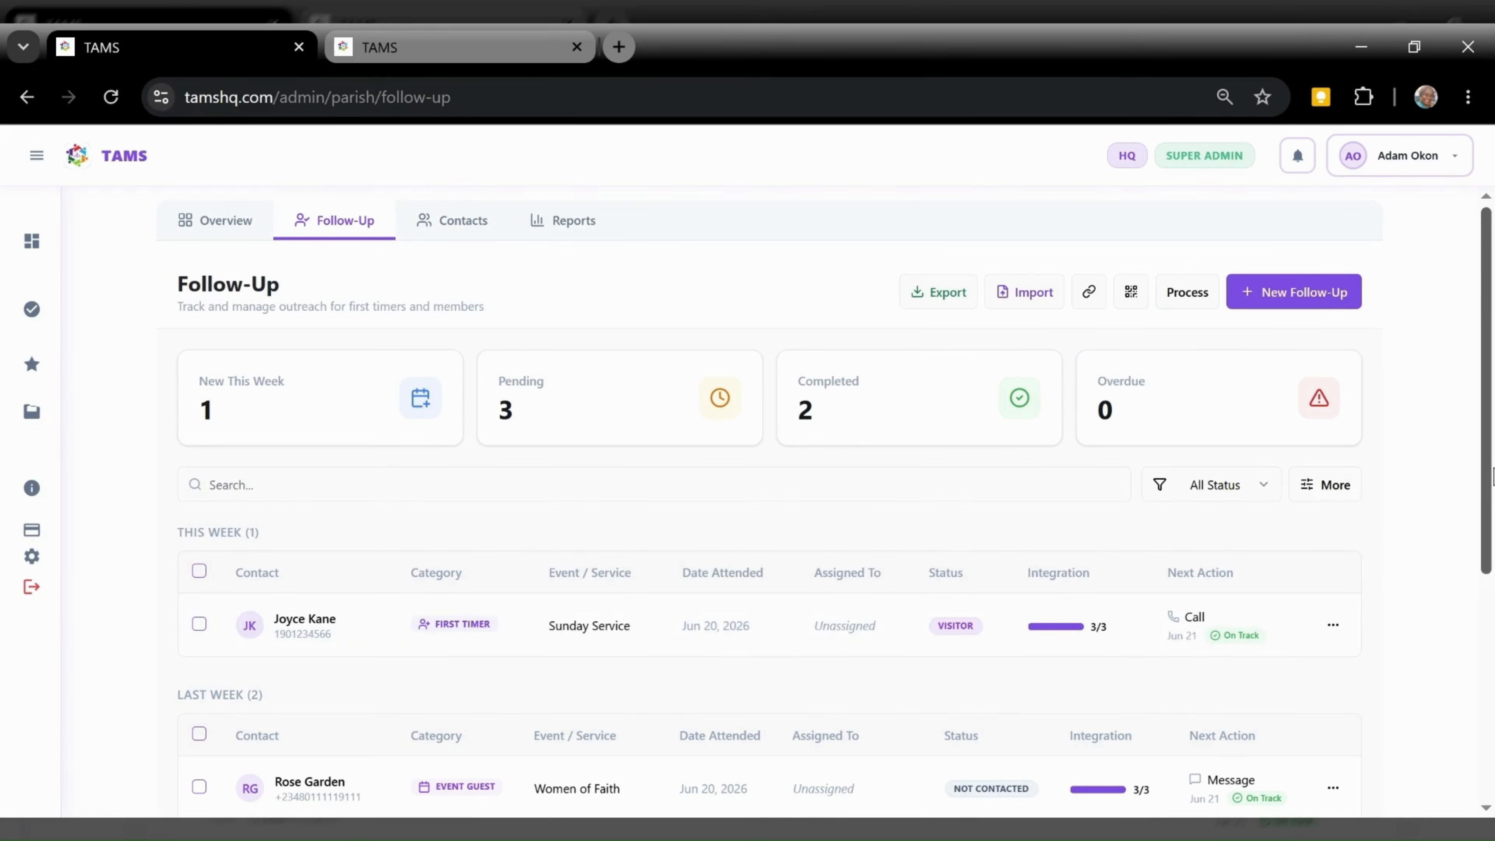
left_click(452, 221)
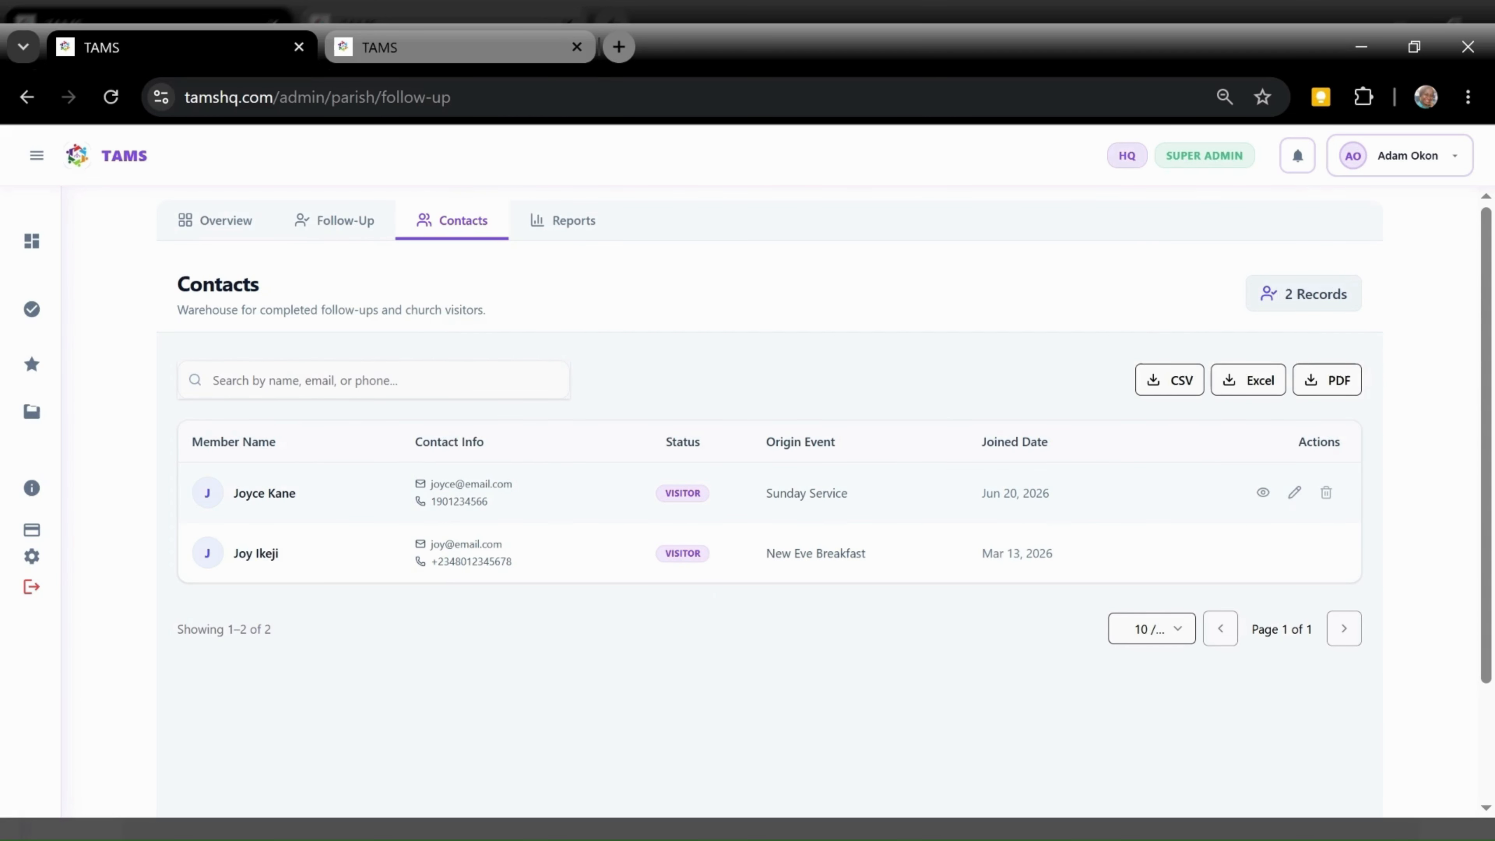
left_click(337, 236)
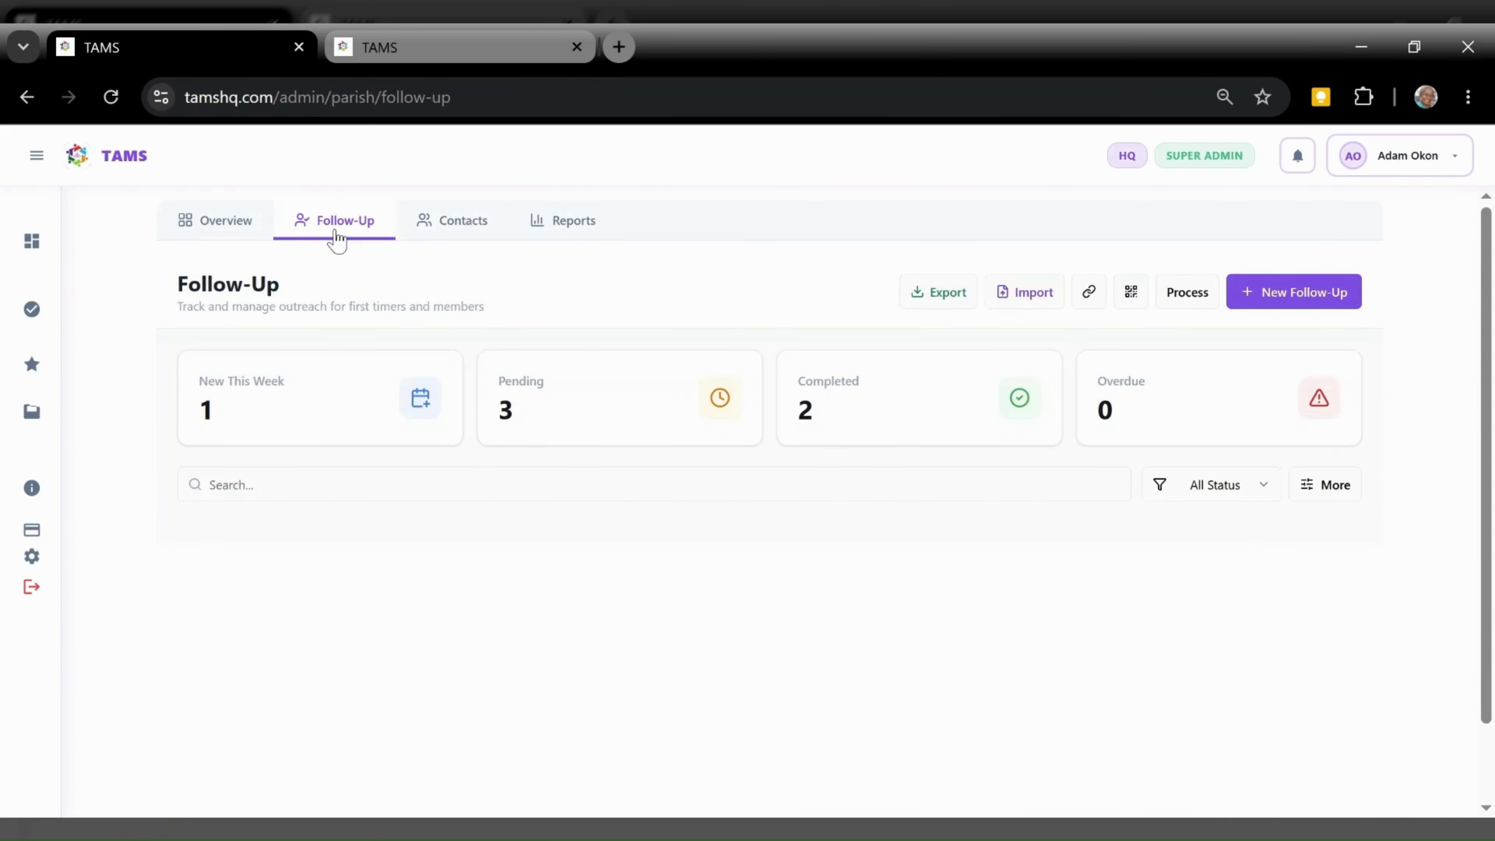
Mark the Holy Ghost Service guest's follow-up as complete
scroll(1487, 471, "down", 5)
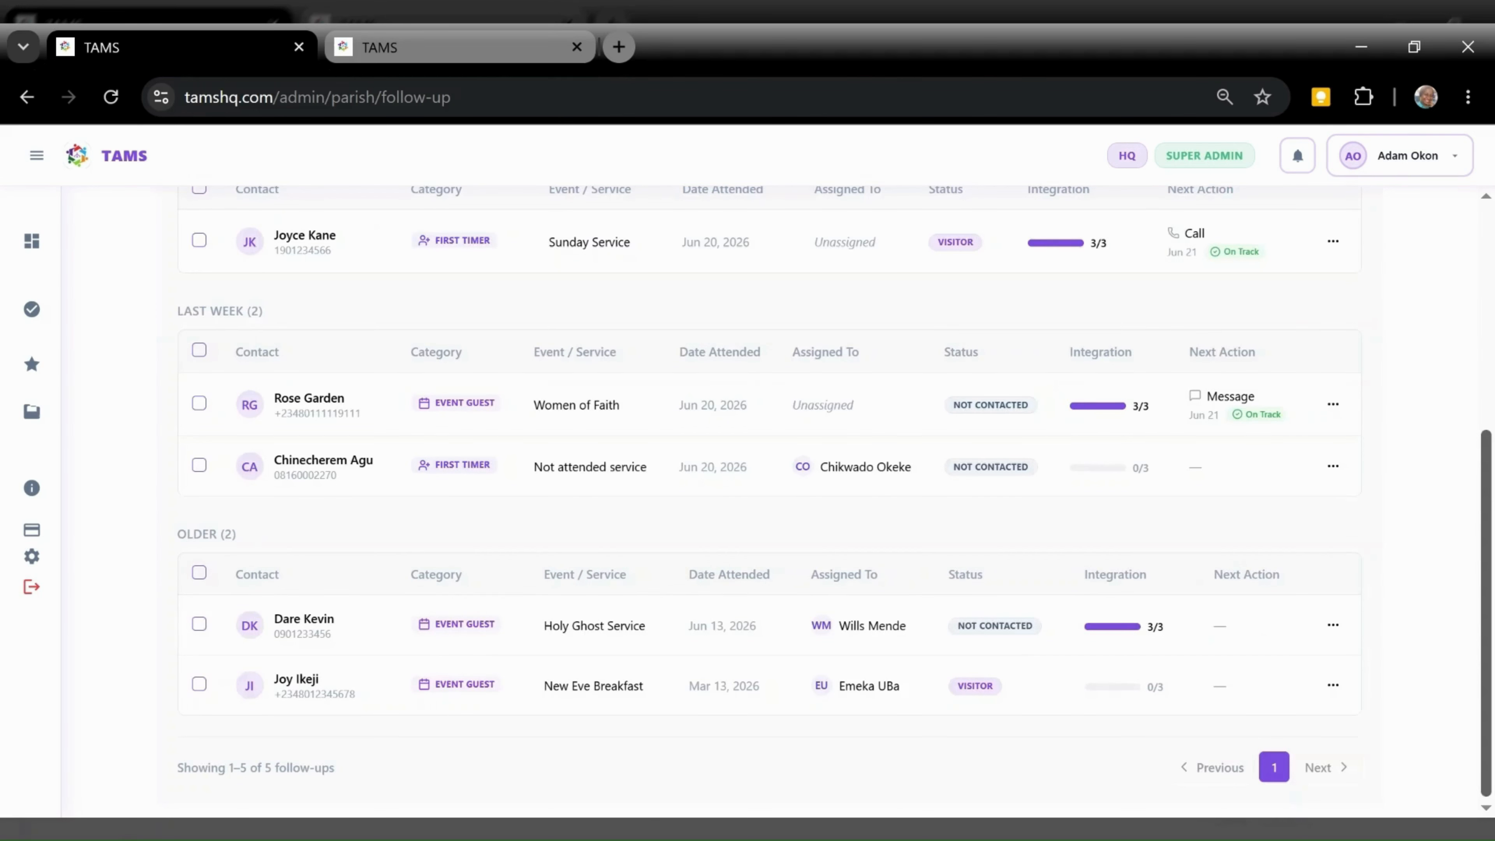
left_click(1042, 643)
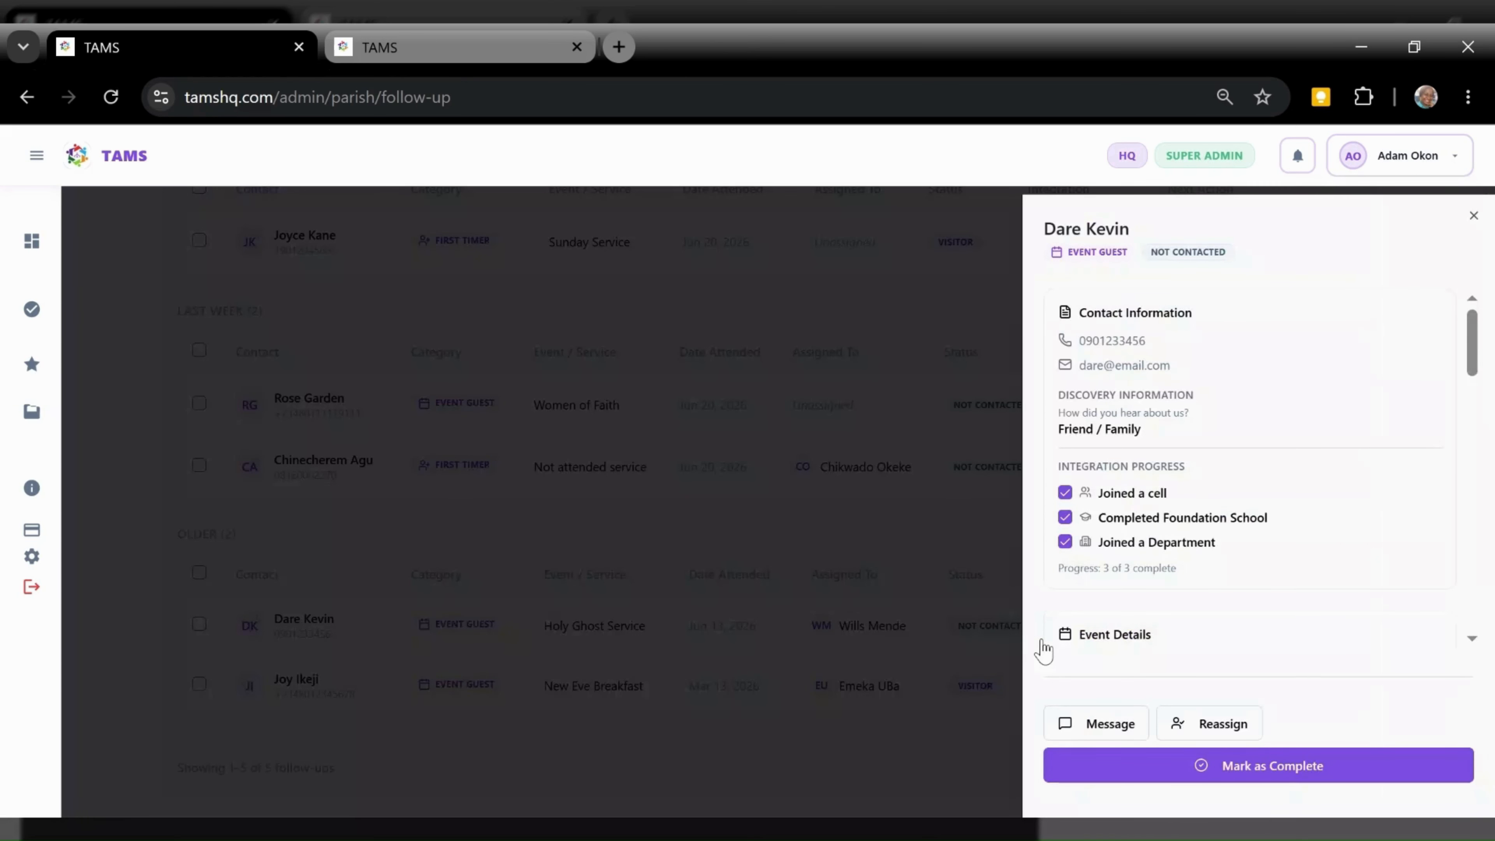
left_click_drag(1485, 362, 1485, 490)
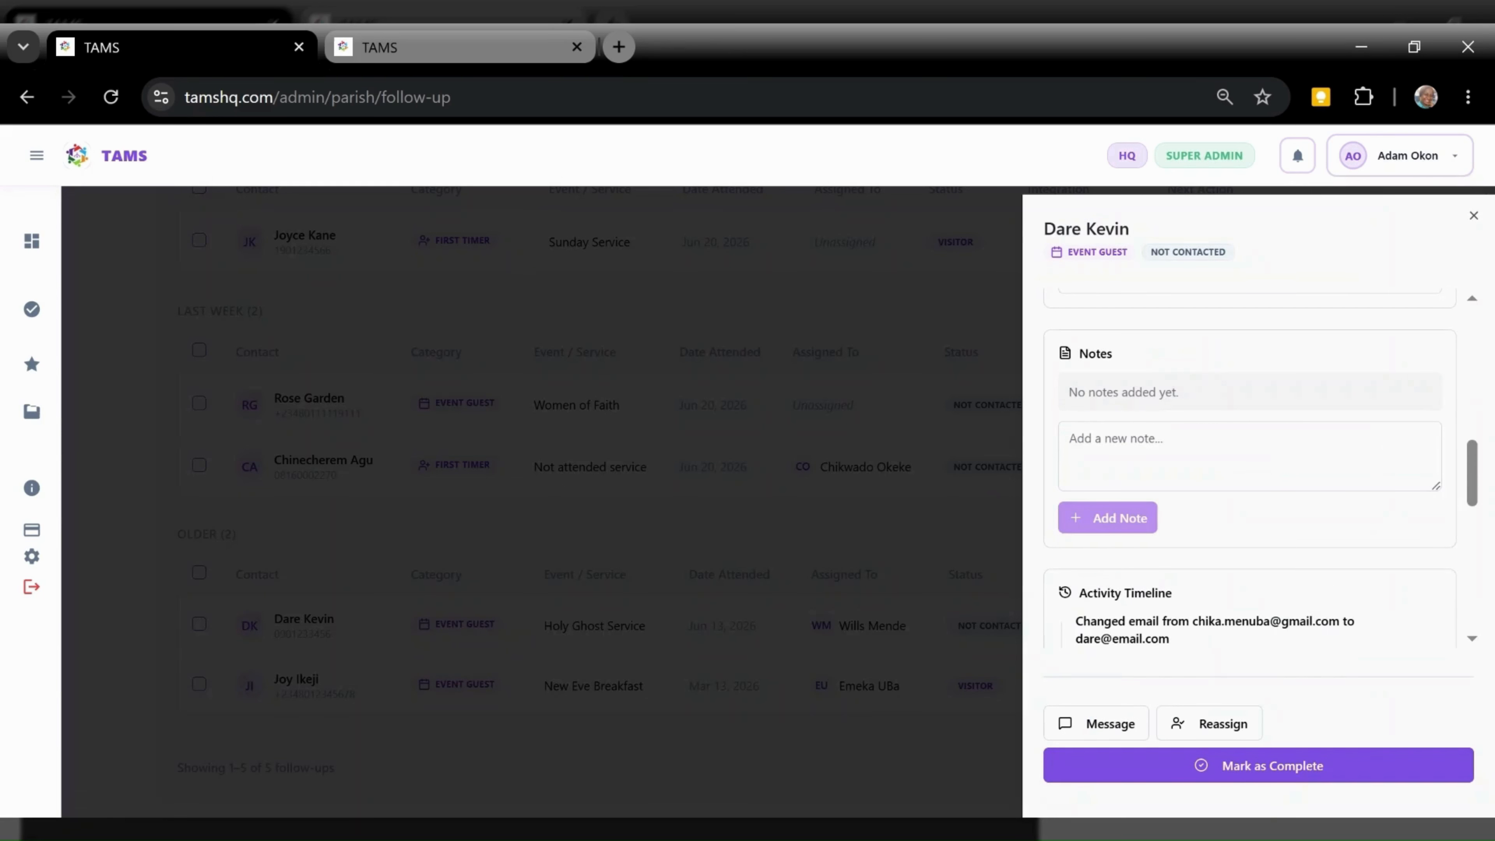
left_click(1234, 778)
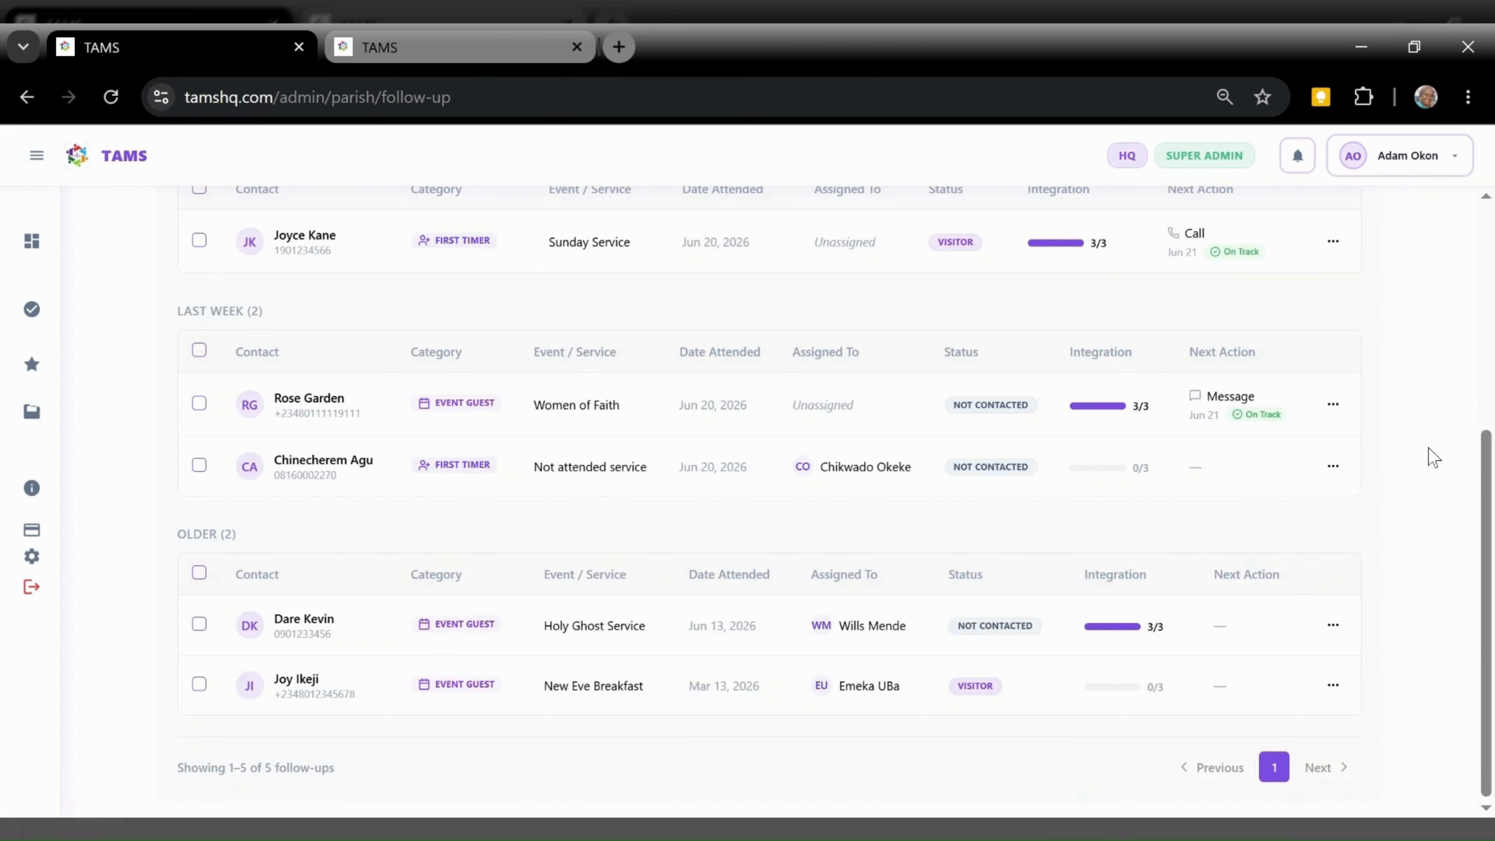
Confirm the guest in Contacts, then view Reports showing 5 total, 3 completed, 60% growth
scroll(1480, 400, "up", 1)
scroll(1479, 401, "up", 8)
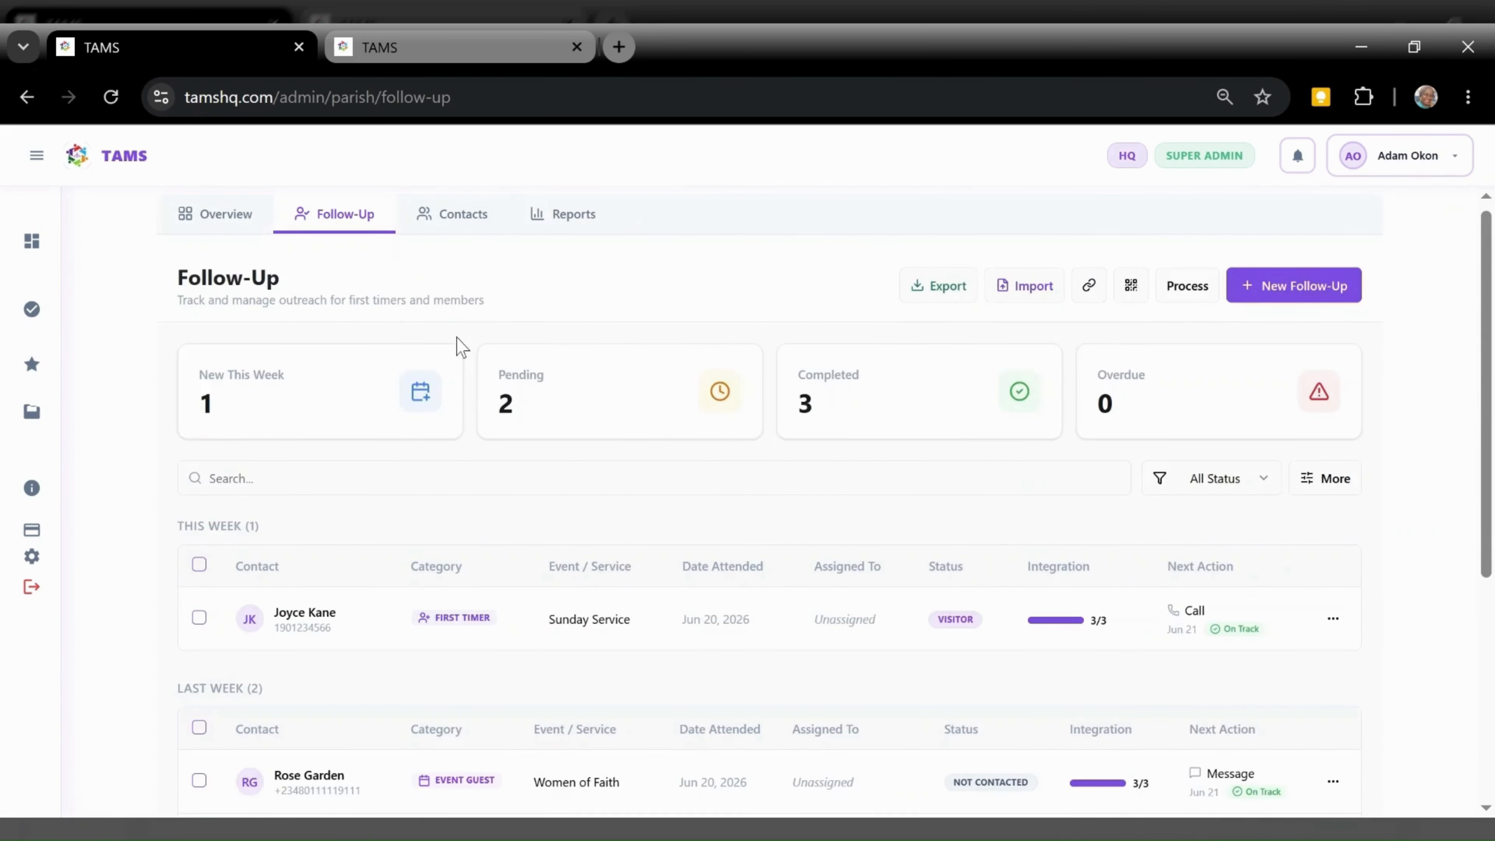
left_click(462, 224)
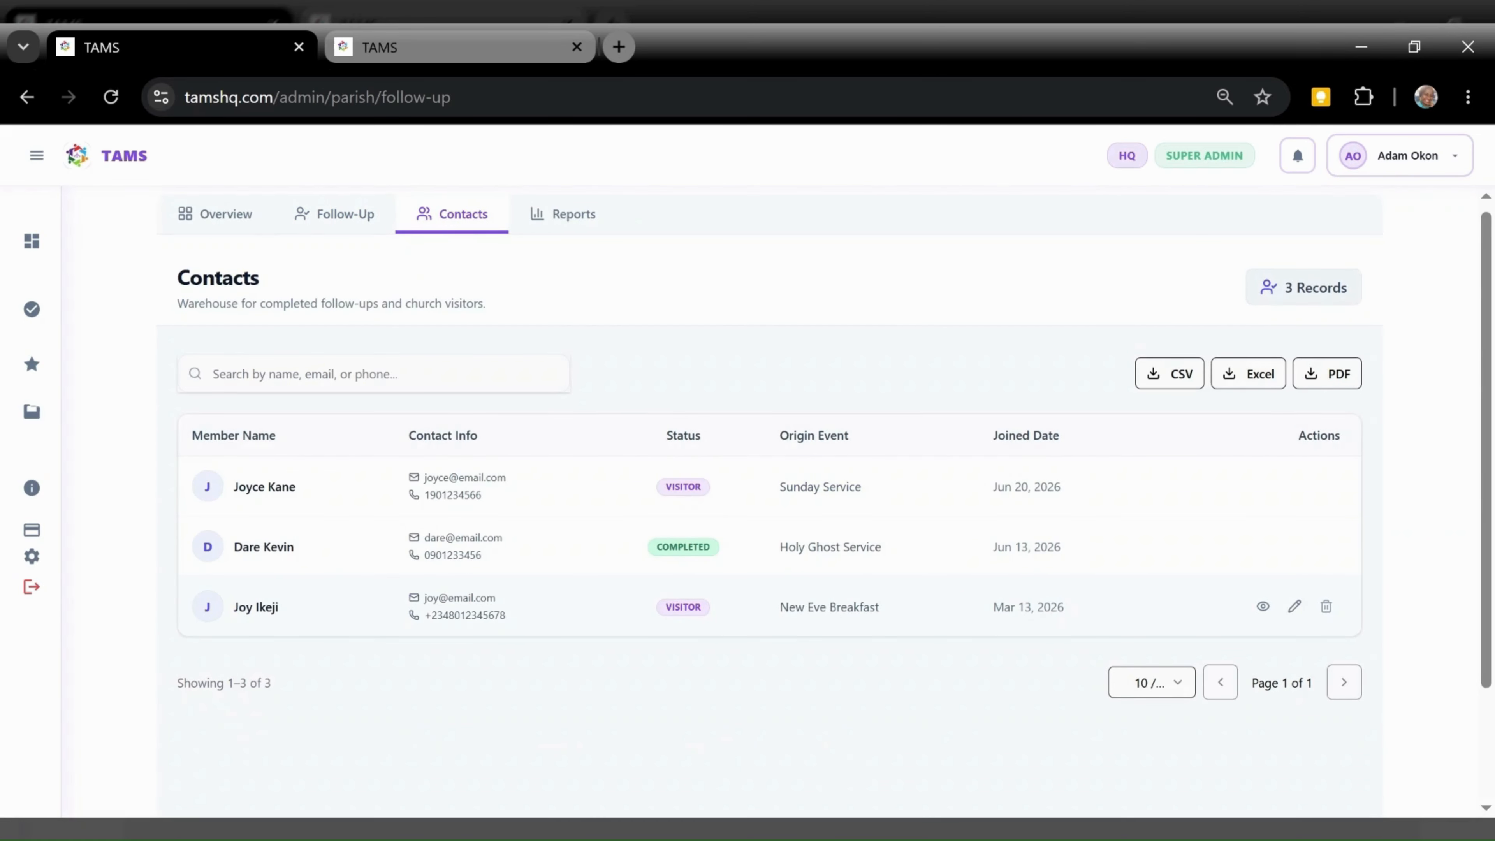
left_click(570, 216)
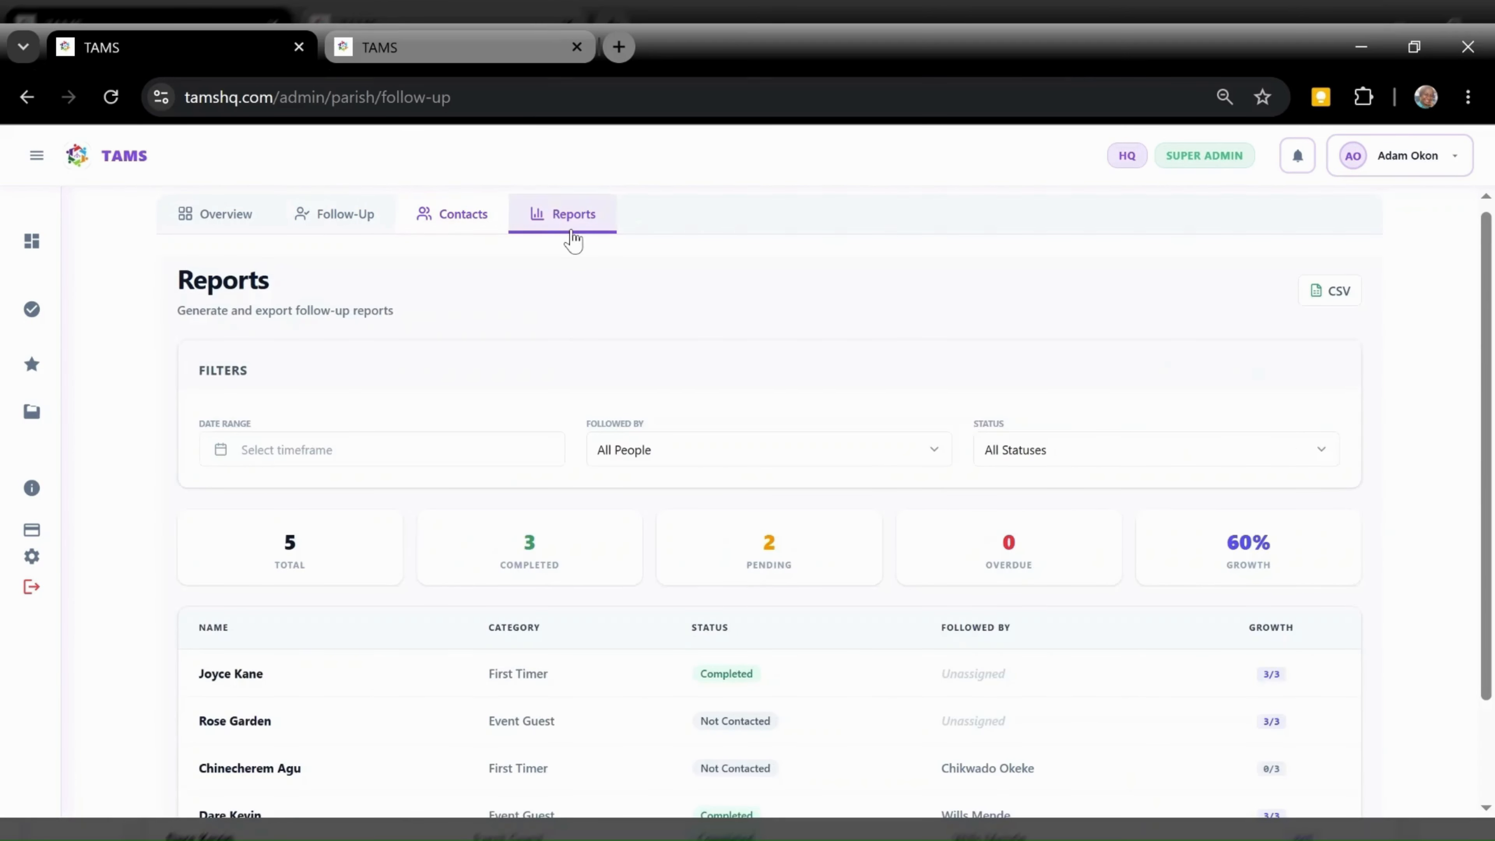
scroll(1289, 437, "down", 3)
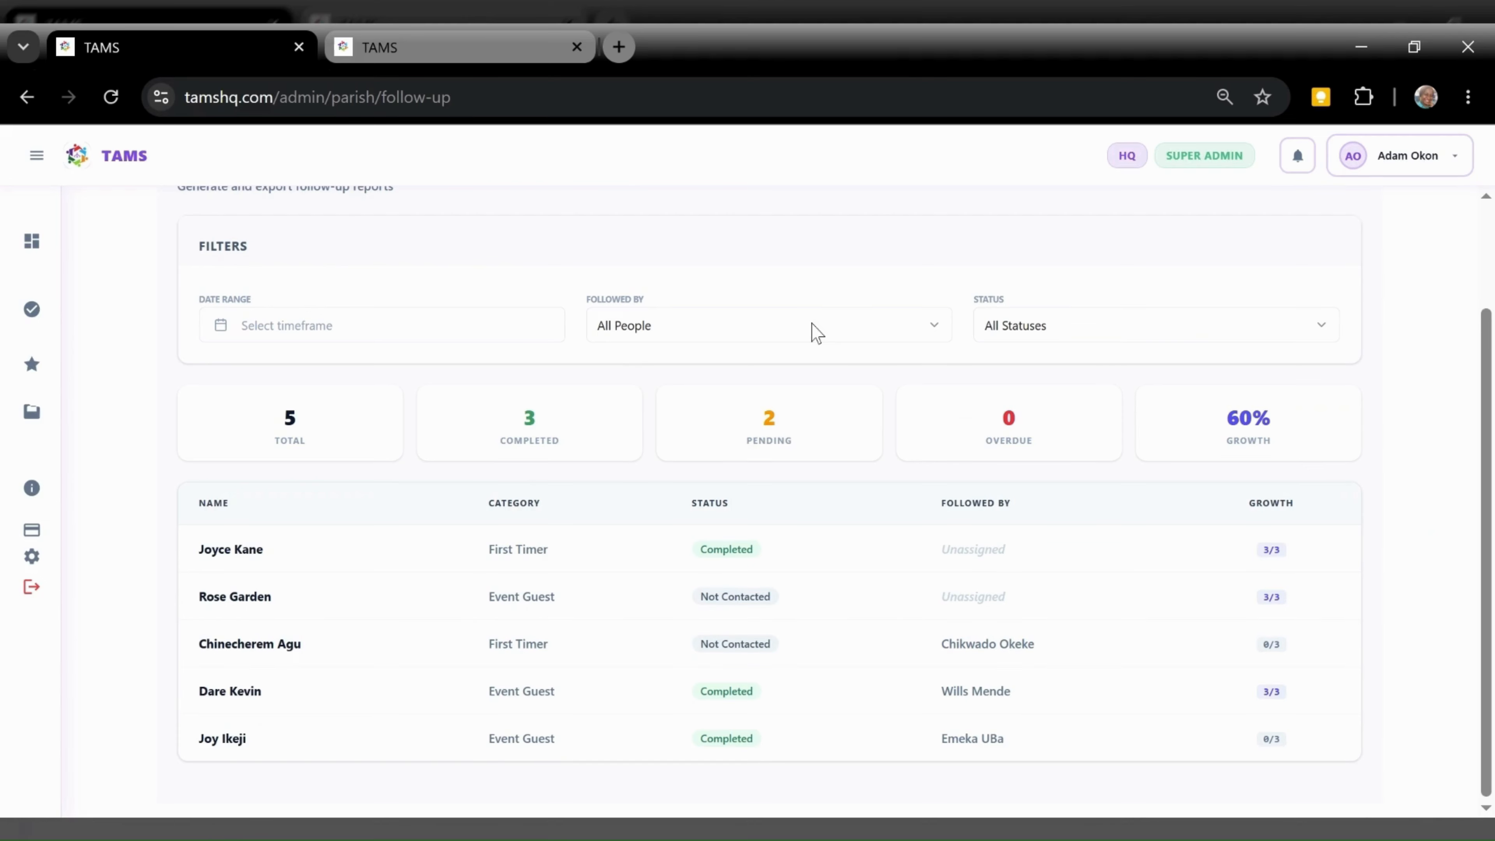
left_click(816, 334)
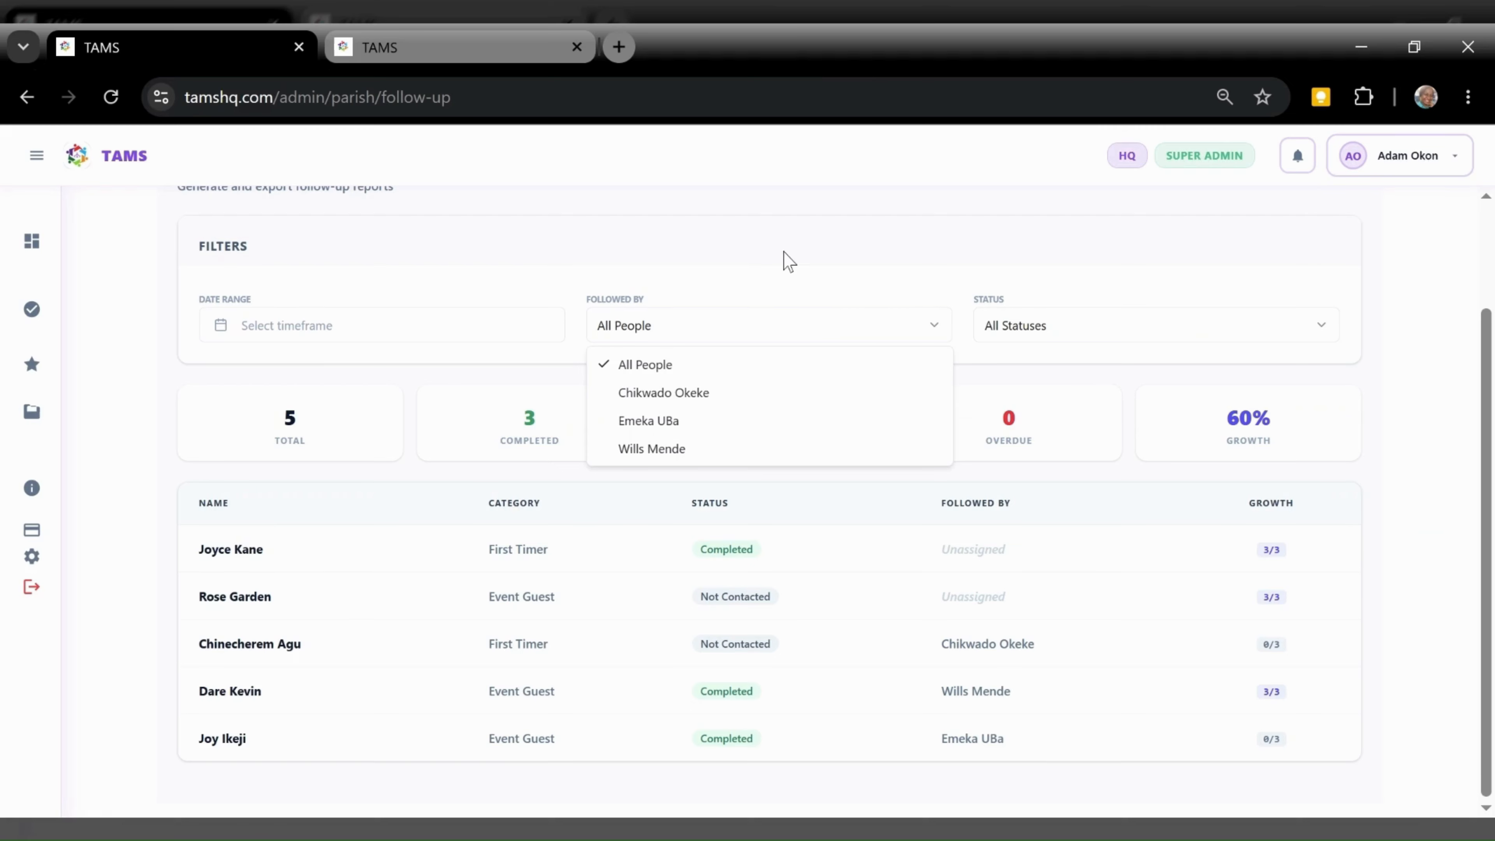
left_click(787, 264)
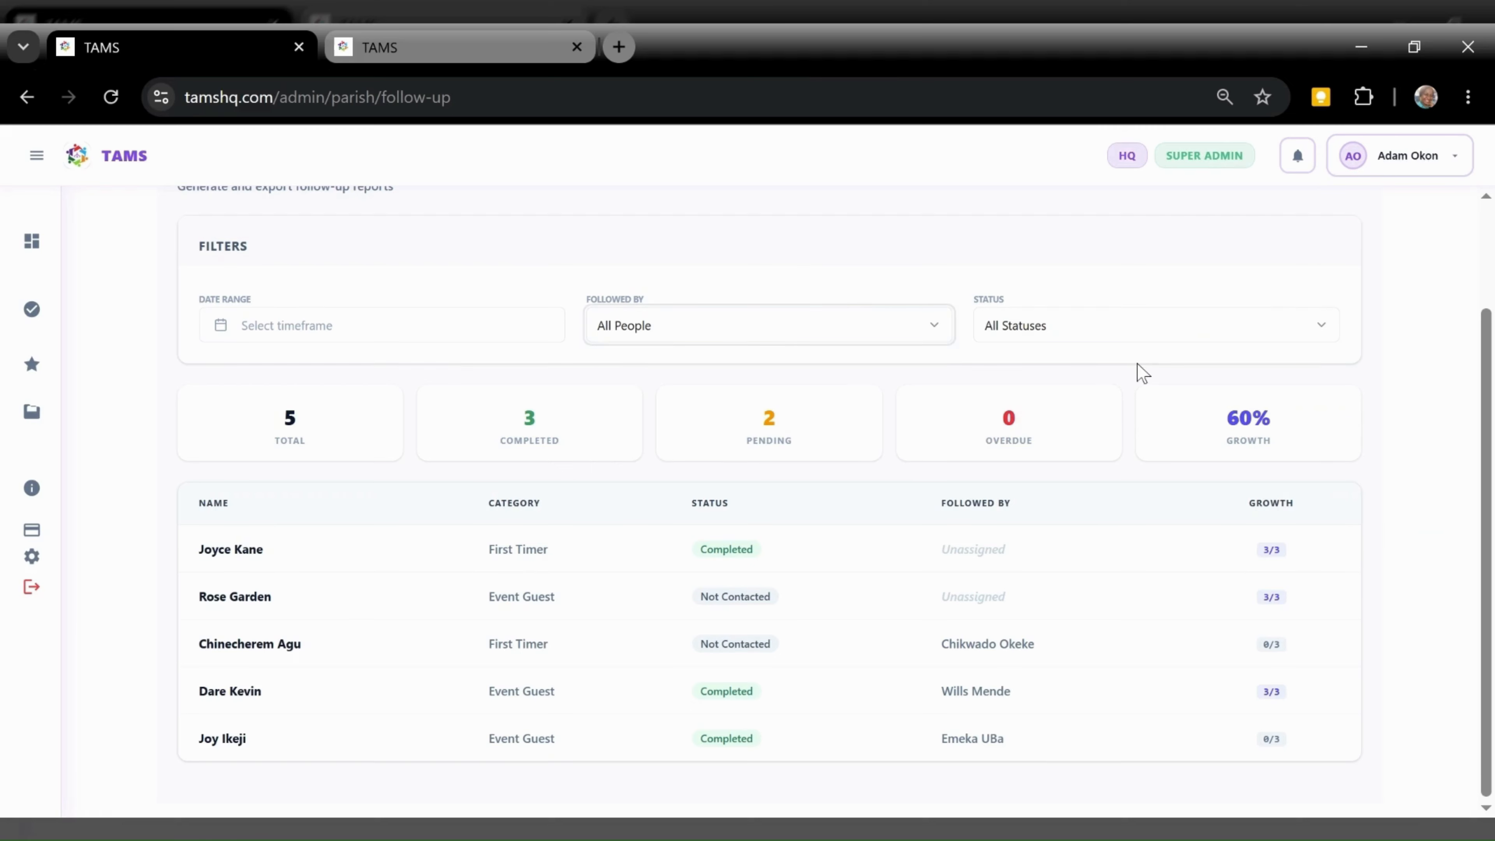
left_click(1157, 339)
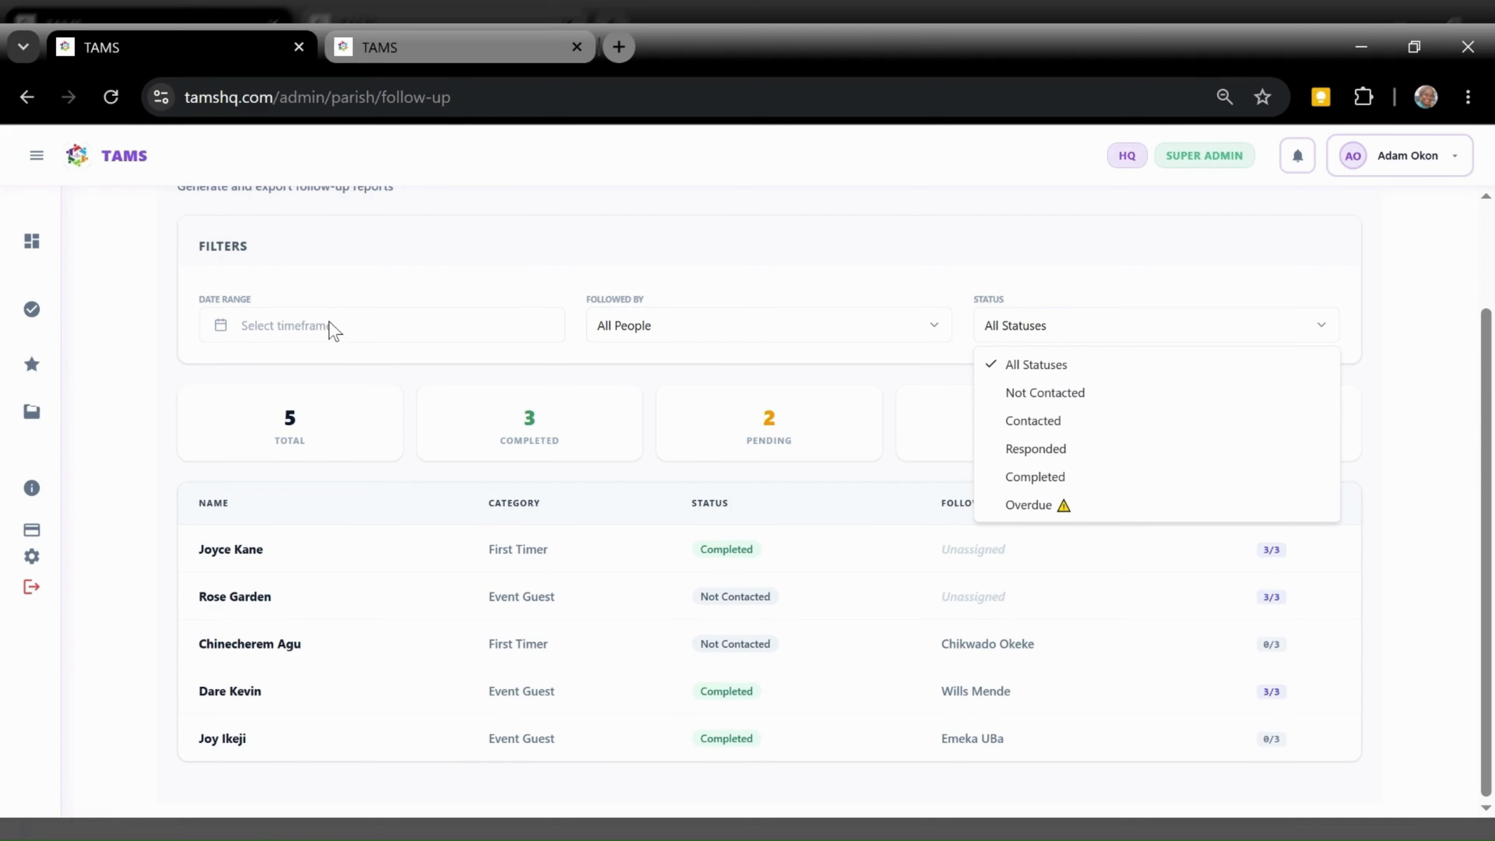
left_click(322, 387)
left_click_drag(1487, 401, 1490, 294)
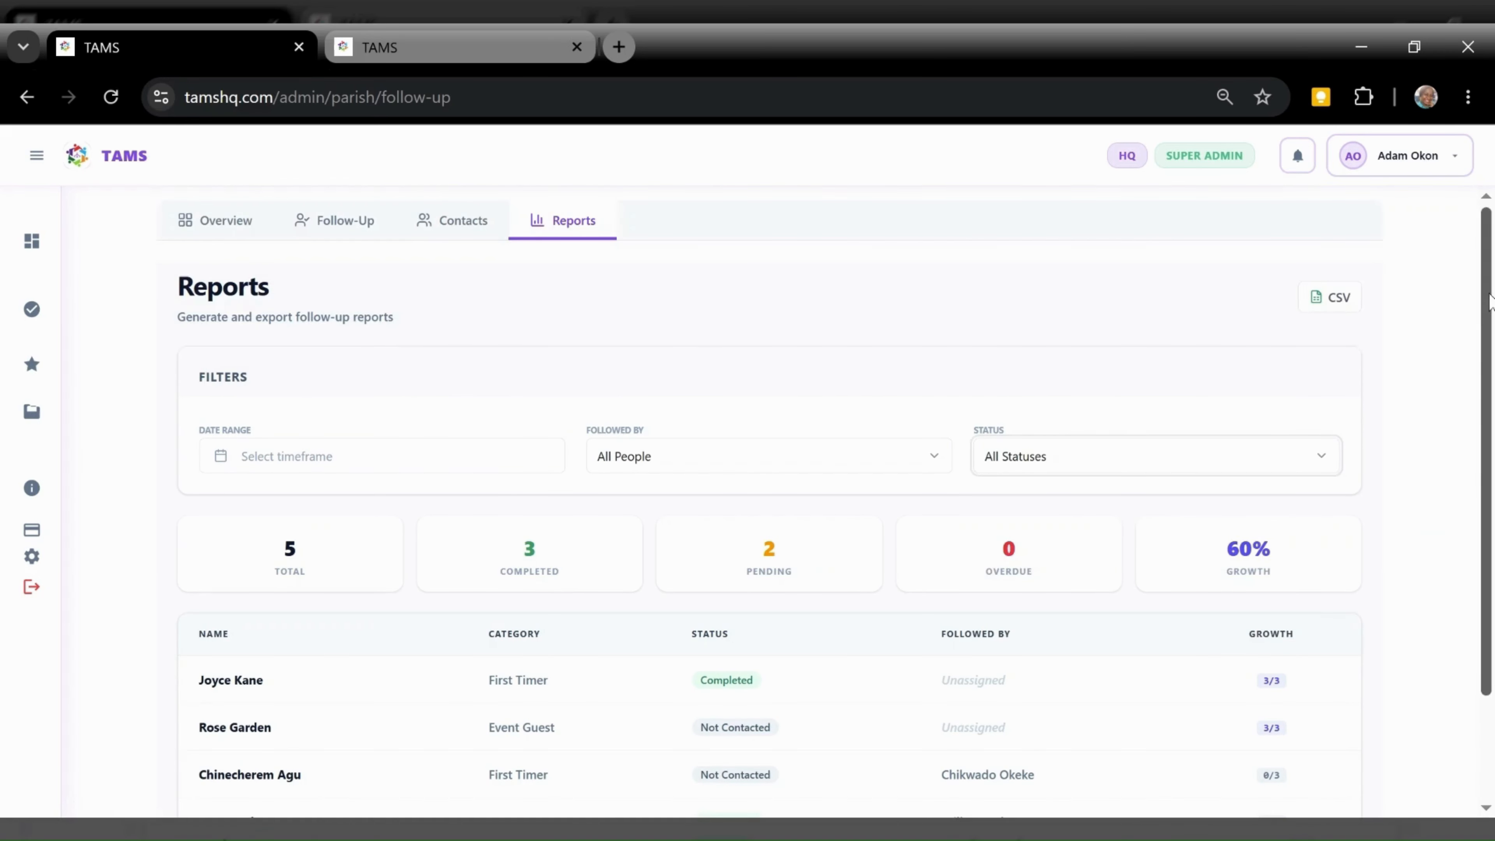
left_click(436, 224)
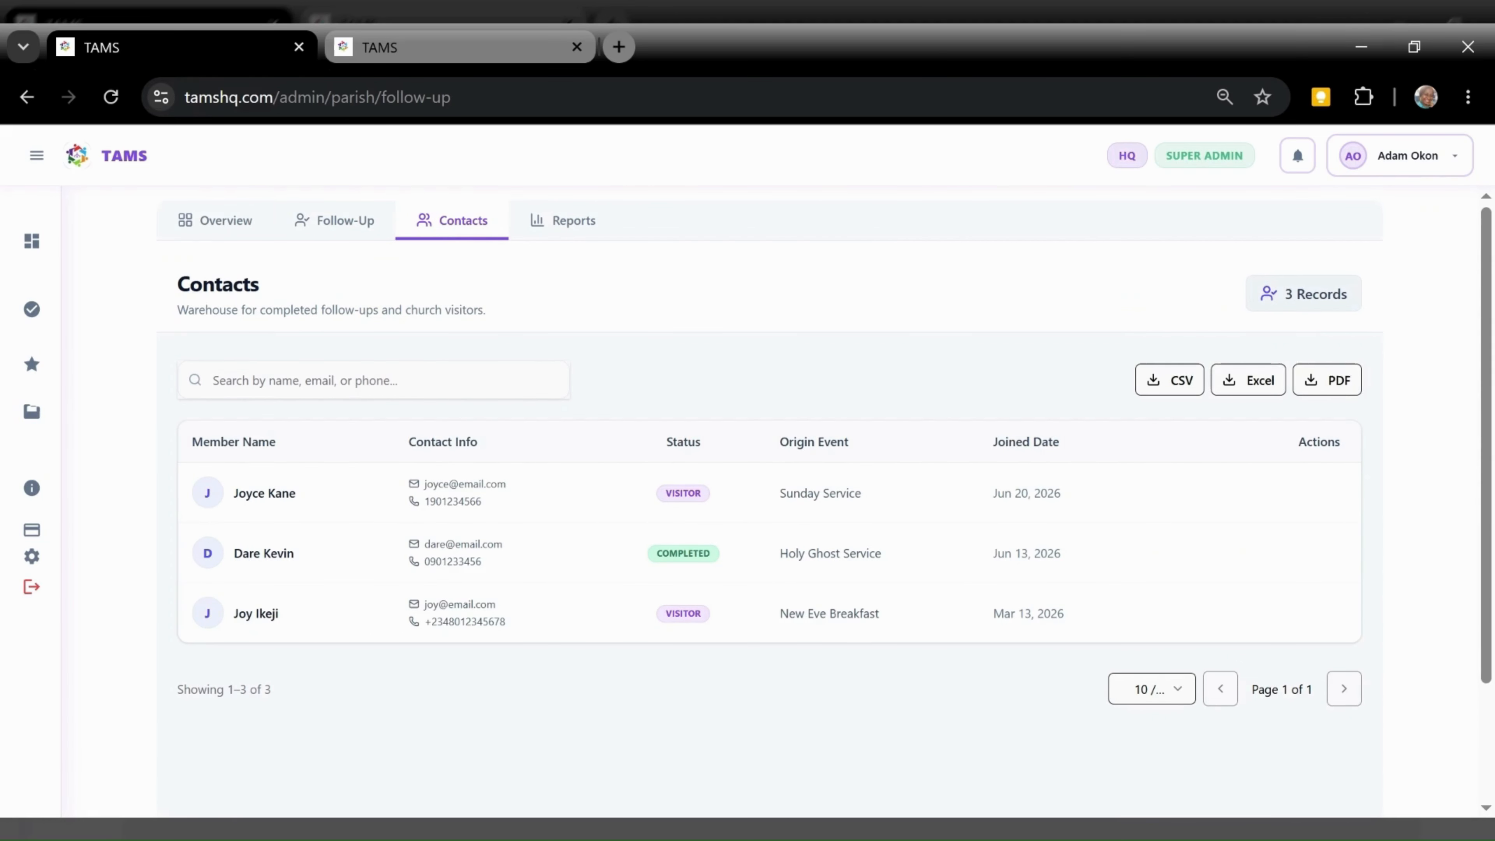
View the Overview summary, then go back to the Follow-Up list showing 2 pending, 3 completed
left_click(213, 221)
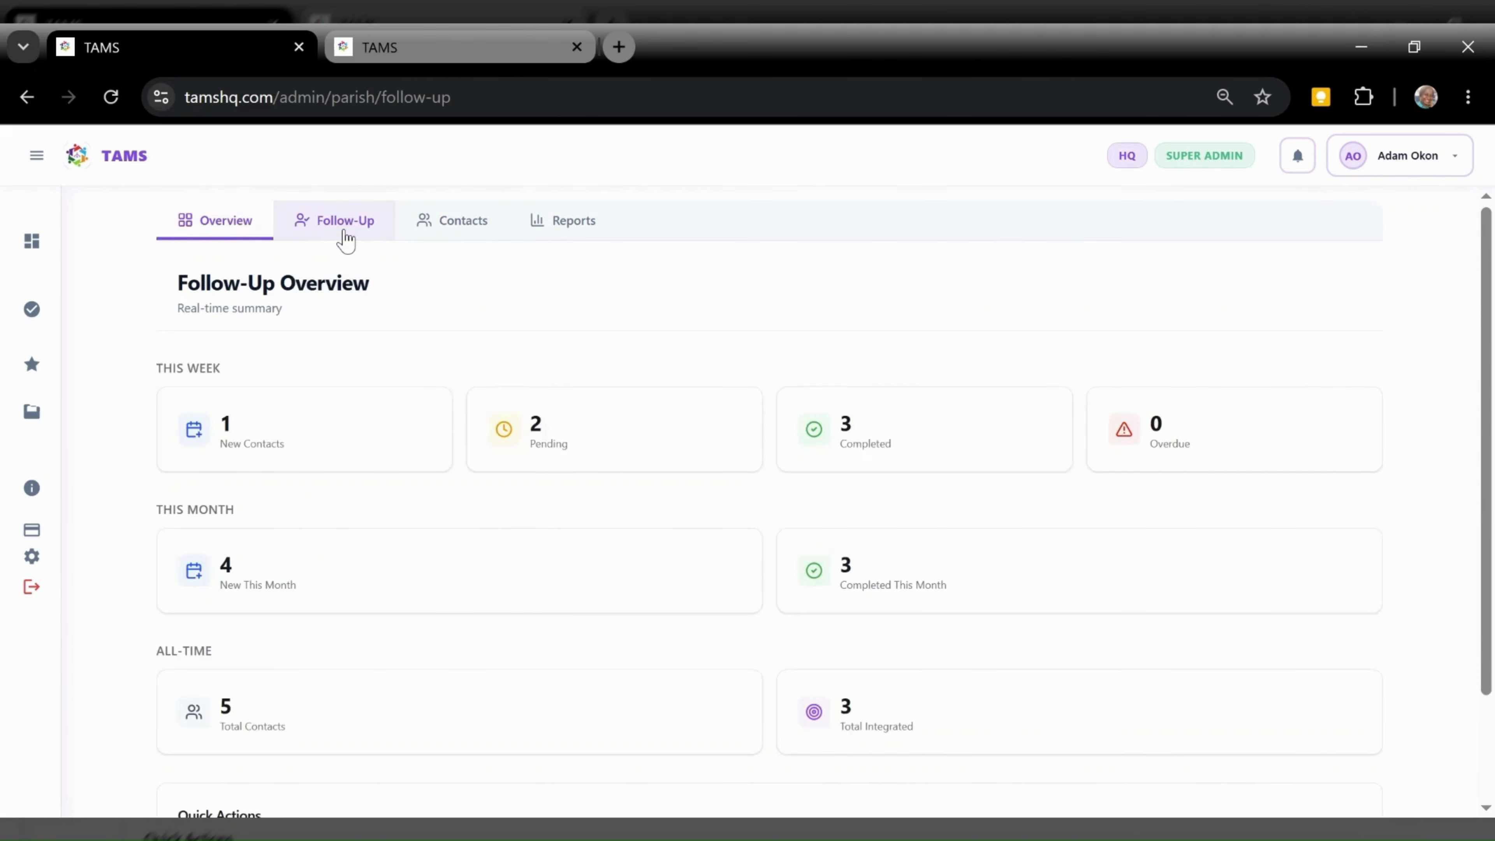
left_click(346, 238)
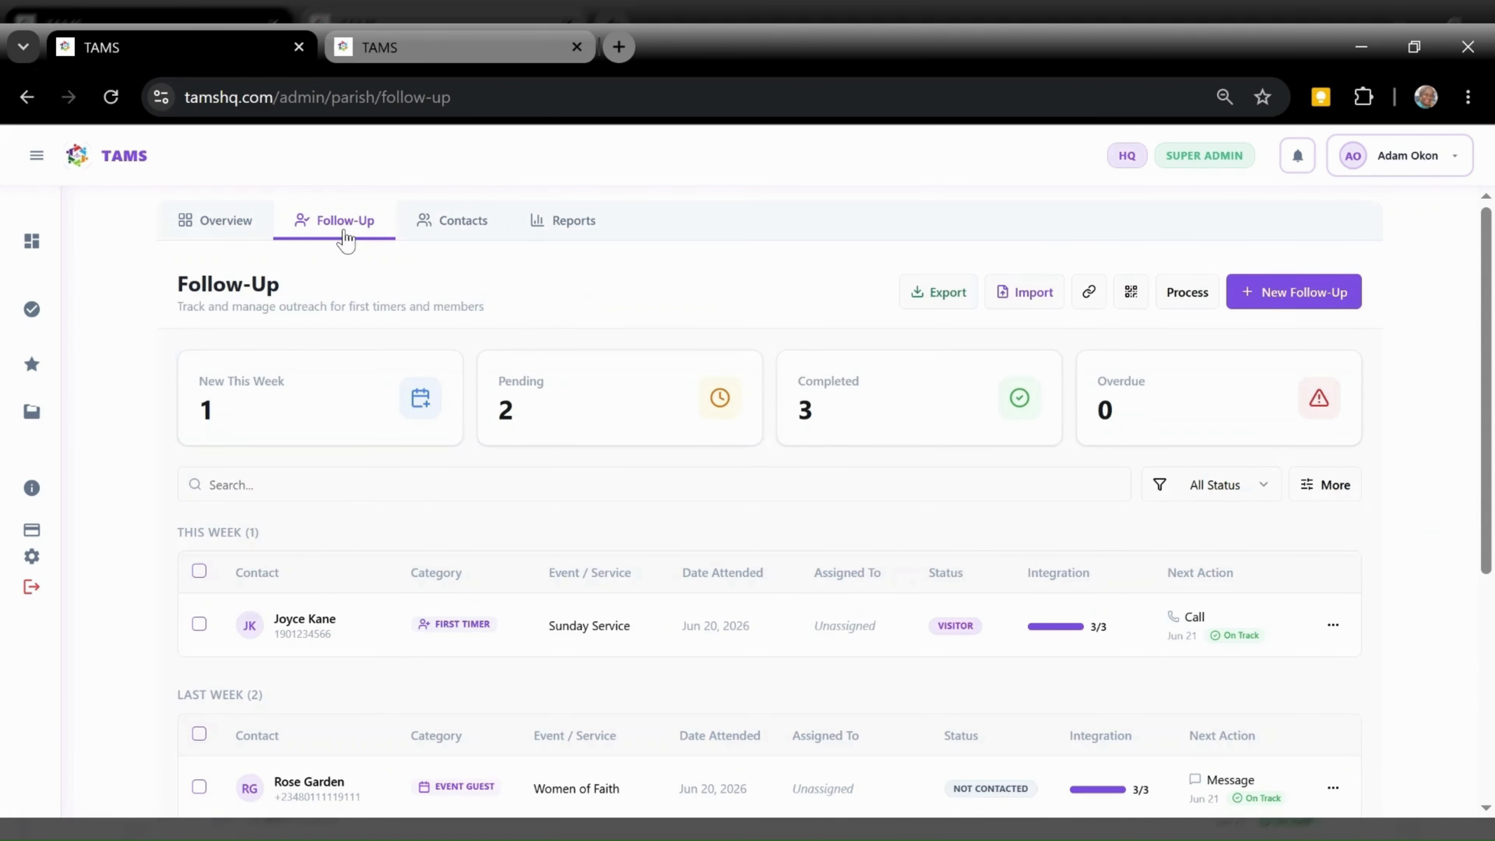